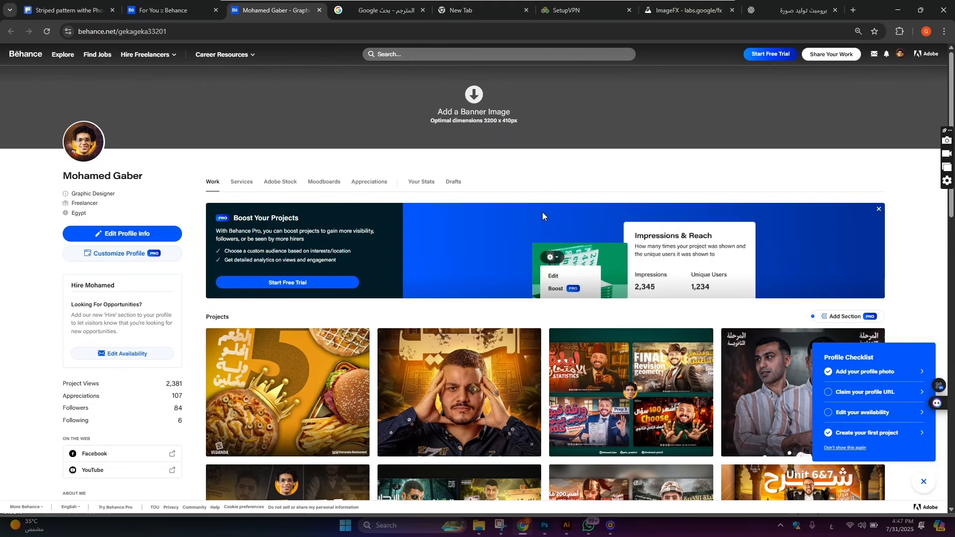
Switch to Photoshop and look over the green forest thumbnail design with the man wearing an eyepatch.
left_click(545, 525)
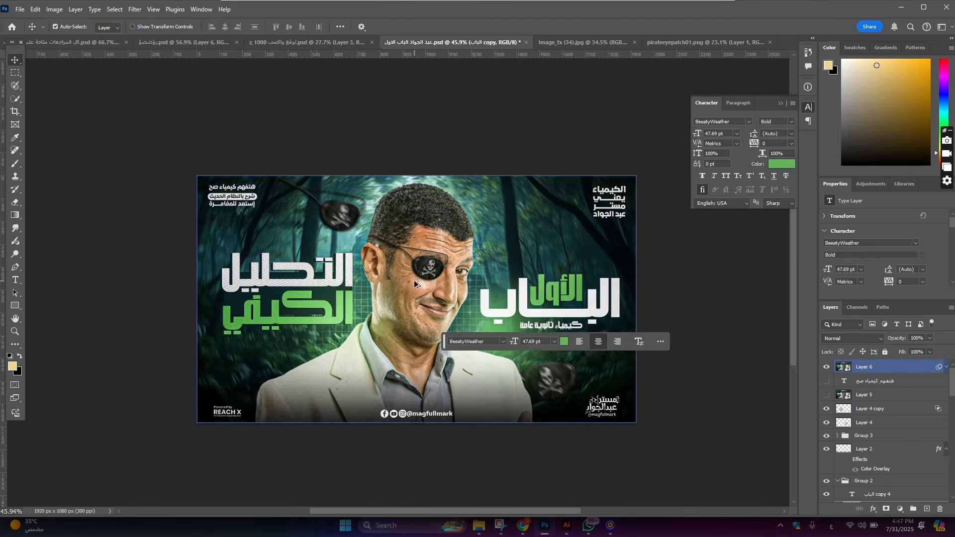
scroll(414, 280, "up", 2)
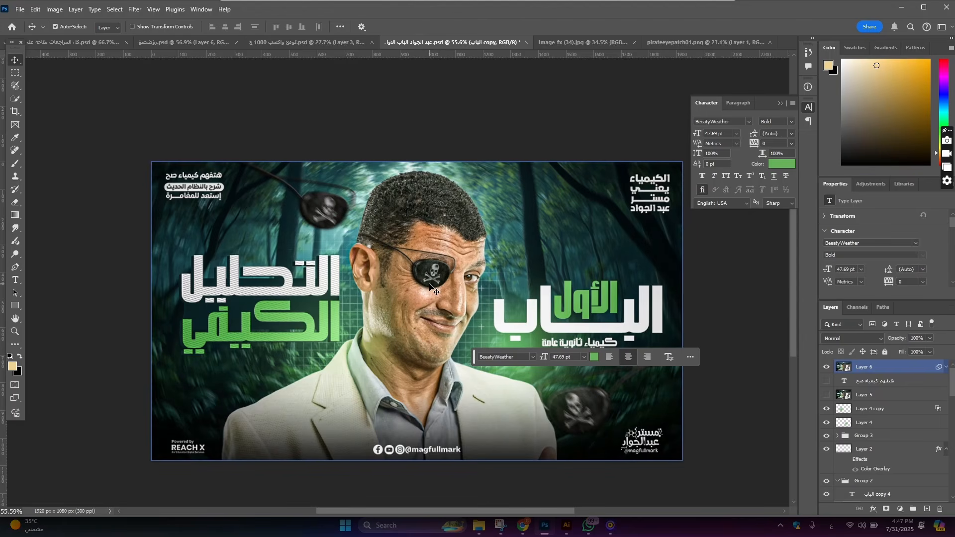
scroll(429, 286, "down", 1)
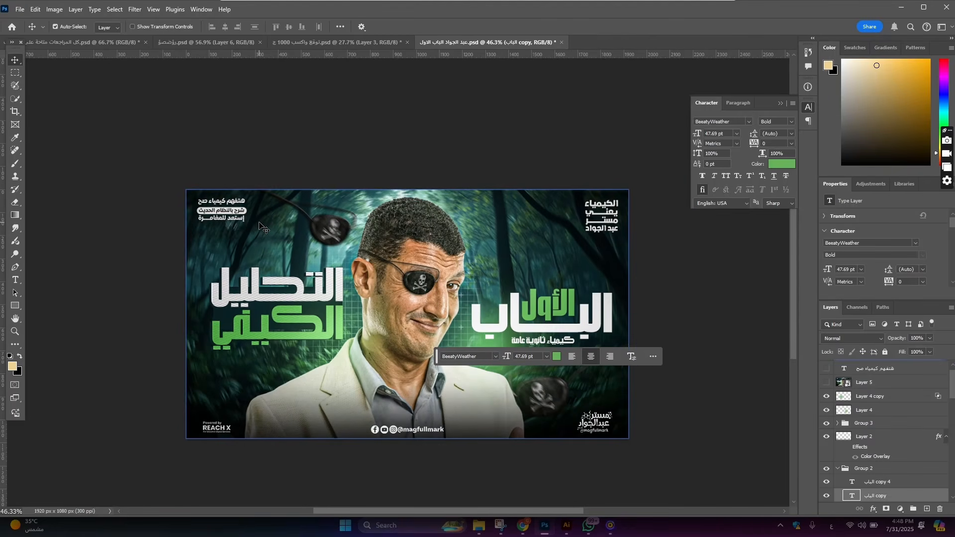
Create a new 1920 × 1080 px document at 150 pixels/inch in RGB Color with a white background.
left_click(21, 10)
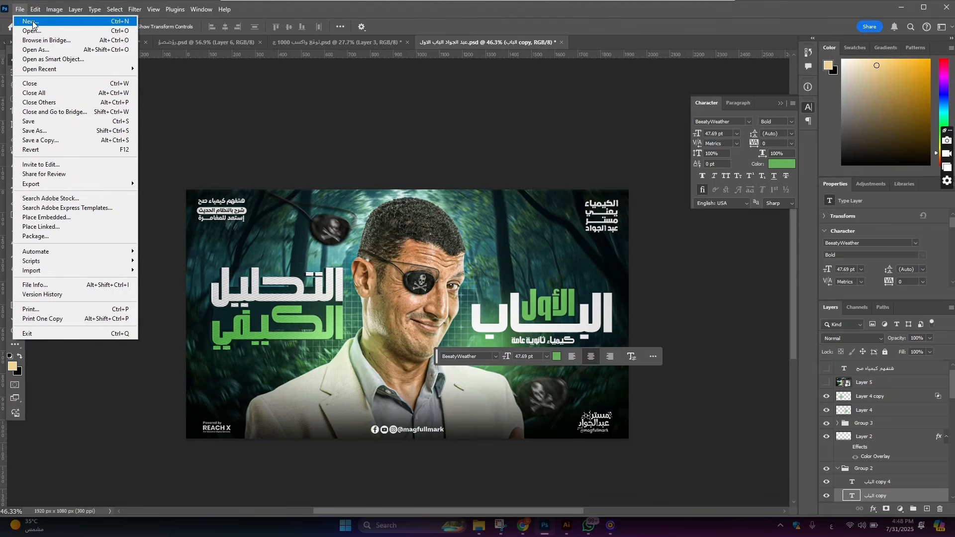
left_click(31, 22)
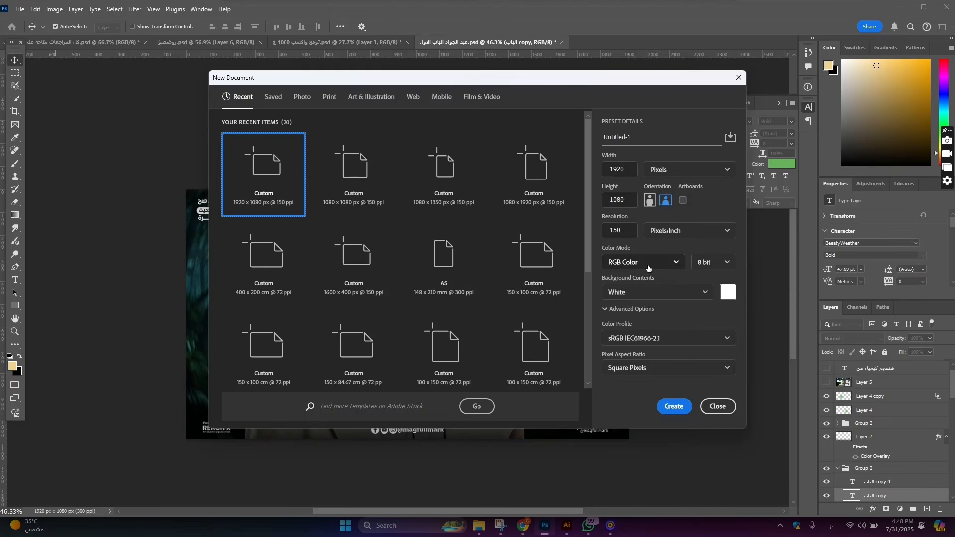
left_click(671, 295)
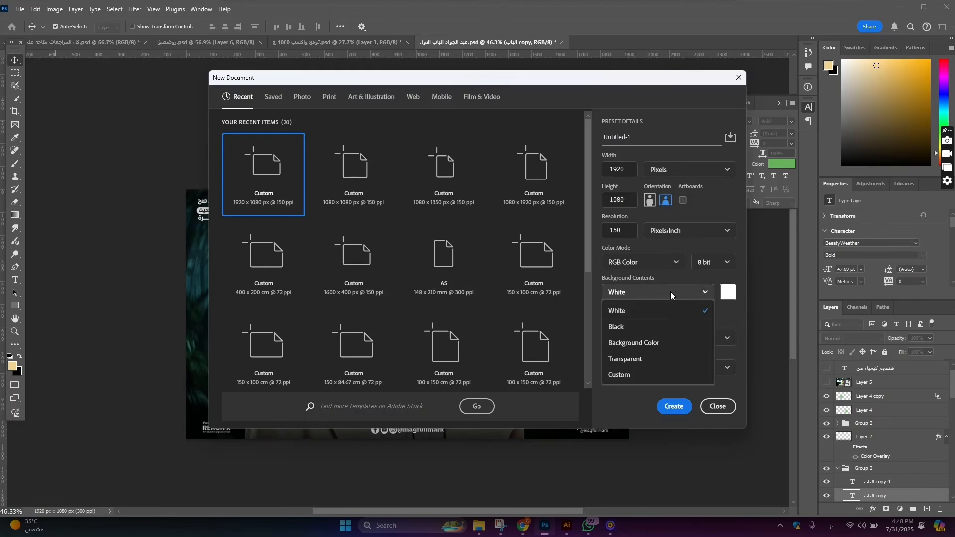
left_click(652, 316)
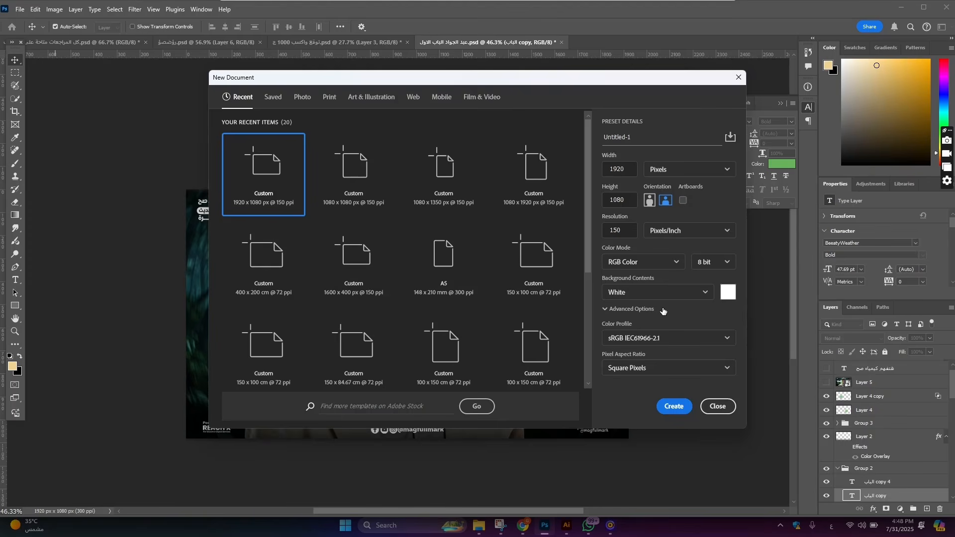
left_click(674, 406)
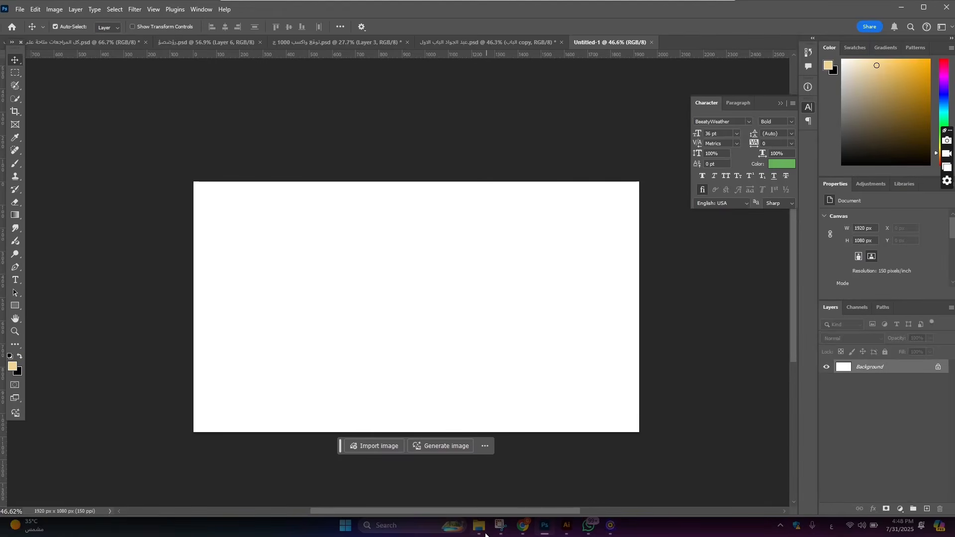
Open the photo ENB02473.JPG from File Explorer in Photoshop as a separate document.
mouse_move(478, 525)
left_click(533, 463)
left_click_drag(128, 144, 691, 42)
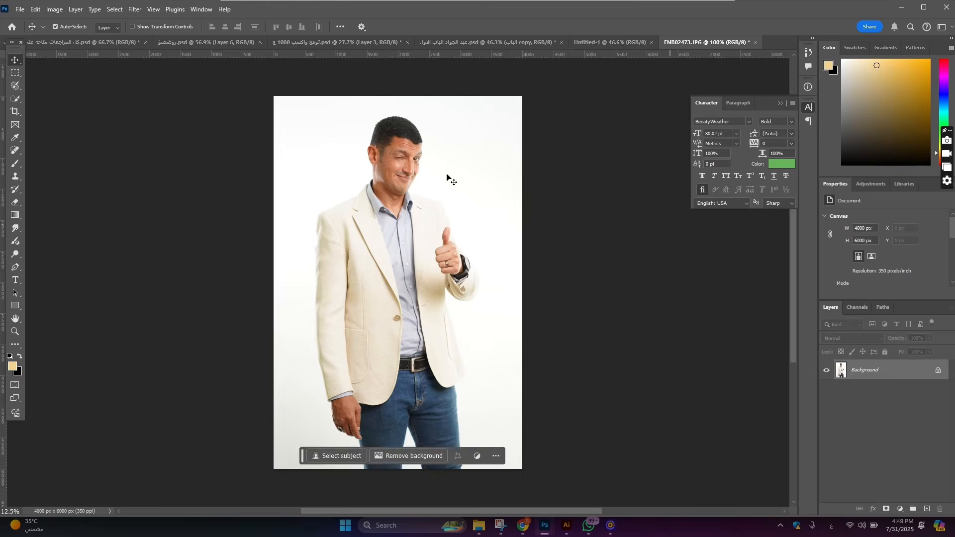
Select the man in the photo with the Quick Selection tool's Select Subject command.
scroll(444, 166, "up", 7)
scroll(413, 136, "up", 3)
scroll(438, 137, "down", 6)
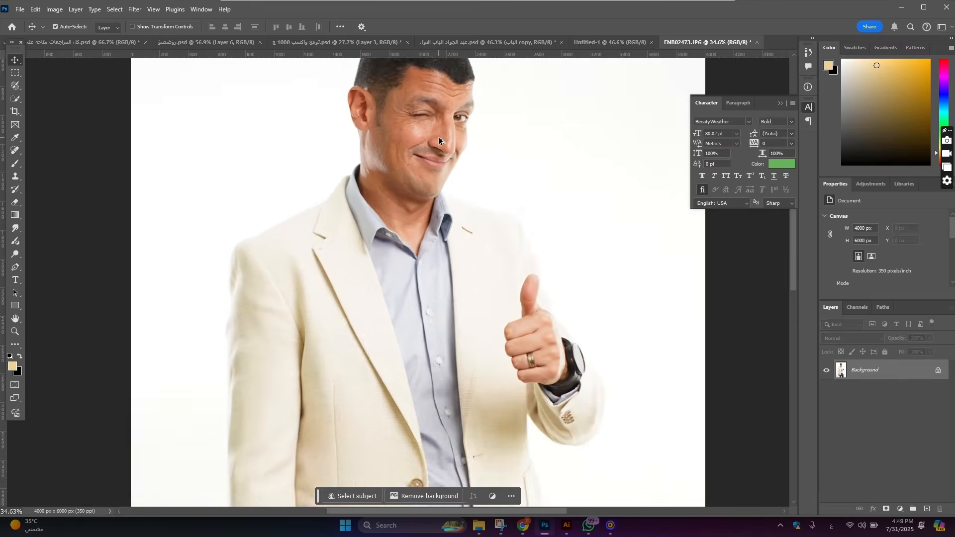
scroll(441, 149, "up", 6)
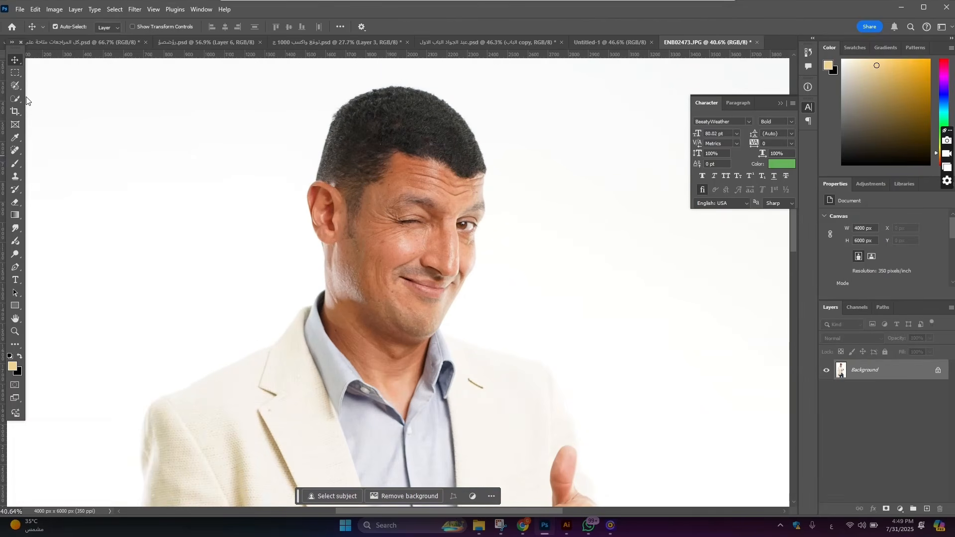
left_click(16, 98)
left_click(286, 26)
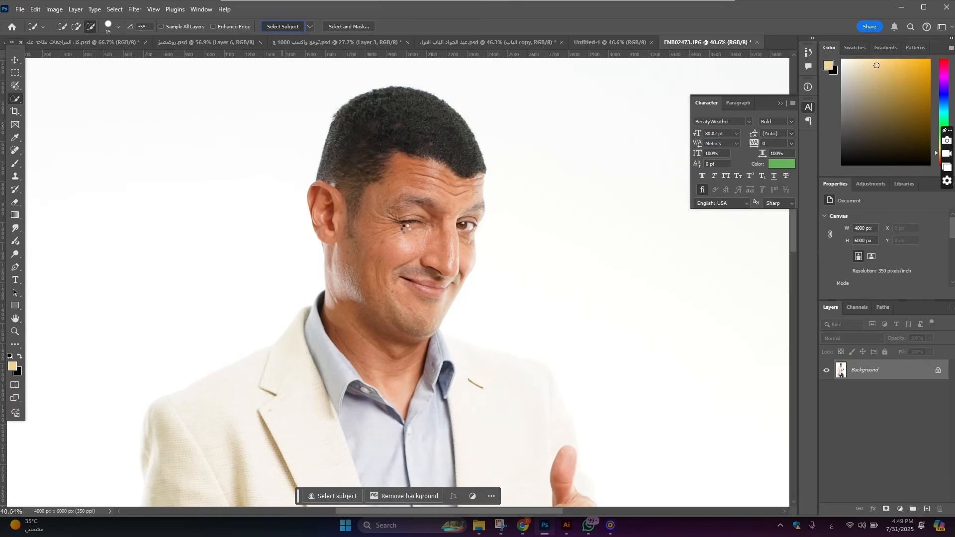
Examine the selection outline around the man's head, ear, face, shoulders and raised hand.
scroll(380, 192, "down", 4)
scroll(403, 220, "up", 10)
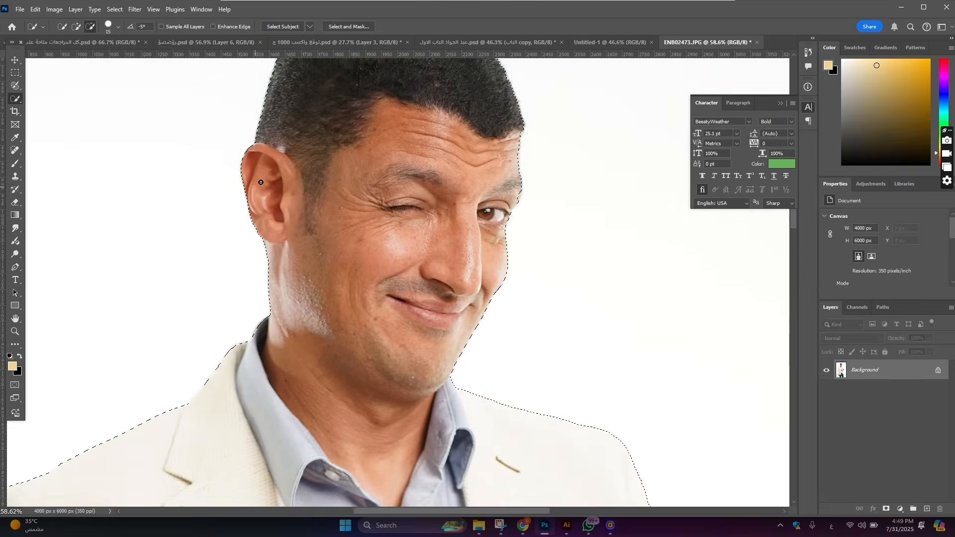
scroll(306, 194, "down", 2)
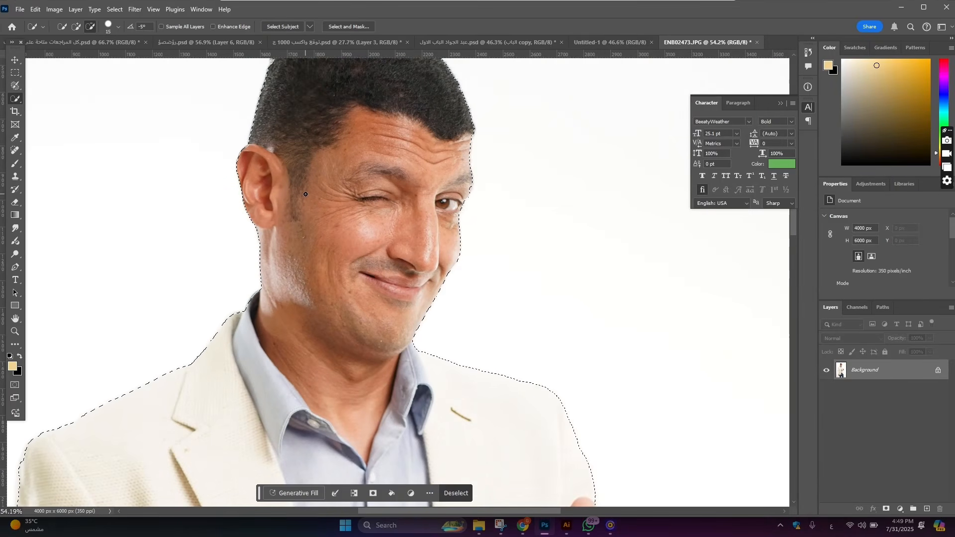
scroll(315, 171, "down", 2)
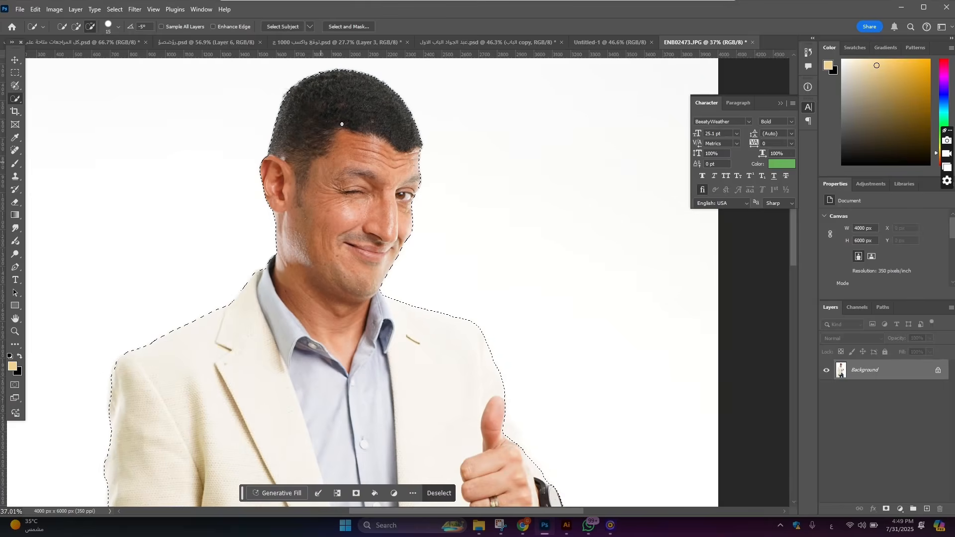
scroll(459, 287, "down", 3)
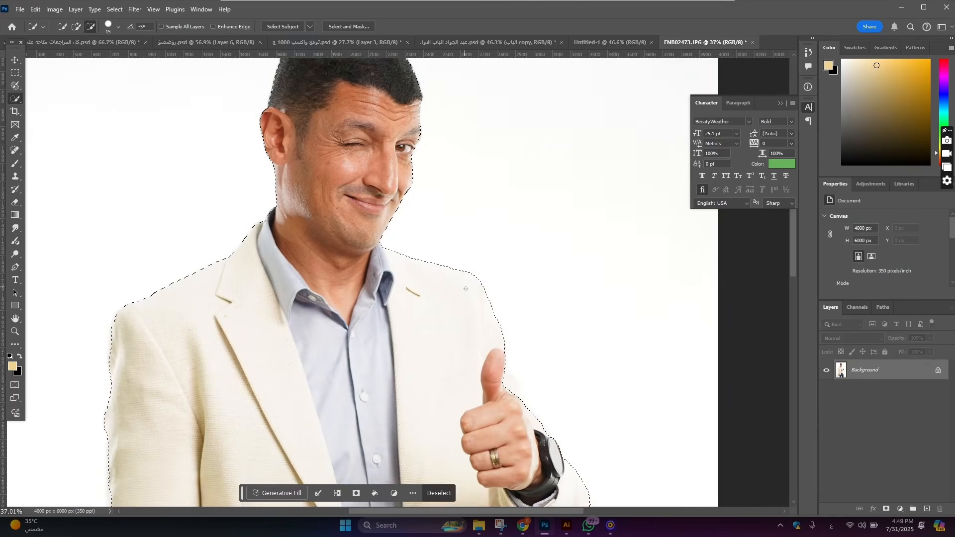
scroll(480, 268, "up", 2)
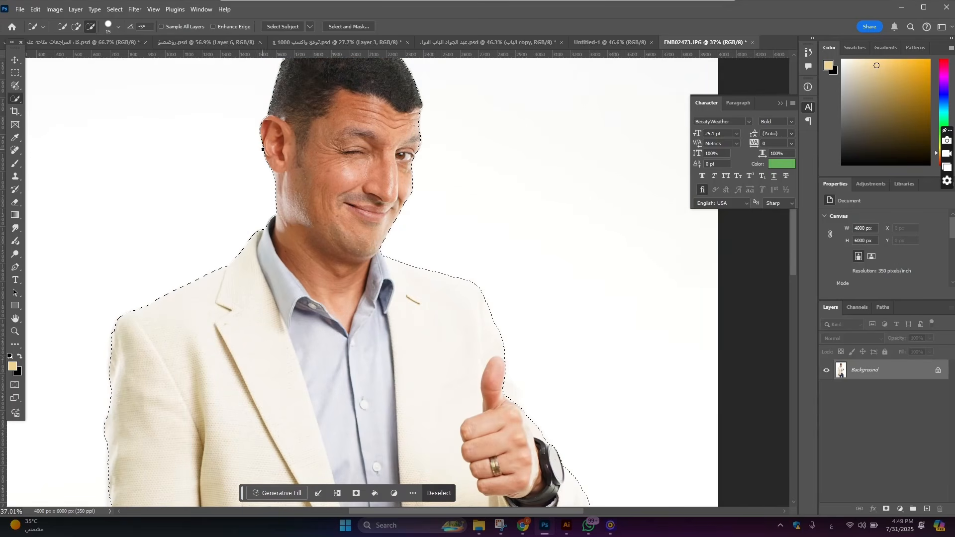
scroll(303, 158, "up", 5)
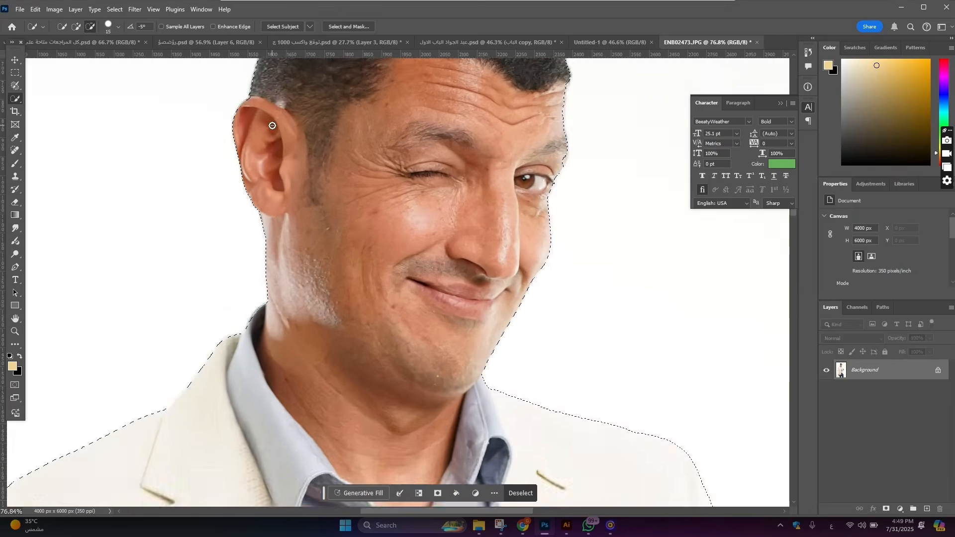
scroll(259, 279, "up", 3)
scroll(269, 413, "down", 2)
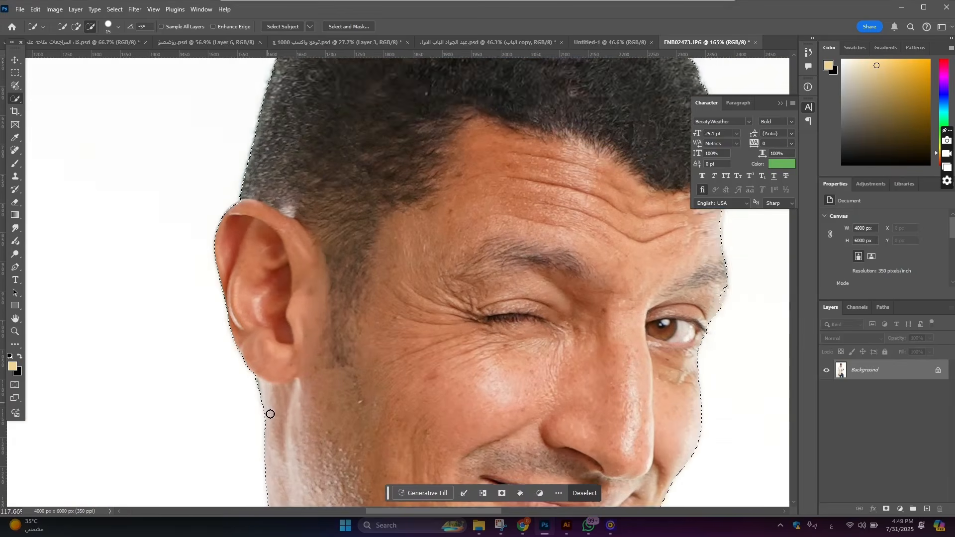
Undo the last selection stroke at the collar beside the neck, and add the missing collar edge to the selection.
scroll(267, 416, "down", 4)
scroll(246, 430, "up", 3)
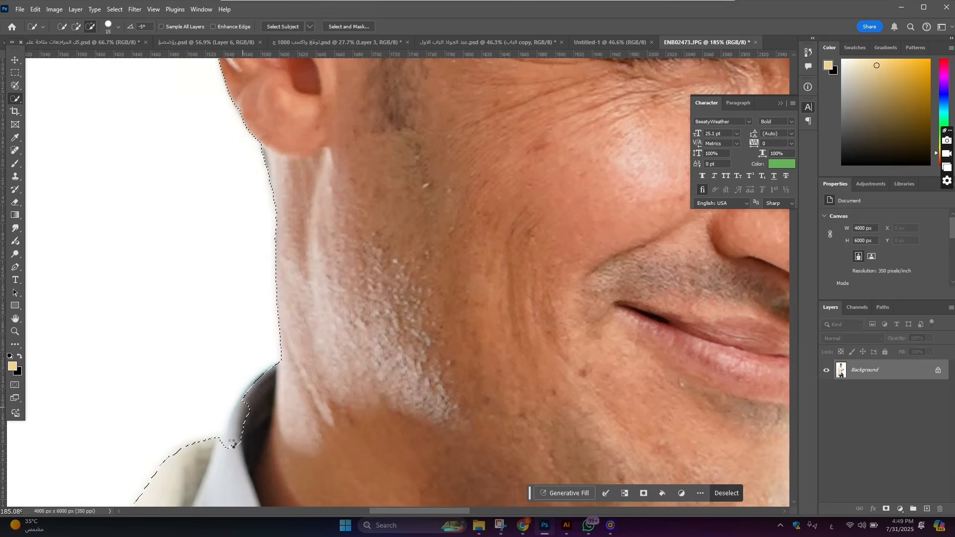
key("ctrl+z")
left_click(76, 27)
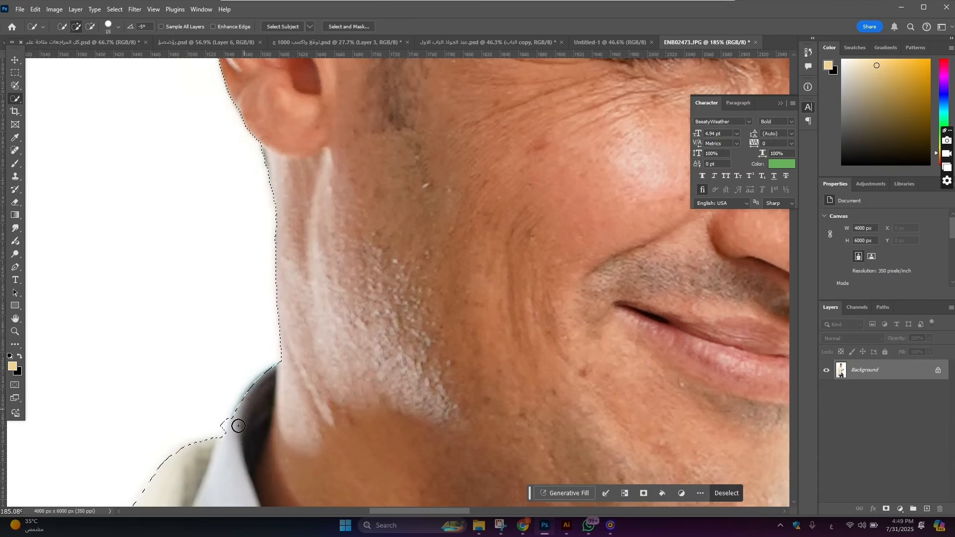
left_click(238, 427)
Examine the selection outline along the jacket's shoulder and the outer sleeve of the lowered arm.
scroll(281, 407, "down", 10)
scroll(355, 399, "up", 8)
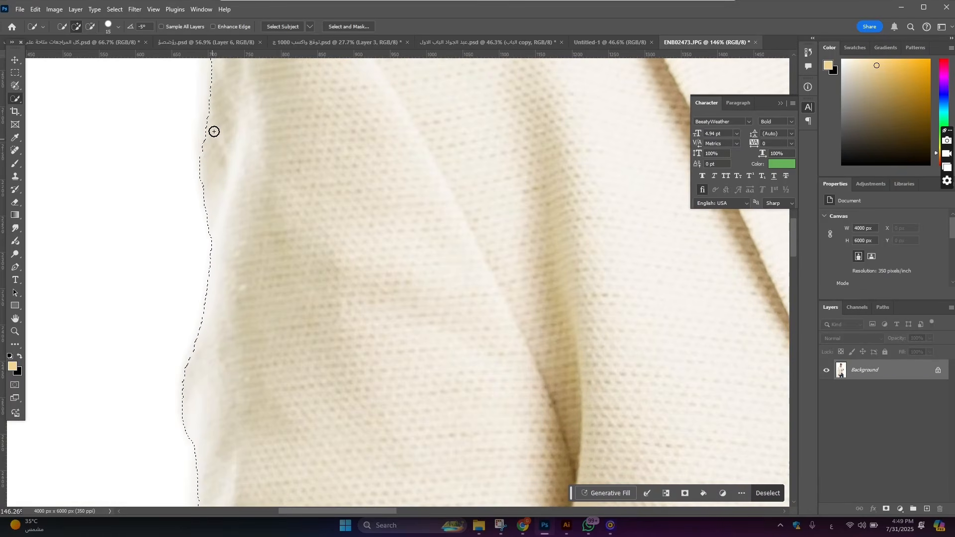
scroll(213, 156, "up", 3)
scroll(216, 125, "up", 1)
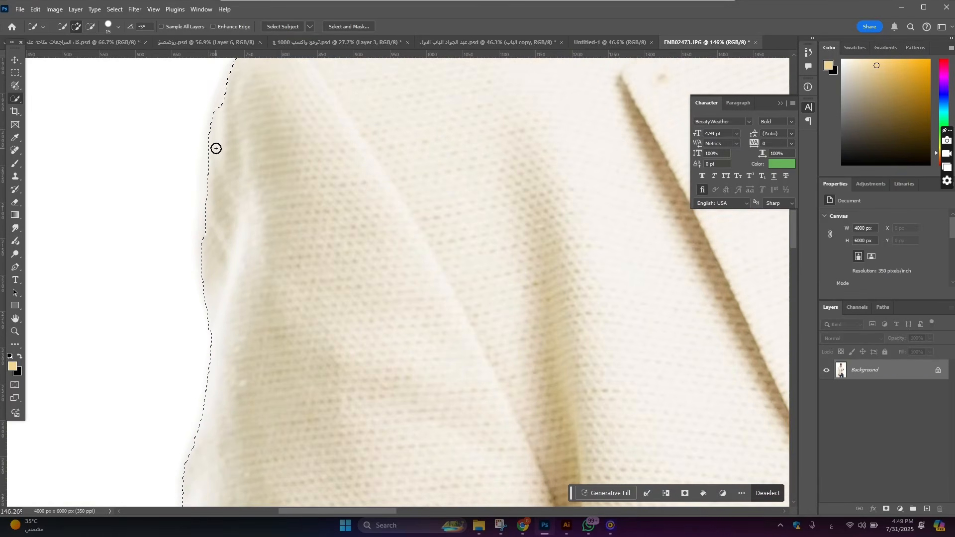
scroll(221, 348, "down", 3)
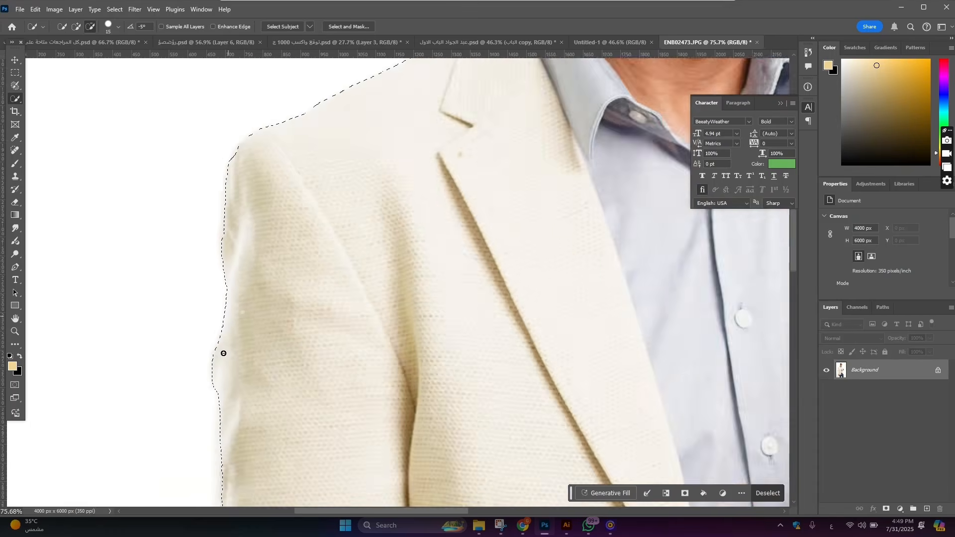
scroll(217, 400, "up", 3)
scroll(230, 339, "down", 4)
scroll(254, 327, "down", 1)
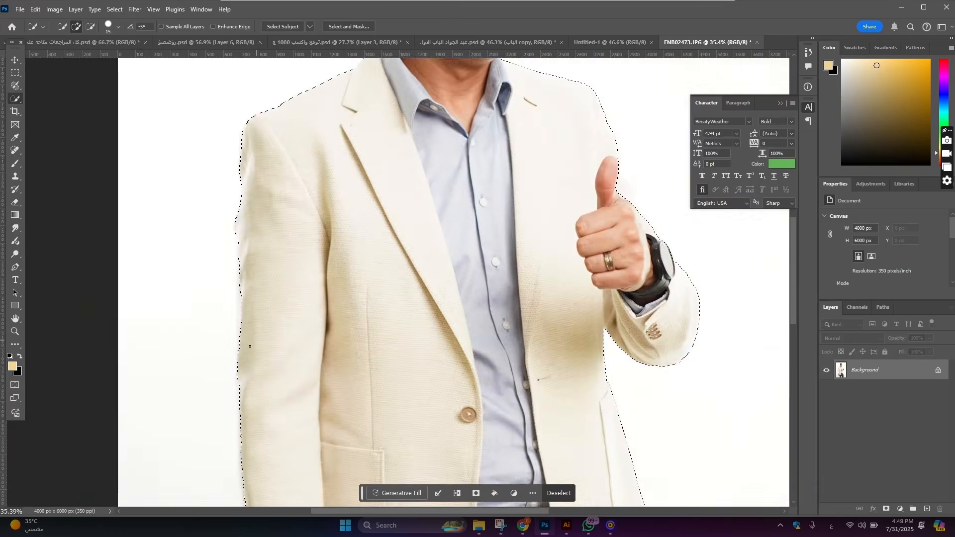
Extend the selection with Quick Selection strokes to include the pale outer edge of the lowered arm's sleeve.
scroll(224, 252, "up", 5)
left_click_drag(241, 314, 241, 293)
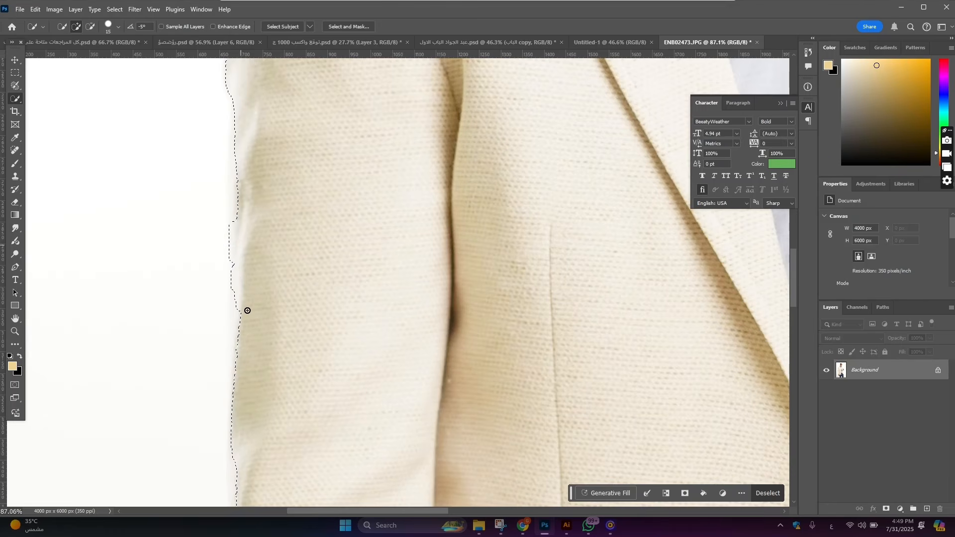
left_click_drag(237, 329, 240, 297)
left_click_drag(242, 243, 241, 192)
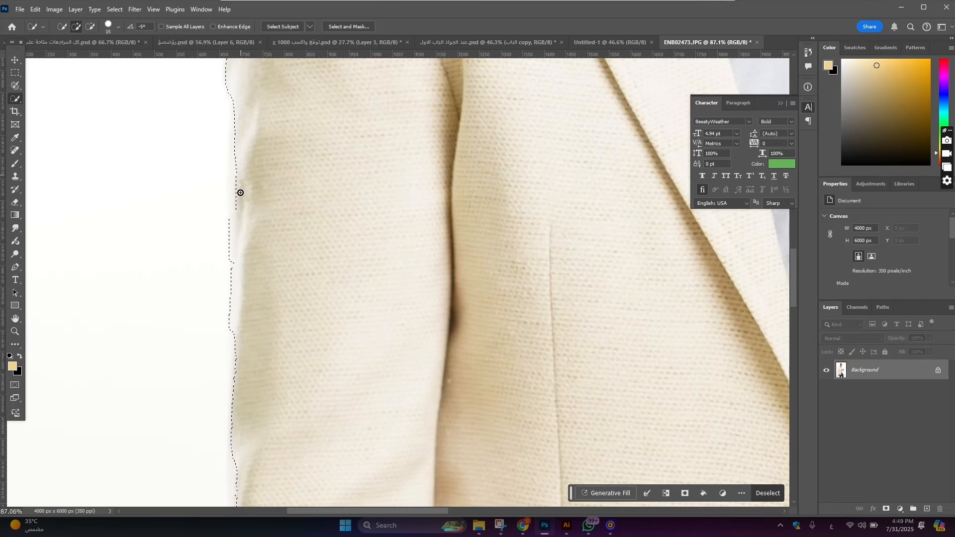
left_click_drag(231, 153, 241, 177)
left_click_drag(250, 224, 240, 169)
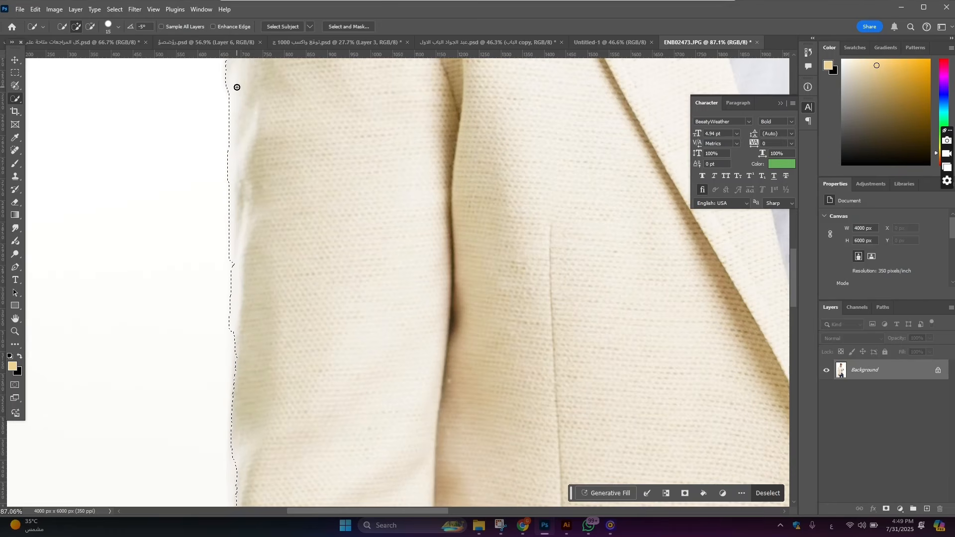
Add the outer edge of the lowered hand and the sleeve's cuff corner to the selection.
scroll(271, 203, "down", 5)
scroll(293, 419, "up", 4)
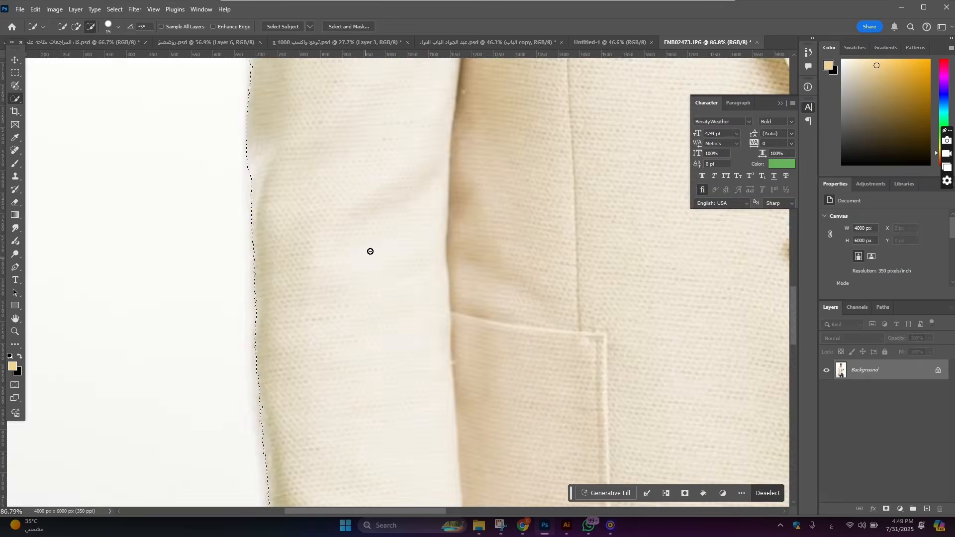
scroll(369, 252, "down", 7)
scroll(496, 248, "up", 1)
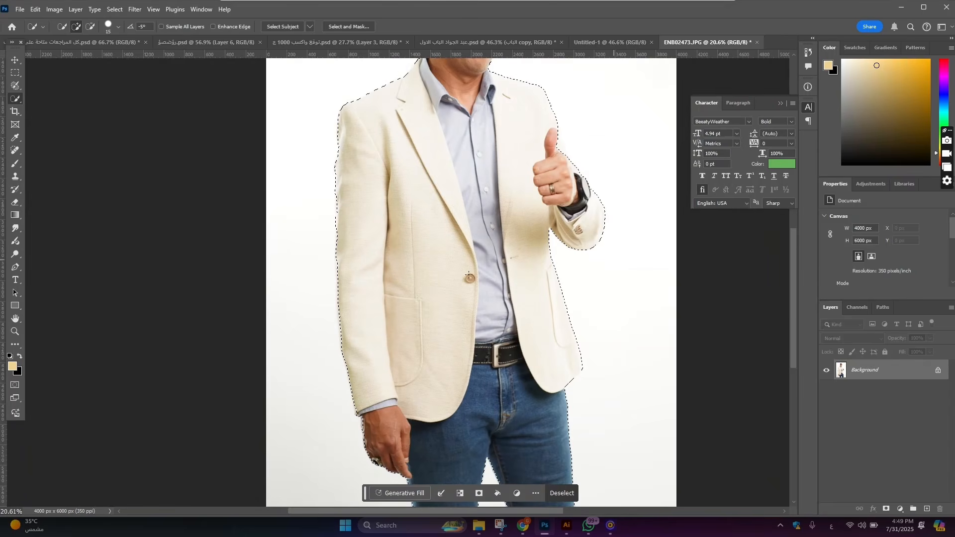
scroll(398, 448, "up", 6)
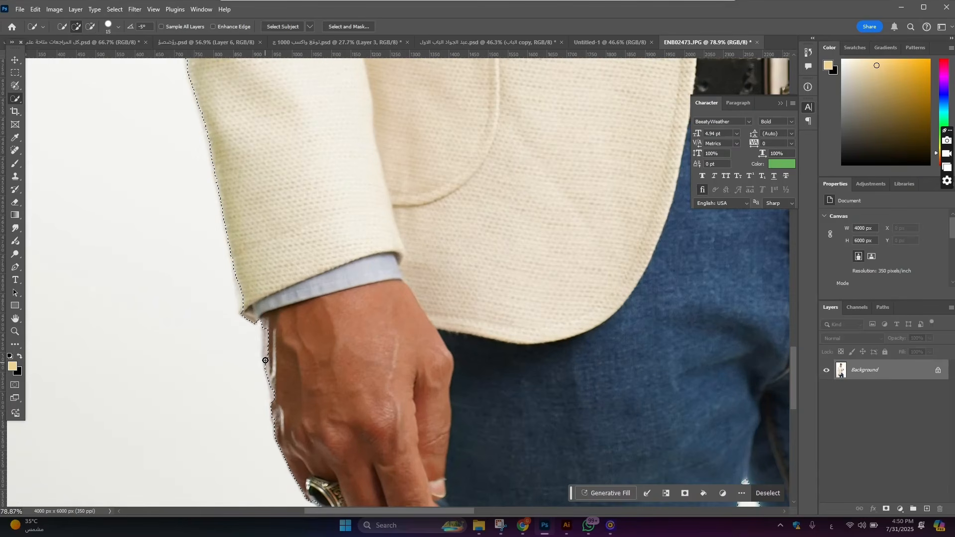
mouse_move(266, 371)
left_mouse_down()
mouse_move(273, 395)
mouse_move(269, 344)
mouse_move(275, 405)
mouse_move(271, 386)
left_mouse_up()
scroll(269, 381, "down", 1)
scroll(264, 363, "up", 1)
left_click_drag(237, 254, 241, 304)
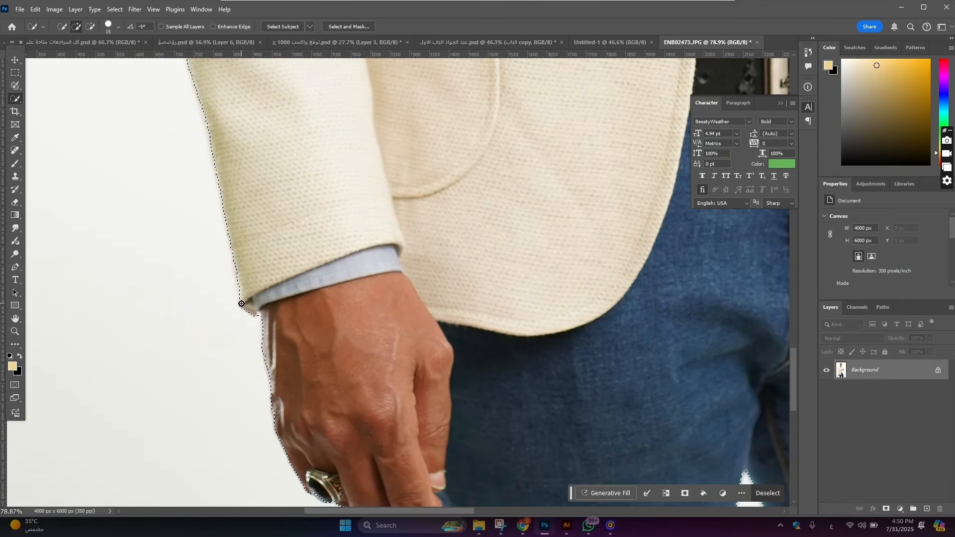
Check the selection outline around the ring and fingers of the lowered hand.
scroll(266, 308, "down", 1)
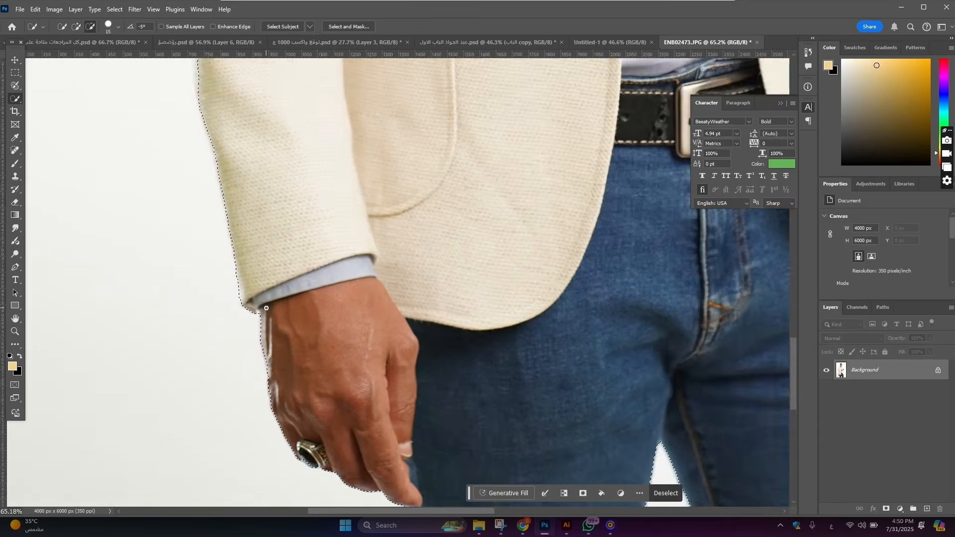
scroll(267, 308, "down", 2)
scroll(278, 391, "up", 5)
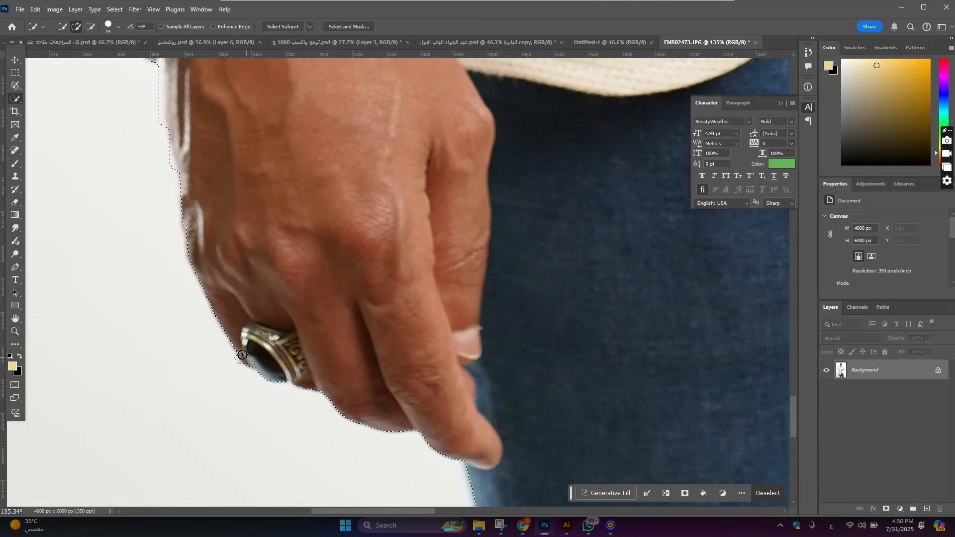
scroll(293, 332, "down", 5)
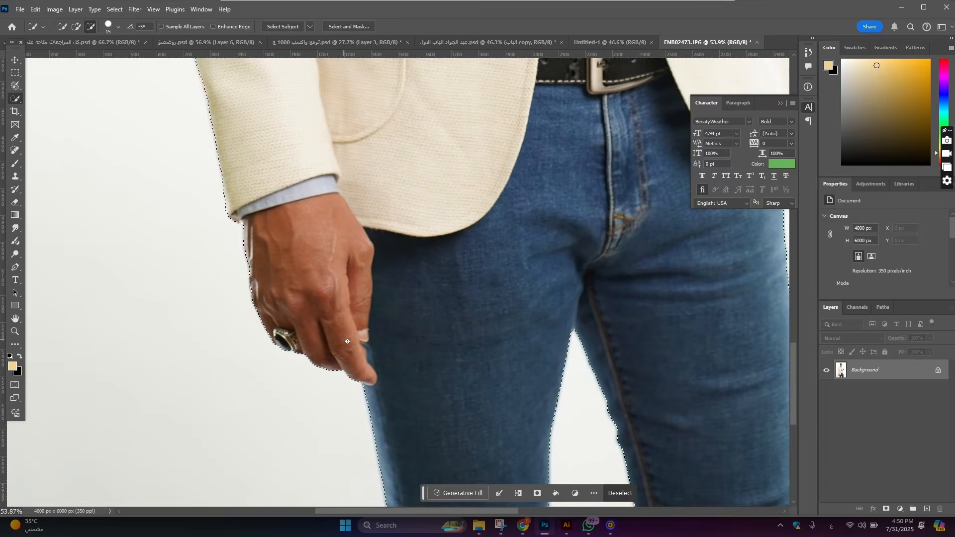
Refine the selection edge above the watch on the raised wrist with a Quick Selection stroke.
scroll(347, 342, "down", 3)
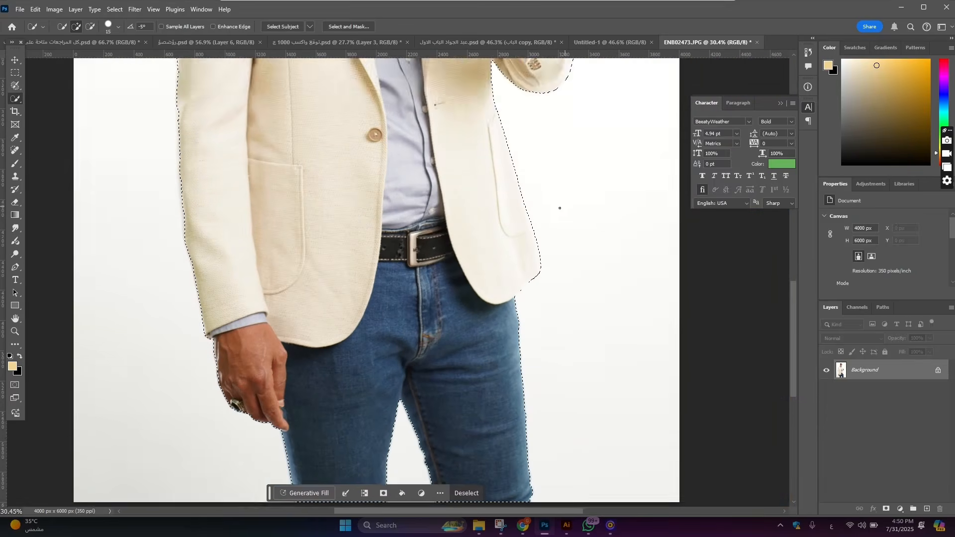
scroll(531, 309, "up", 4)
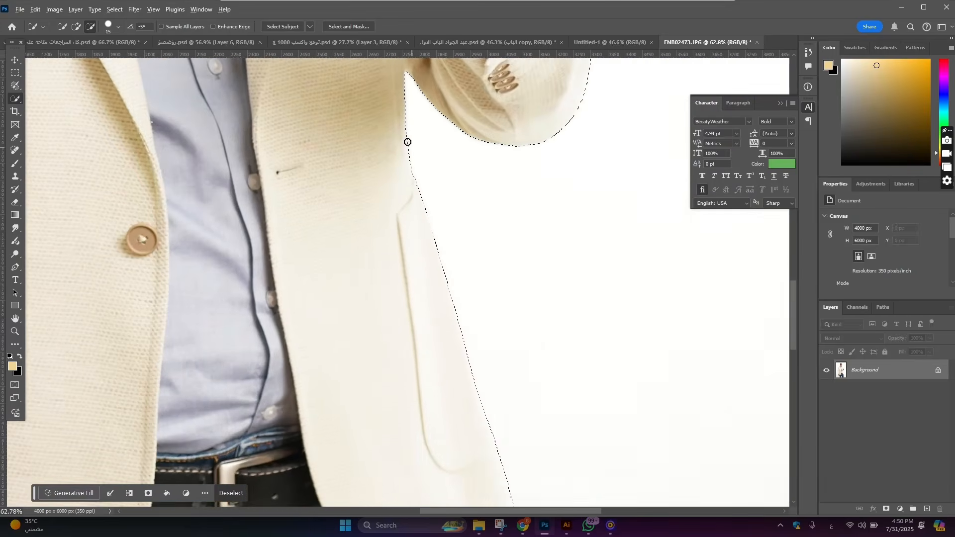
scroll(408, 142, "up", 6)
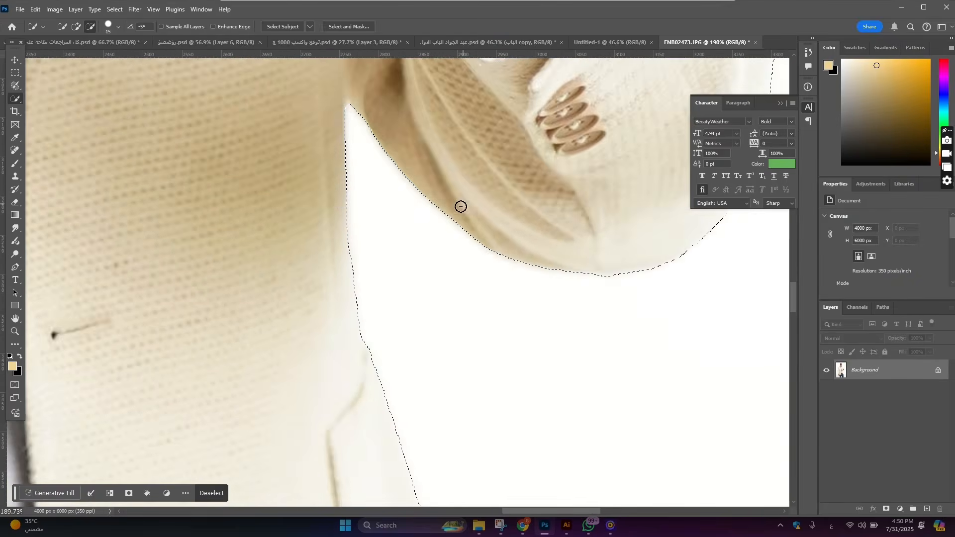
scroll(461, 207, "down", 5)
scroll(518, 208, "up", 4)
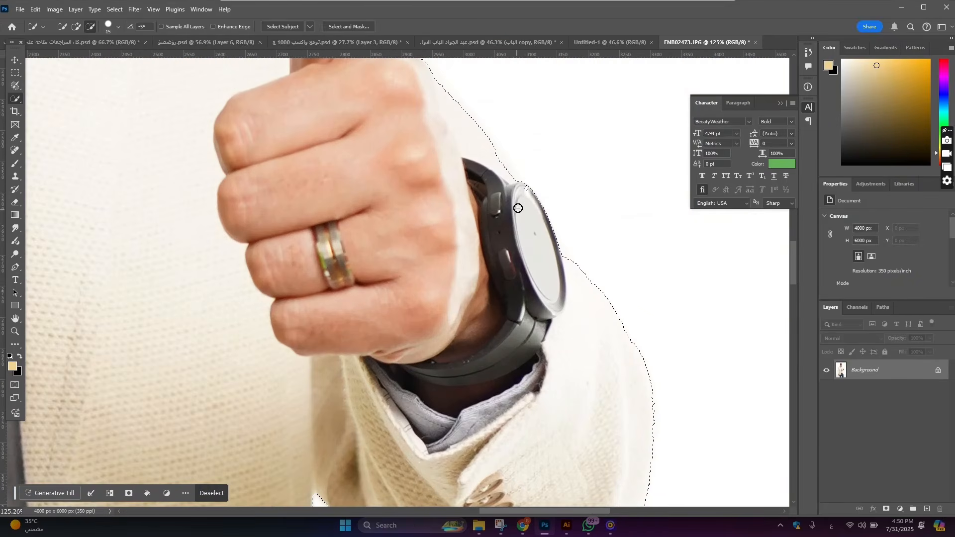
mouse_move(493, 158)
left_mouse_down()
mouse_move(503, 181)
mouse_move(483, 148)
mouse_move(515, 194)
mouse_move(523, 190)
mouse_move(486, 166)
left_mouse_up()
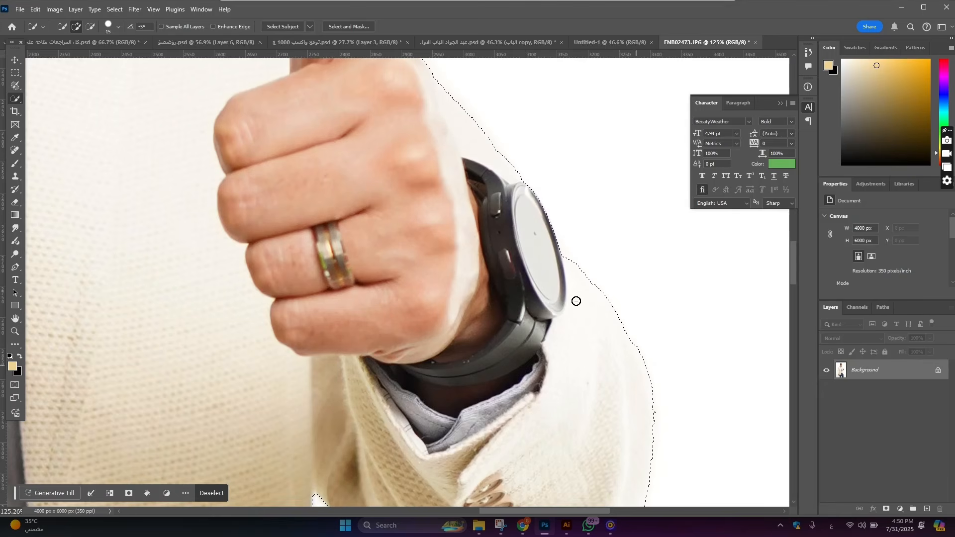
Refine the selection beside the raised thumb with Quick Selection strokes so it follows the jacket's pale outer edge.
scroll(576, 301, "down", 3)
scroll(418, 137, "up", 5)
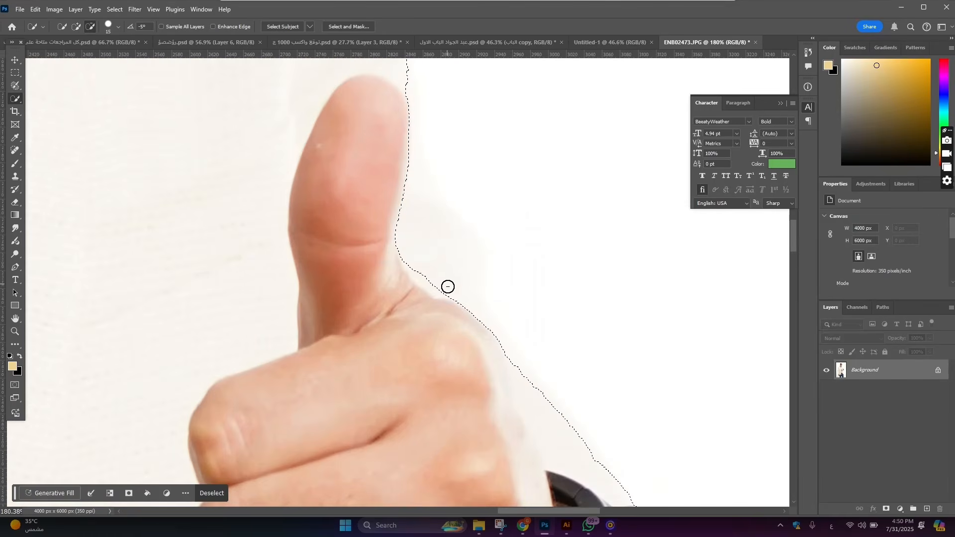
left_click_drag(457, 266, 465, 252)
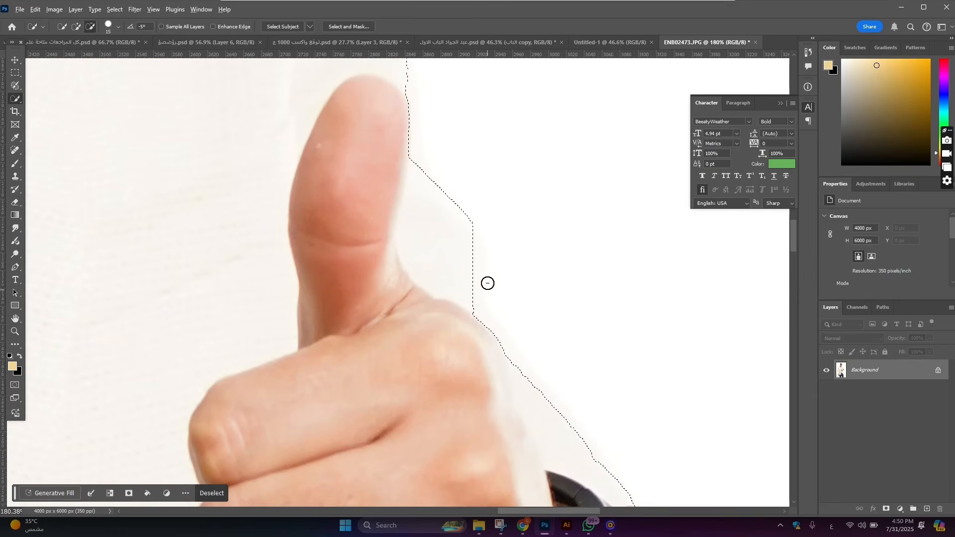
scroll(488, 288, "down", 3)
mouse_move(491, 327)
left_mouse_down()
mouse_move(460, 261)
mouse_move(502, 294)
mouse_move(457, 209)
mouse_move(501, 315)
left_mouse_up()
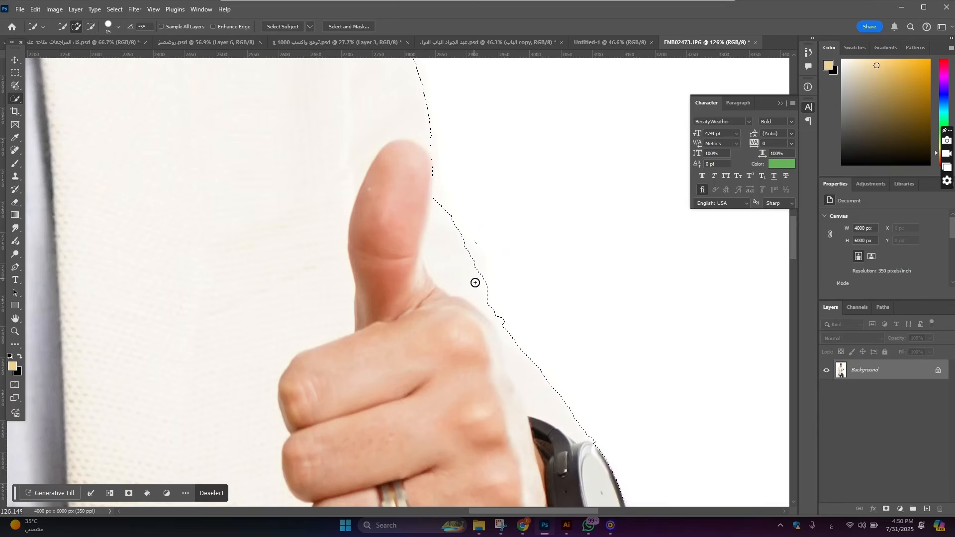
Examine the selection outline from the raised hand along the jacket's shoulder to the collar, jaw and face.
scroll(549, 401, "down", 3)
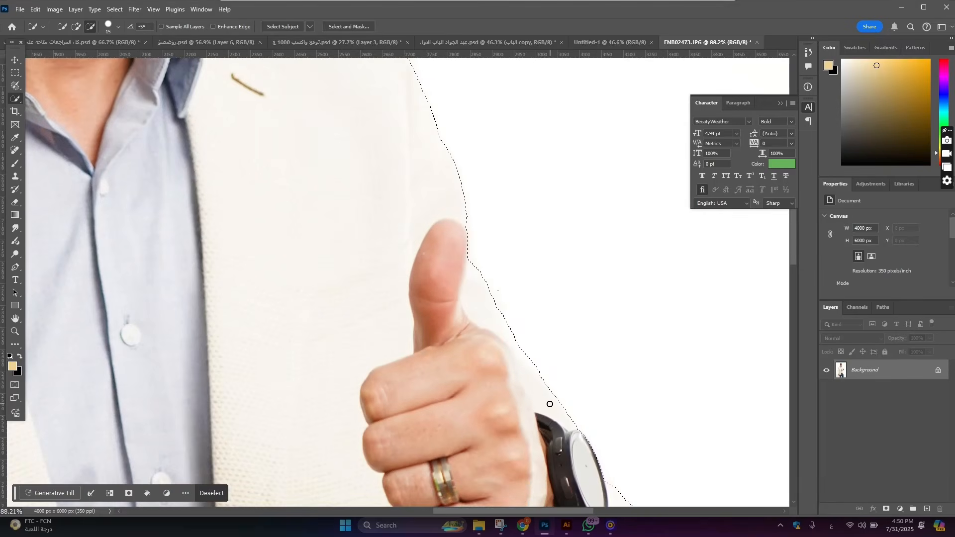
scroll(521, 307, "down", 4)
scroll(424, 204, "up", 3)
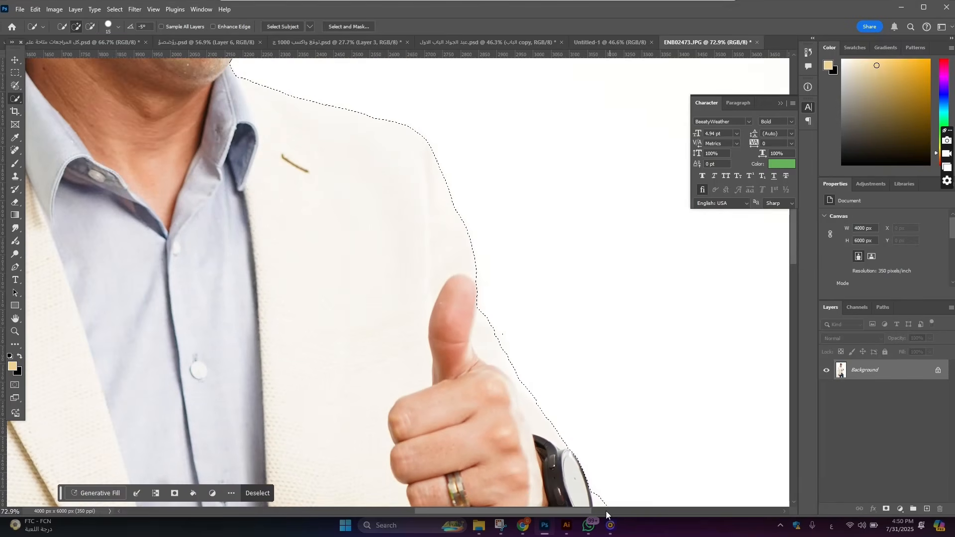
scroll(275, 177, "up", 3)
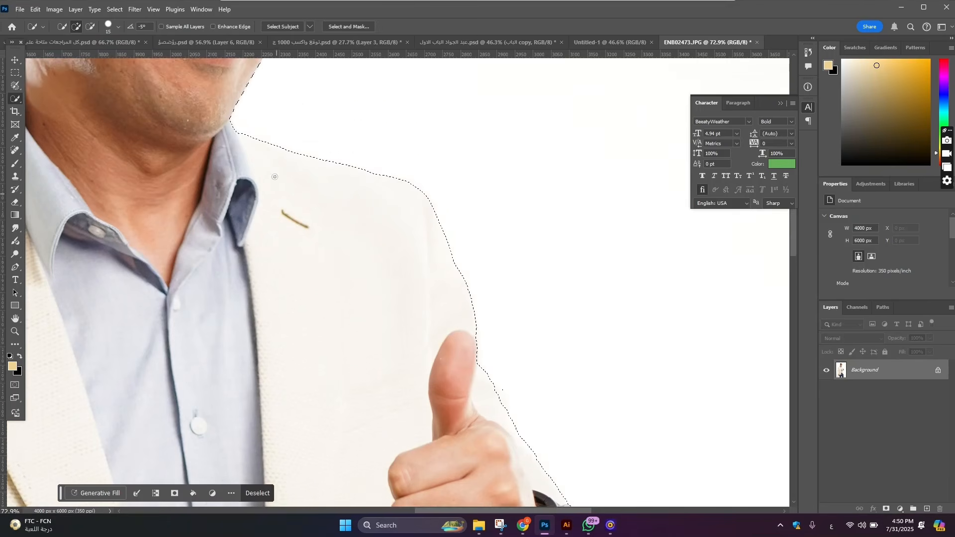
scroll(275, 176, "up", 2)
scroll(241, 252, "up", 3)
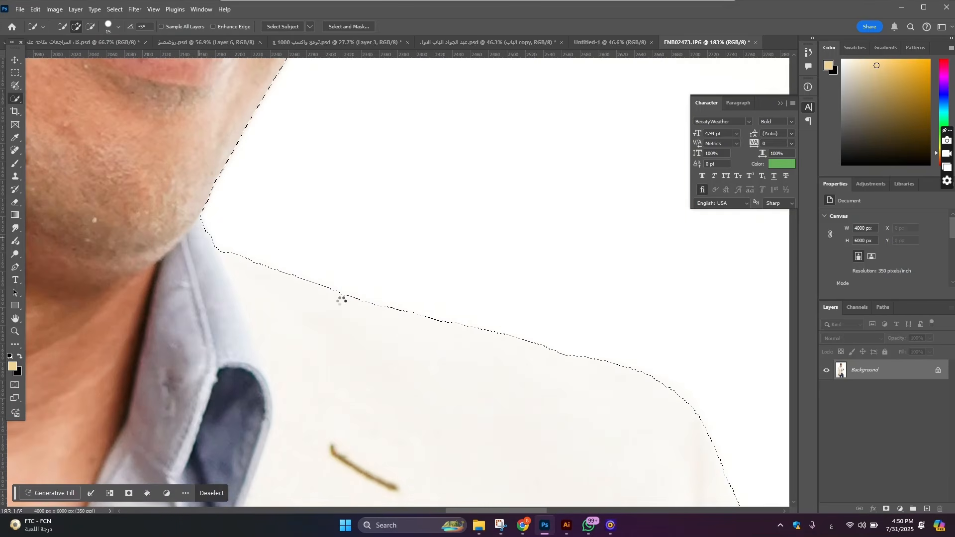
scroll(341, 301, "down", 3)
scroll(497, 337, "up", 4)
scroll(438, 243, "up", 2)
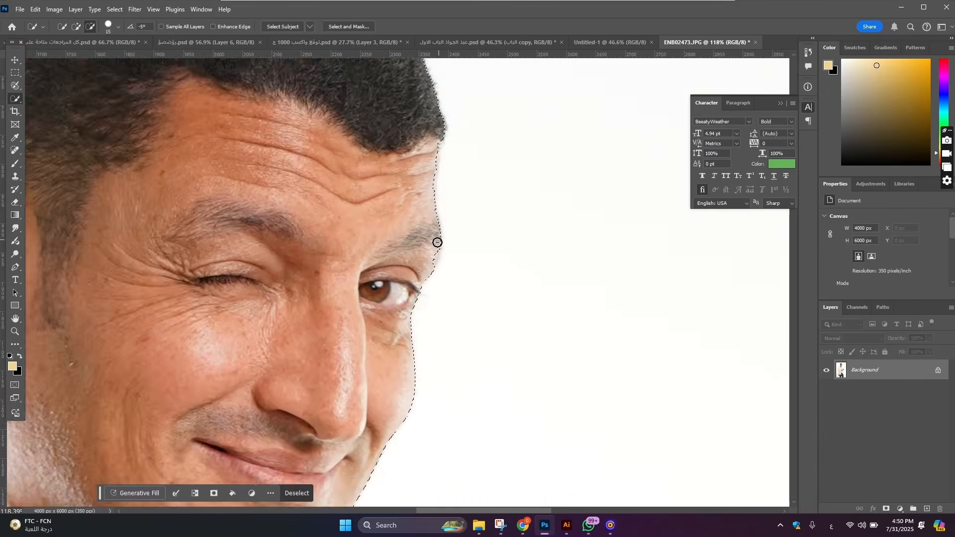
Reduce the Quick Selection brush to 9 px and add the face edge beside the open eye and eyebrow to the selection.
scroll(438, 242, "up", 2)
key("bracketleft")
key("bracketleft")
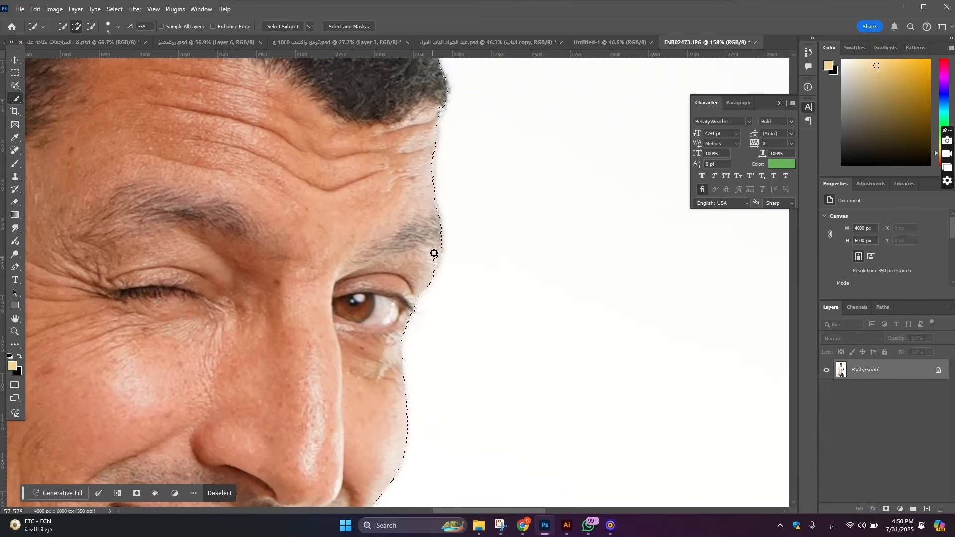
left_click_drag(434, 253, 429, 272)
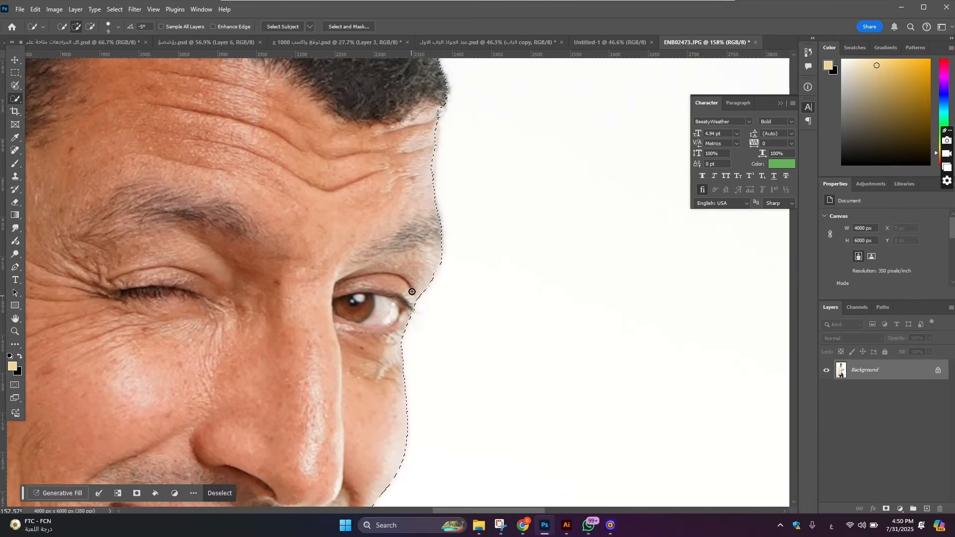
scroll(431, 216, "up", 2)
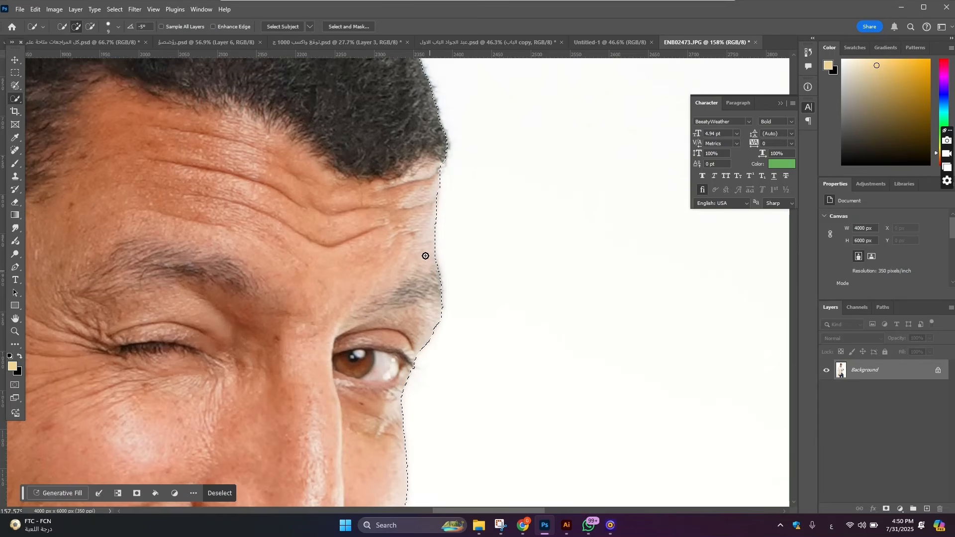
Check the selection outline around the ear and hair, and around the whole figure.
scroll(424, 254, "down", 5)
scroll(258, 224, "up", 4)
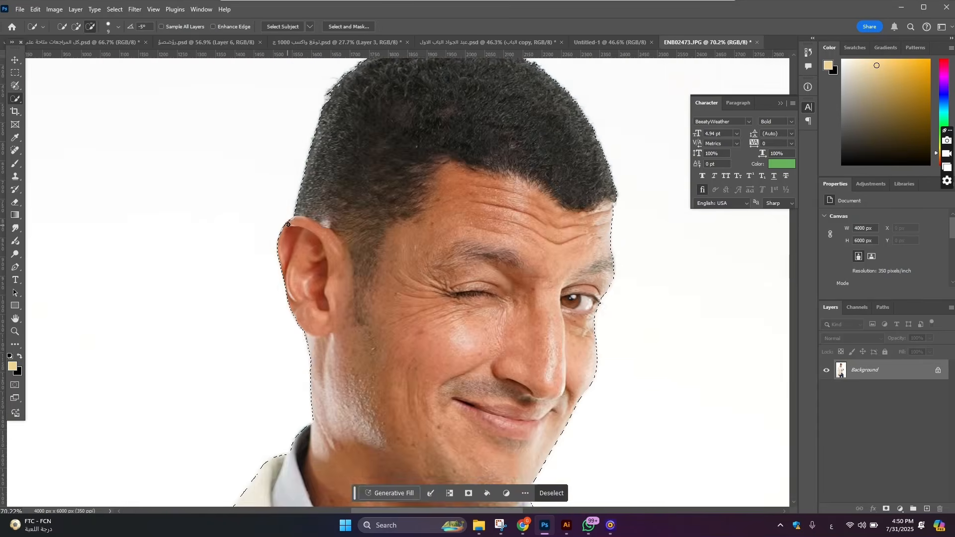
scroll(300, 211, "down", 8)
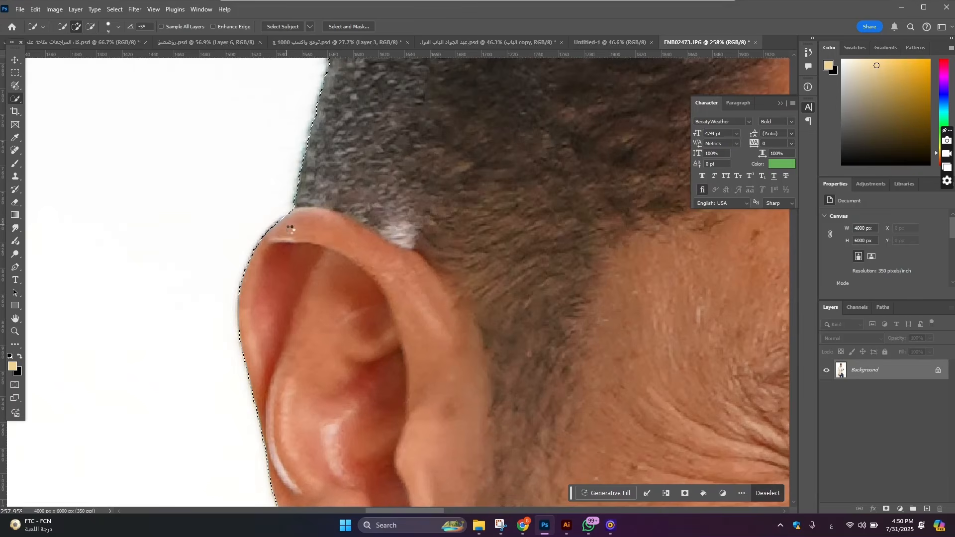
scroll(353, 349, "down", 3)
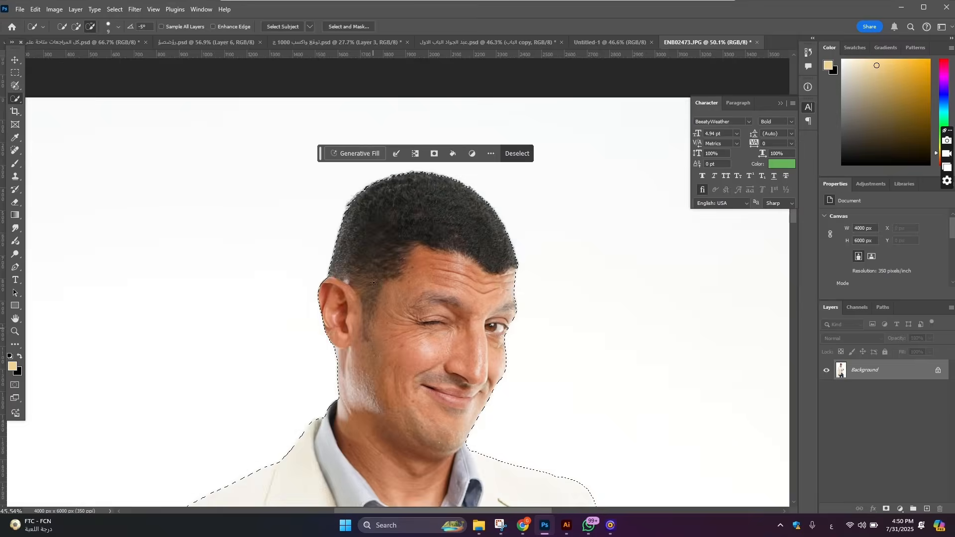
scroll(338, 247, "up", 6)
scroll(338, 247, "down", 6)
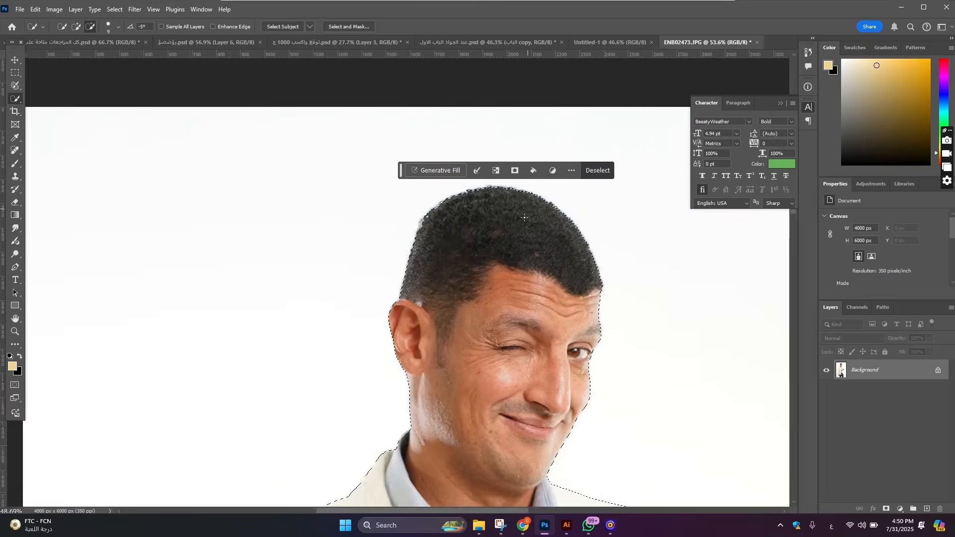
scroll(413, 310, "up", 2)
scroll(413, 311, "down", 3)
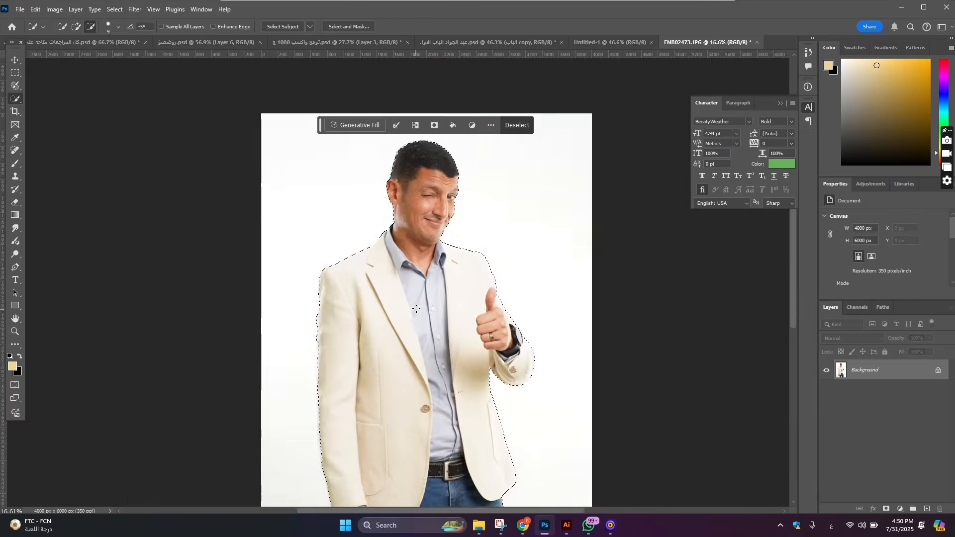
scroll(423, 319, "up", 2)
scroll(431, 331, "down", 2)
scroll(431, 331, "up", 2)
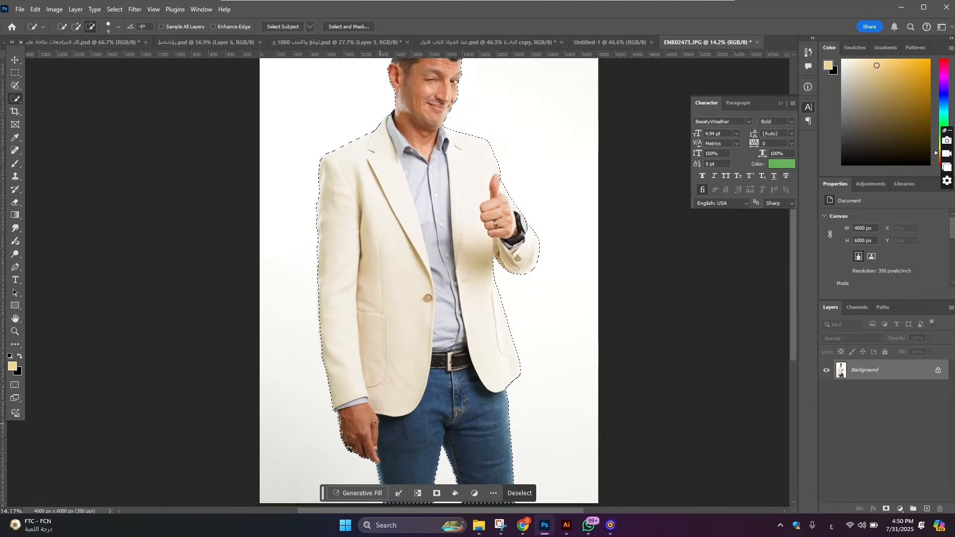
scroll(399, 359, "up", 1)
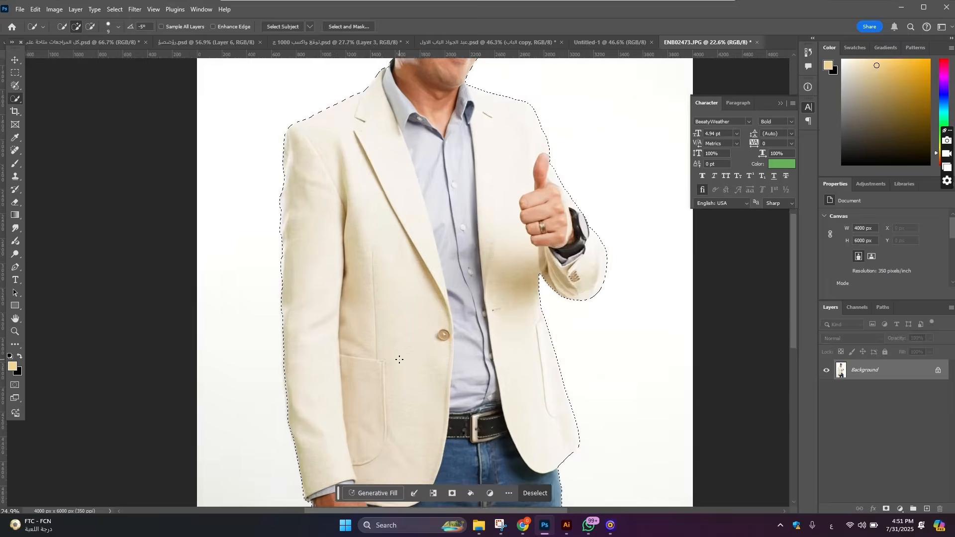
scroll(398, 358, "down", 2)
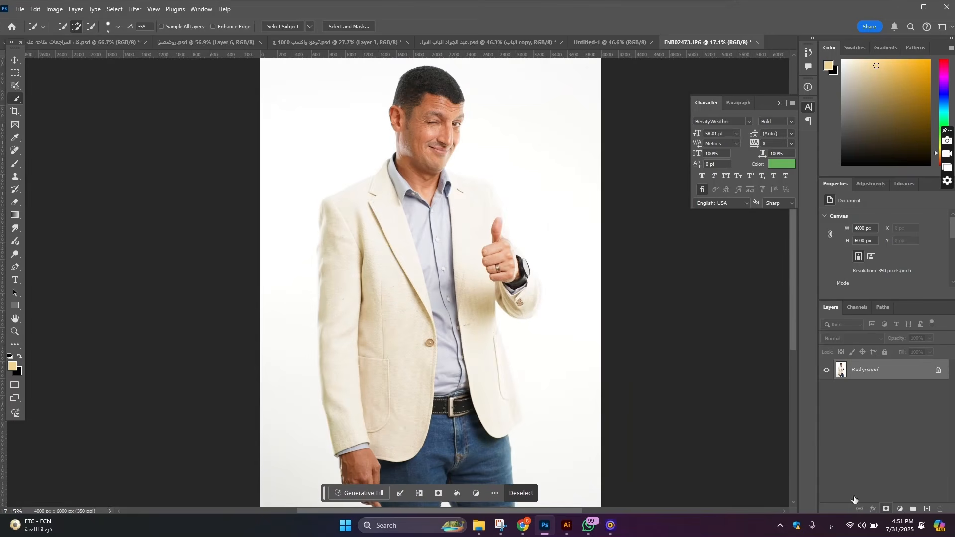
Hide the studio background with a layer mask made from the selection and convert the masked layer to a Smart Object.
left_click(886, 508)
scroll(459, 181, "up", 1)
scroll(459, 180, "up", 1)
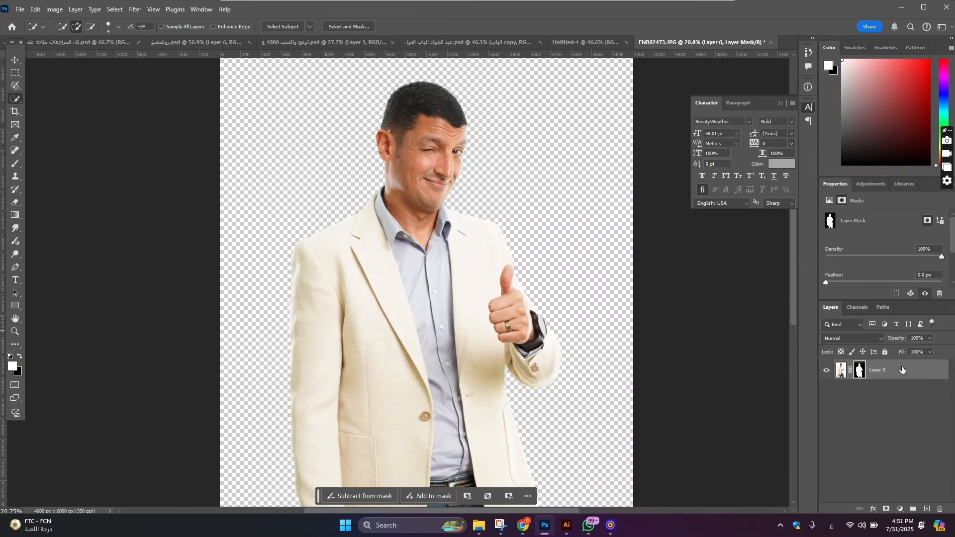
right_click(902, 369)
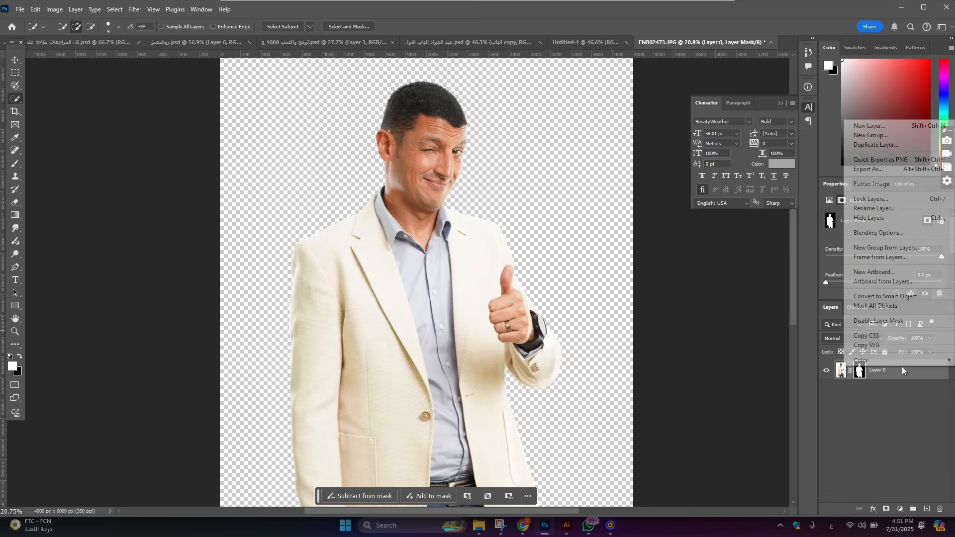
left_click(879, 297)
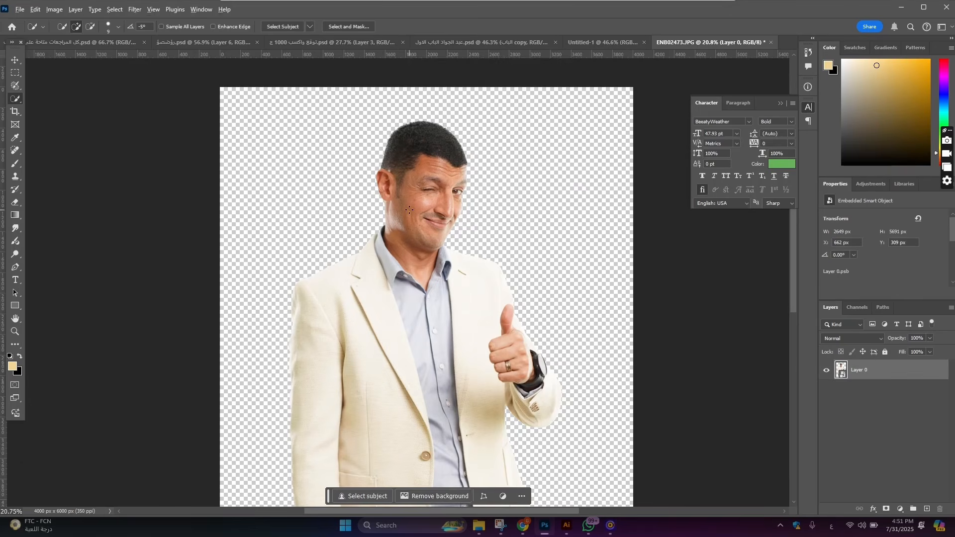
Copy the cut-out man's Smart Object layer into the Untitled-1 document.
scroll(409, 209, "up", 2)
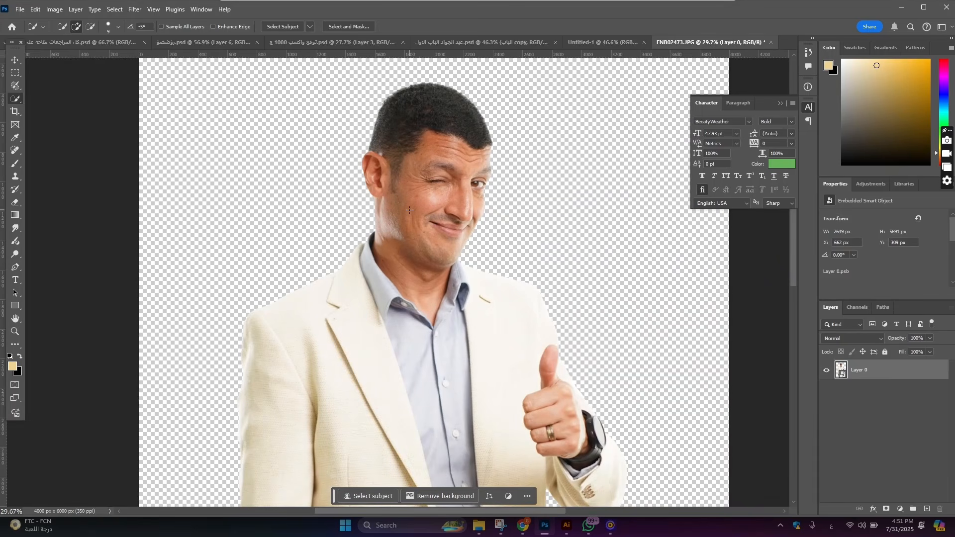
scroll(409, 210, "down", 2)
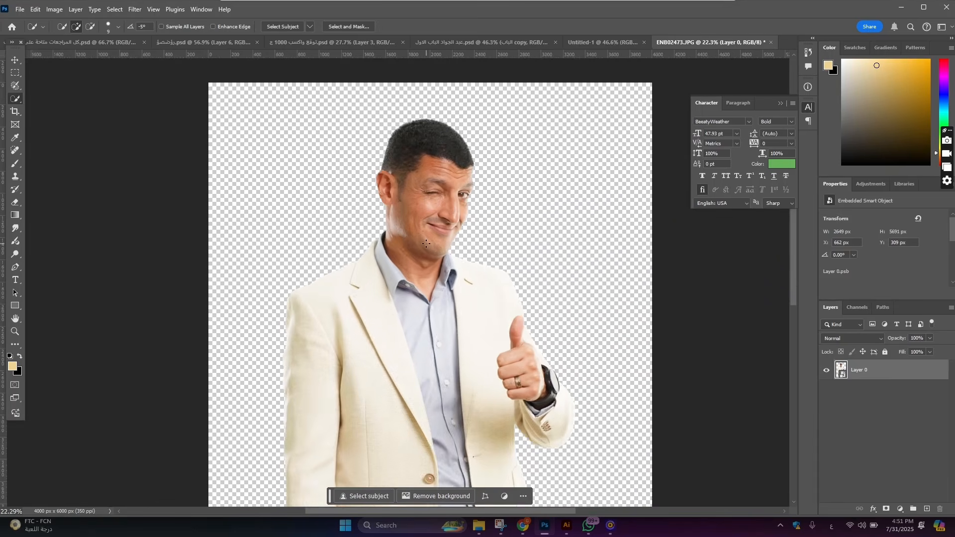
scroll(431, 213, "up", 2)
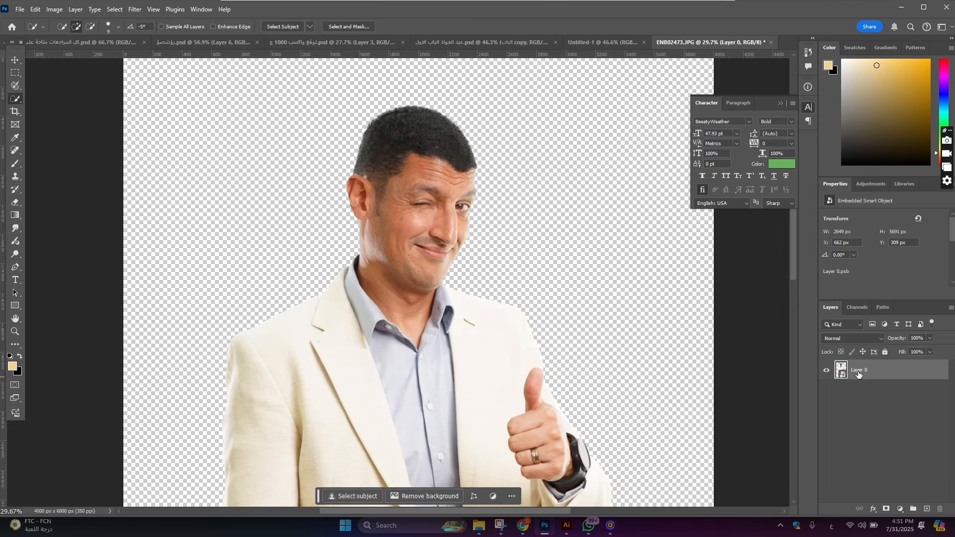
left_click_drag(879, 373, 430, 348)
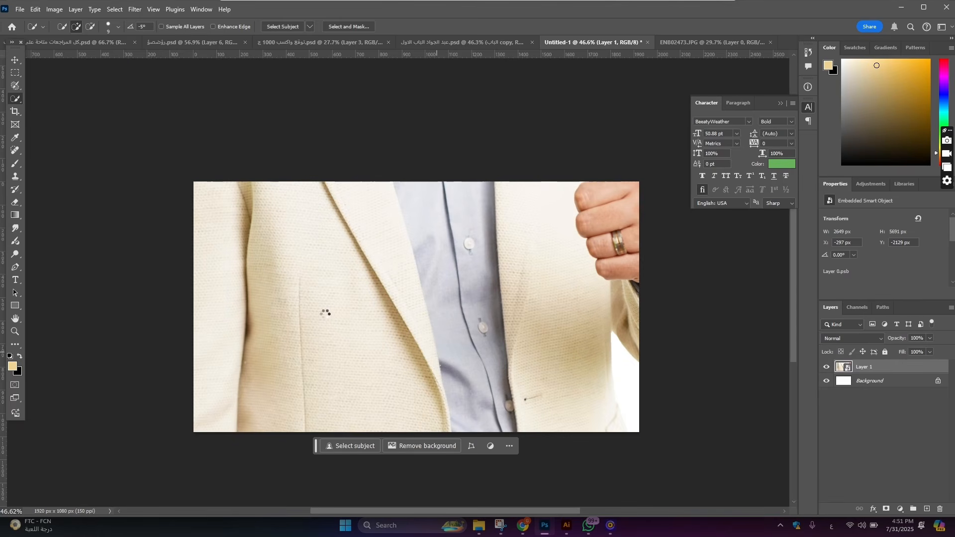
Free-transform the placed man, scaling him down to about 86.56% and lowering him so his head and upper body fit the canvas.
key("ctrl+t")
scroll(324, 315, "down", 2)
left_click_drag(199, 335, 320, 329)
scroll(388, 294, "up", 2)
scroll(387, 293, "up", 1)
left_click_drag(388, 293, 388, 397)
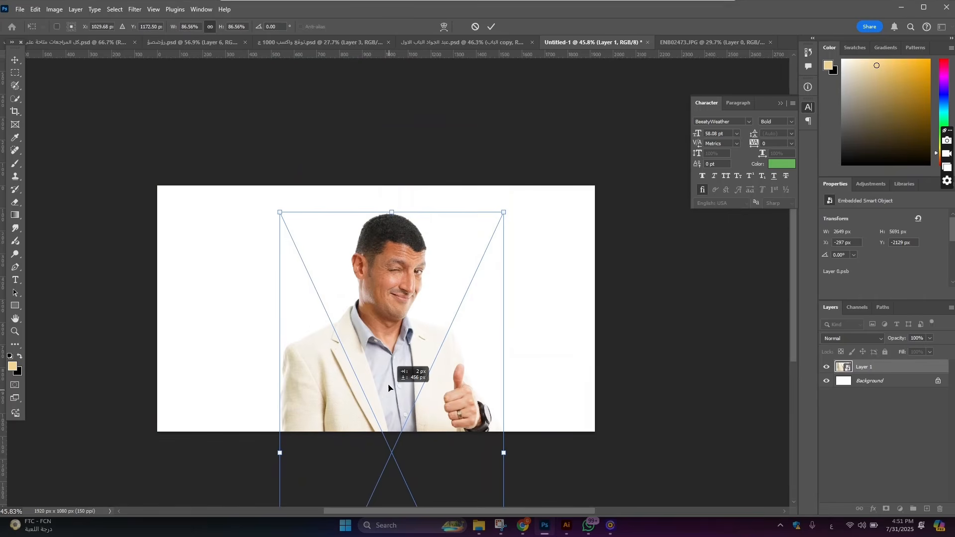
Enlarge the man to about 114.93%, place his head just below the canvas's upper edge at about X 360, Y 27 px, and apply the transform.
left_click_drag(392, 213, 390, 160)
left_click_drag(399, 243, 398, 314)
left_click_drag(389, 207, 391, 186)
left_click_drag(392, 248, 392, 248)
scroll(392, 255, "up", 2)
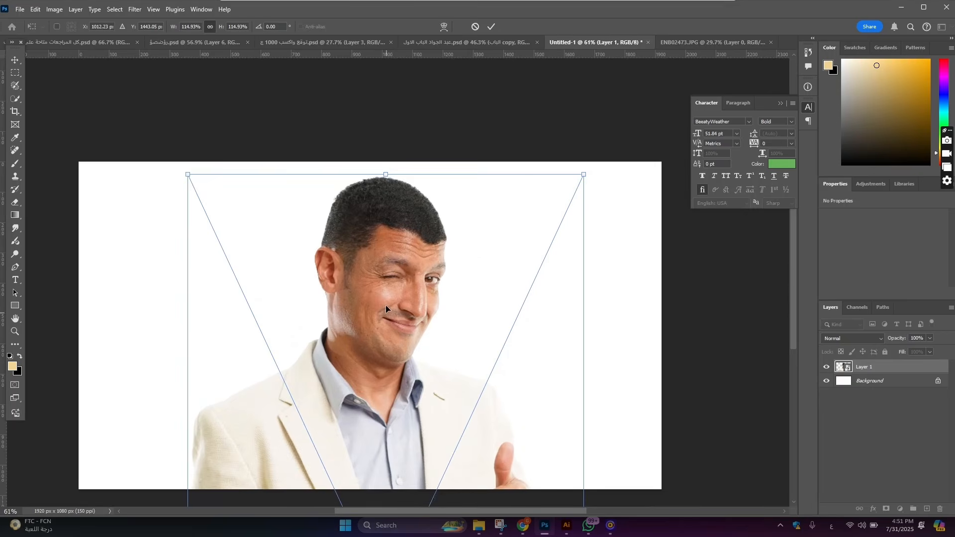
key("Return")
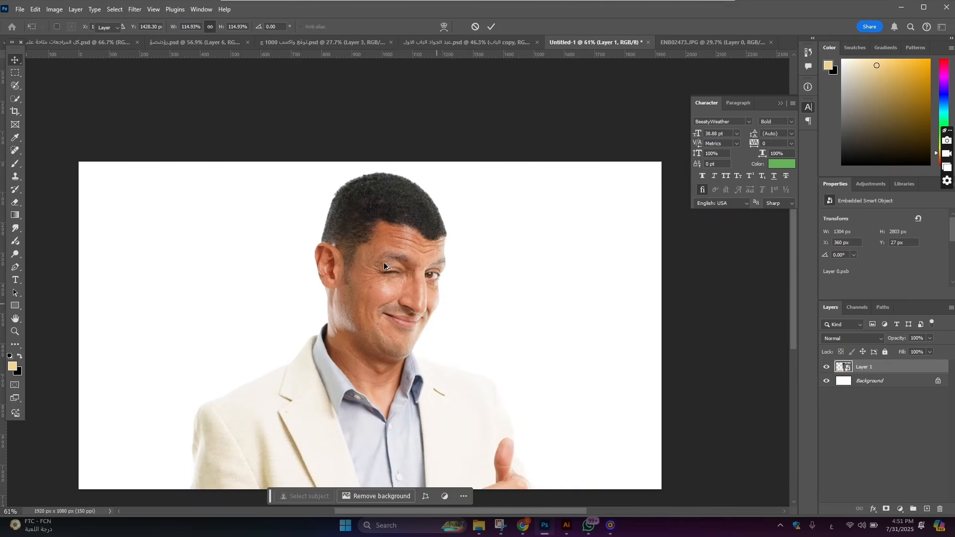
scroll(383, 261, "up", 2)
scroll(367, 252, "up", 2)
scroll(394, 262, "down", 2)
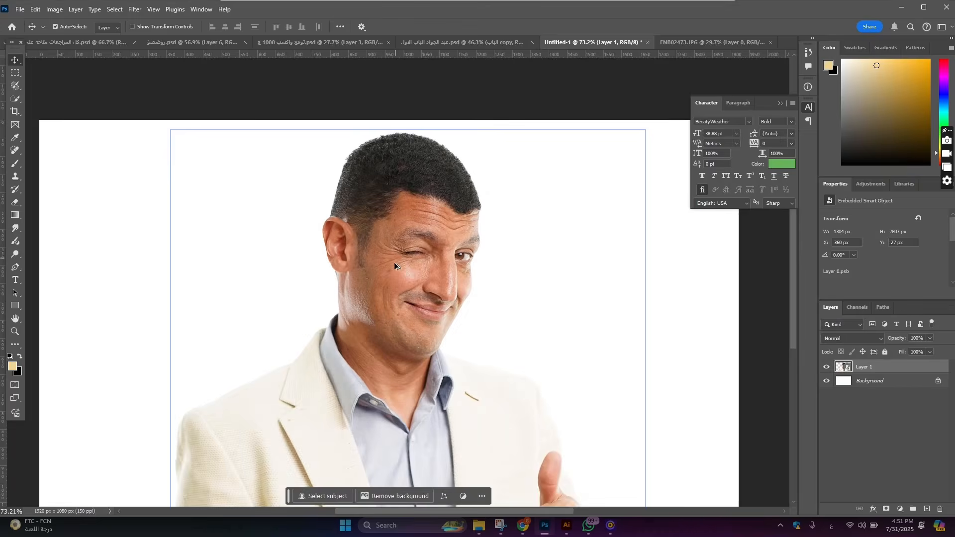
Place the Image_fx-(34) forest picture from its folder into the design, enlarge it to 1980 × 1080 px to cover the canvas, and apply.
scroll(388, 279, "up", 2)
scroll(401, 230, "down", 2)
scroll(403, 232, "down", 1)
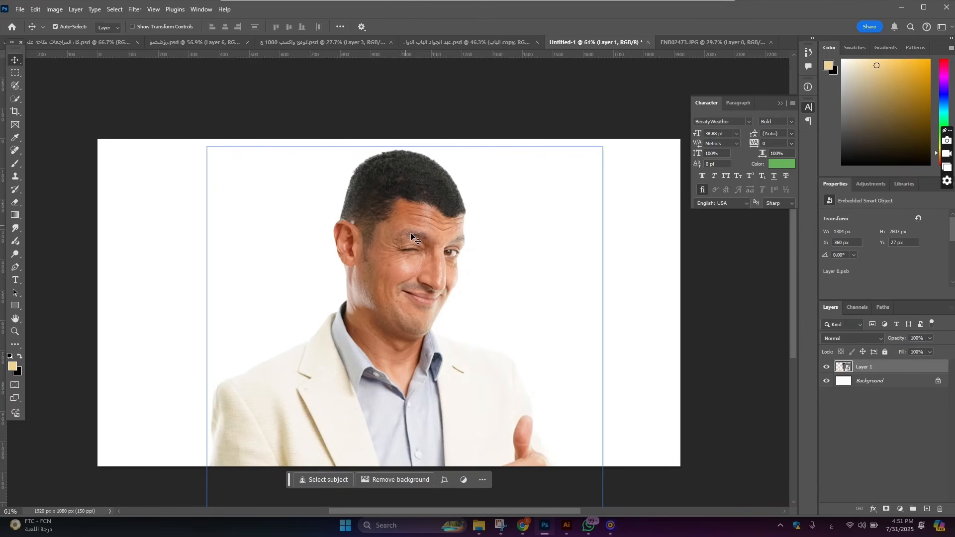
scroll(438, 259, "down", 1)
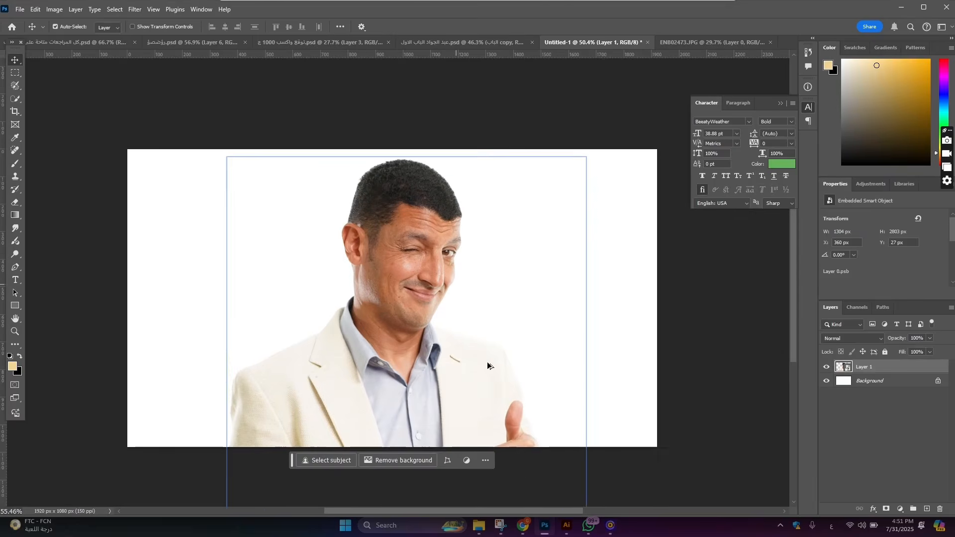
mouse_move(479, 525)
left_click(519, 476)
left_click_drag(204, 94, 417, 344)
scroll(497, 306, "up", 1)
scroll(683, 298, "down", 1)
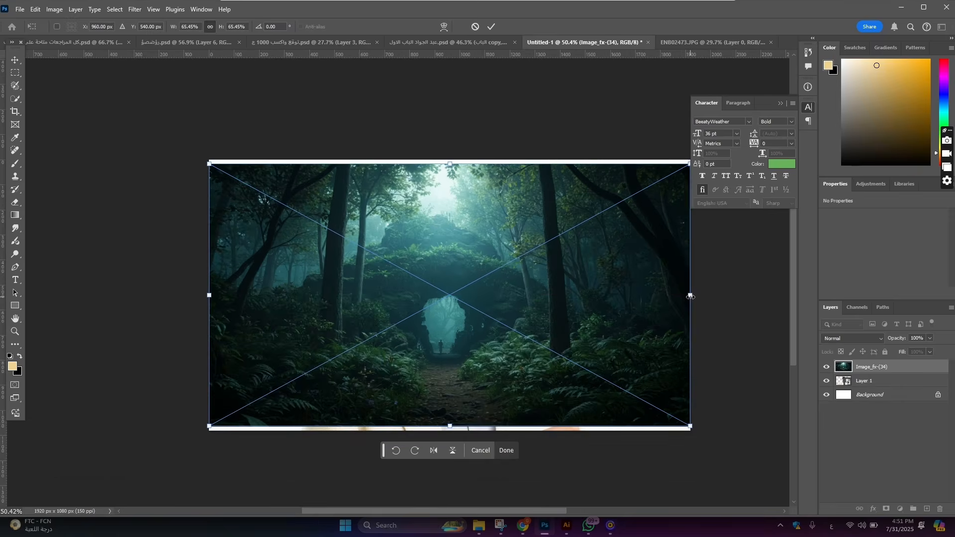
left_click_drag(689, 295, 700, 297)
left_click(14, 64)
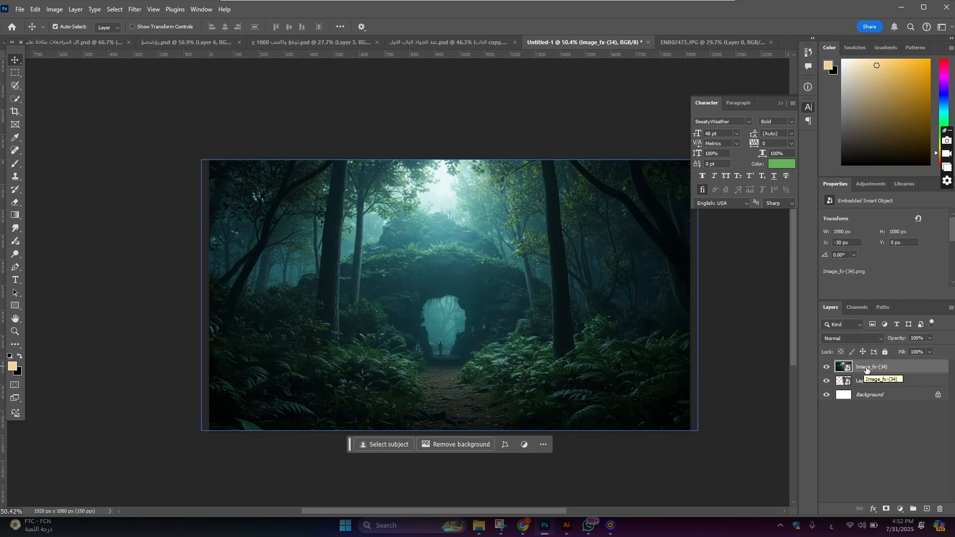
Move the forest picture's layer beneath the man's layer so he stands in front of it.
left_click_drag(866, 369, 869, 387)
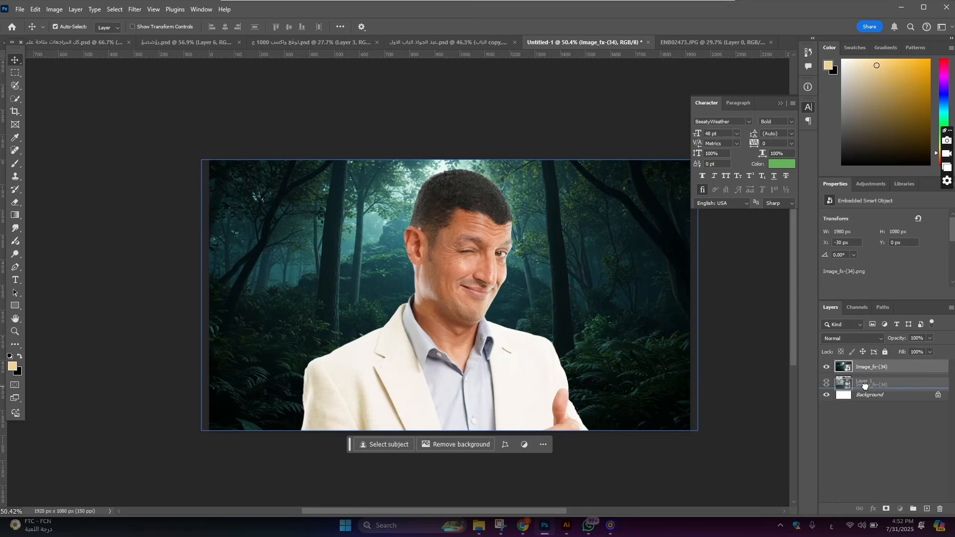
scroll(450, 270, "down", 1)
scroll(447, 278, "up", 1)
scroll(379, 270, "up", 3)
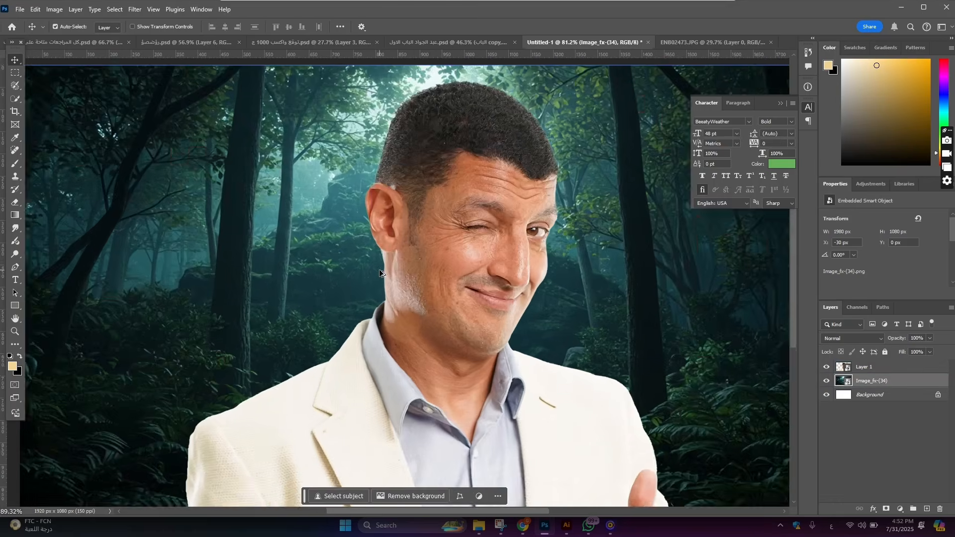
scroll(305, 225, "down", 2)
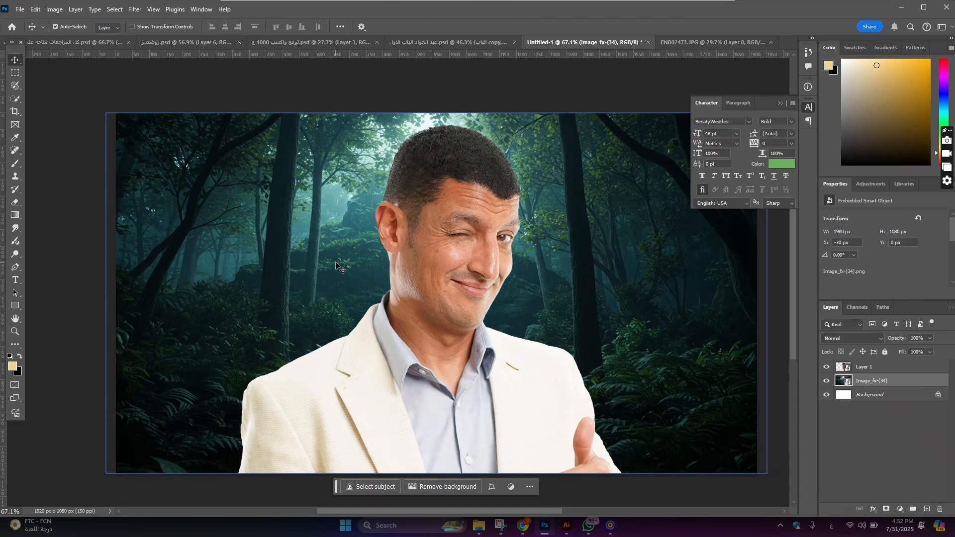
Switch to the ChatGPT conversation in Chrome and copy the English prompt describing the misty forest with the stone arch.
left_click(523, 526)
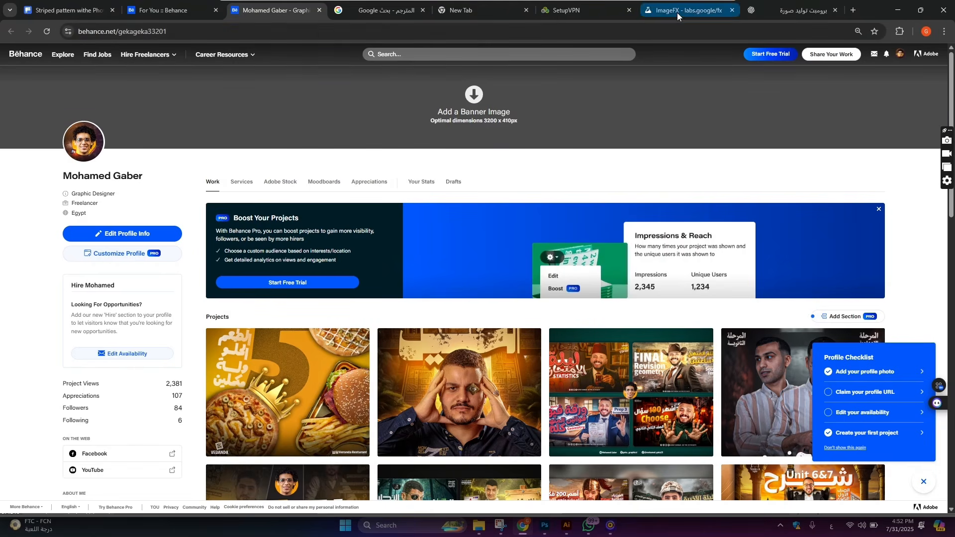
left_click(796, 10)
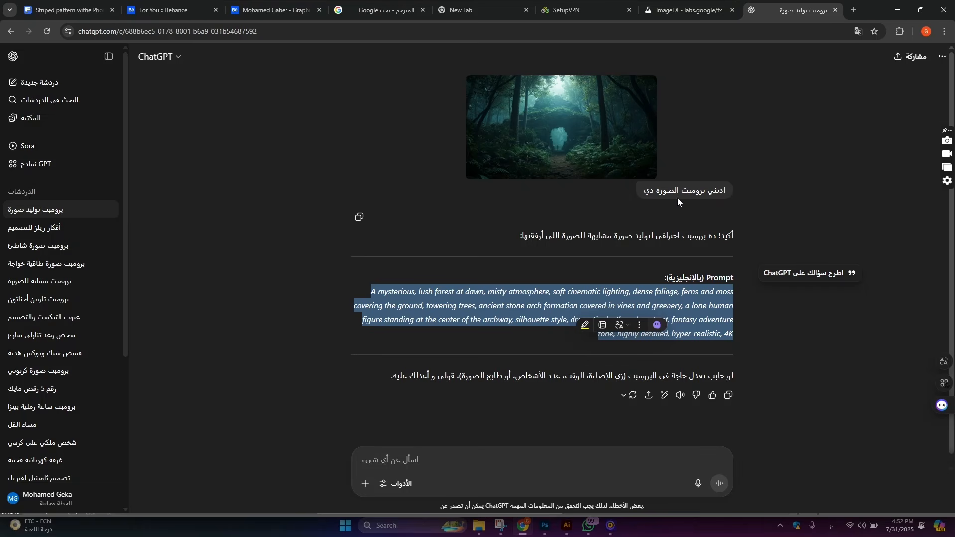
triple_click(549, 300)
key("ctrl+c")
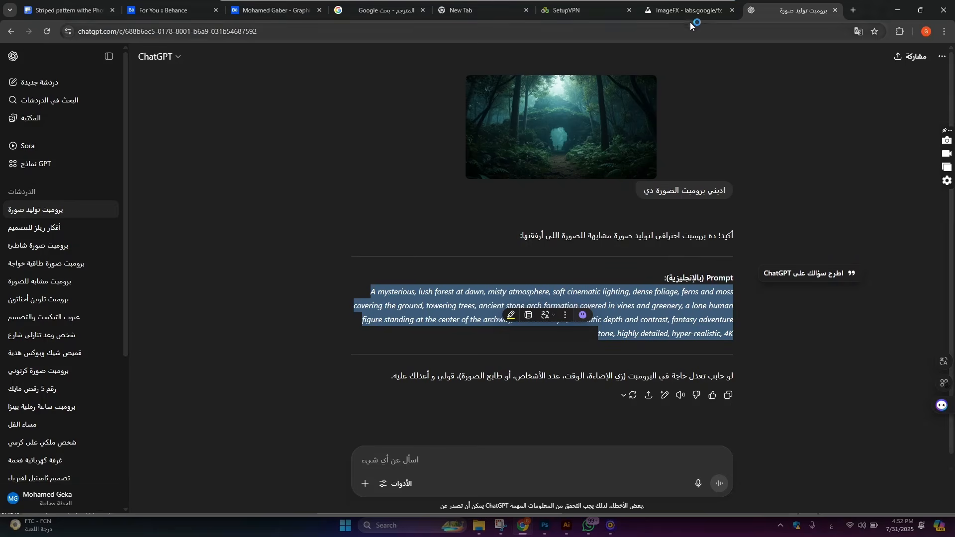
Paste the forest prompt into ImageFX, choose the 16:9 landscape aspect ratio, and generate the images.
left_click(678, 10)
key("ctrl+v")
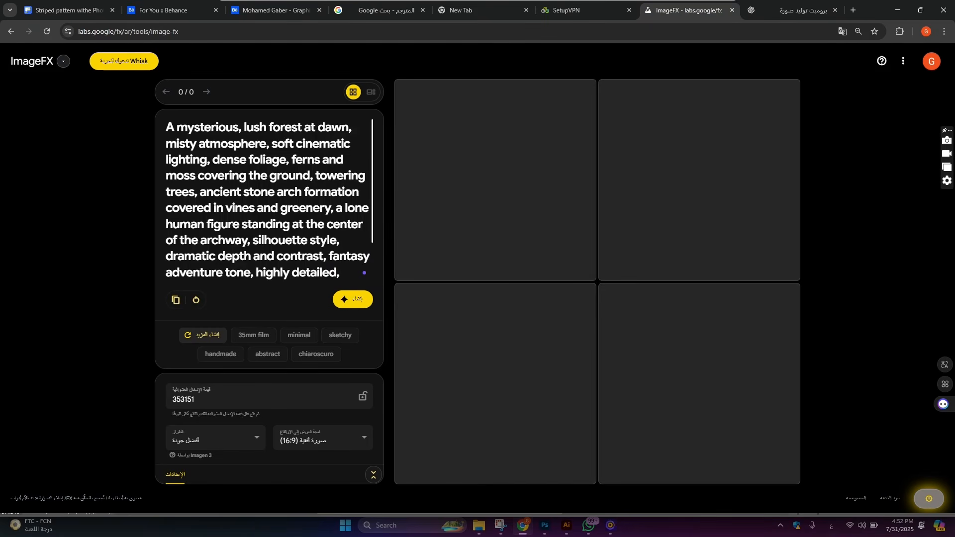
left_click(323, 439)
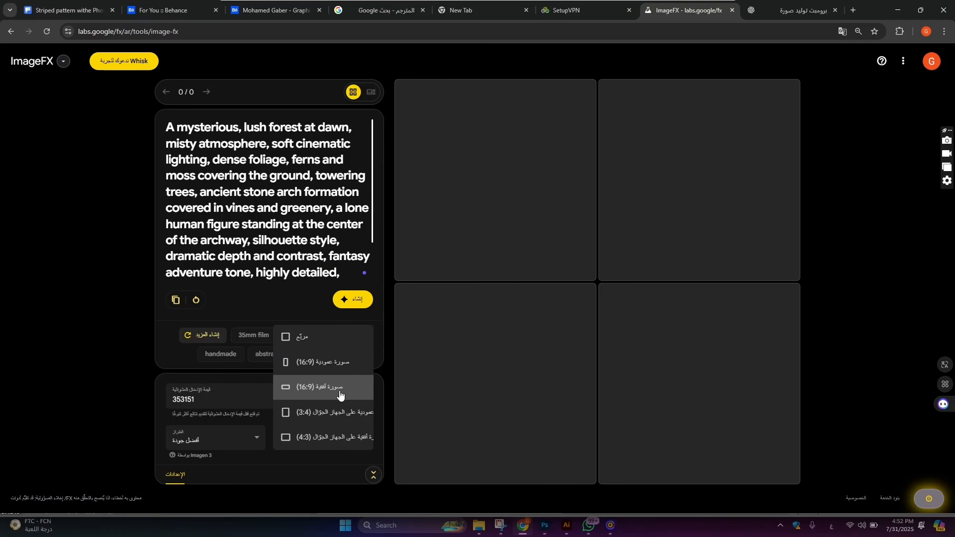
left_click(340, 394)
left_click(355, 300)
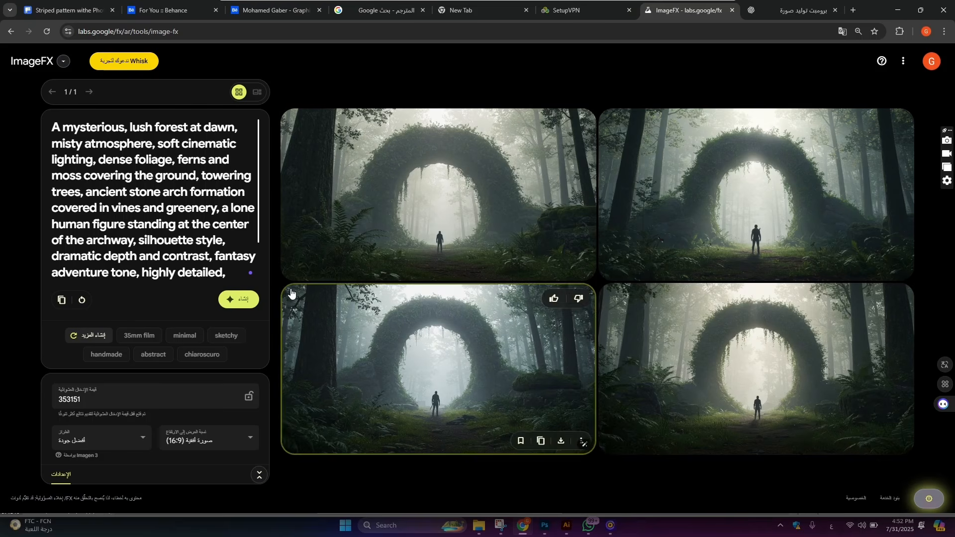
Switch back to Photoshop and examine how the cut-out man blends with the forest background.
left_click(550, 535)
scroll(417, 303, "down", 2)
scroll(468, 269, "up", 3)
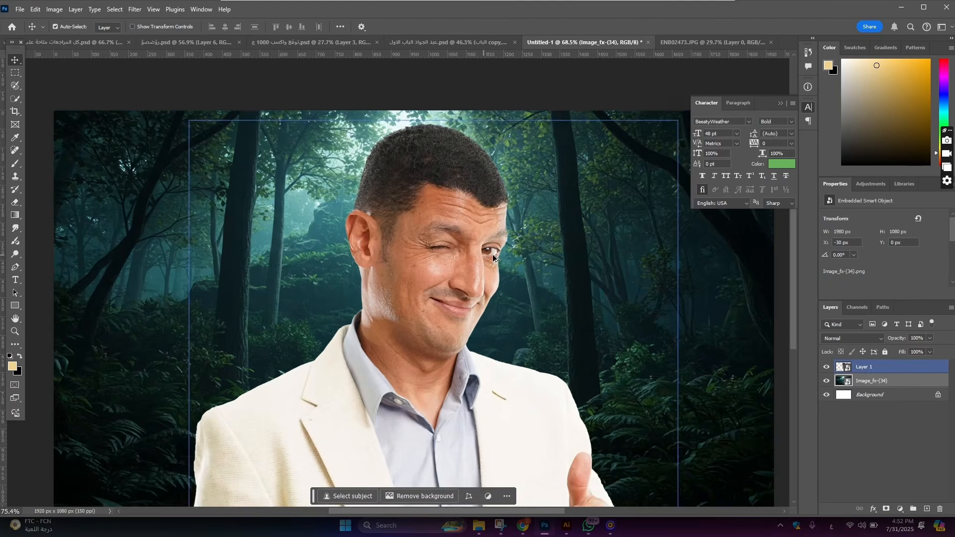
scroll(537, 251, "down", 1)
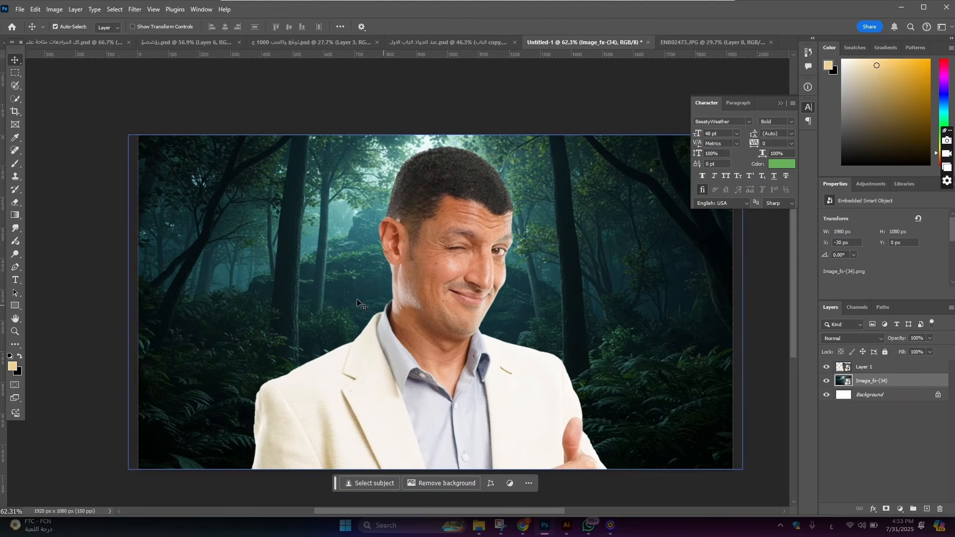
scroll(497, 289, "down", 1)
scroll(498, 293, "up", 1)
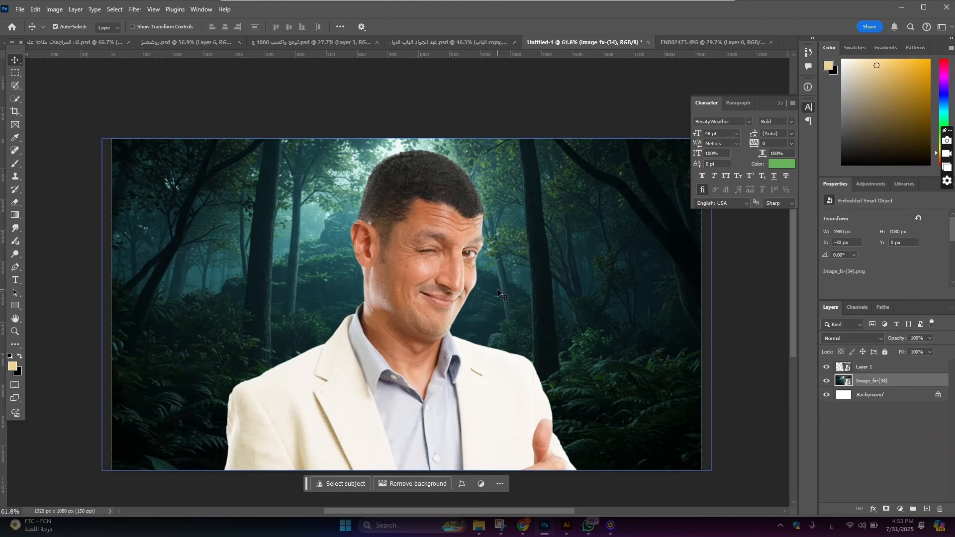
scroll(425, 276, "up", 4)
scroll(413, 277, "down", 3)
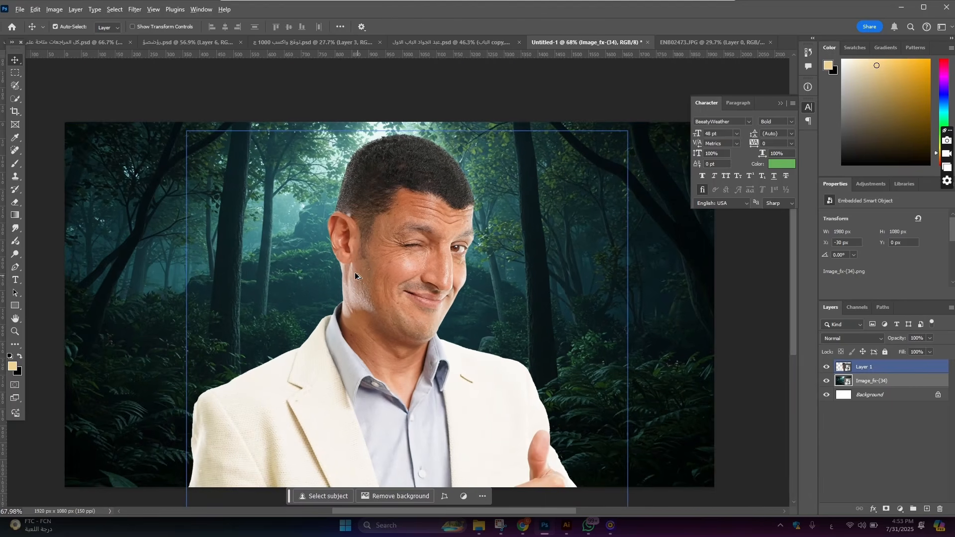
scroll(366, 268, "up", 2)
scroll(368, 268, "down", 1)
left_click(293, 281)
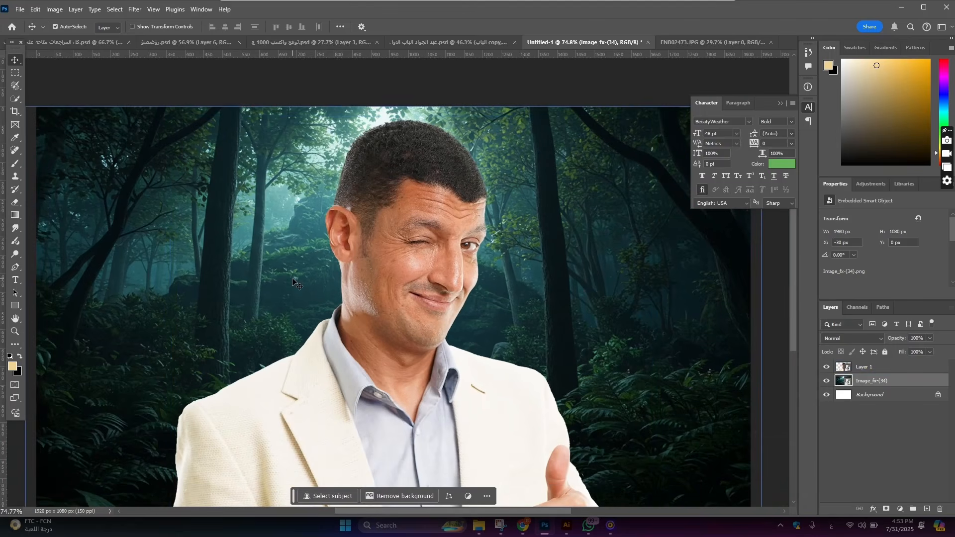
scroll(286, 279, "down", 5)
scroll(319, 273, "up", 3)
left_click(340, 277)
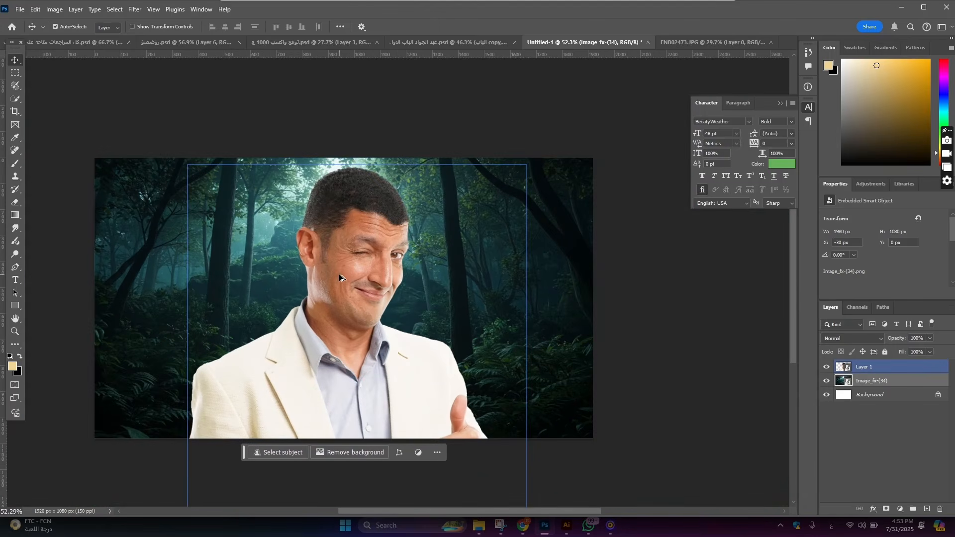
scroll(339, 273, "up", 1)
Apply a Radial Blur smart filter to the forest layer with amount 3, Spin method and Good quality.
left_click(244, 233)
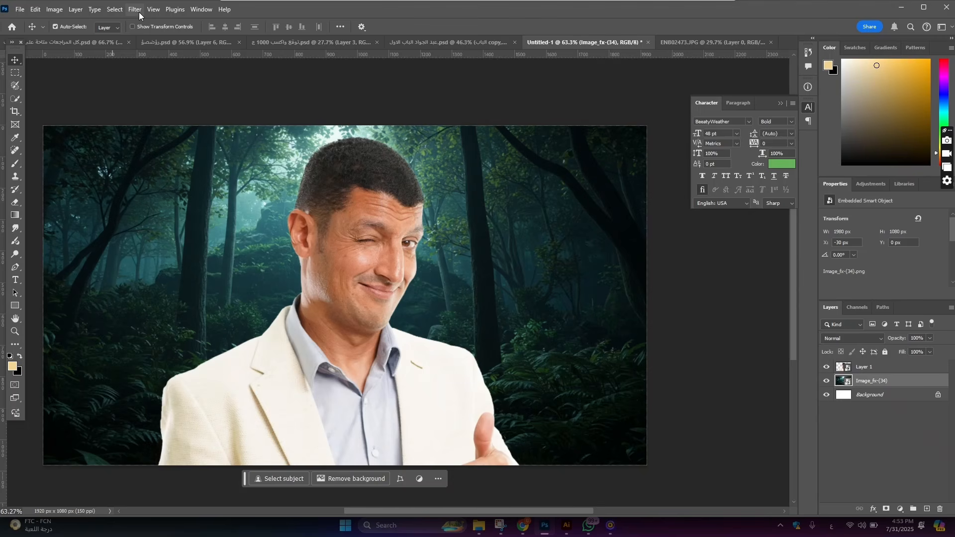
left_click(135, 10)
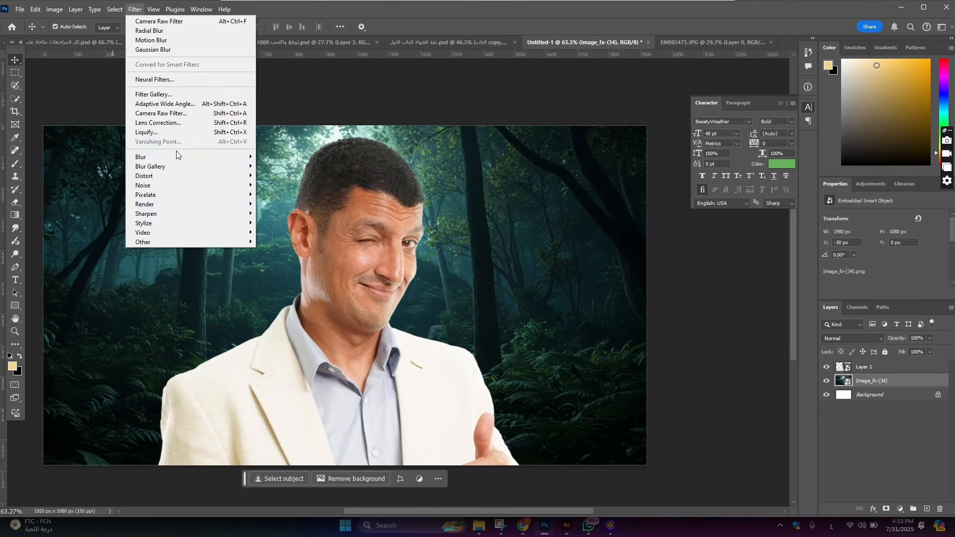
mouse_move(184, 160)
left_click(281, 222)
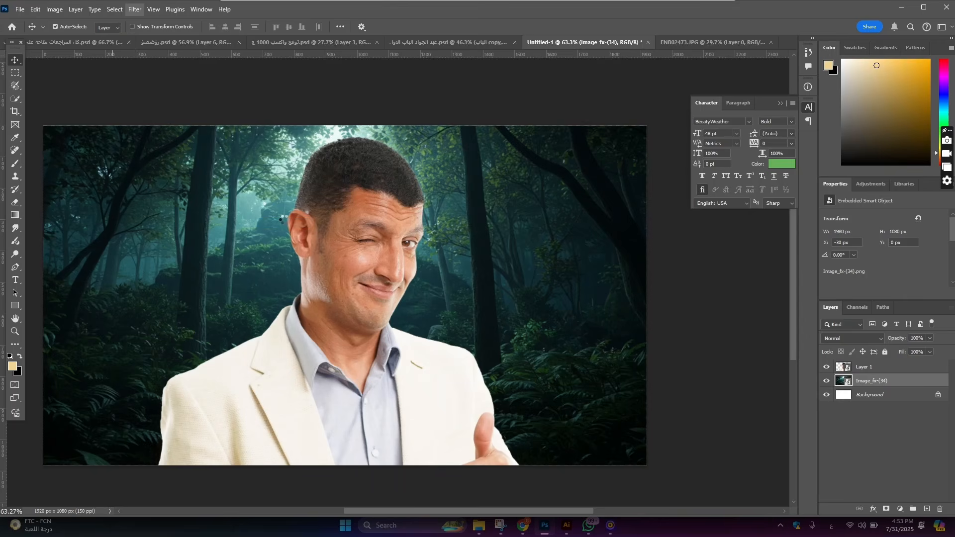
key("Return")
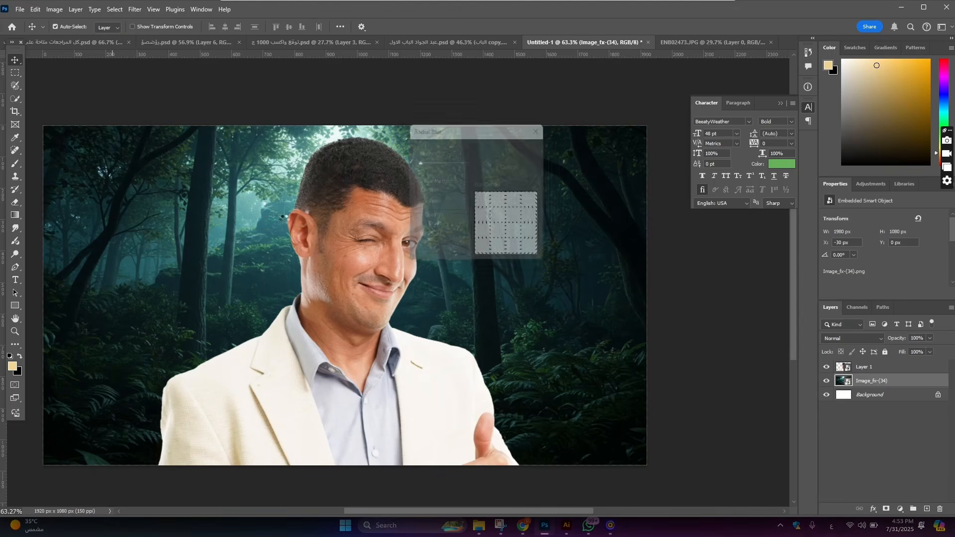
Examine the blurred forest around the man and review the settings of its Radial Blur smart filter.
scroll(334, 233, "down", 3)
scroll(319, 269, "up", 5)
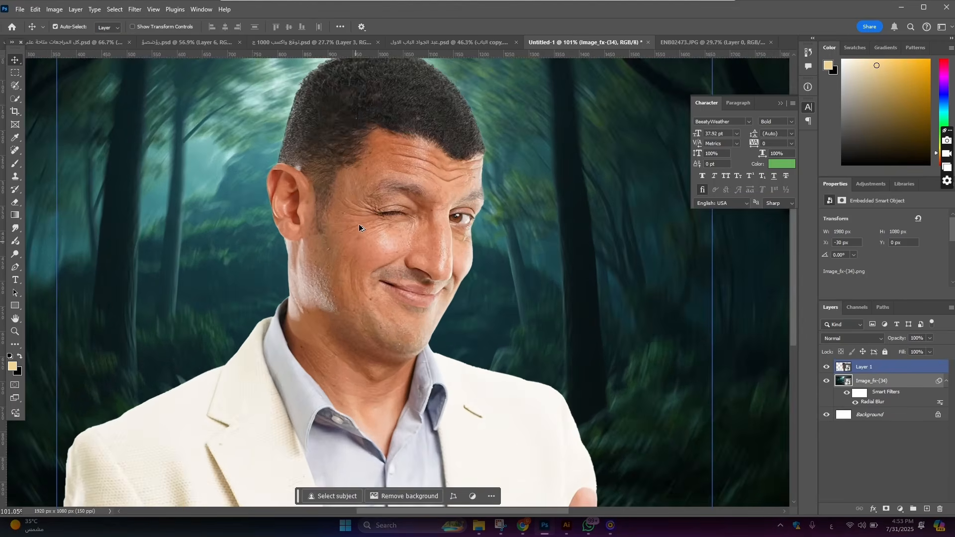
scroll(359, 224, "down", 5)
scroll(376, 204, "up", 4)
scroll(376, 203, "up", 2)
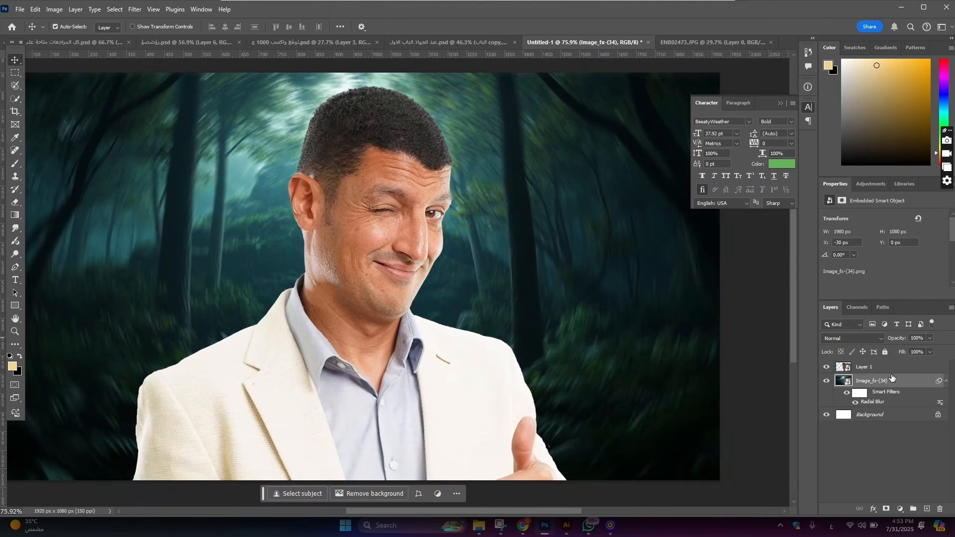
double_click(873, 402)
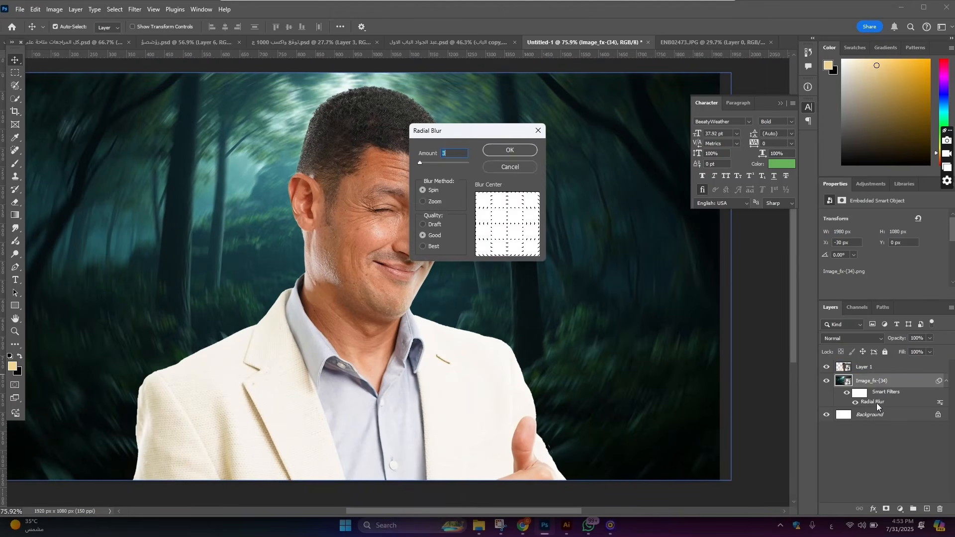
key("Return")
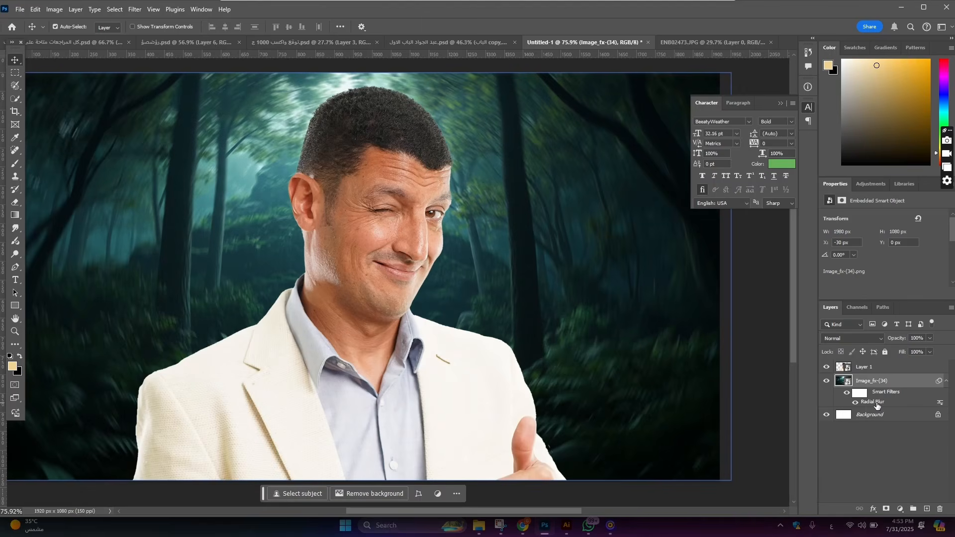
scroll(350, 319, "down", 5)
scroll(343, 279, "up", 6)
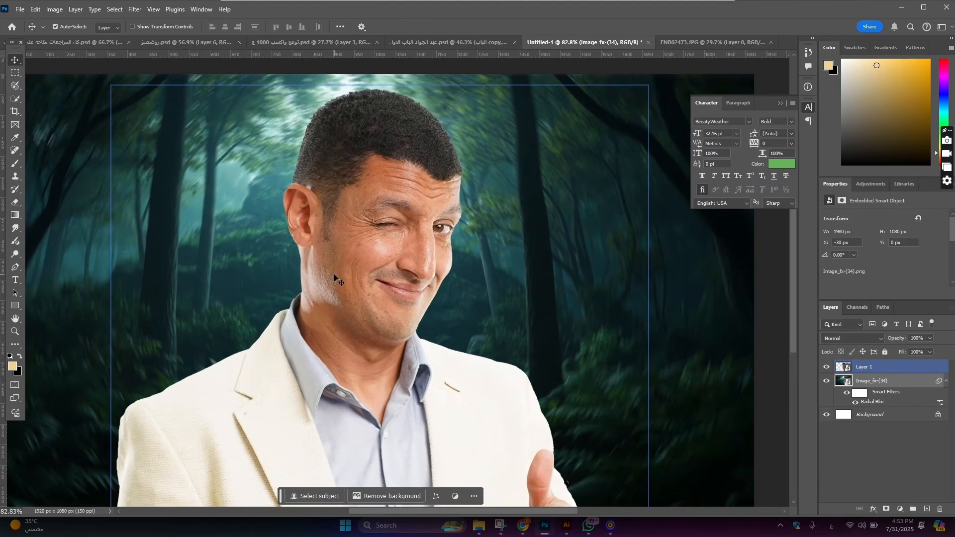
Open the Camera Raw Filter for the cut-out man's layer and show the before and after views side by side.
left_click(364, 285)
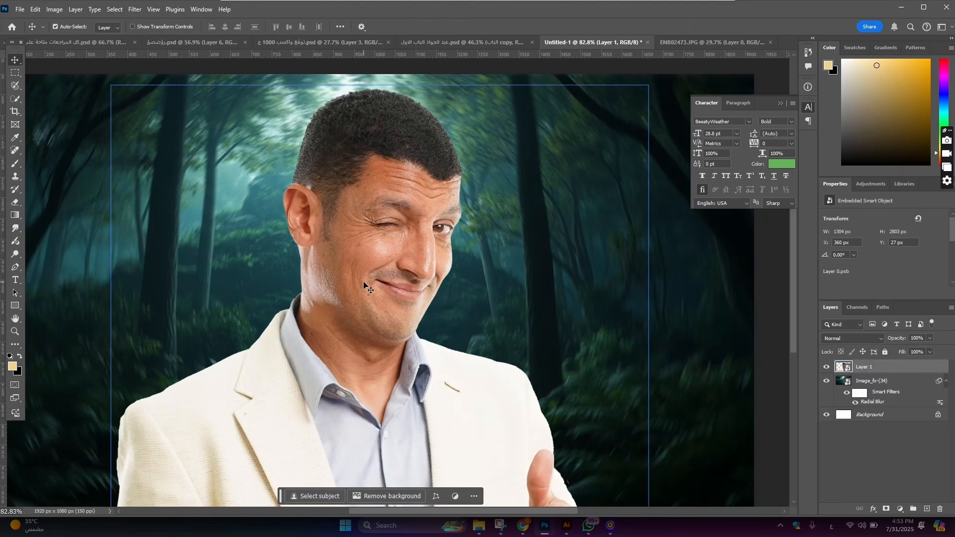
left_click(139, 11)
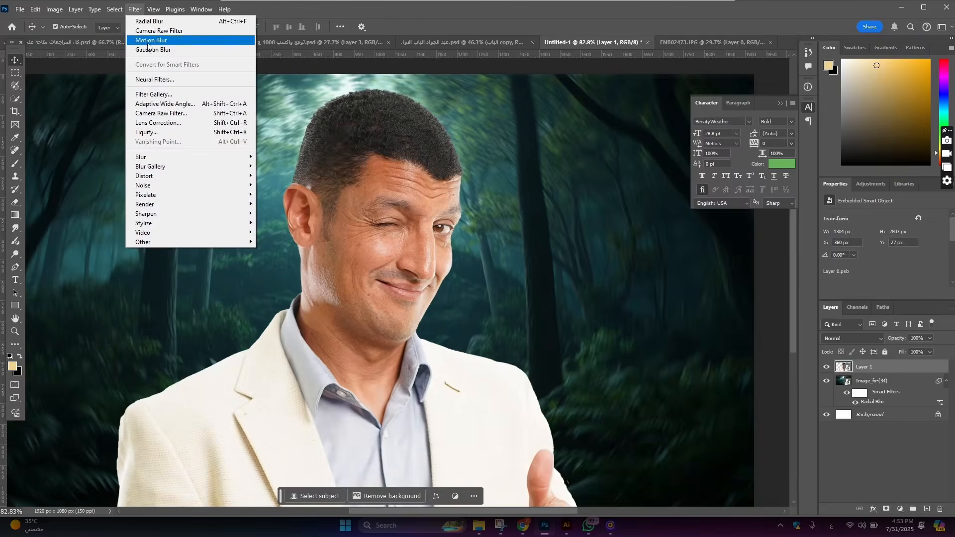
left_click(177, 118)
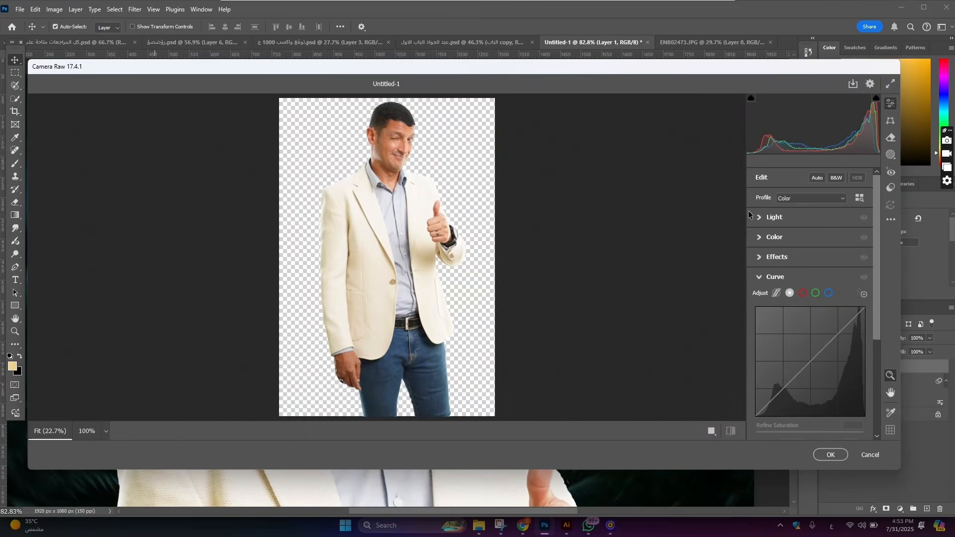
left_click(795, 261)
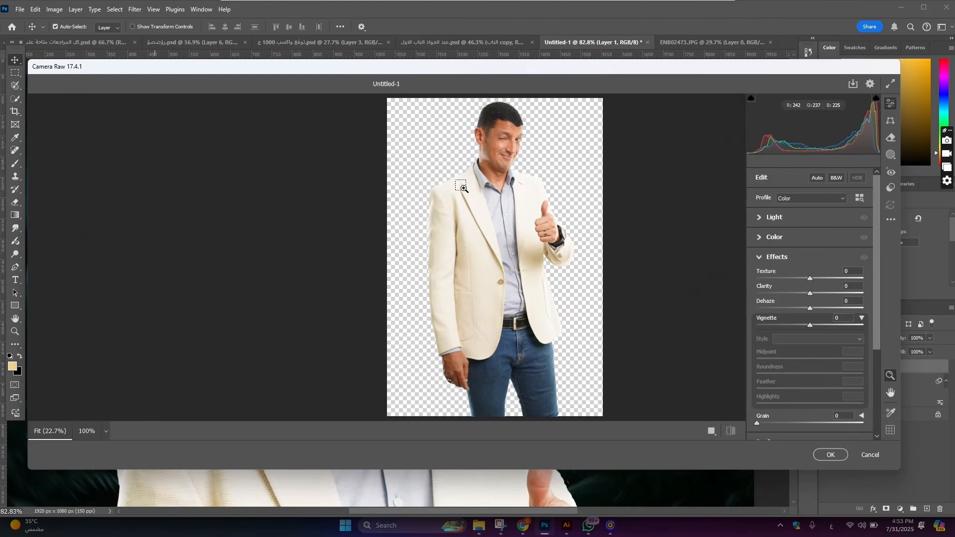
left_click(711, 432)
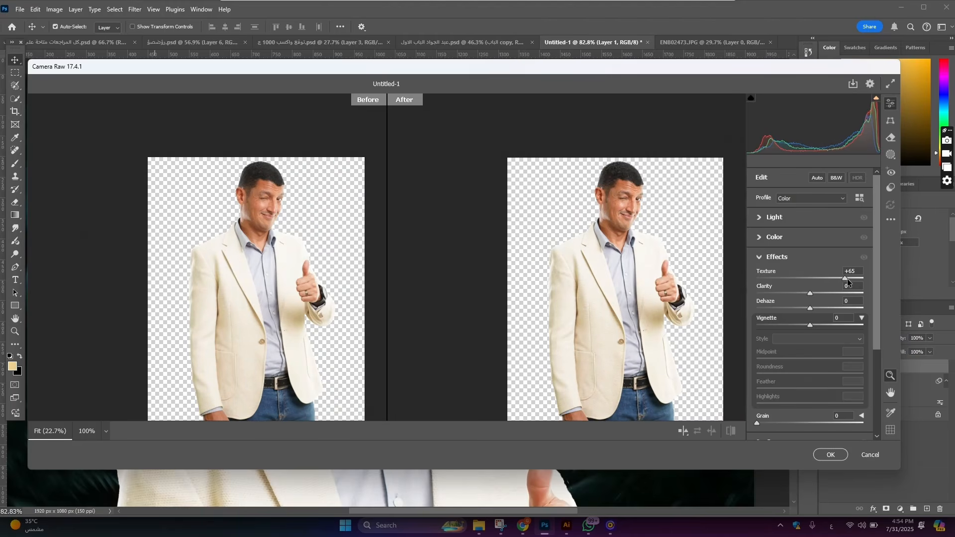
Set the man's Texture to +61, Clarity to +35 and Dehaze to -6, plus Temperature +3, Tint -4 and Vibrance +3.
left_click_drag(847, 278, 826, 294)
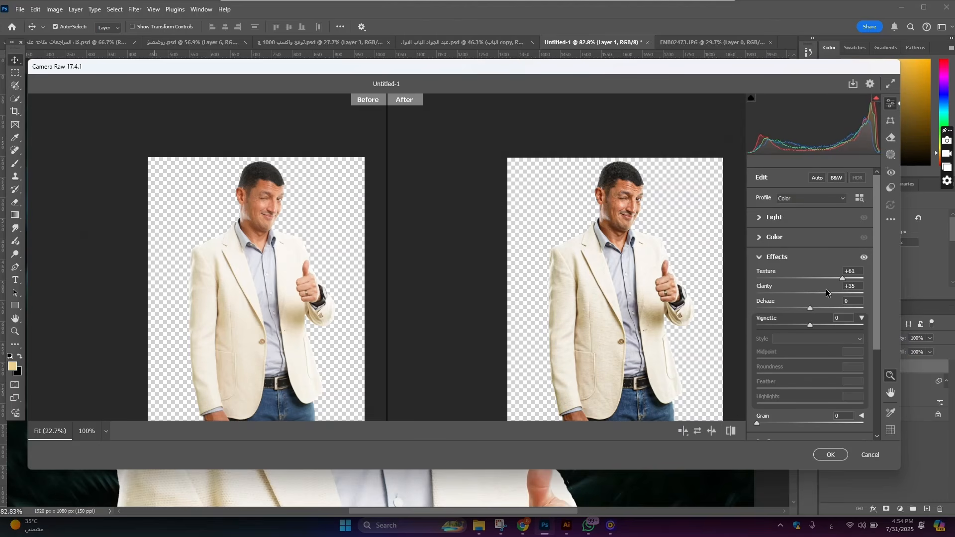
left_click_drag(812, 308, 808, 308)
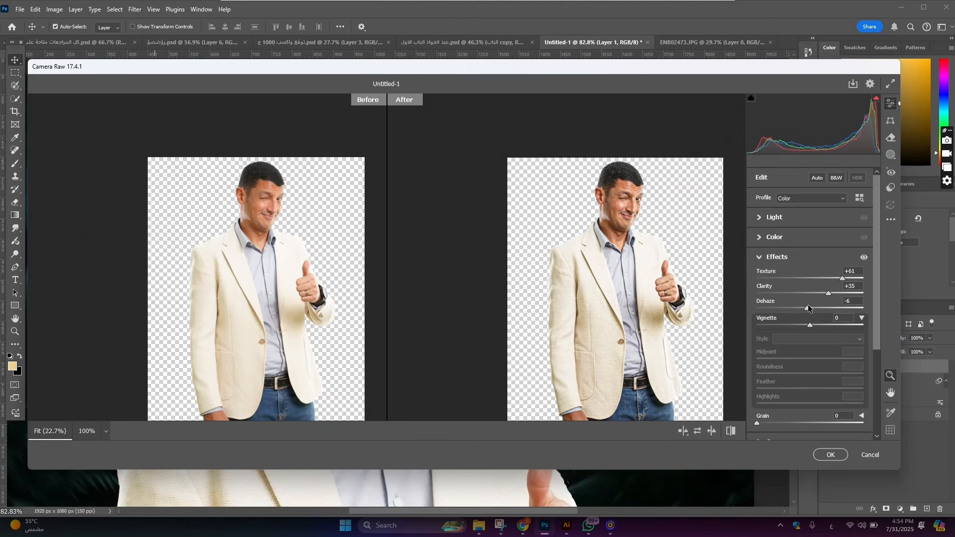
left_click(788, 244)
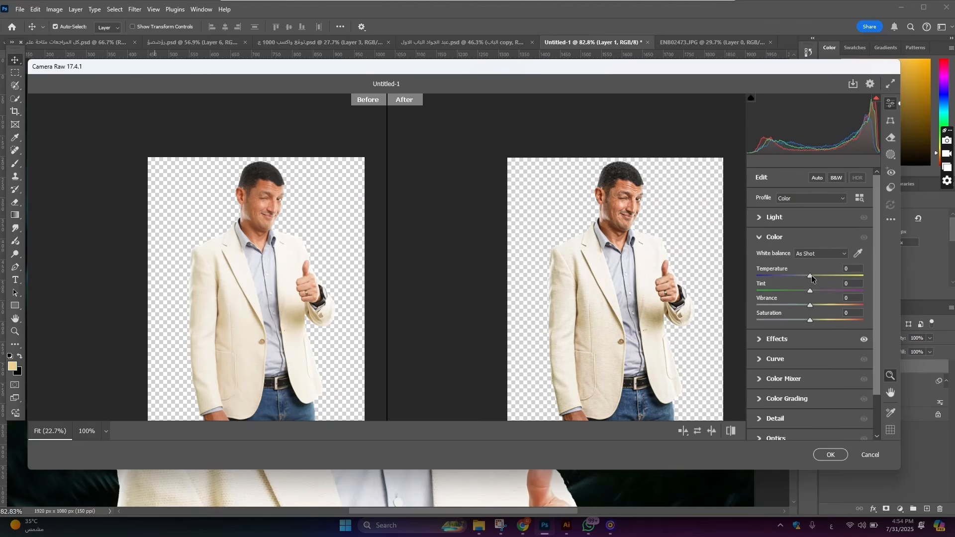
left_click_drag(811, 275, 808, 290)
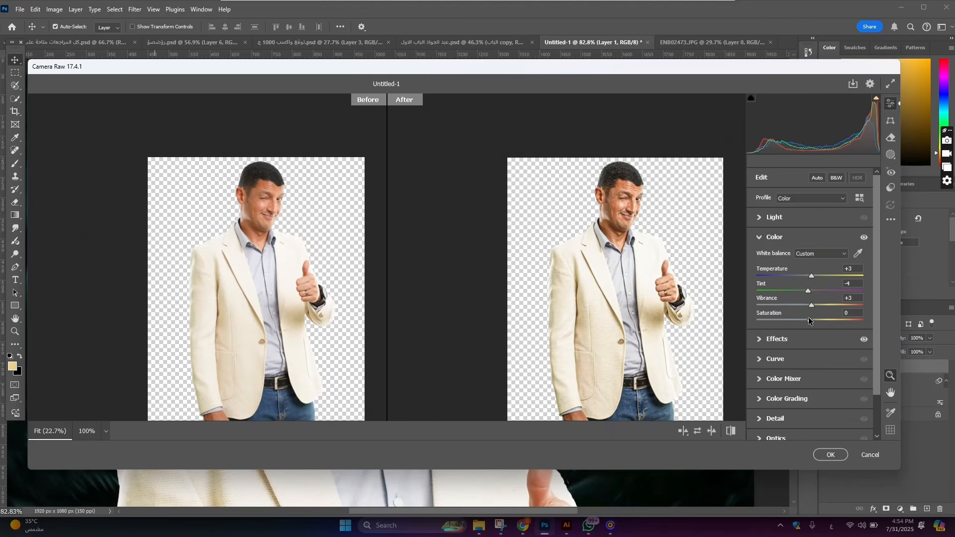
Set Exposure to +0.15, Contrast to -8 and Highlights to -4, and compare the edit with the default settings.
left_click(792, 222)
left_click_drag(810, 254, 812, 240)
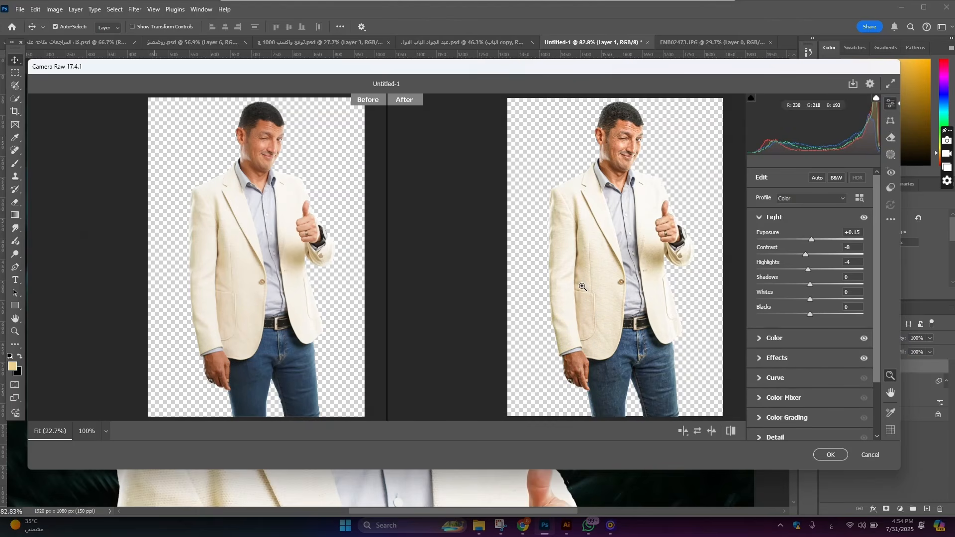
left_click(730, 432)
left_click(730, 432)
Apply the saved custom preset from the preset group just before Adaptive: Portrait to the man at amount 100.
left_click(890, 187)
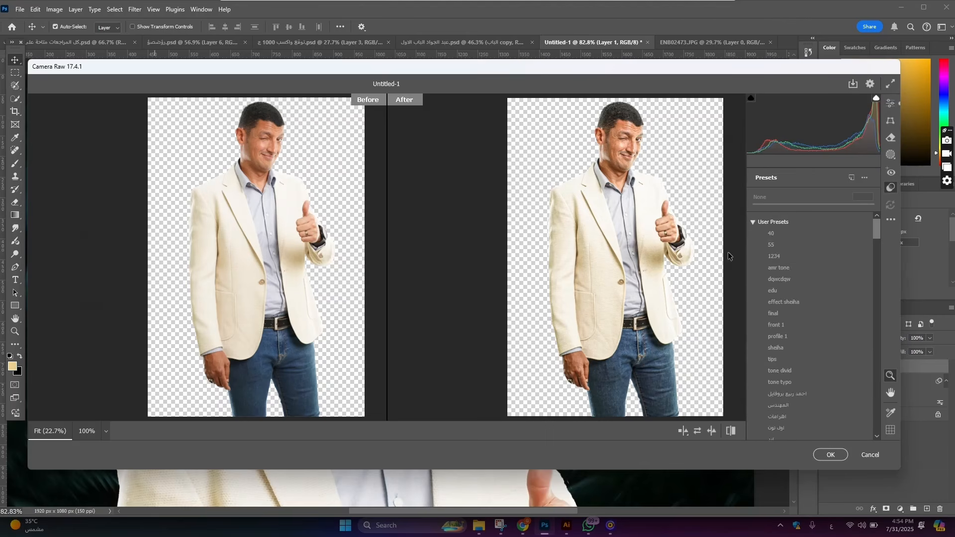
scroll(797, 286, "down", 3)
scroll(796, 318, "down", 6)
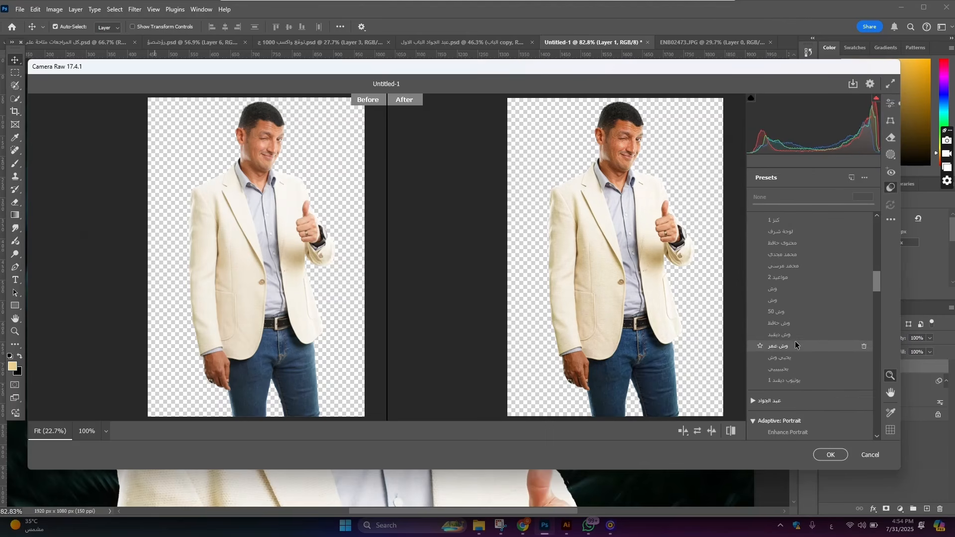
left_click(777, 282)
left_click(778, 293)
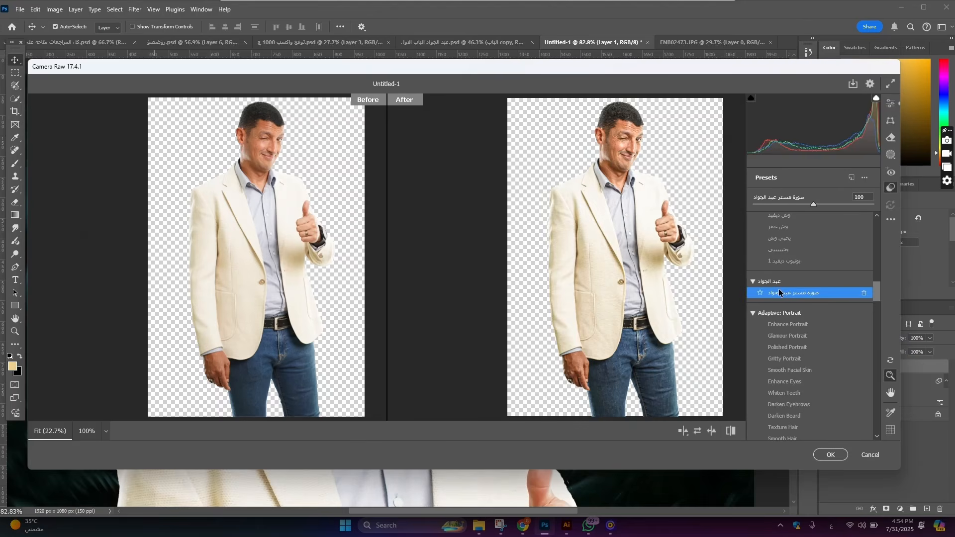
scroll(821, 241, "up", 5)
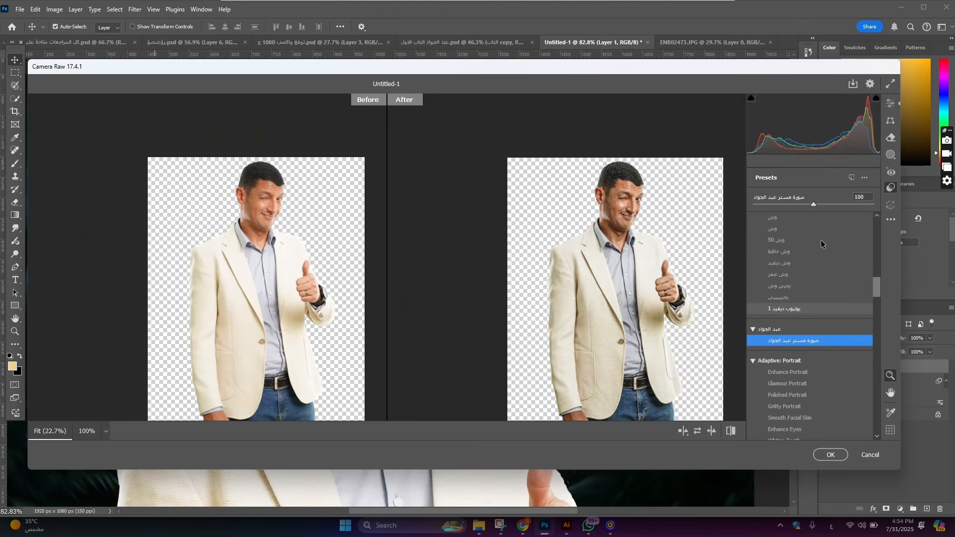
Review the preset's Light, Color and Effects settings and apply the Camera Raw filter to the man's layer.
left_click(890, 103)
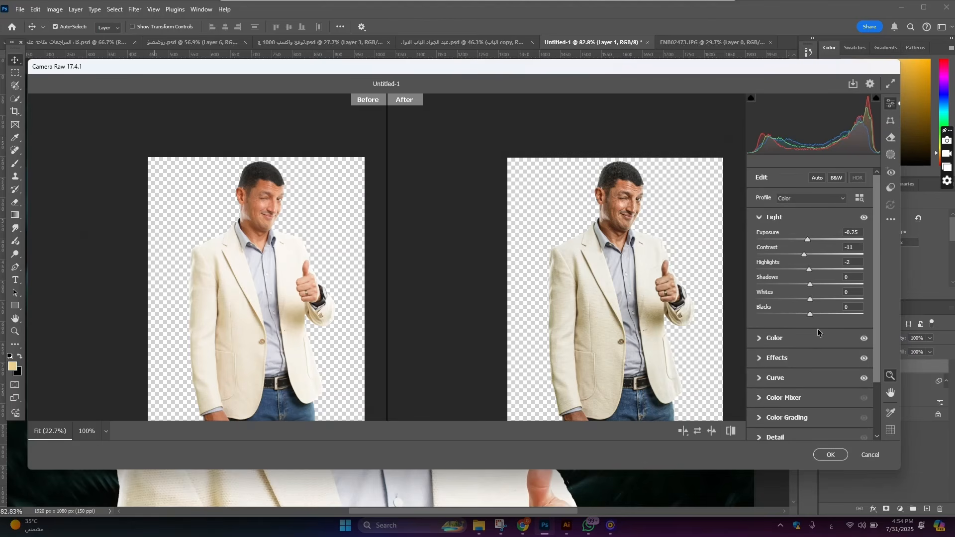
left_click(795, 340)
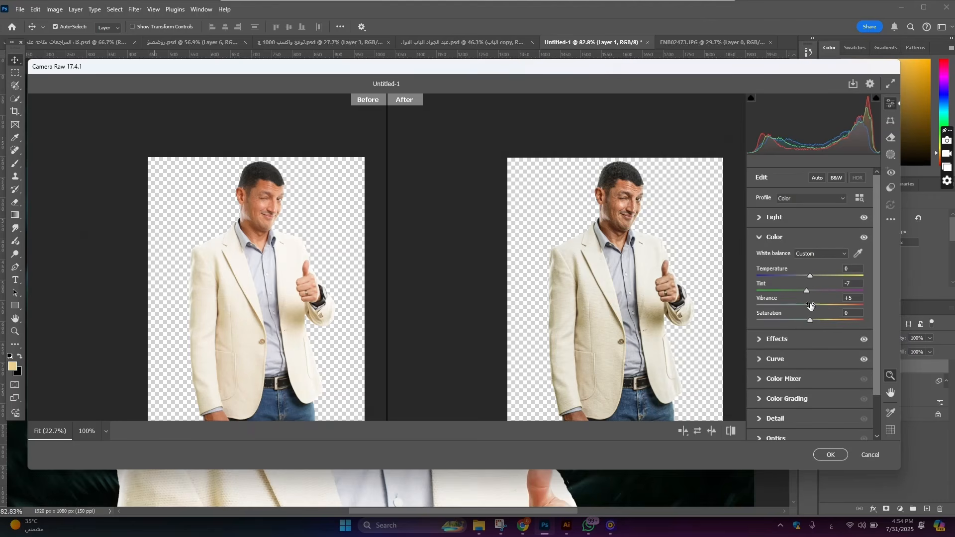
left_click(788, 348)
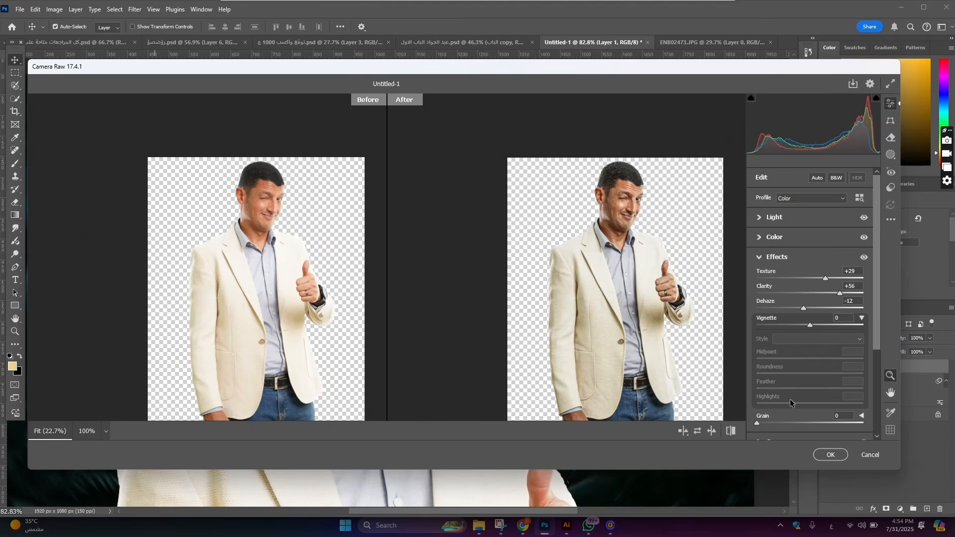
left_click(829, 455)
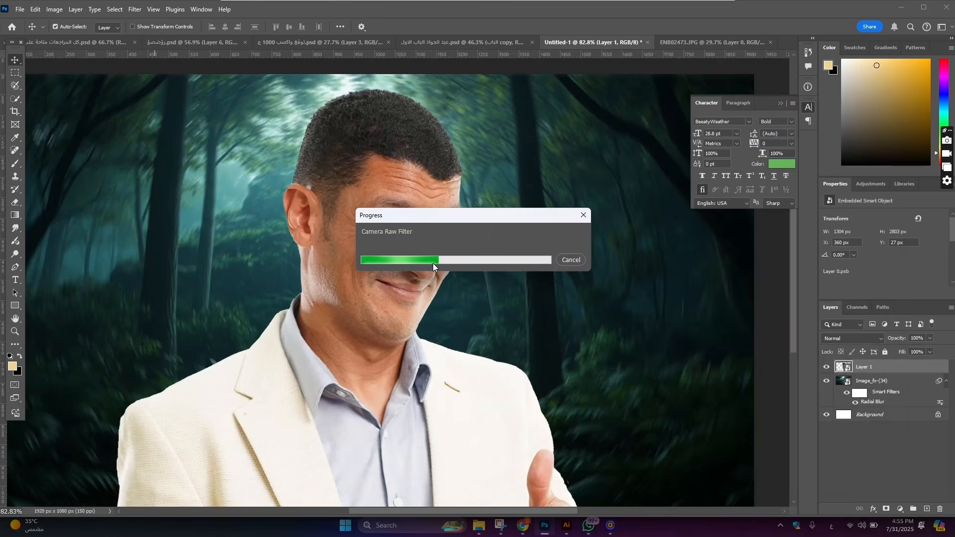
Examine how the man with the Camera Raw grading blends with the blurred forest background.
scroll(394, 232, "down", 3)
scroll(393, 231, "down", 3)
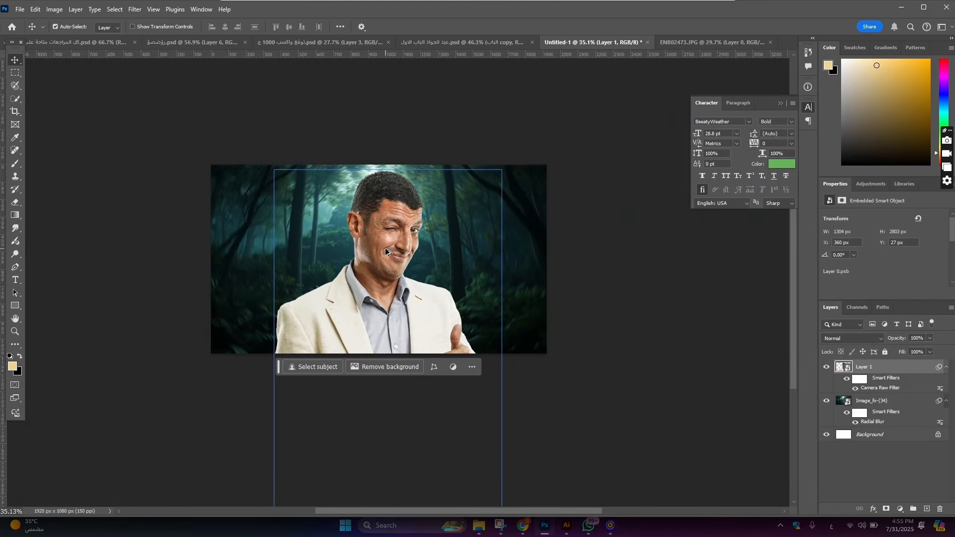
scroll(385, 248, "up", 4)
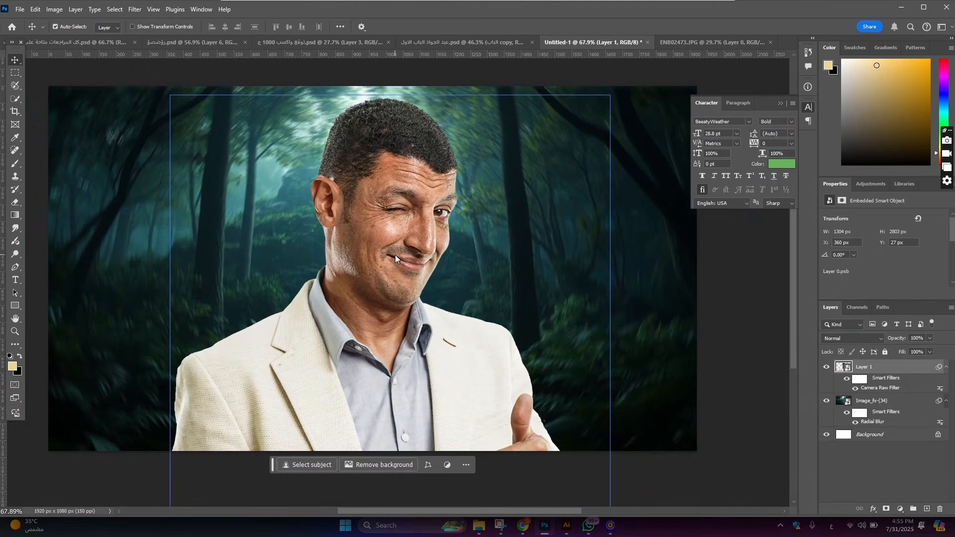
scroll(394, 235, "down", 3)
scroll(393, 235, "up", 2)
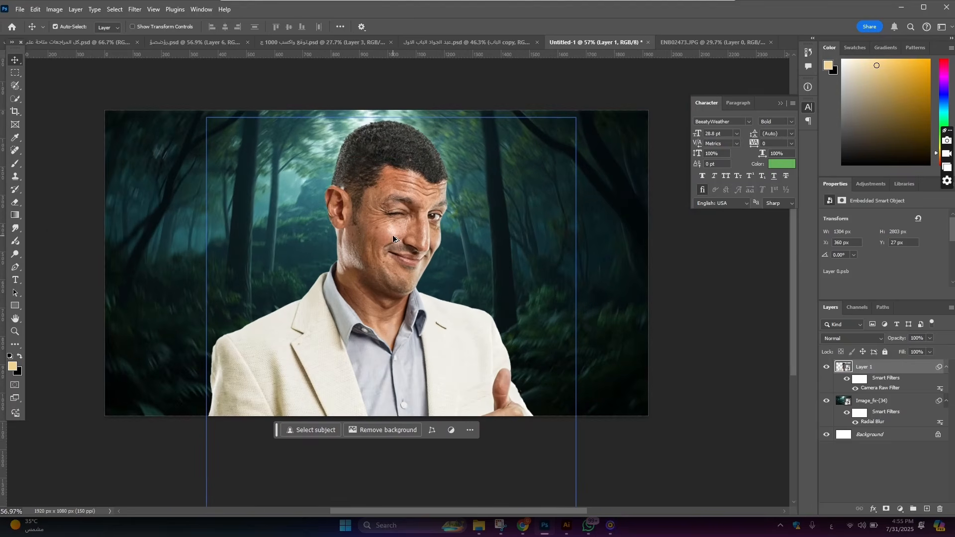
scroll(392, 237, "up", 2)
left_click(655, 342)
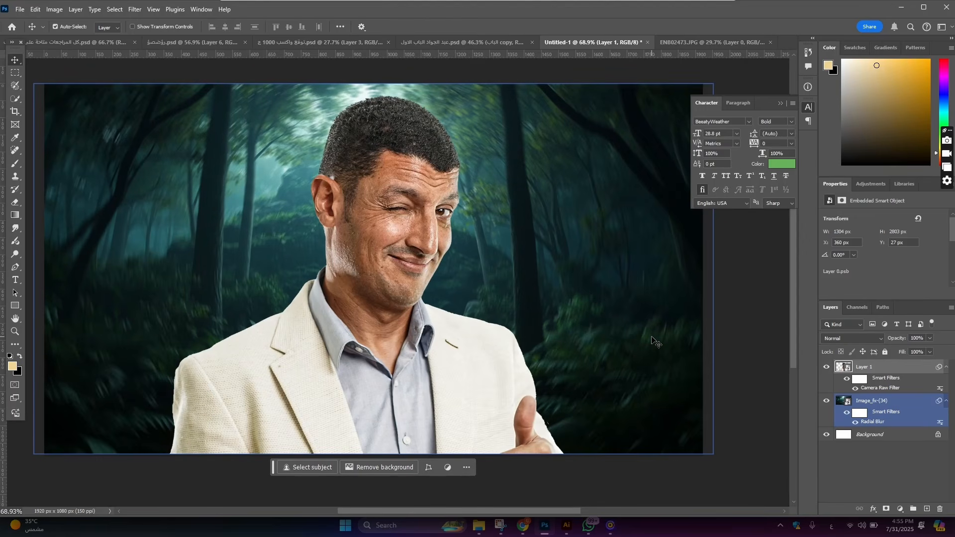
left_click(856, 460)
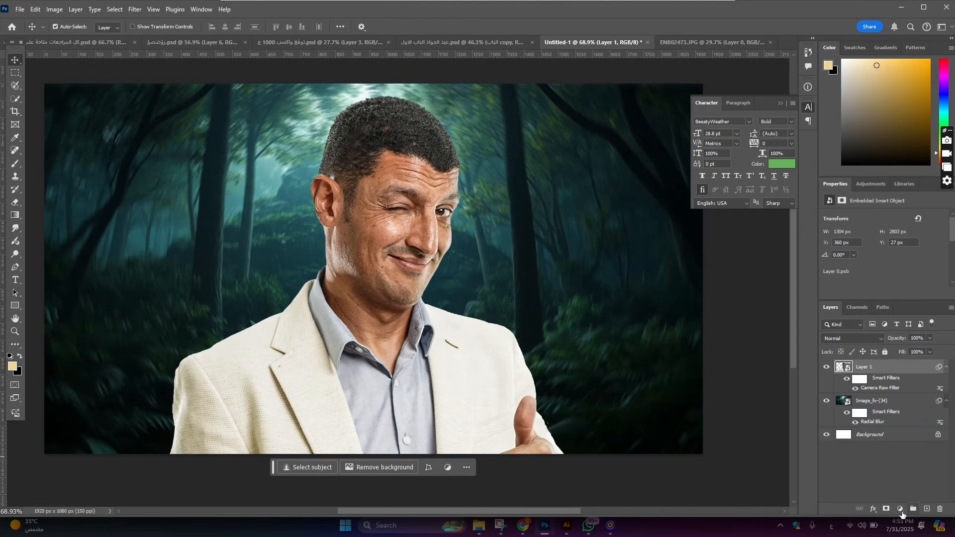
Add a Color Balance adjustment clipped to the man's layer with midtones Cyan–Red -3, Magenta–Green +4 and Yellow–Blue +6.
left_click(900, 510)
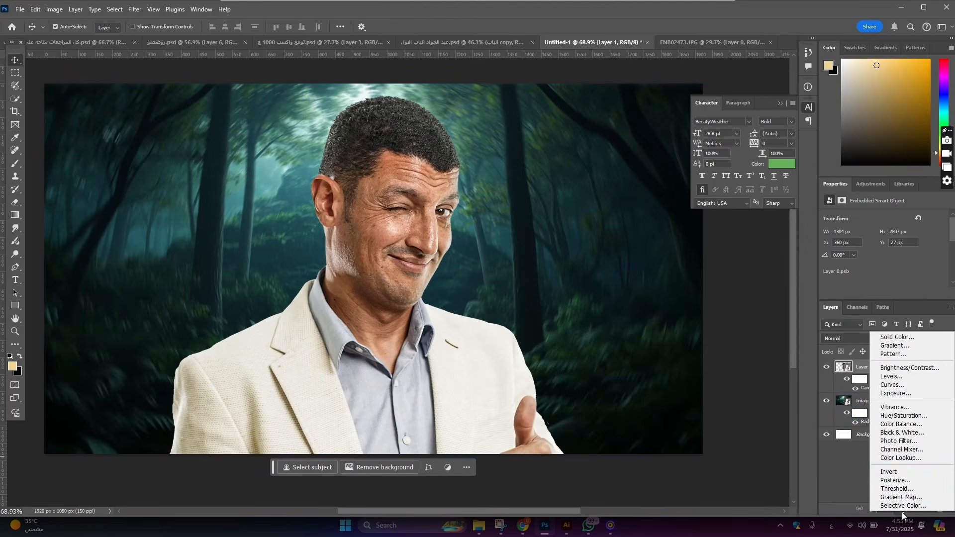
left_click(895, 426)
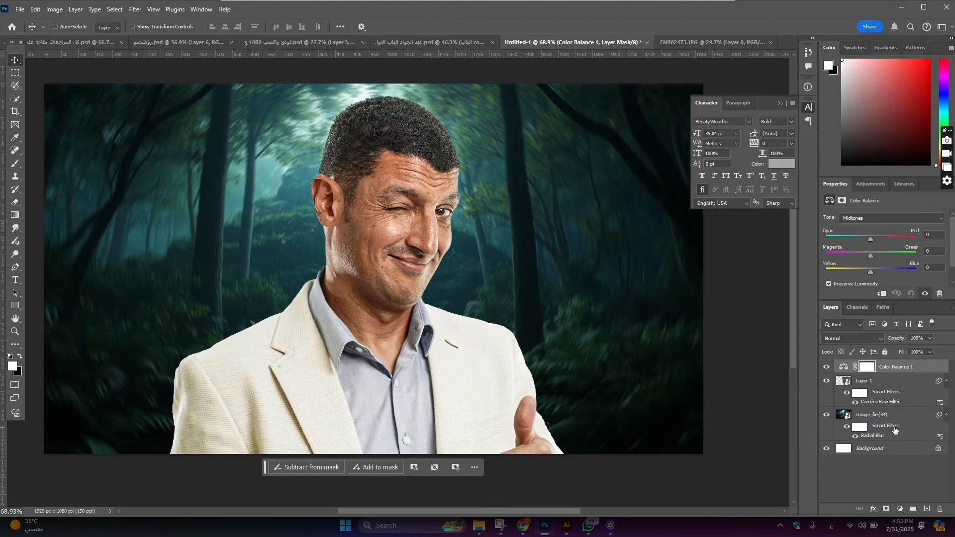
key("ctrl+alt+g")
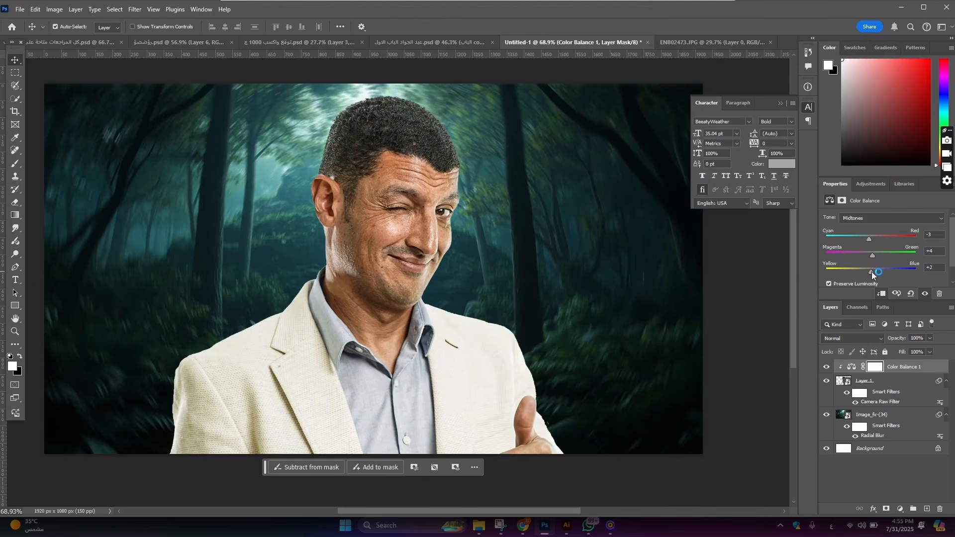
left_click_drag(873, 273, 871, 273)
Compare the man's colours with the Color Balance adjustment hidden and shown.
scroll(333, 185, "down", 4)
scroll(362, 243, "up", 5)
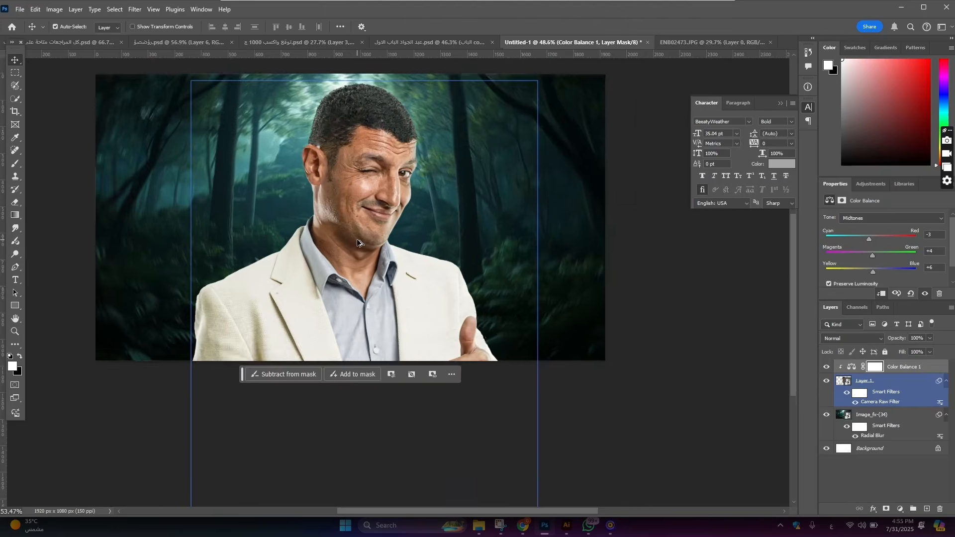
scroll(382, 244, "down", 4)
scroll(399, 229, "down", 2)
scroll(376, 190, "up", 5)
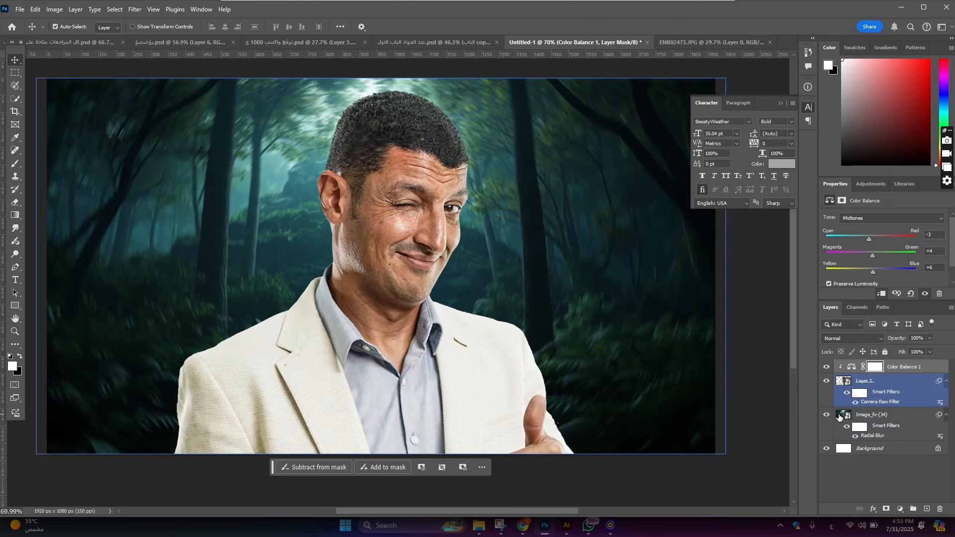
left_click(828, 367)
left_click(828, 367)
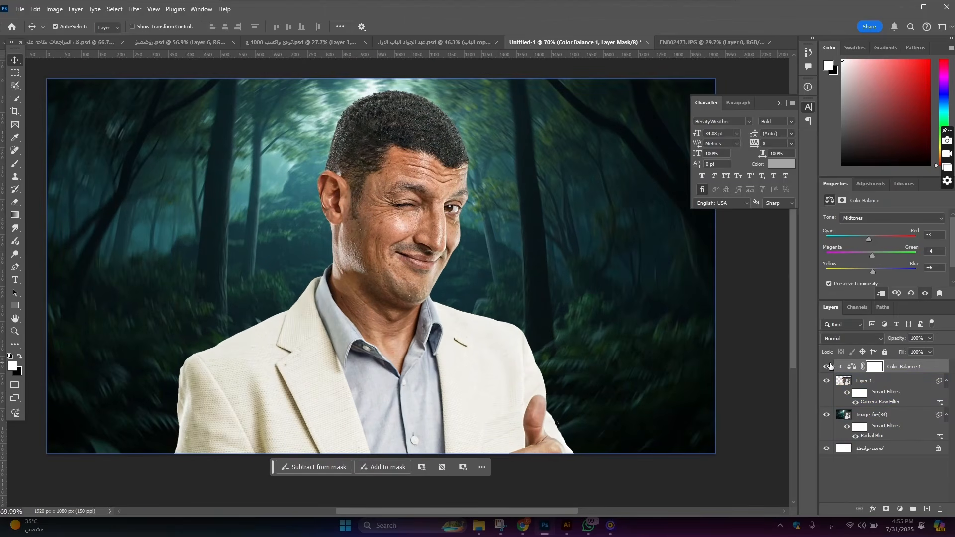
left_click(828, 367)
Examine the man's face and jacket against the forest from close up and at thumbnail size.
scroll(445, 214, "down", 4)
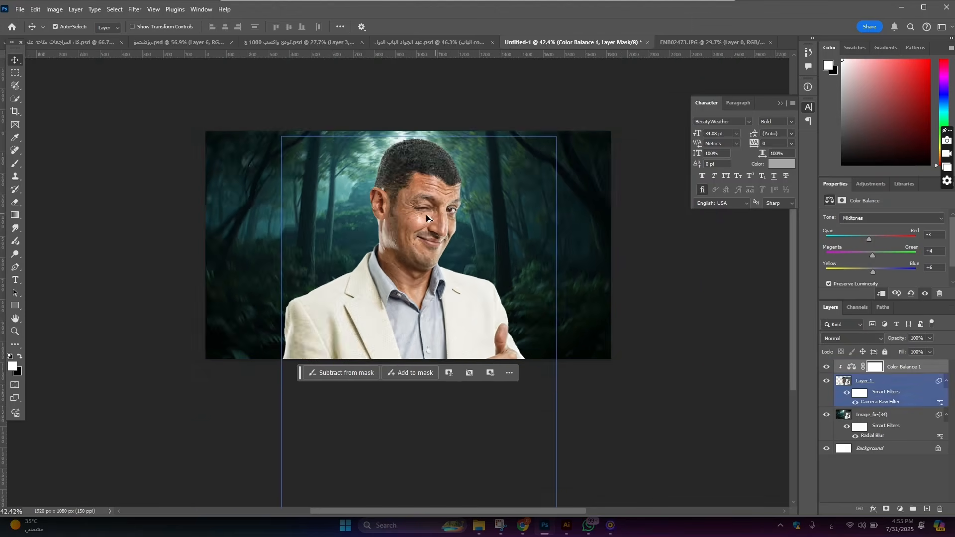
scroll(426, 215, "up", 5)
scroll(426, 214, "down", 2)
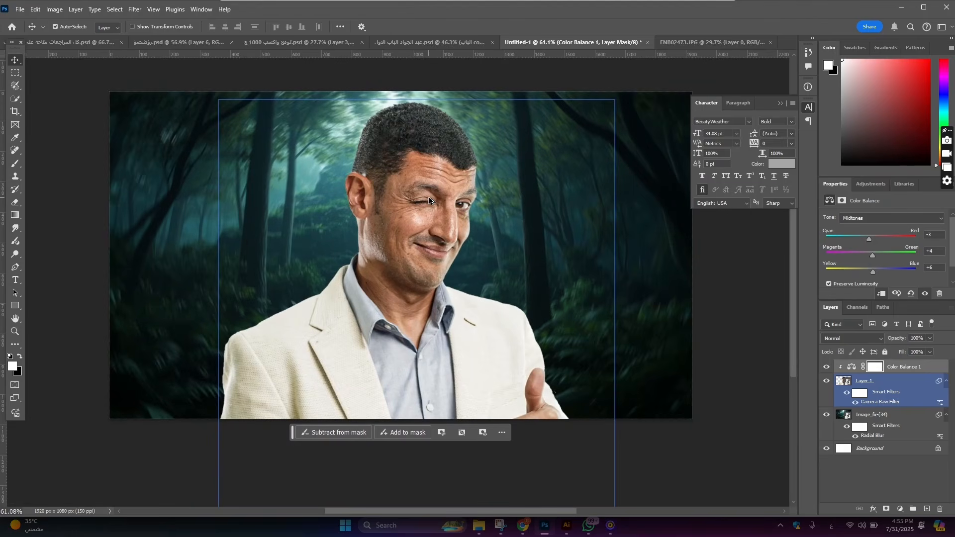
scroll(428, 196, "up", 2)
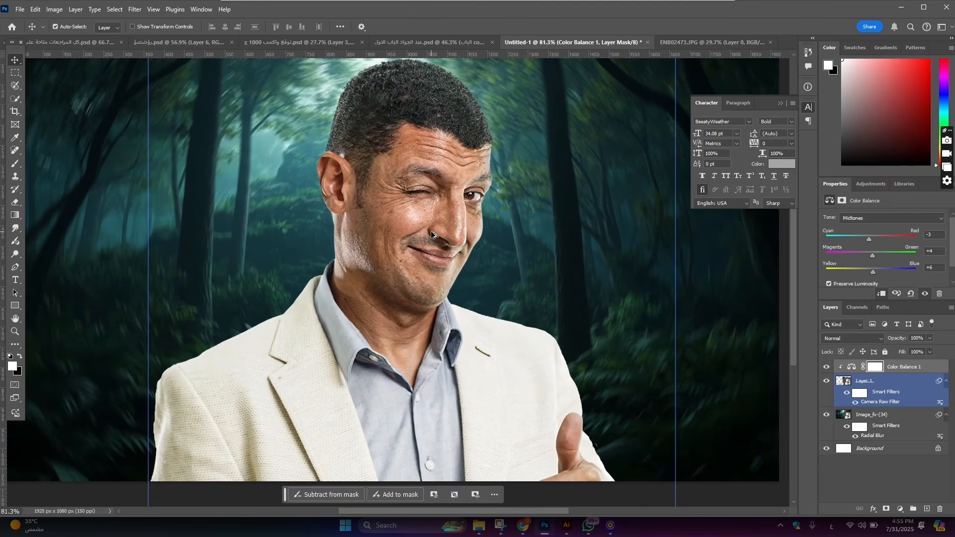
scroll(432, 233, "down", 1)
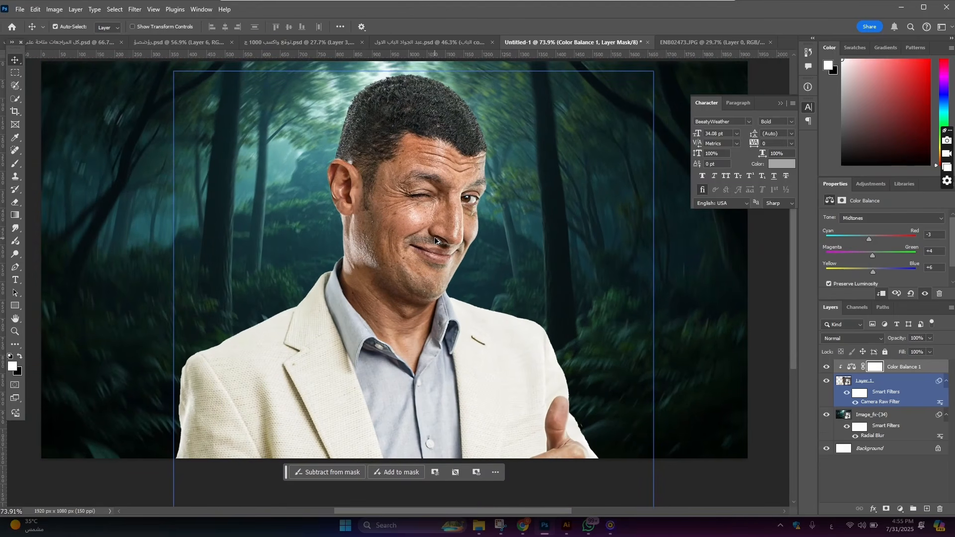
scroll(435, 237, "down", 1)
scroll(432, 217, "up", 1)
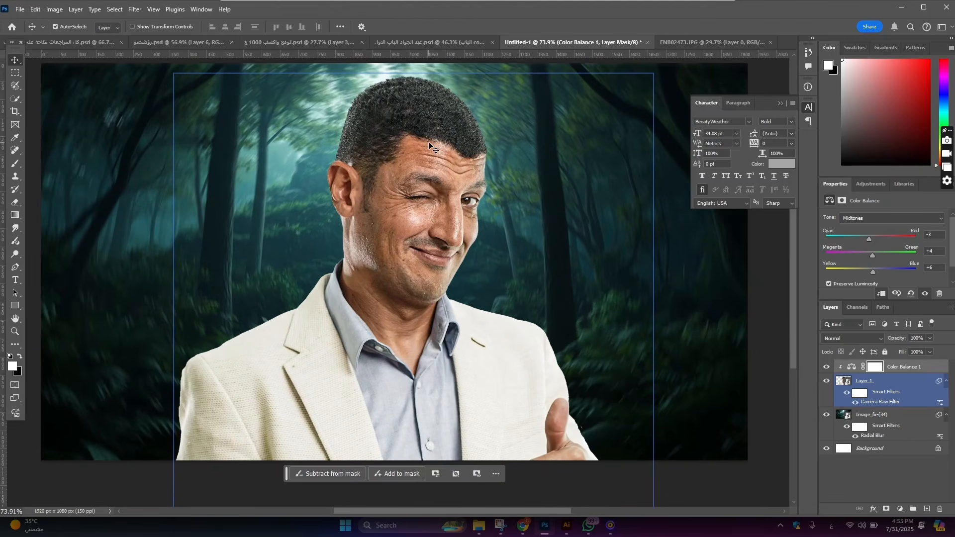
Add two Curves adjustment layers above the man's layer and clip both to it.
left_click(433, 151)
left_click(902, 507)
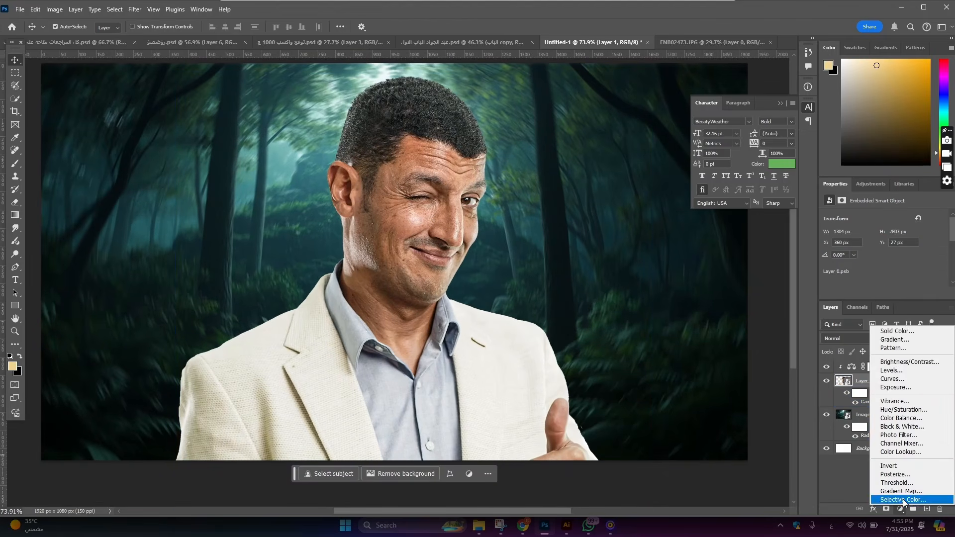
left_click(898, 381)
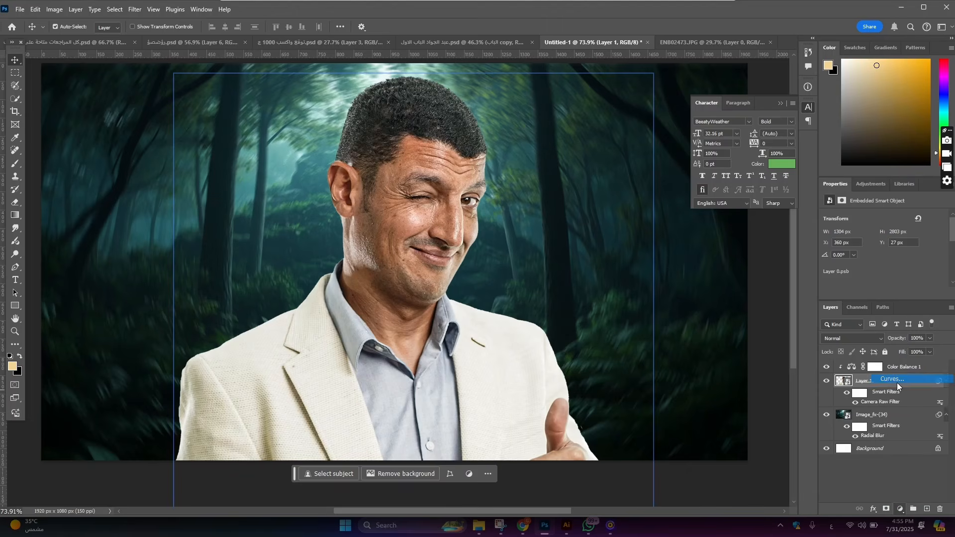
key("ctrl+j")
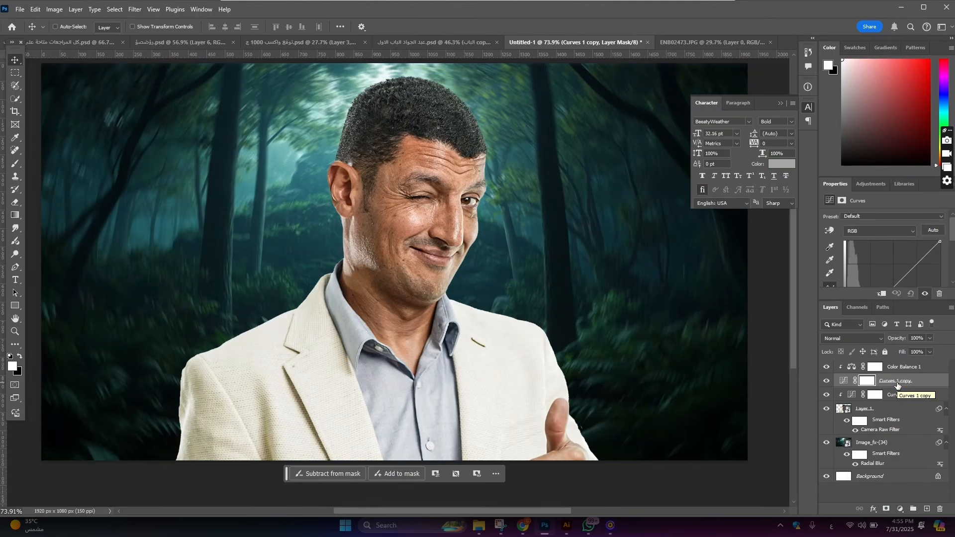
key("ctrl+alt+g")
Rename the upper Curves layer "تفتيح" and the lower one "تعميق".
double_click(903, 381)
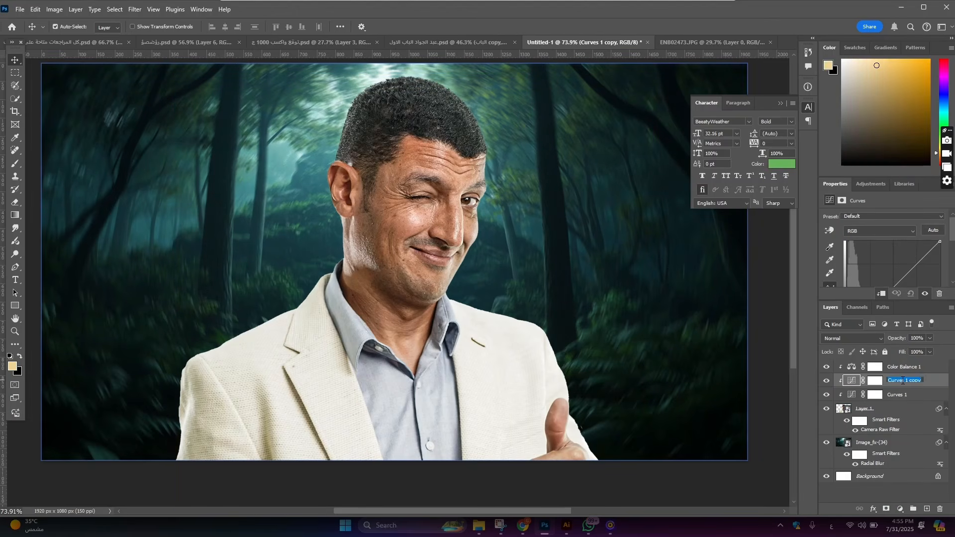
type("تفتيح")
key("Return")
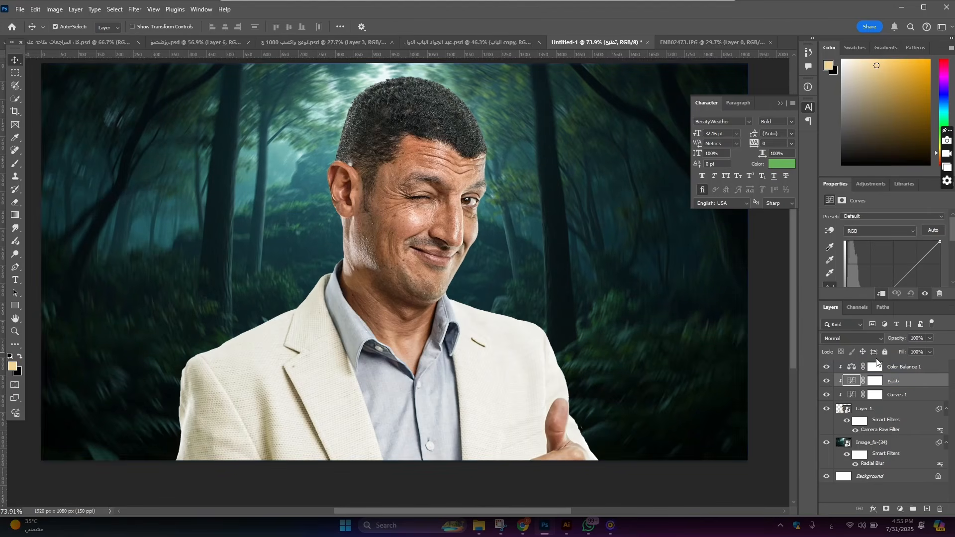
left_click(916, 398)
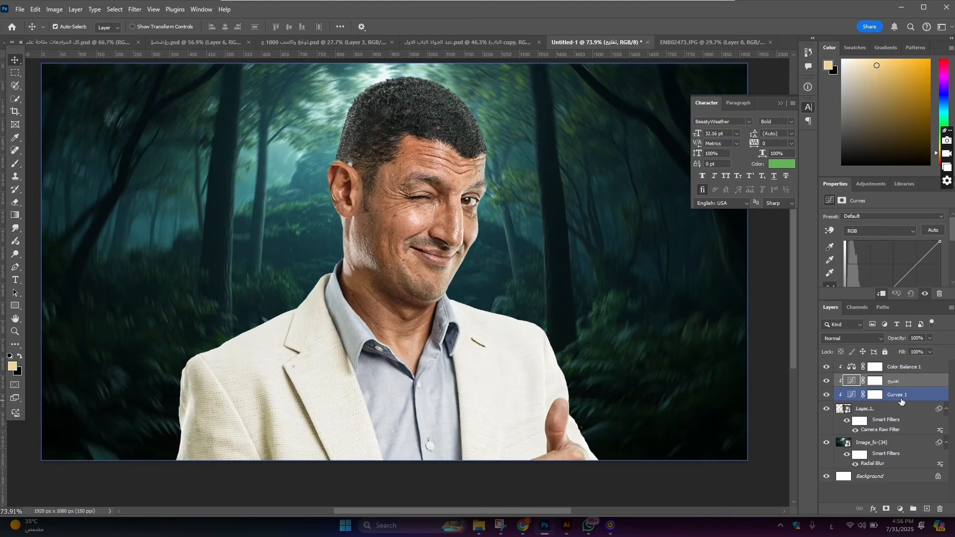
left_click(901, 400)
double_click(901, 400)
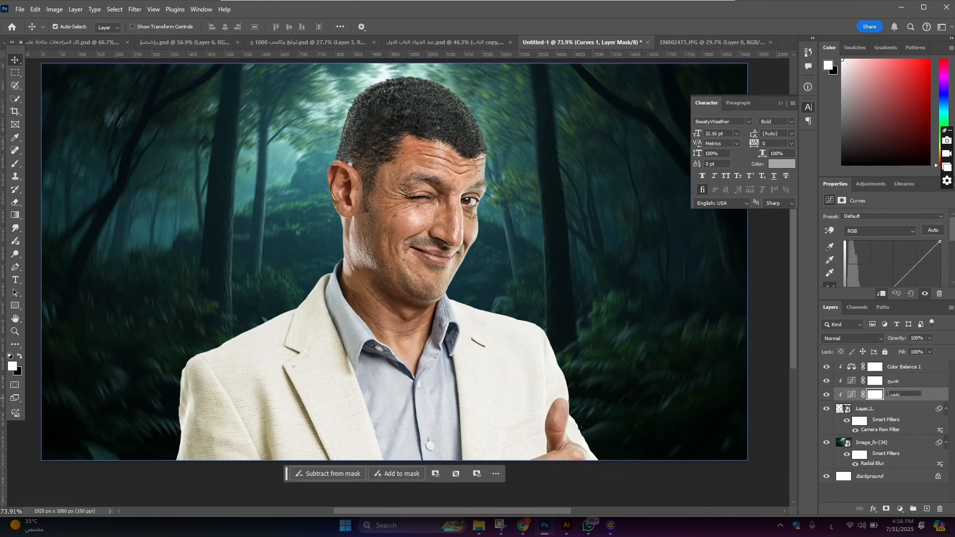
type("تعميق")
key("Return")
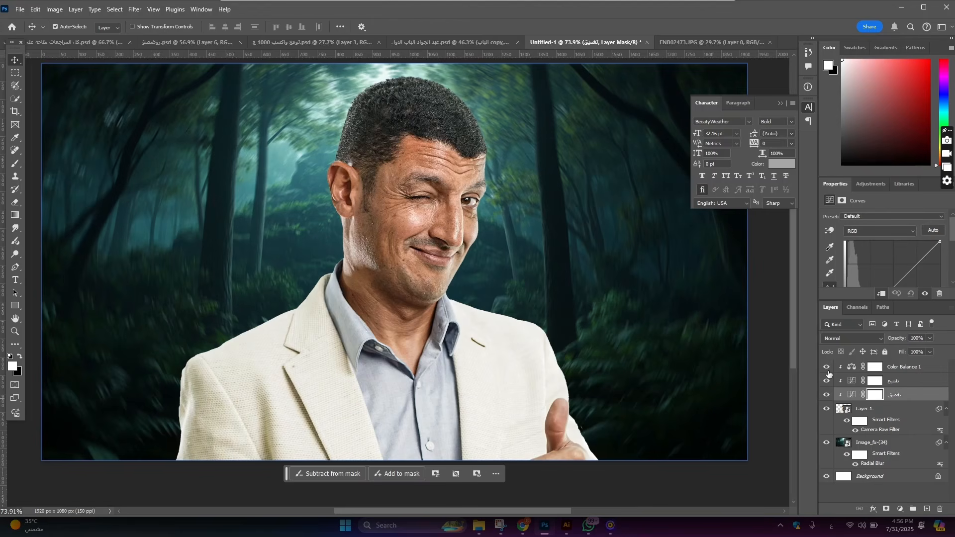
Pull down the white point of the "تعميق" curve to darken the man strongly and invert its layer mask to black.
scroll(390, 261, "down", 1)
scroll(390, 260, "up", 1)
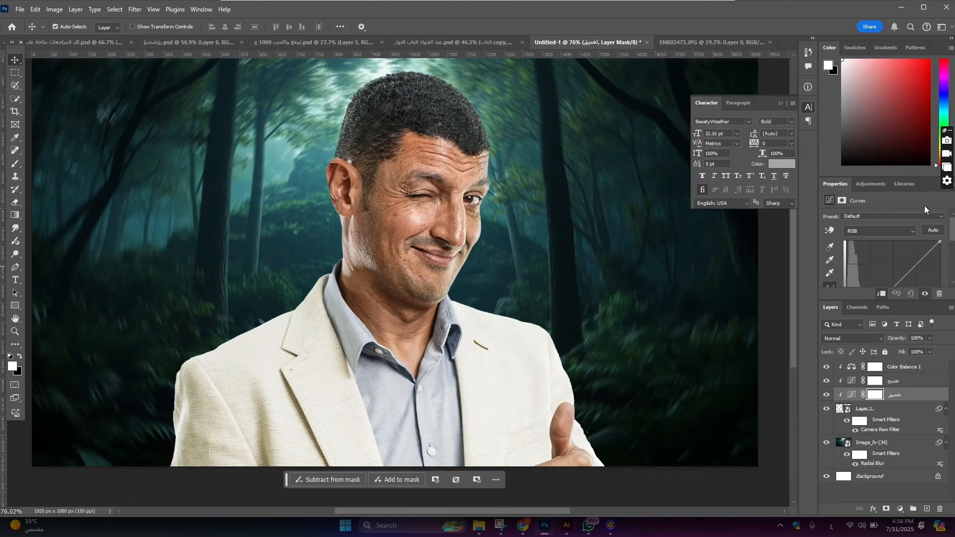
left_click_drag(940, 243, 947, 297)
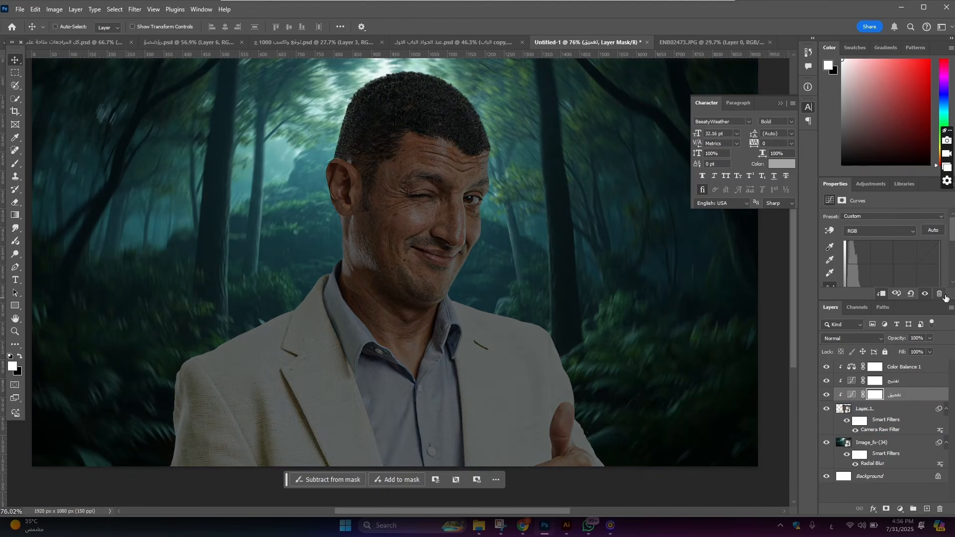
key("ctrl+i")
Move the white point of the "تفتيح" curve inward to brighten the man strongly and invert its layer mask to black.
left_click(858, 386)
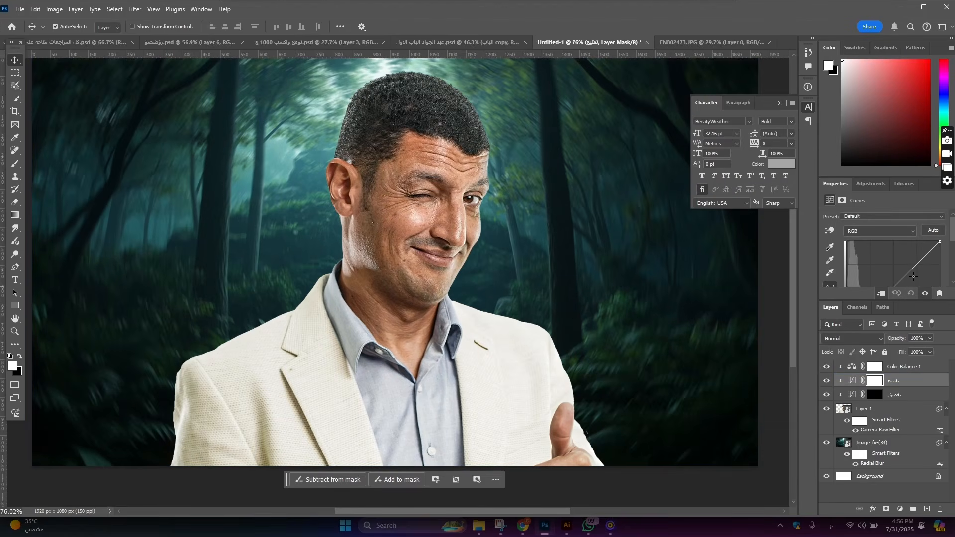
left_click_drag(937, 241, 901, 243)
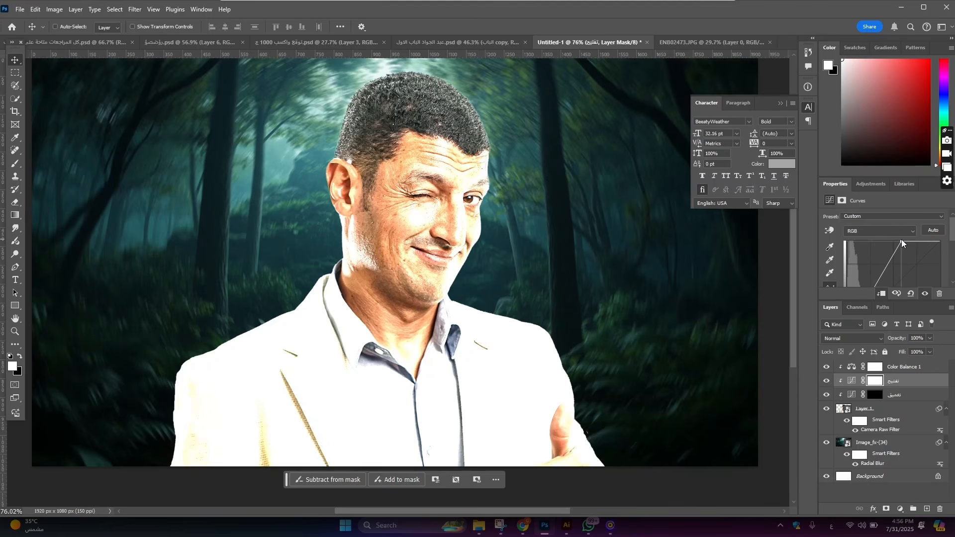
key("ctrl+i")
scroll(454, 315, "down", 2)
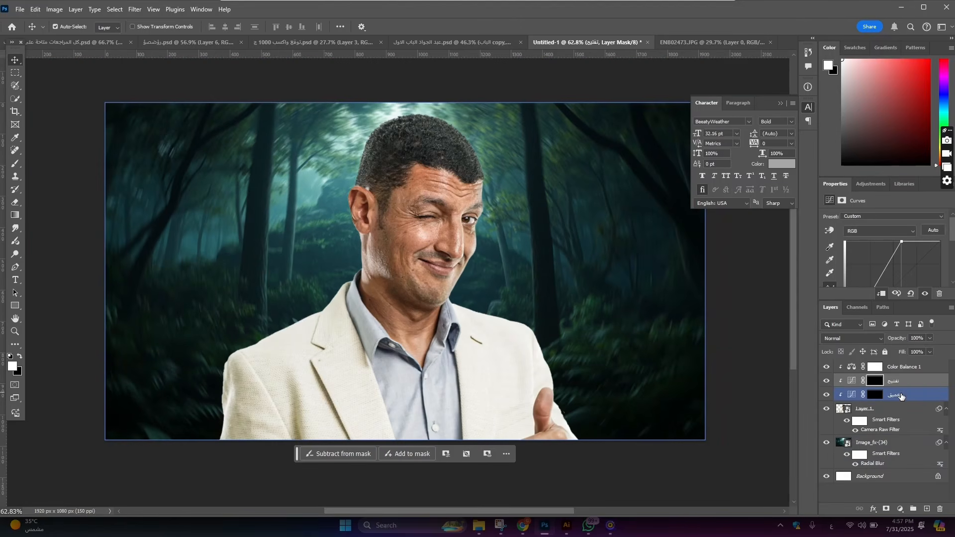
Set up the Brush tool with white as foreground, 15% opacity and 15% flow.
left_click(17, 167)
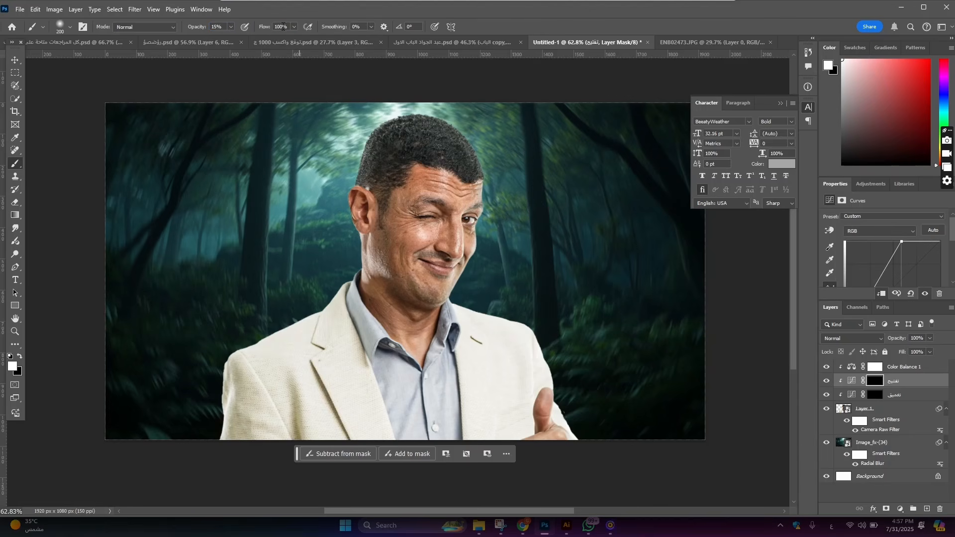
type("1")
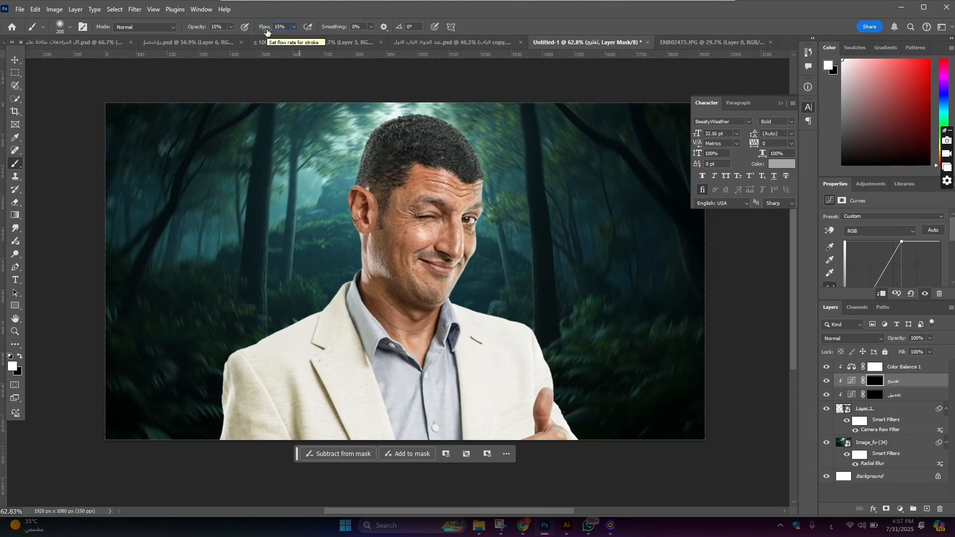
key("Return")
scroll(355, 249, "up", 3)
scroll(403, 253, "down", 1)
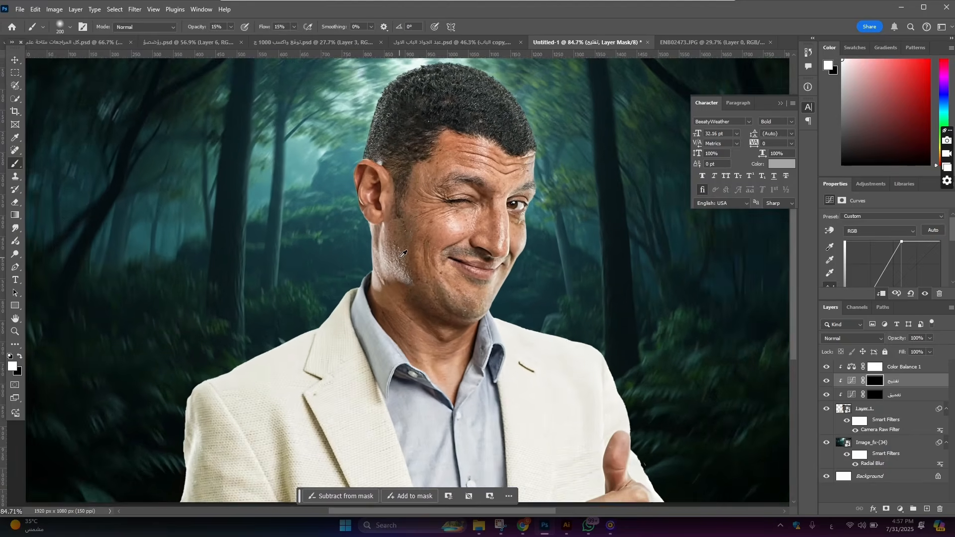
scroll(403, 254, "up", 2)
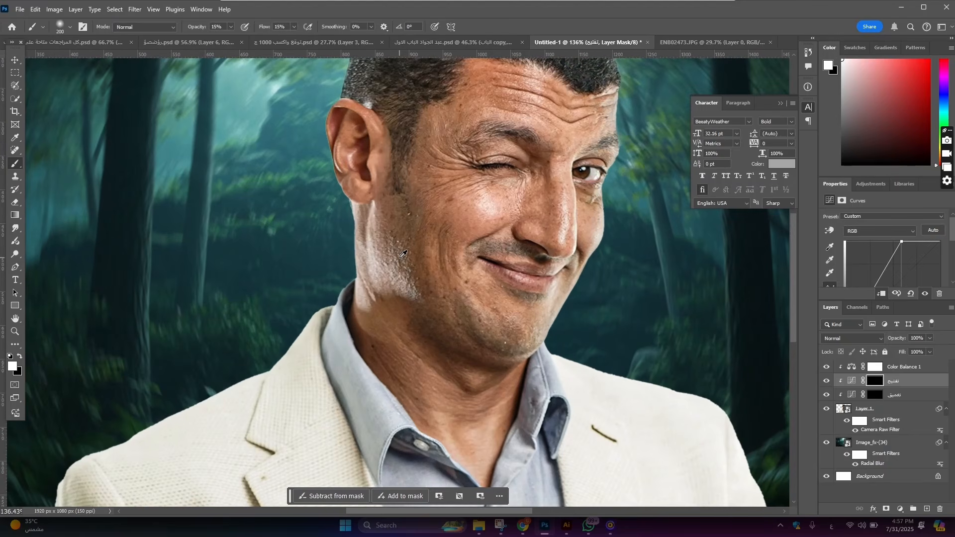
scroll(403, 253, "down", 2)
Paint white on the "تعميق" mask over the cheek and temple shadows with a 15 to 45 px brush.
left_click(876, 399)
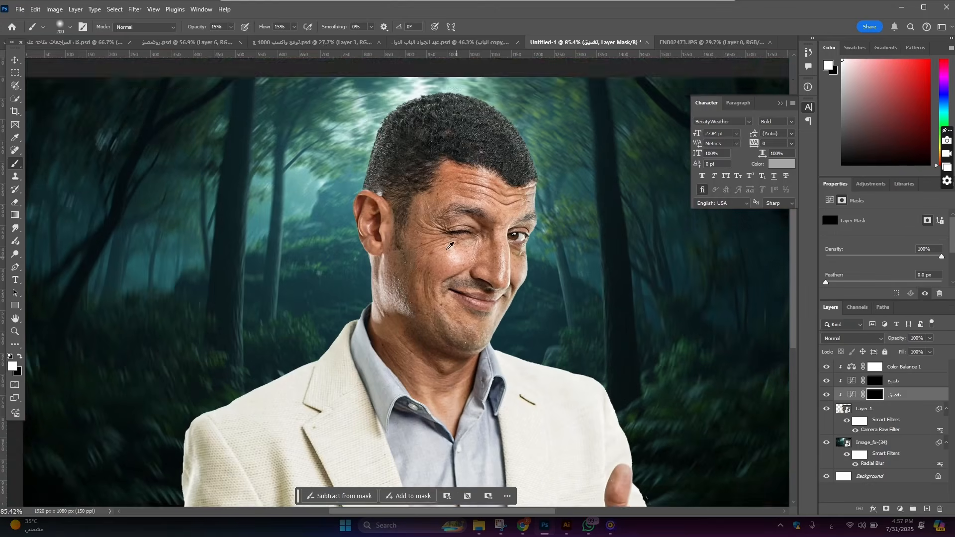
scroll(427, 271, "up", 3)
key("bracketleft")
key("bracketleft")
key("bracketleft")
key("bracketleft")
key("bracketleft")
key("bracketleft")
key("bracketleft")
key("bracketleft")
key("bracketleft")
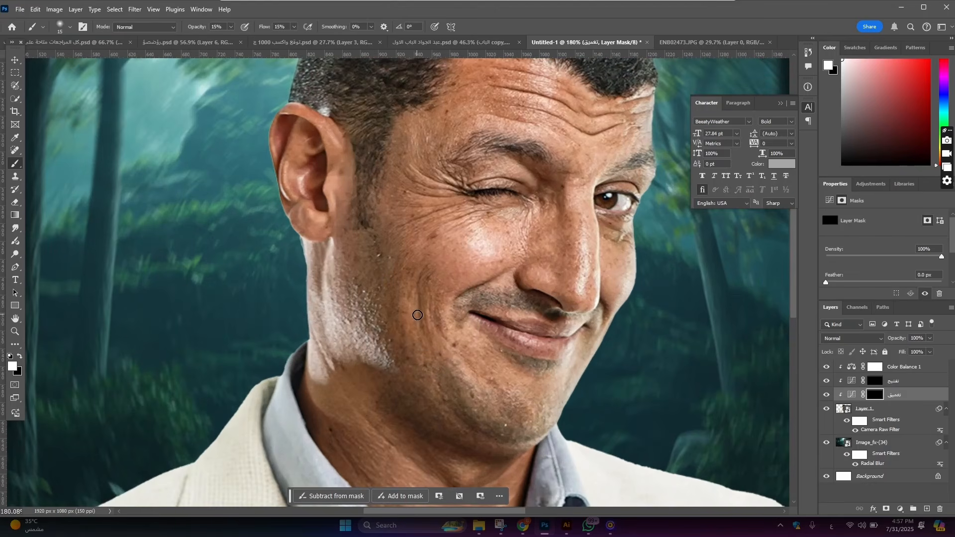
key("bracketright")
key("bracketright")
key("bracketright")
key("bracketright")
scroll(382, 242, "up", 1)
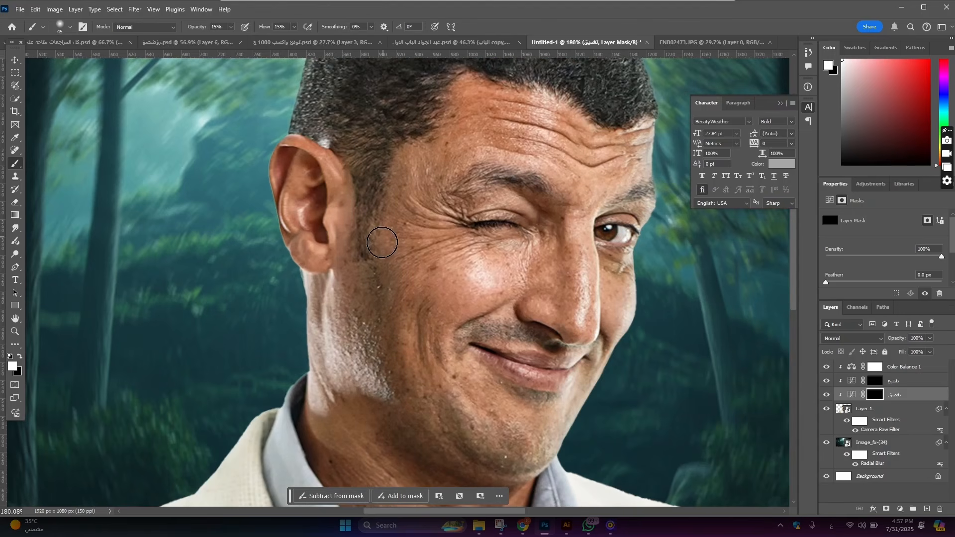
Deepen the man's hair on the "تعميق" mask with a 60 to 80 px brush.
key("bracketright")
key("bracketright")
scroll(365, 214, "up", 3)
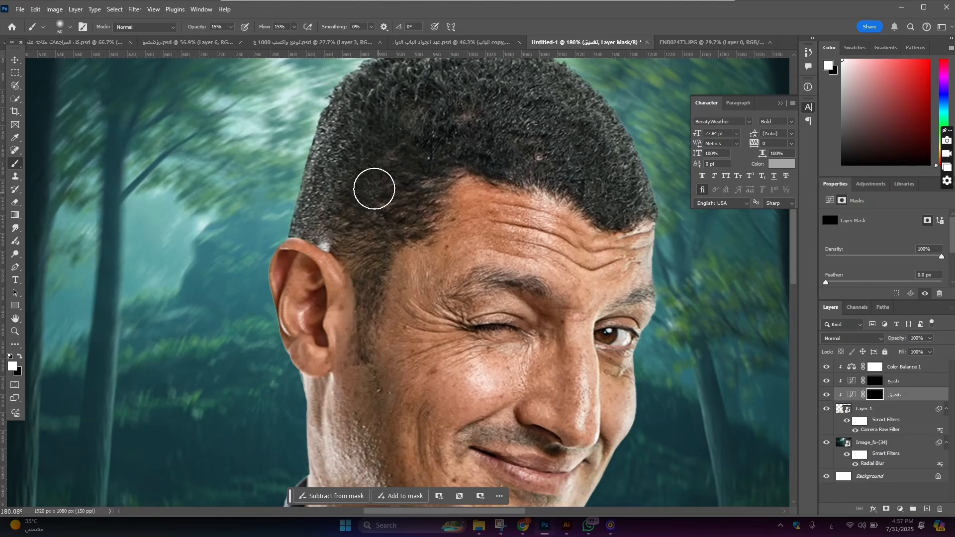
key("bracketright")
key("bracketright")
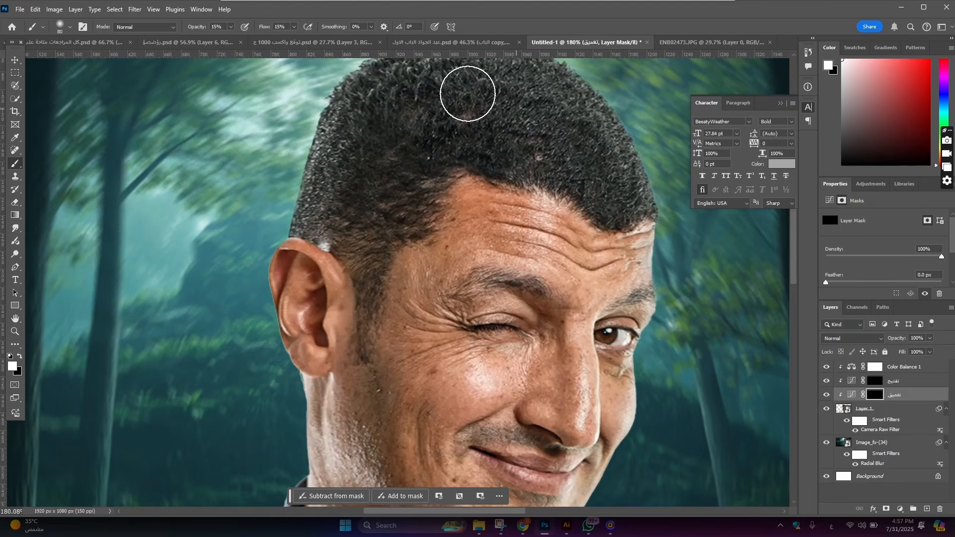
scroll(597, 149, "up", 1)
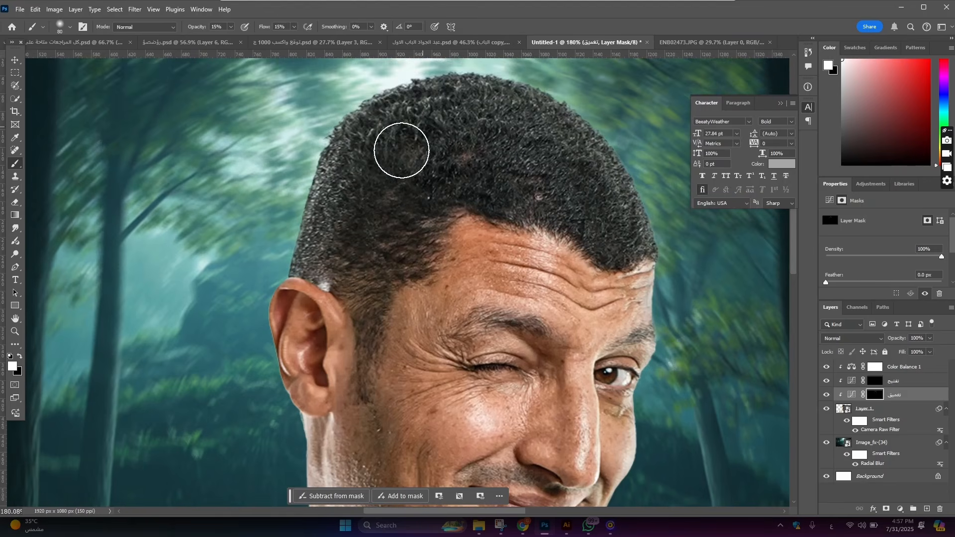
Darken the forehead wrinkles on the "تعميق" mask with a 15 px brush.
scroll(450, 187, "down", 1)
key("bracketleft")
key("bracketleft")
key("bracketleft")
key("bracketleft")
key("bracketleft")
key("bracketleft")
key("bracketleft")
key("bracketleft")
key("bracketleft")
key("bracketleft")
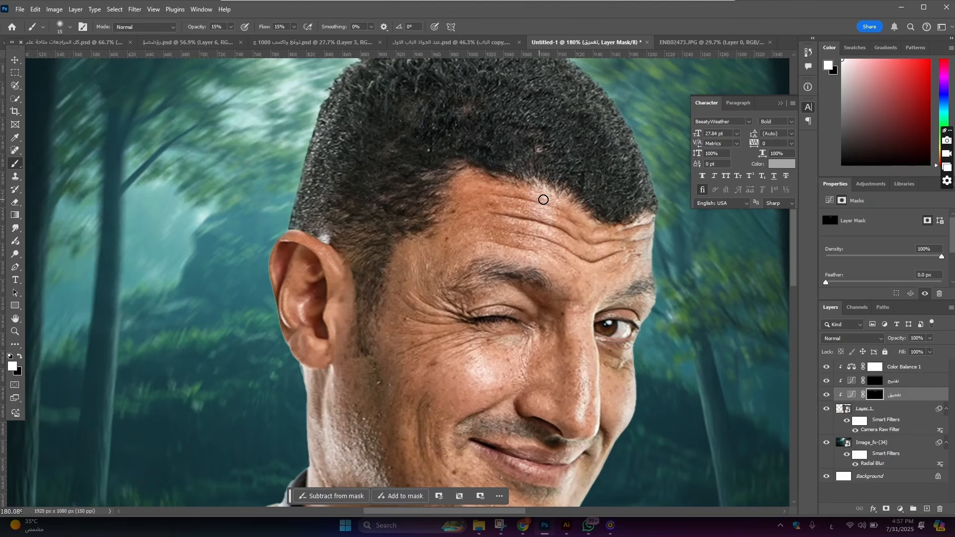
key("bracketright")
key("bracketleft")
key("bracketleft")
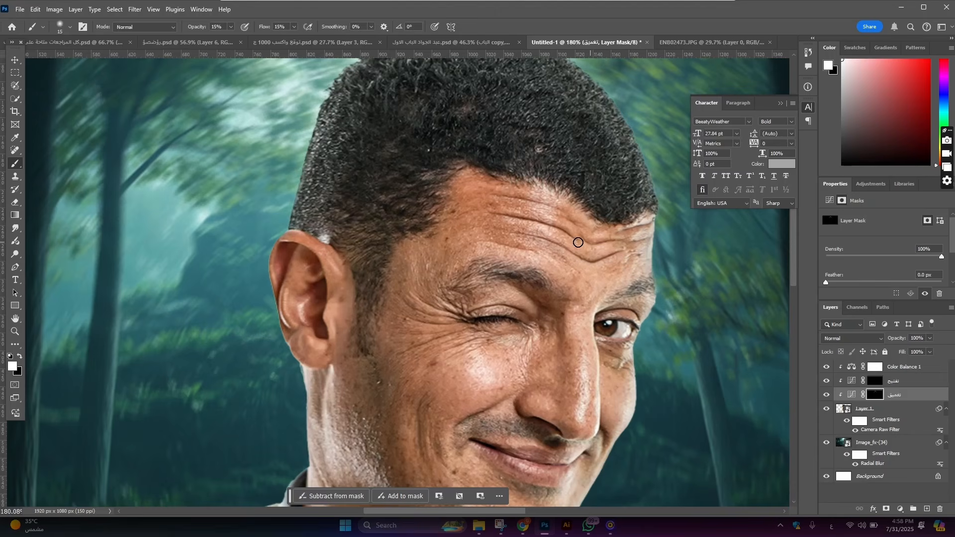
Darken the shadows above and below the open eye on the "تعميق" mask with a 30 to 45 px brush.
key("bracketright")
key("bracketright")
key("bracketright")
key("bracketright")
key("bracketleft")
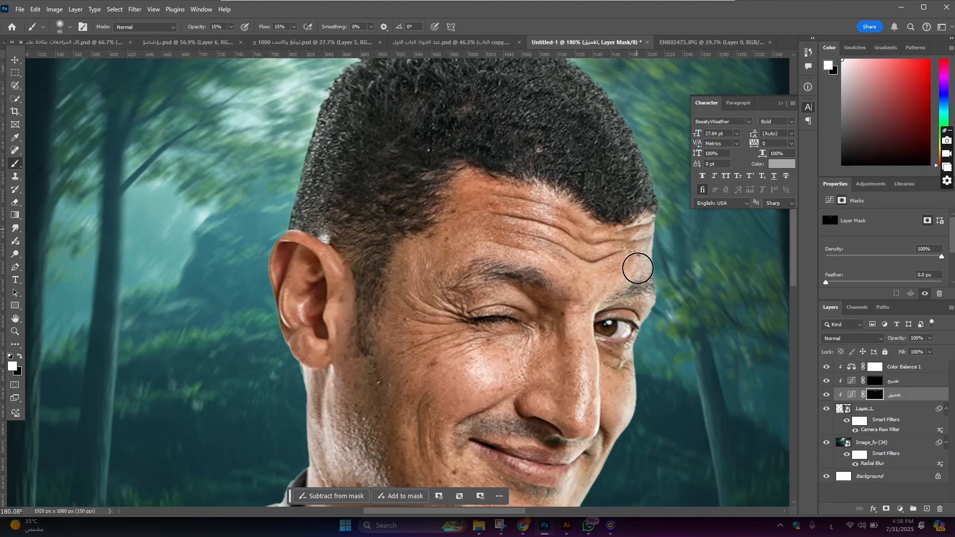
scroll(632, 279, "down", 2)
key("bracketleft")
key("bracketleft")
key("bracketleft")
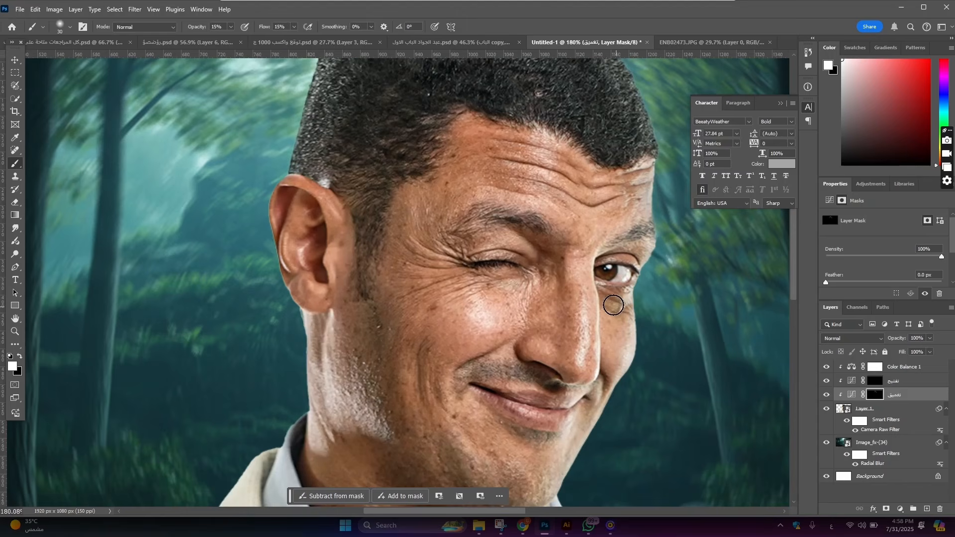
Darken the side of the nose and the creases beside the winking eye with a 25 to 30 px brush.
scroll(586, 366, "down", 2)
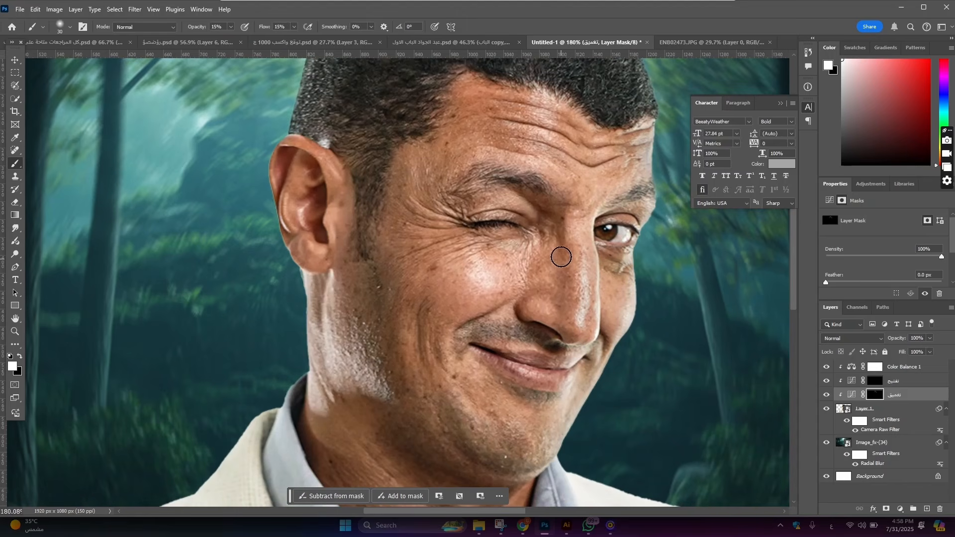
key("bracketright")
key("bracketleft")
key("bracketleft")
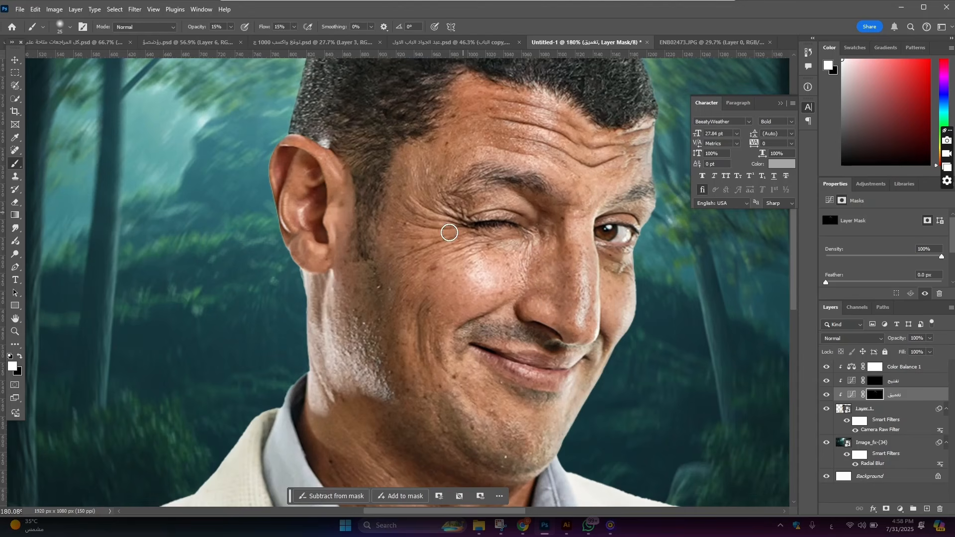
left_click_drag(426, 211, 457, 230)
Darken the fold between the nose and cheek on the "تعميق" mask with a 20 px brush.
key("bracketright")
scroll(463, 255, "down", 2)
key("bracketright")
key("bracketleft")
key("bracketleft")
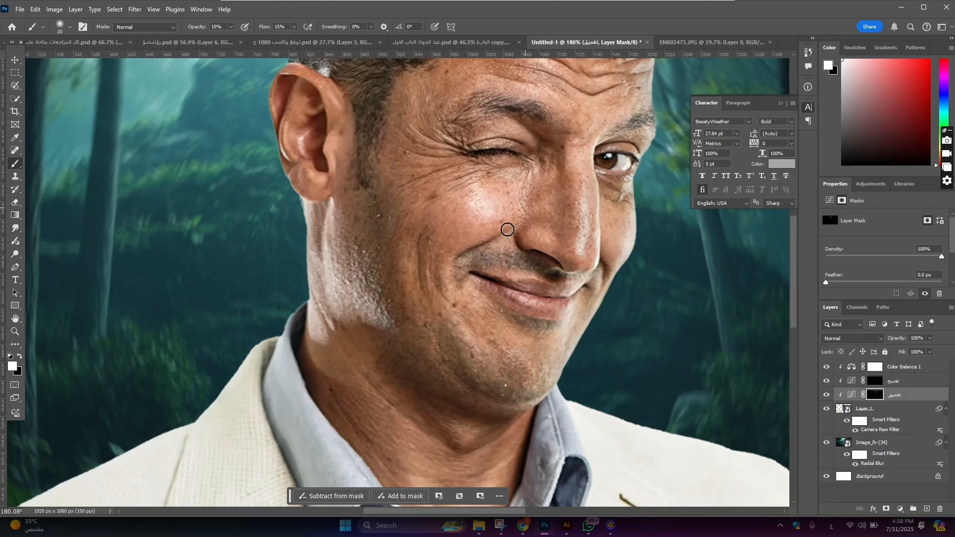
Darken the shadows under the jaw and down the neck with a 25 to 30 px brush.
key("bracketright")
key("bracketright")
key("bracketright")
key("bracketright")
scroll(387, 378, "down", 1)
key("bracketleft")
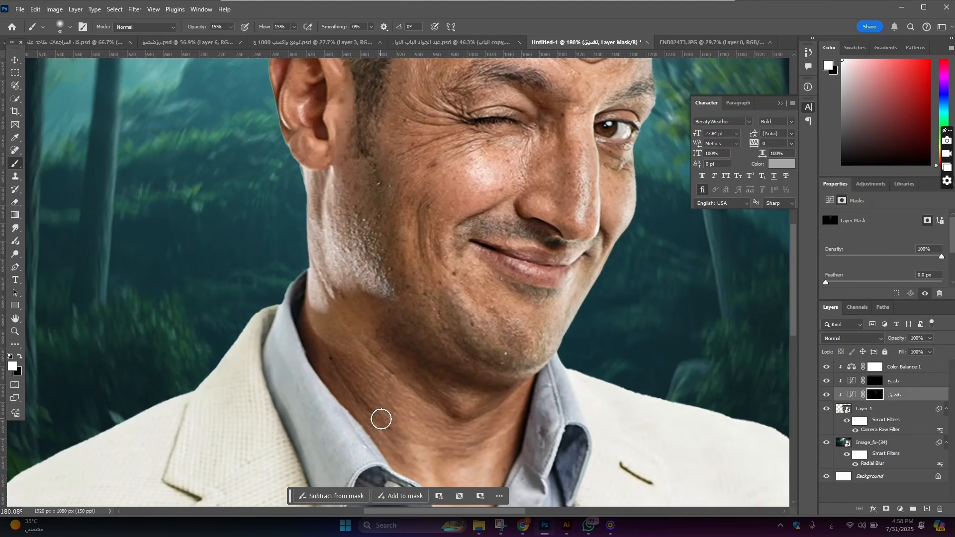
scroll(379, 418, "down", 1)
key("bracketright")
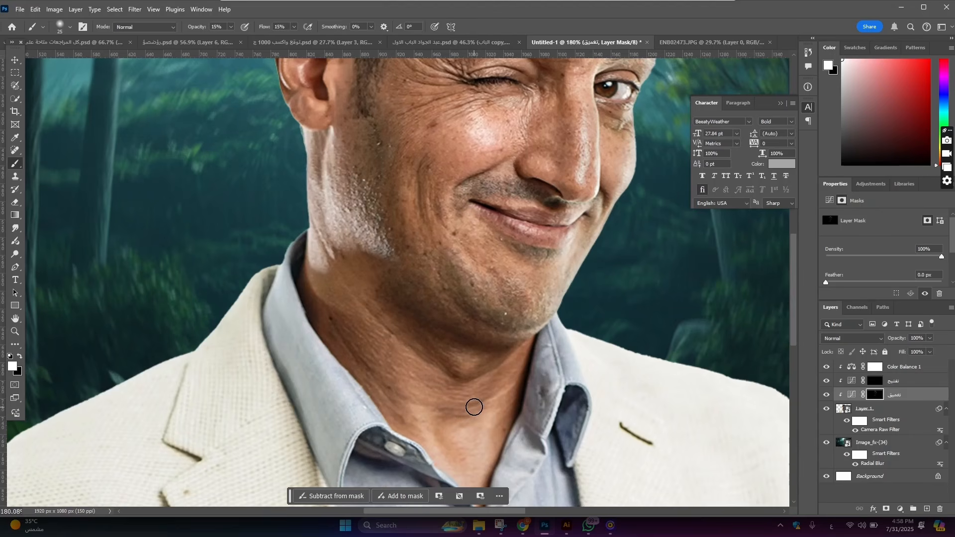
key("bracketright")
key("bracketright")
key("bracketright")
Darken the inner folds and outer rim of the ear with a 20 to 25 px brush.
scroll(341, 312, "up", 3)
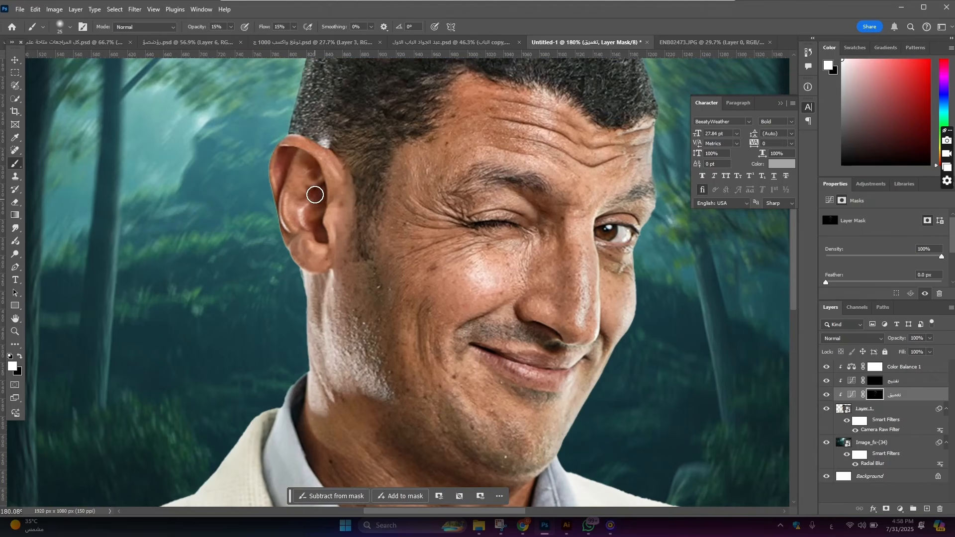
key("bracketright")
key("bracketright")
scroll(287, 172, "up", 2)
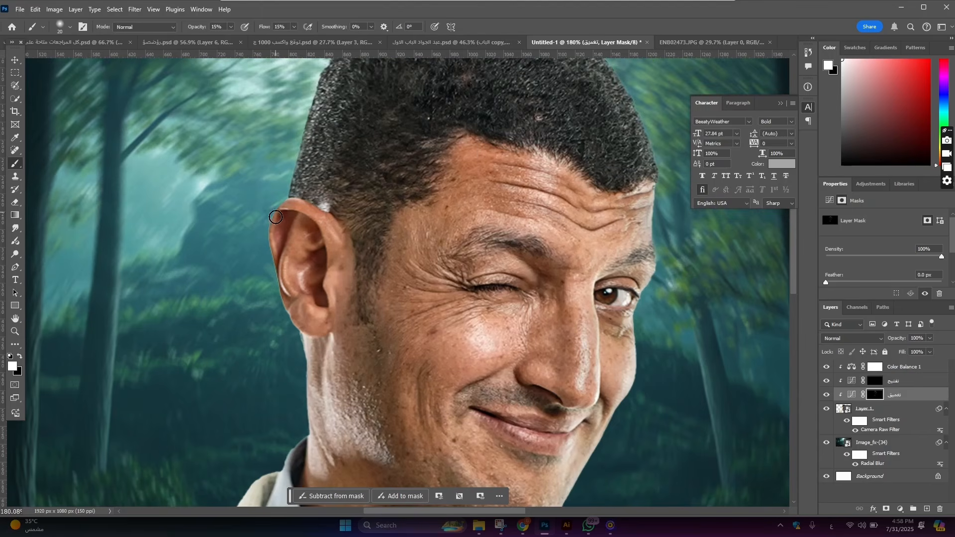
Darken the lapel edges and folds of the cream jacket on the "تعميق" mask with a 20 to 25 px brush.
scroll(276, 217, "down", 7)
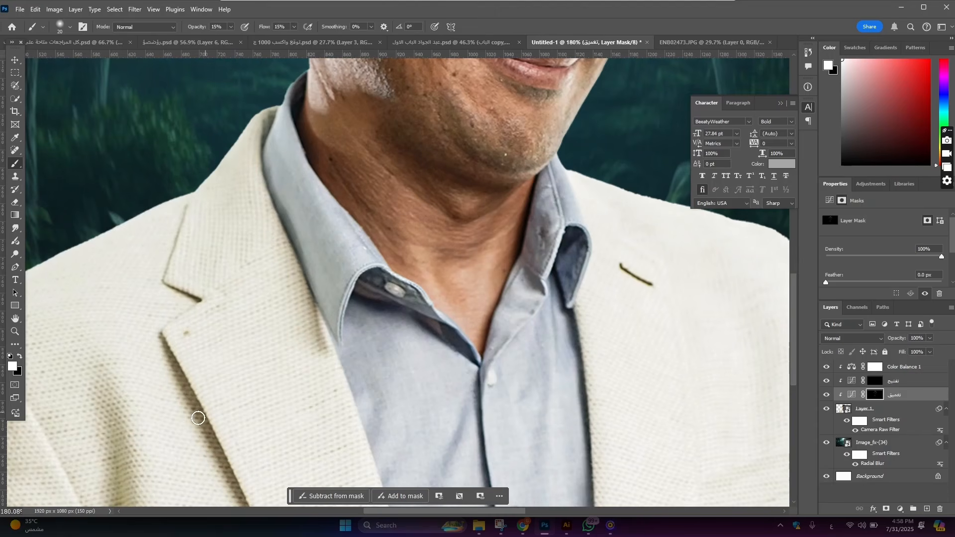
scroll(197, 416, "down", 3)
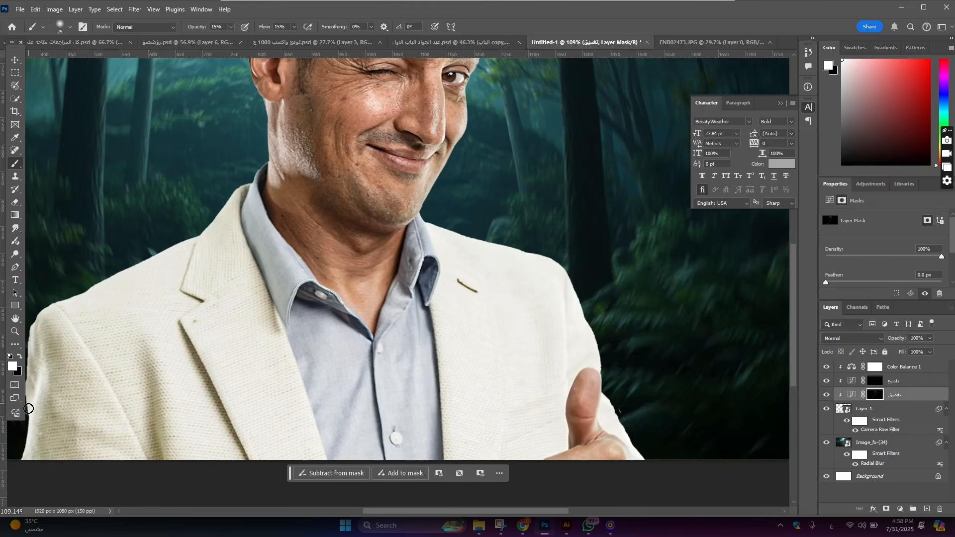
scroll(242, 331, "down", 2)
scroll(535, 386, "up", 4)
scroll(453, 346, "down", 2)
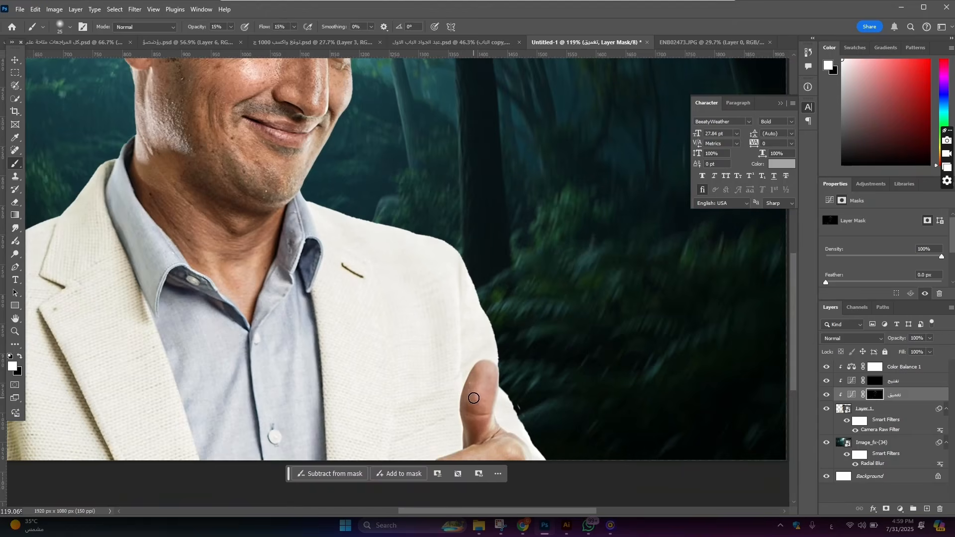
Darken the shadows on the thumb and hand with a 25 px brush.
scroll(474, 398, "up", 3)
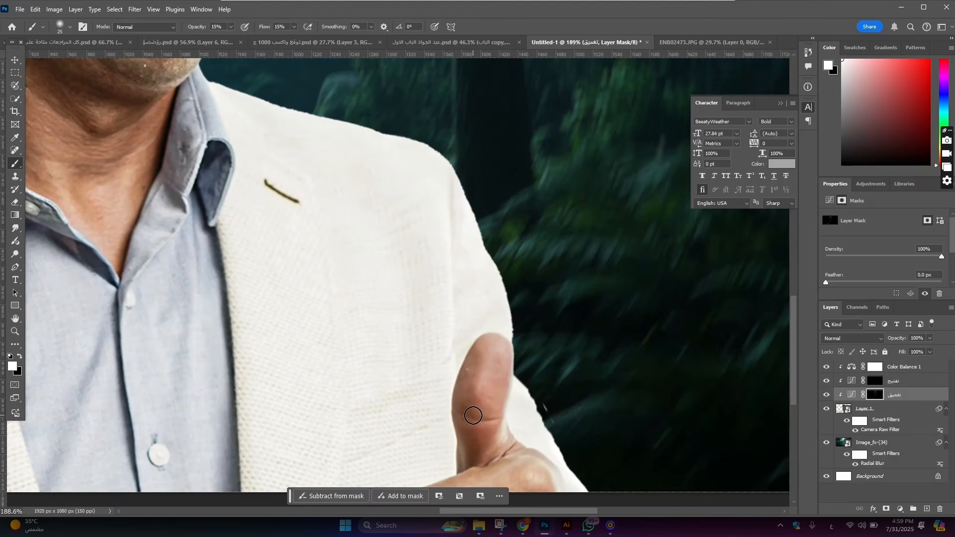
scroll(473, 416, "down", 2)
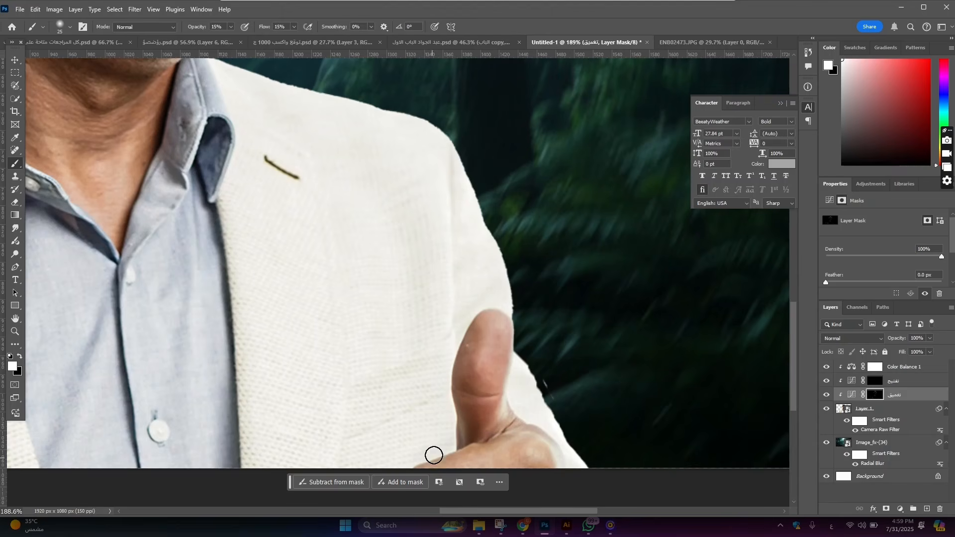
scroll(433, 455, "down", 9)
scroll(332, 268, "up", 3)
scroll(332, 267, "down", 2)
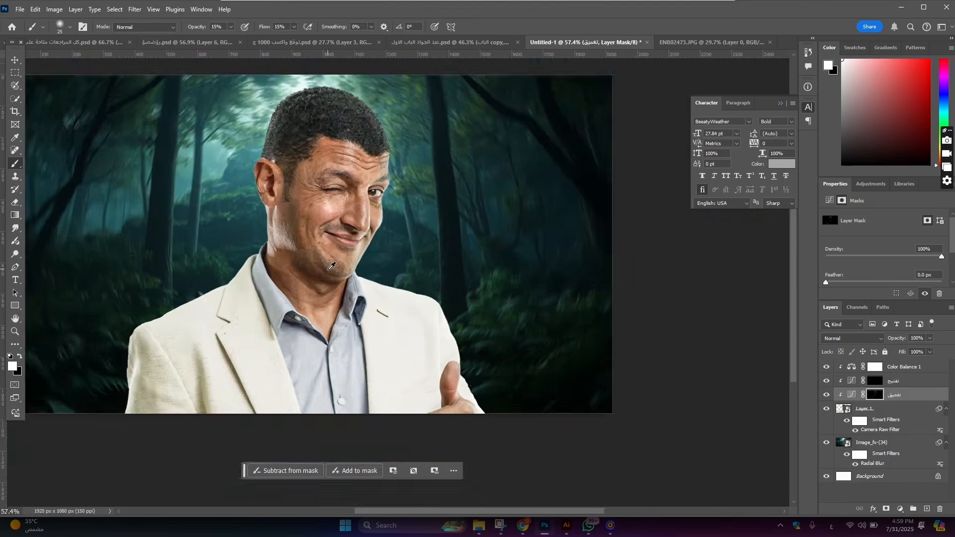
Compare the man's shading with the "تعميق" Curves layer hidden and shown.
scroll(332, 267, "up", 4)
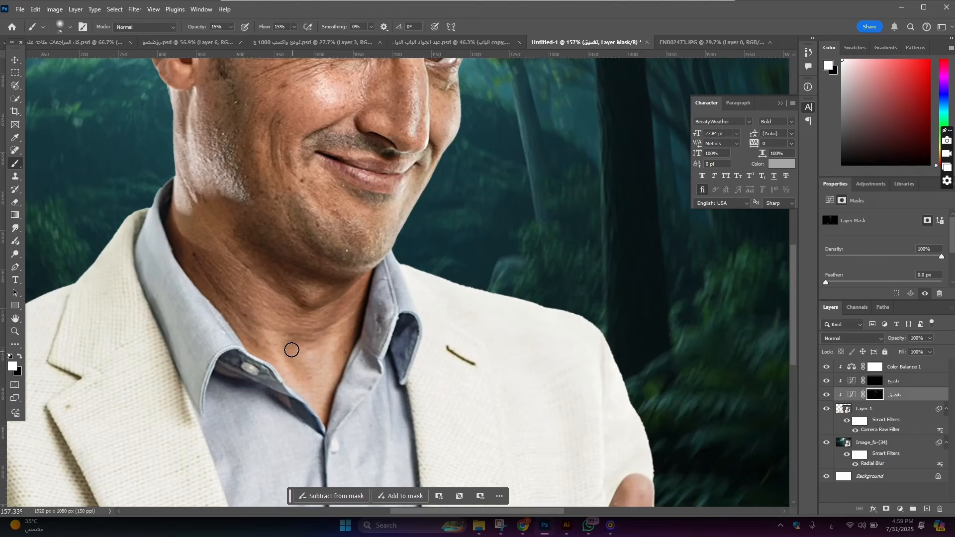
scroll(251, 340, "down", 2)
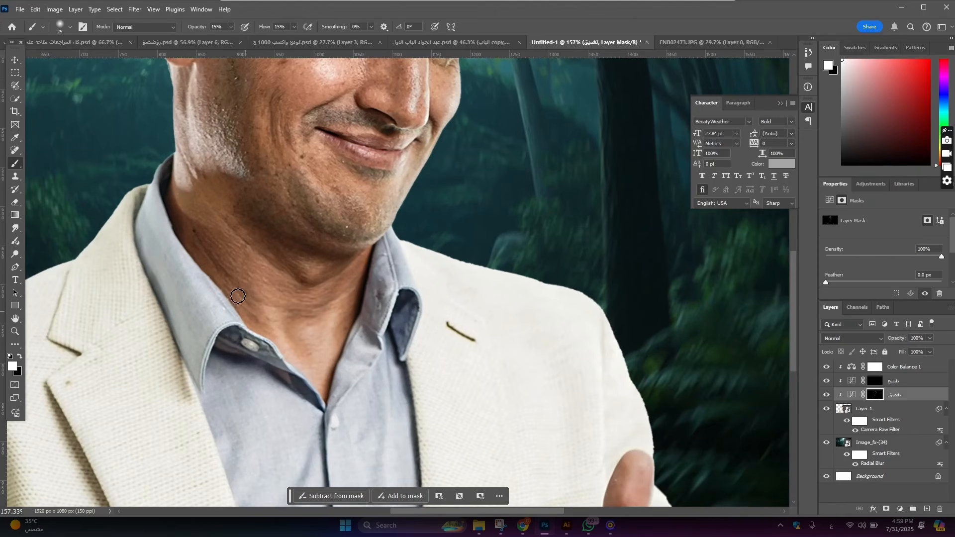
scroll(211, 189, "down", 2)
scroll(224, 245, "up", 1)
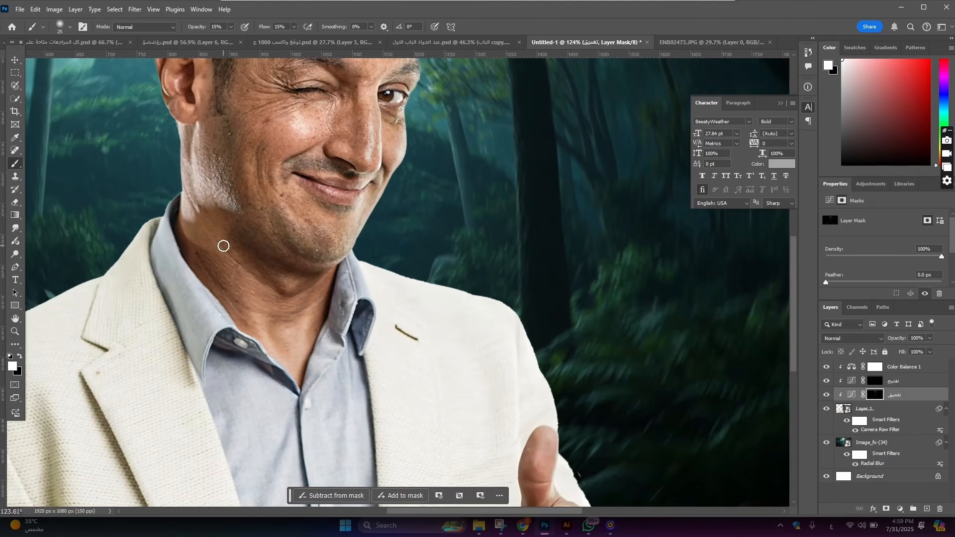
scroll(230, 207, "down", 1)
left_click(826, 395)
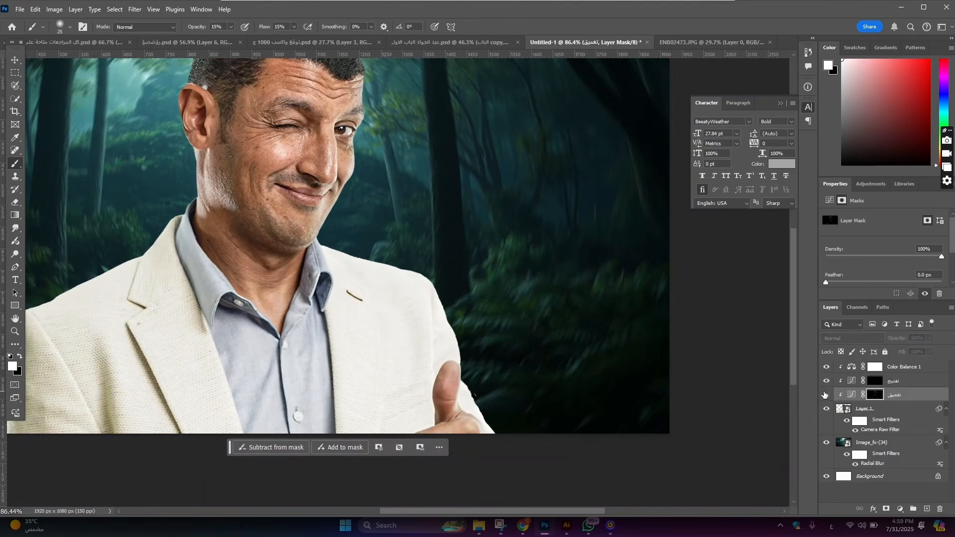
left_click(826, 395)
left_click(826, 396)
left_click(825, 395)
scroll(373, 214, "down", 2)
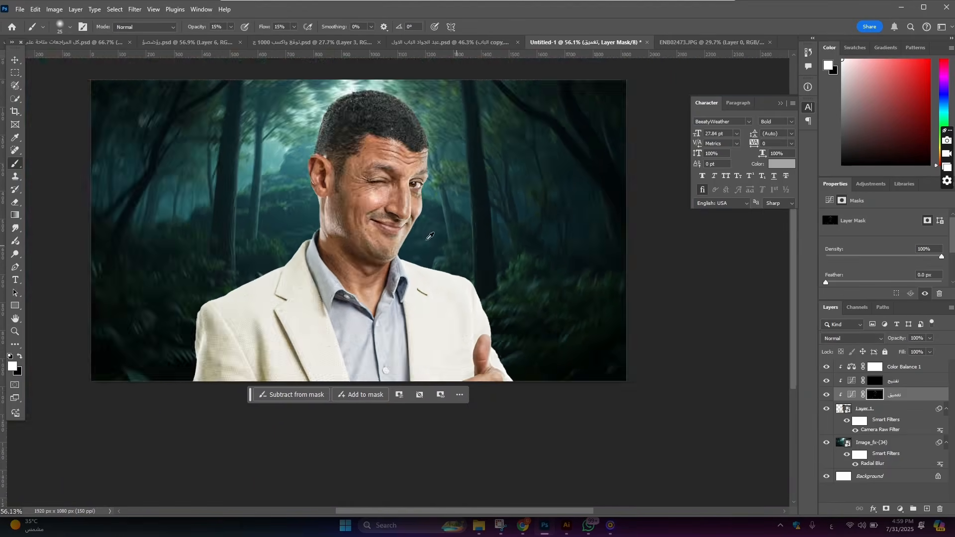
Brighten the highlights on the cheek and along the nose on the "تفتيح" mask with a 20 px brush.
scroll(359, 213, "up", 3)
left_click(879, 381)
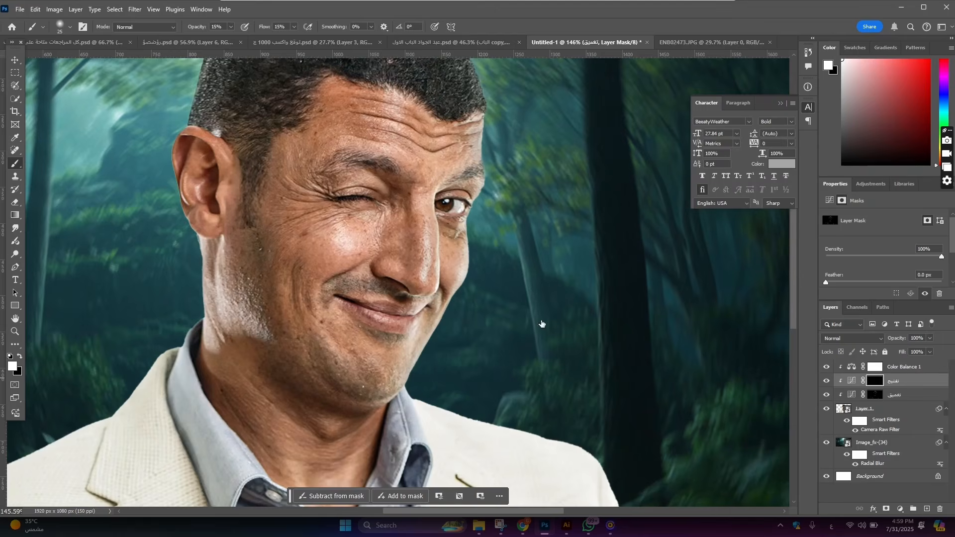
scroll(544, 324, "up", 3)
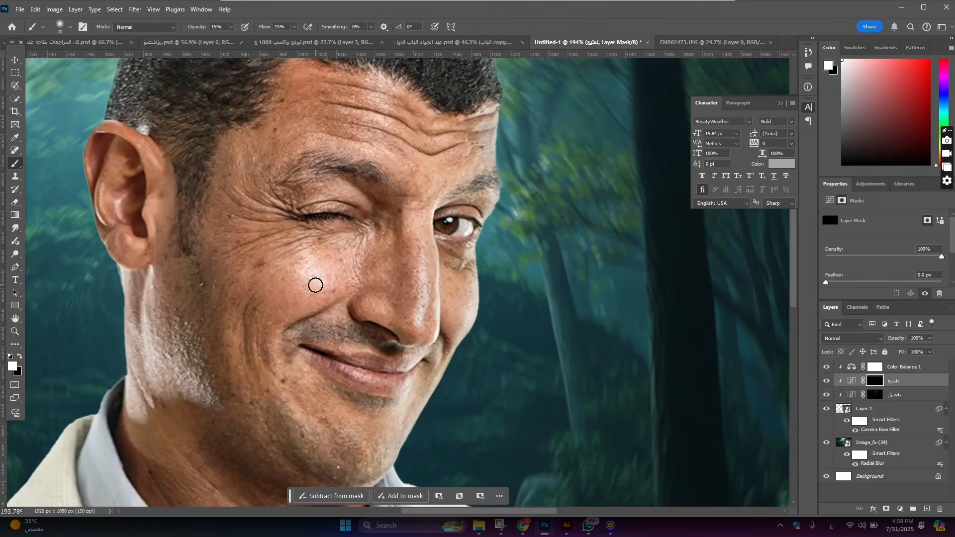
mouse_move(312, 287)
left_mouse_down()
mouse_move(293, 274)
mouse_move(282, 287)
mouse_move(329, 270)
left_mouse_up()
mouse_move(423, 321)
left_mouse_down()
mouse_move(412, 242)
mouse_move(423, 265)
left_mouse_up()
key("bracketleft")
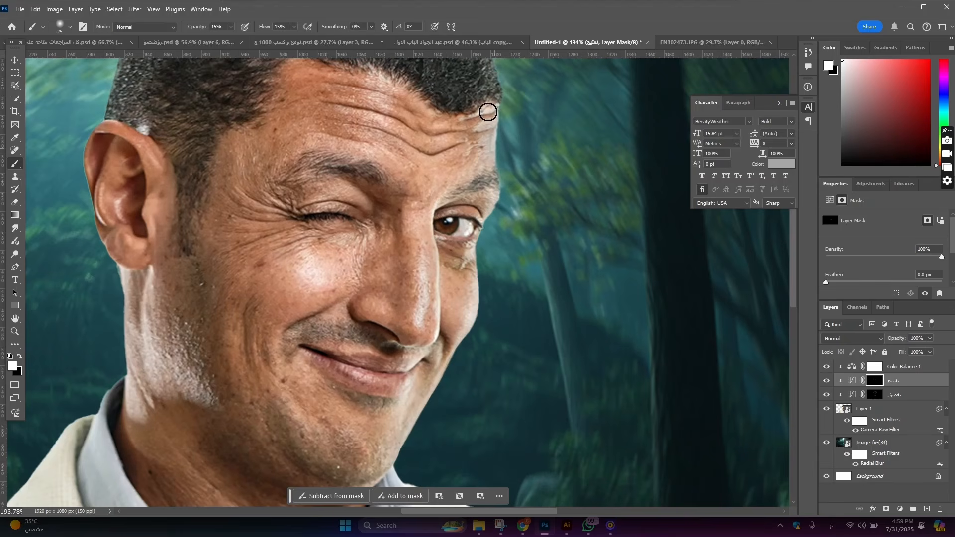
Brighten the forehead and the side of the jaw below the ear with a brush of about 30 to 35 px.
key("bracketright")
key("bracketright")
key("bracketleft")
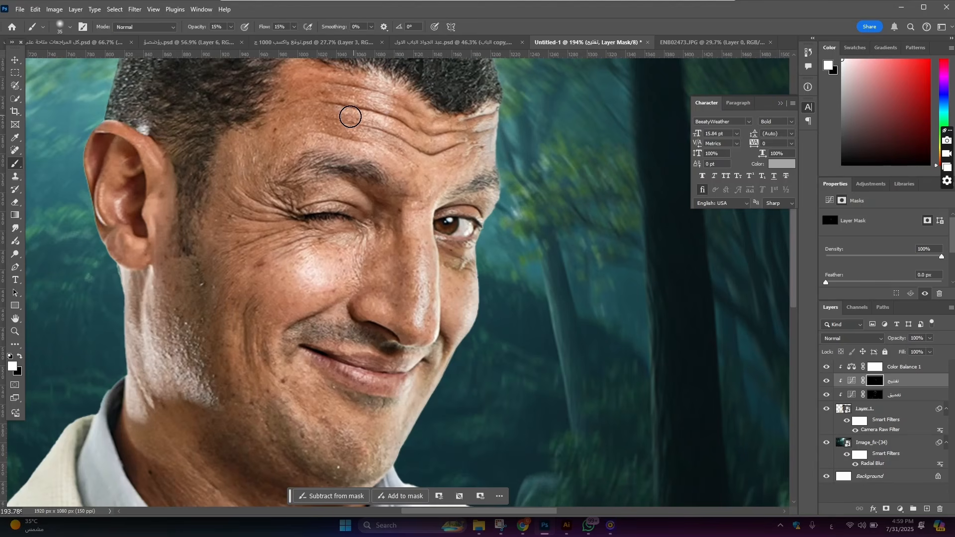
key("bracketright")
key("bracketright")
left_click_drag(150, 388, 211, 389)
Brighten the chin with a 30 px brush and the front of the neck with a 40 px brush.
scroll(239, 383, "down", 2)
scroll(240, 384, "down", 1)
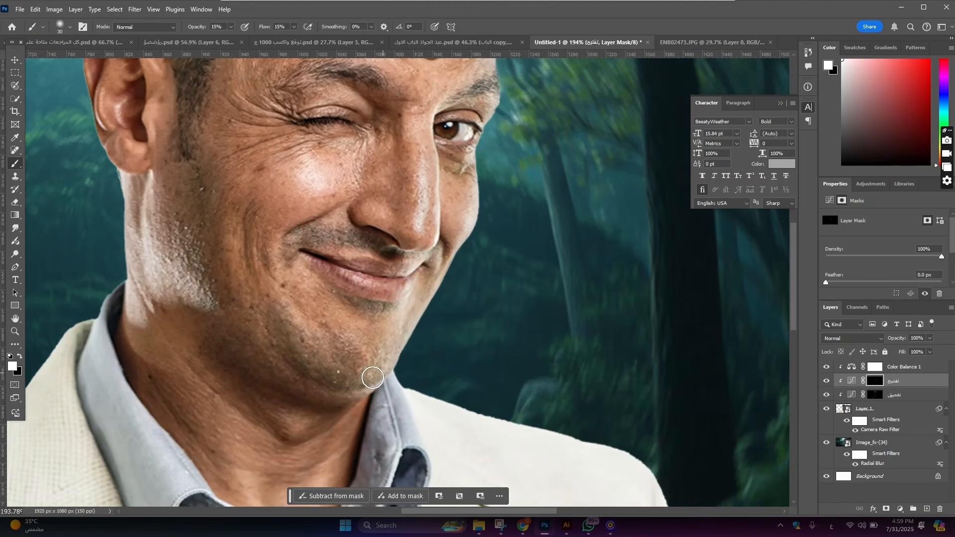
scroll(288, 432, "down", 1)
scroll(298, 443, "down", 1)
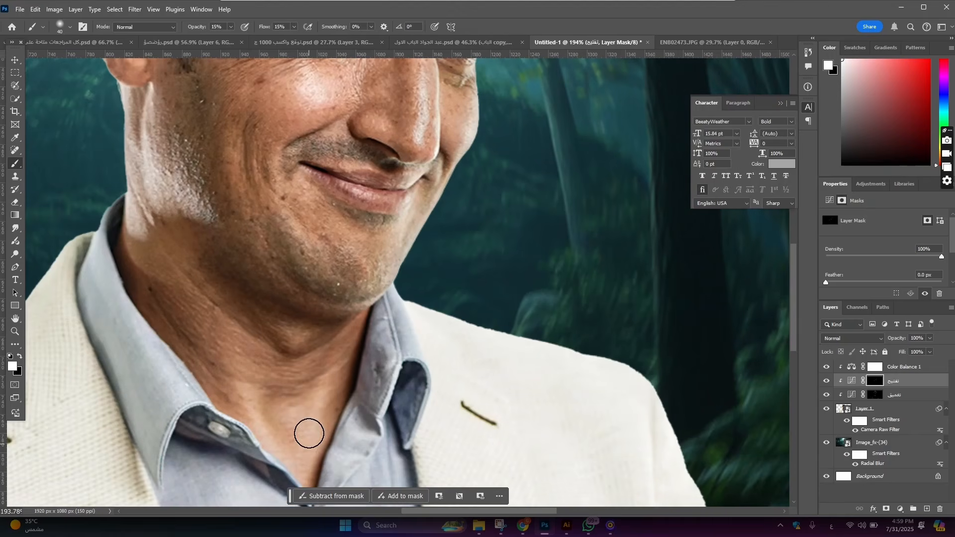
Brighten the white of the open eye and the skin around it with a 25 px brush.
scroll(348, 423, "up", 2)
scroll(411, 264, "up", 1)
key("bracketleft")
key("bracketleft")
key("bracketleft")
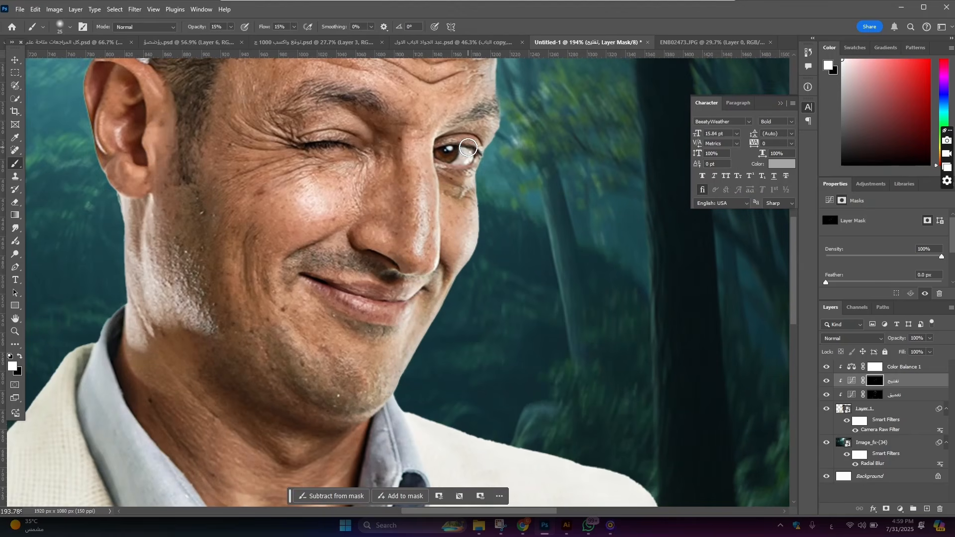
Brighten the forehead highlights just below the hairline with a 35 px brush.
scroll(463, 163, "up", 2)
key("bracketright")
scroll(449, 166, "up", 1)
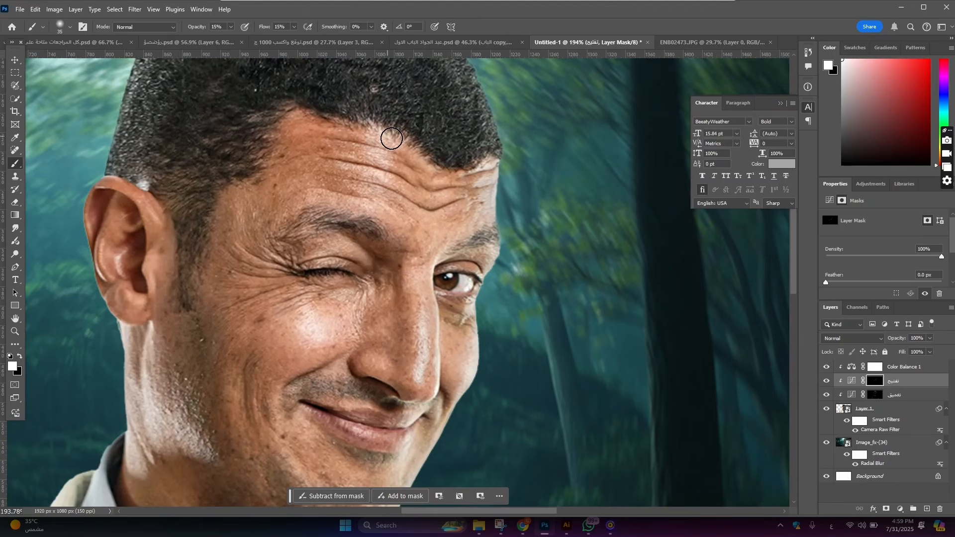
scroll(379, 128, "up", 2)
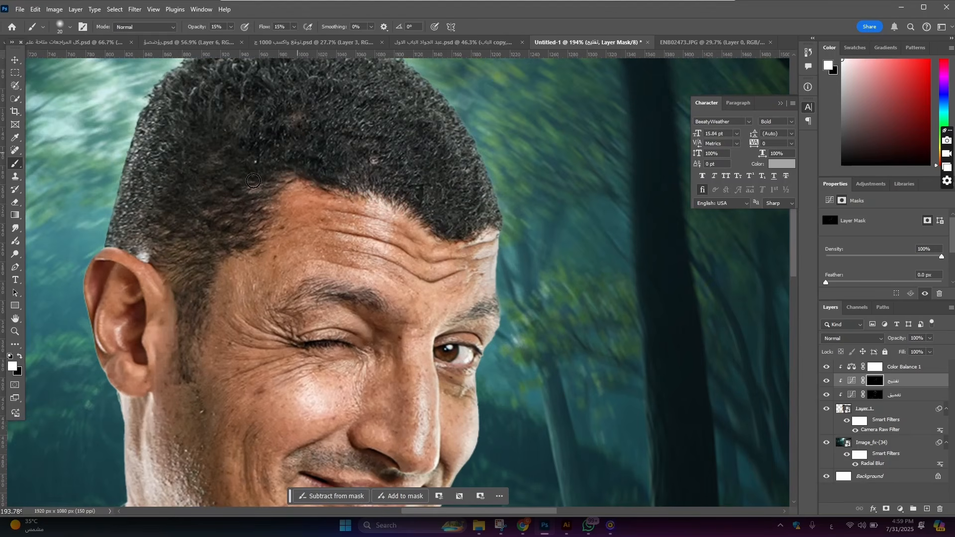
Brighten the temple and the skin around the winking eye with a 20 to 30 px brush.
key("bracketright")
key("bracketright")
key("bracketright")
key("bracketleft")
scroll(283, 200, "down", 1)
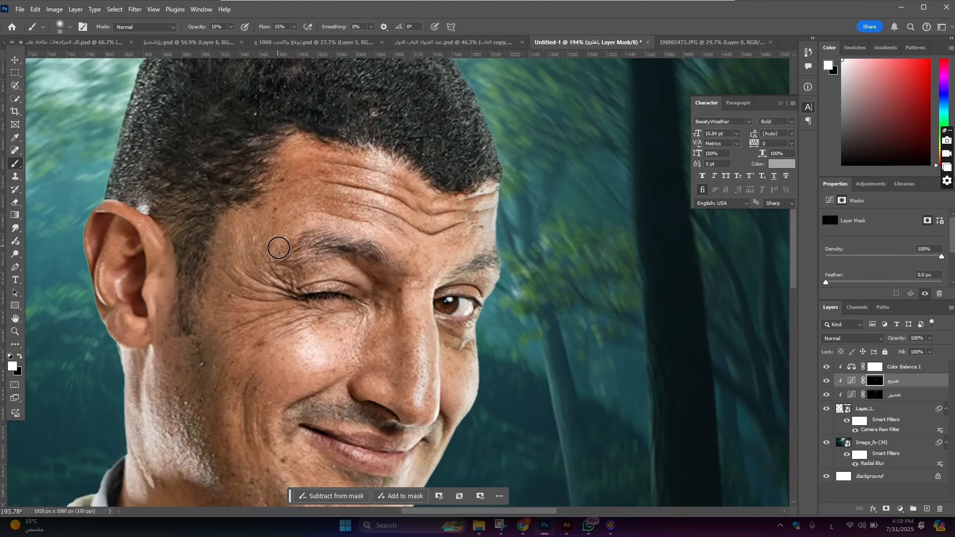
key("bracketleft")
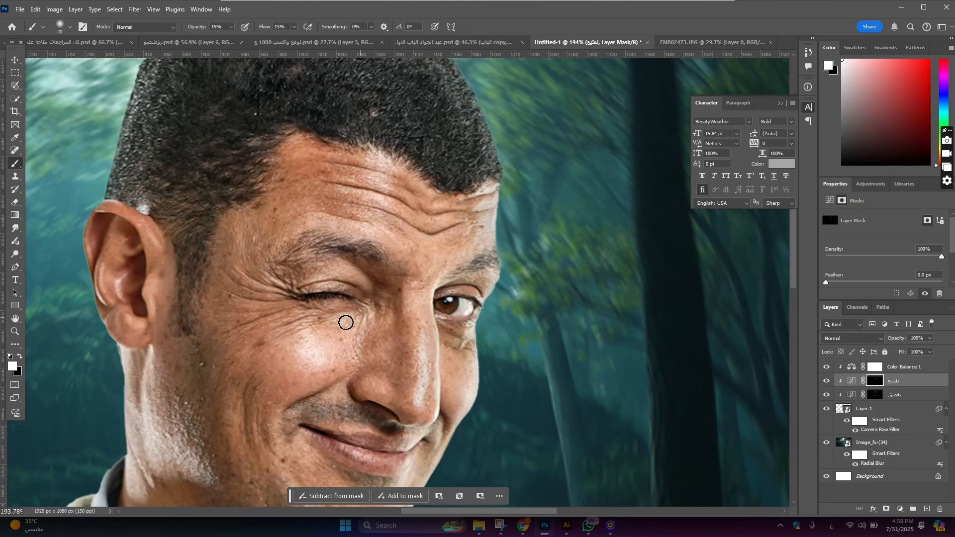
Brighten the far edge of the face beside the smile and down to the chin with a 20 px brush.
scroll(396, 305, "down", 4)
scroll(368, 302, "up", 2)
scroll(363, 301, "down", 3)
scroll(363, 301, "up", 4)
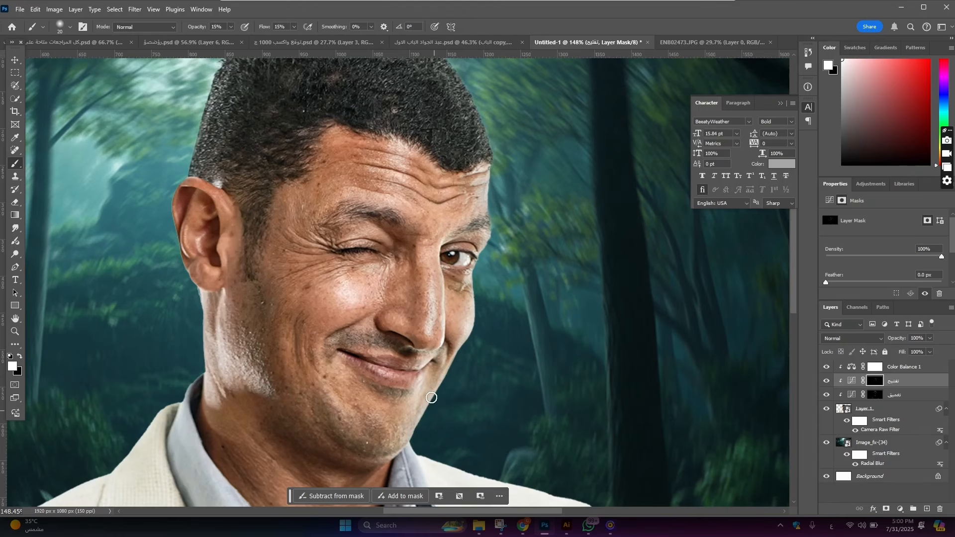
scroll(423, 379, "down", 3)
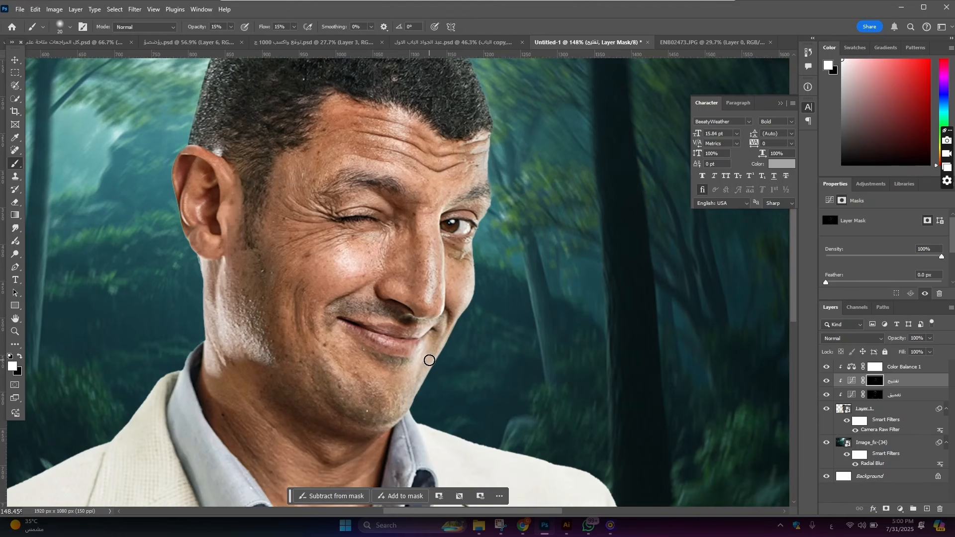
scroll(423, 336, "down", 1)
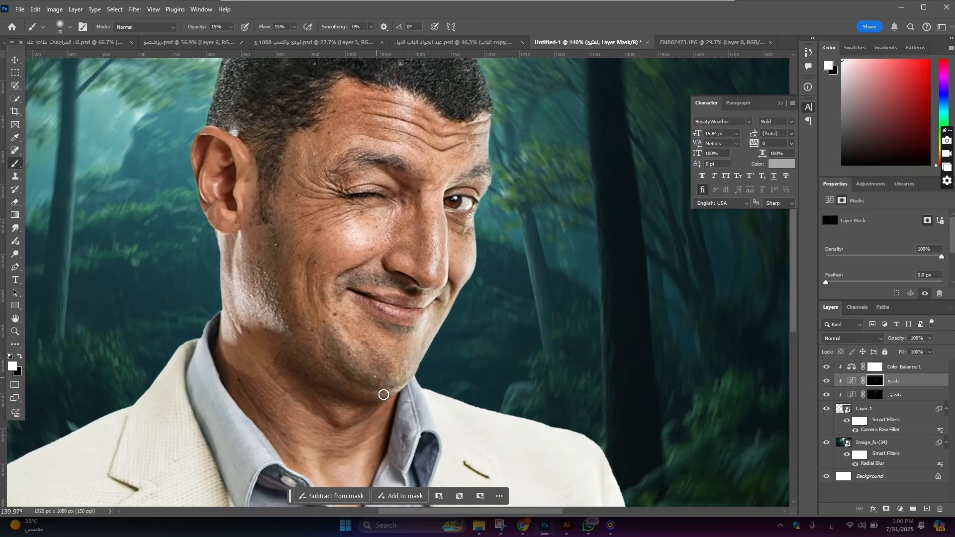
Brighten the neck above the open shirt collar on the "تفتيح" mask with a 20 to 40 px brush.
scroll(316, 441, "down", 1)
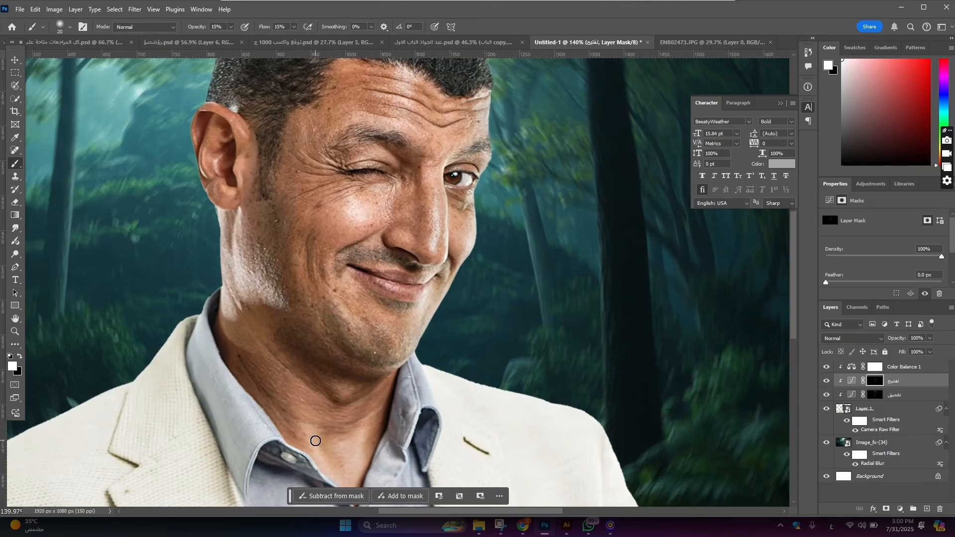
scroll(321, 450, "down", 1)
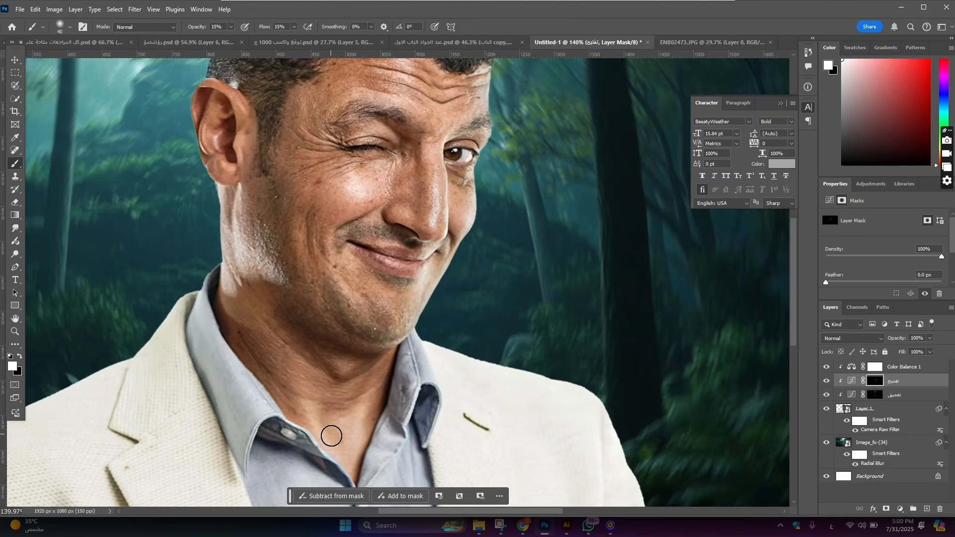
key("bracketright")
key("bracketleft")
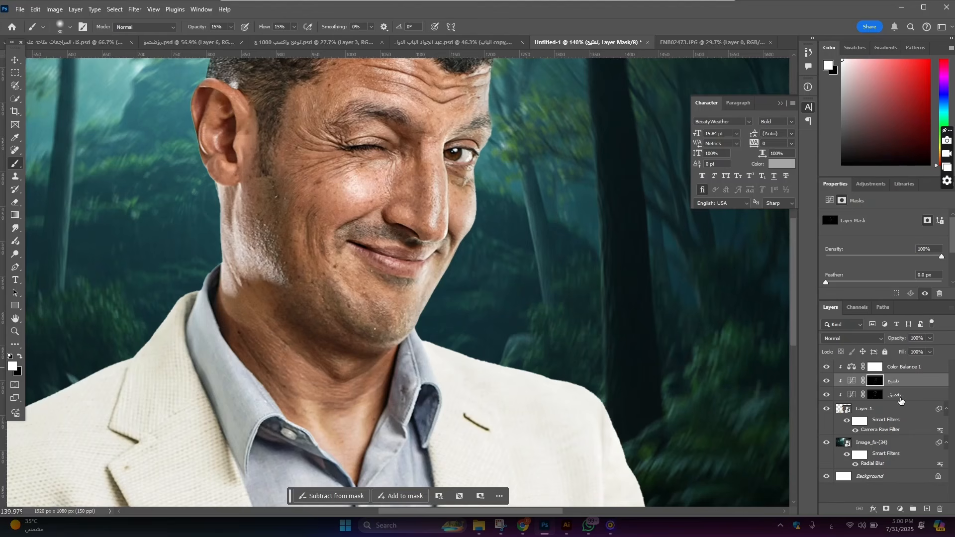
Compare the man's lighting with the "تفتيح" and "تعميق" Curves layers both hidden and shown.
left_click(901, 398, "shift")
left_click(827, 381)
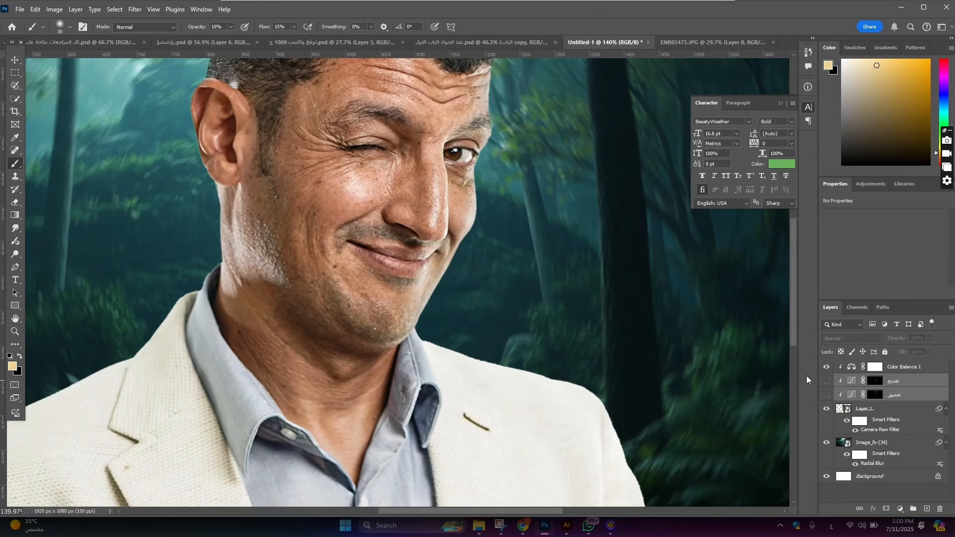
left_click(826, 380)
scroll(514, 289, "down", 3)
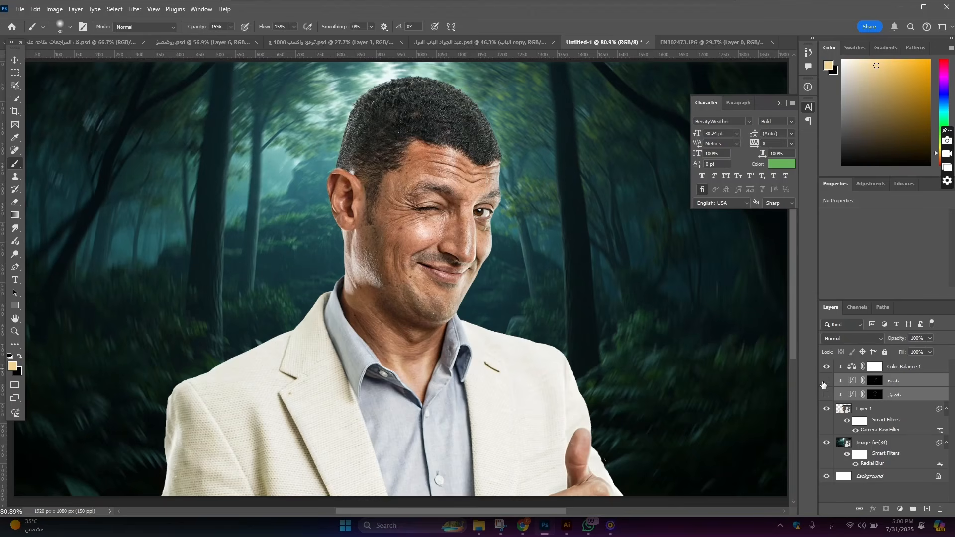
left_click(824, 383)
scroll(414, 215, "down", 4)
scroll(417, 229, "up", 3)
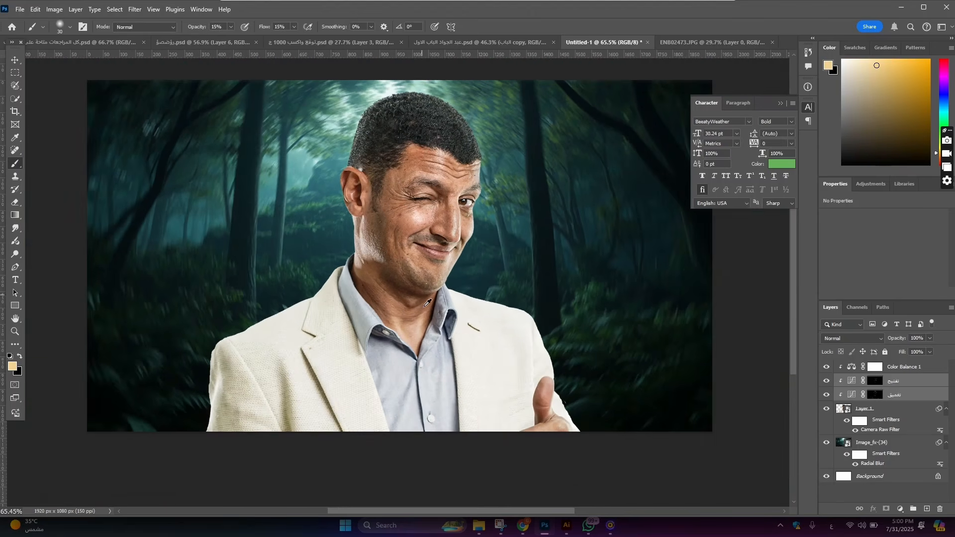
Inspect the man's lighting against the forest both close up and in full, switching to the Move tool.
scroll(427, 303, "up", 3)
scroll(438, 259, "down", 4)
scroll(466, 193, "up", 2)
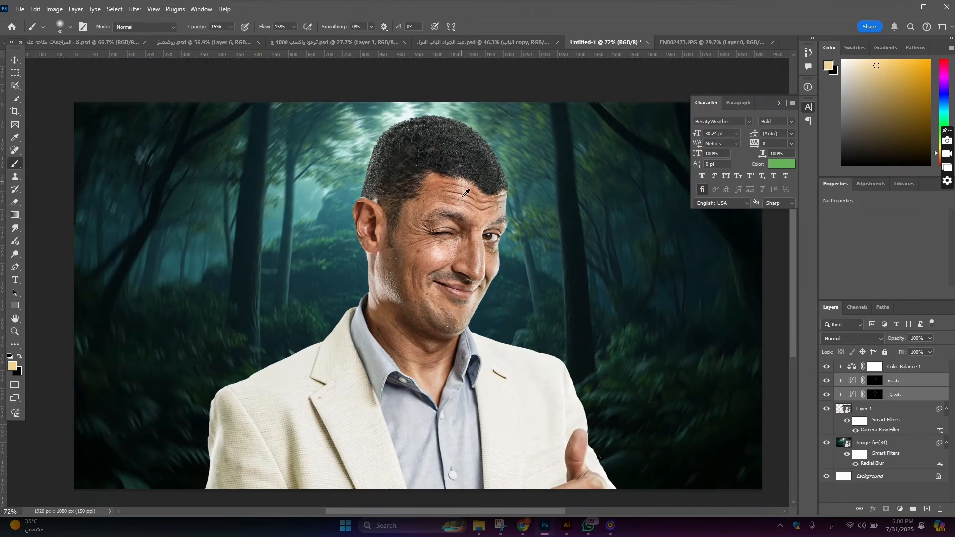
scroll(466, 193, "up", 3)
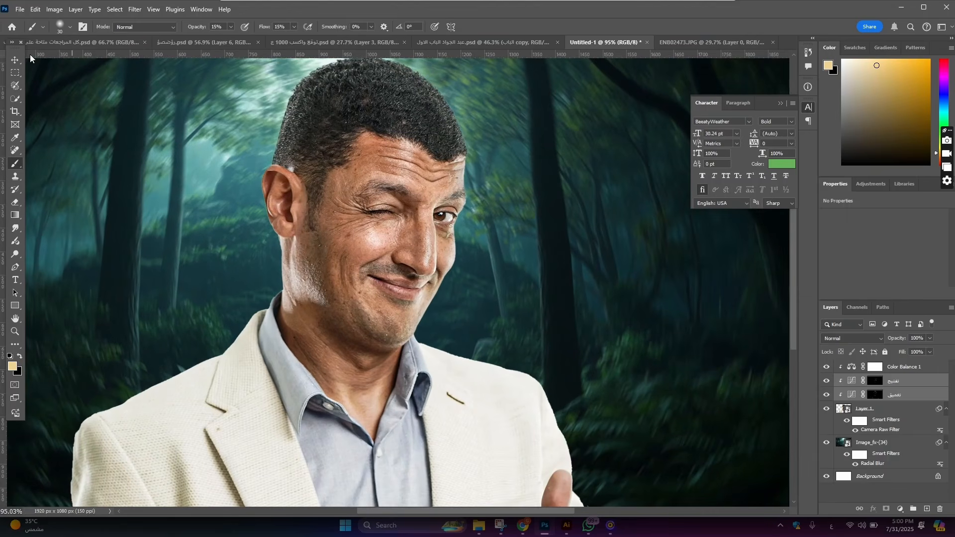
left_click(16, 60)
scroll(399, 166, "down", 5)
scroll(408, 192, "up", 3)
scroll(402, 219, "down", 3)
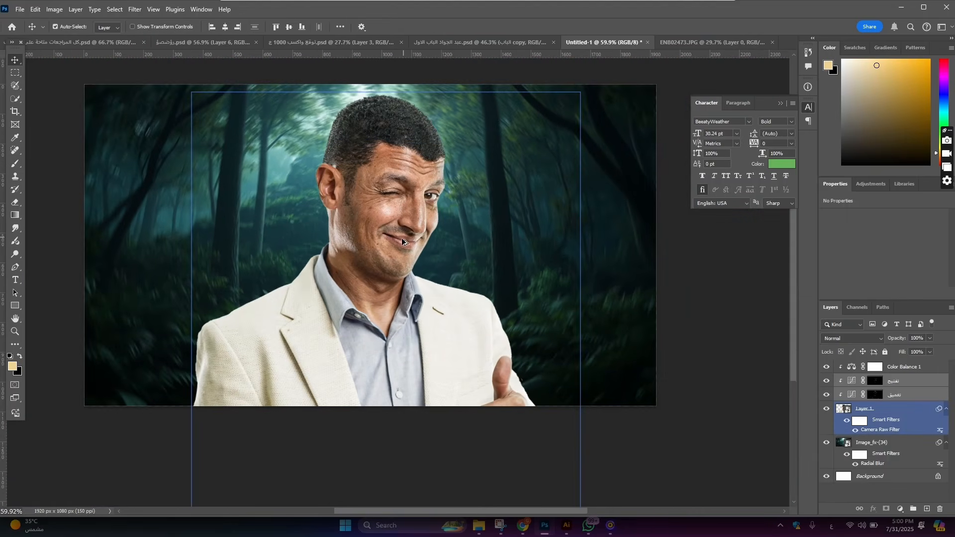
scroll(402, 238, "up", 3)
scroll(385, 315, "down", 3)
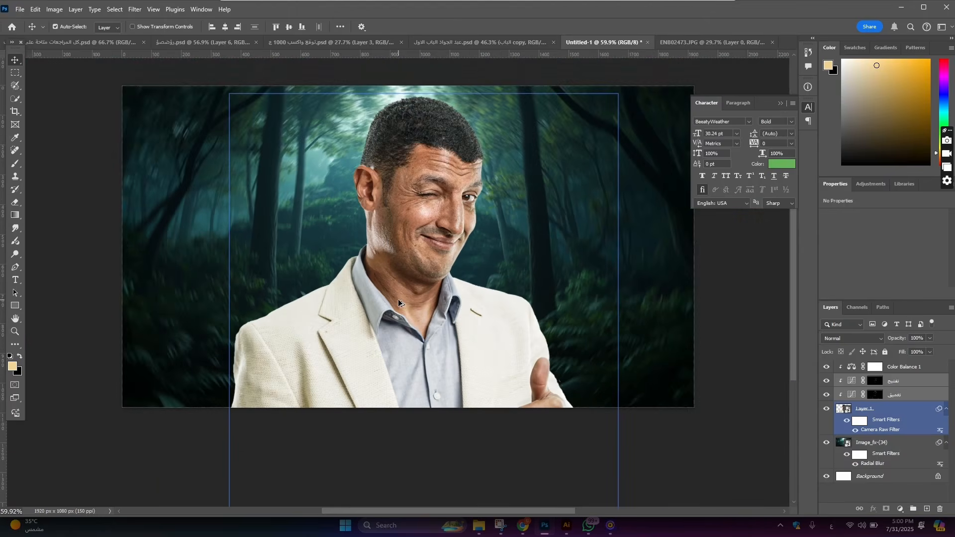
Add an empty layer above Color Balance 1 and choose the Basics foreground-to-transparent preset for the Gradient tool.
scroll(399, 300, "up", 2)
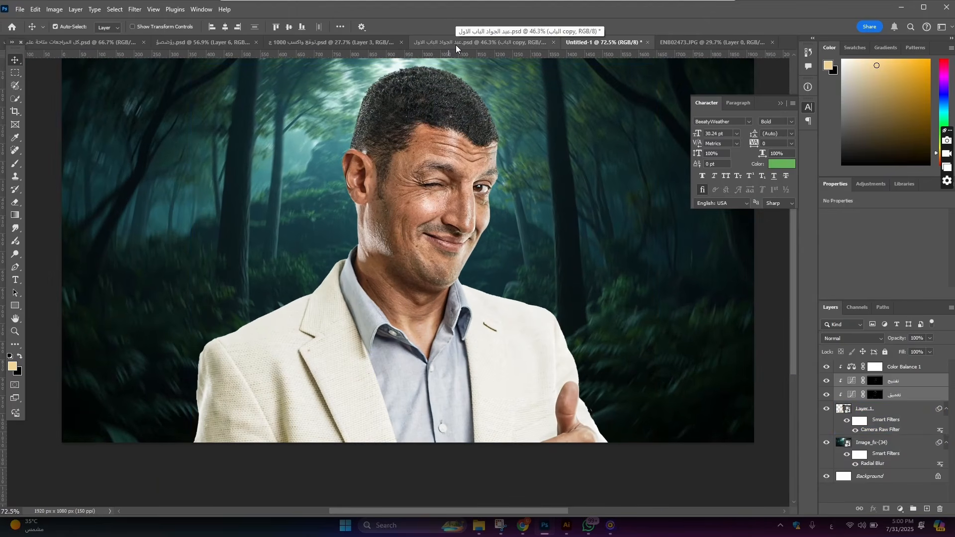
scroll(463, 75, "down", 1)
left_click(875, 367)
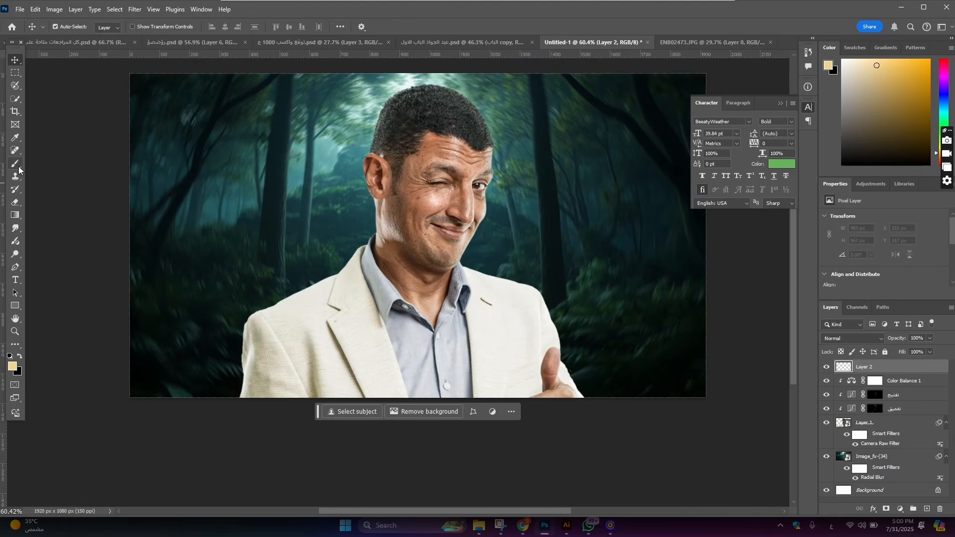
left_click(15, 215)
left_click(156, 27)
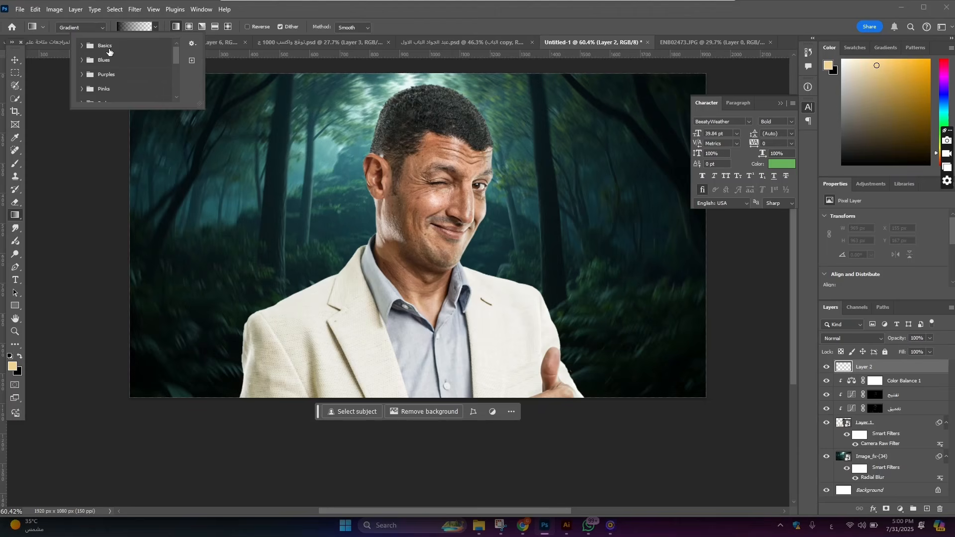
left_click(82, 46)
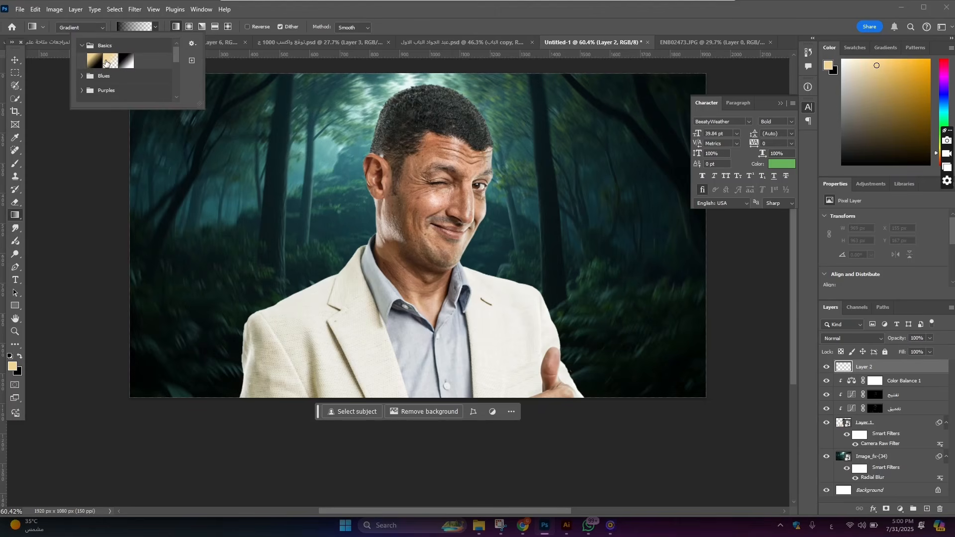
left_click(244, 16)
Reset the colours to black and white and draw a linear black-to-transparent gradient from the canvas's bottom edge up to the man's collar.
left_click(18, 357)
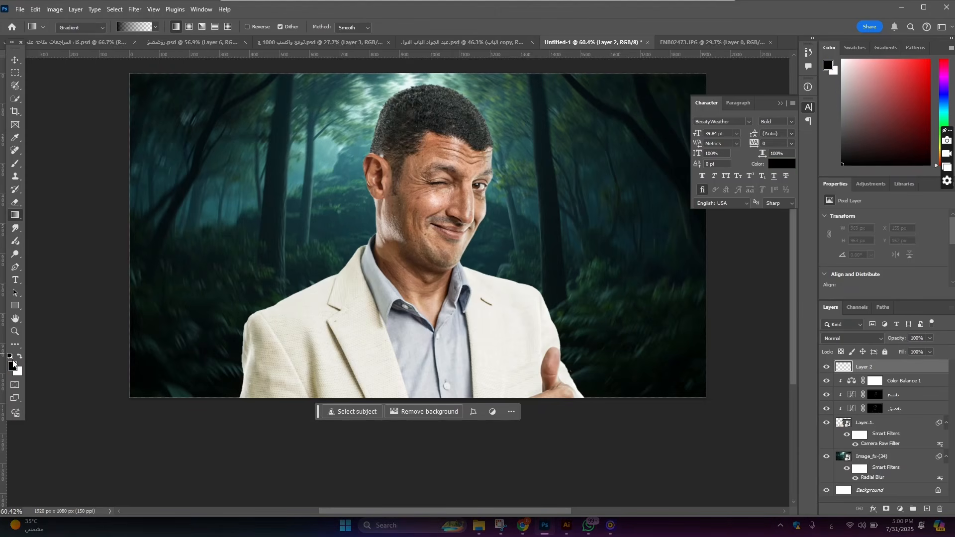
scroll(143, 93, "down", 2)
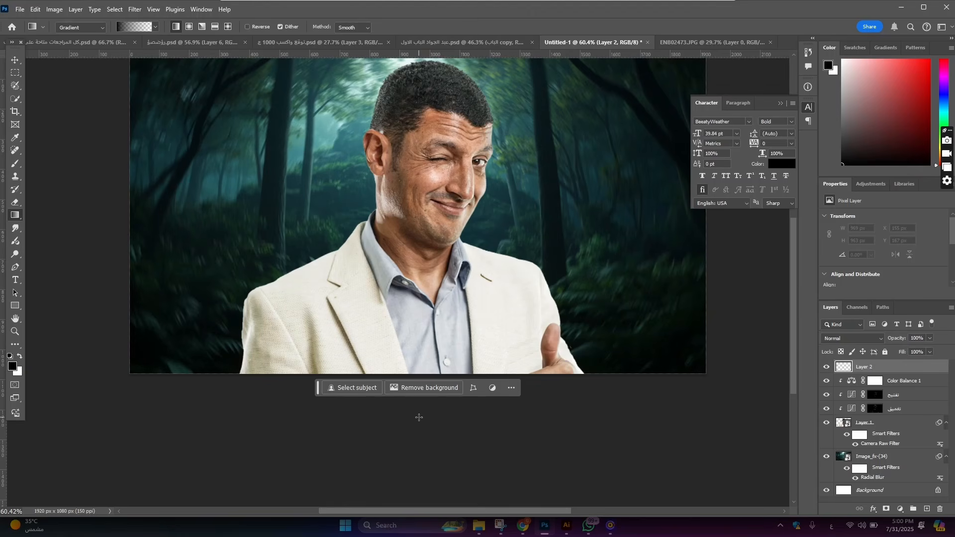
left_click_drag(422, 369, 422, 219)
key("v")
Compare the composition with the bottom black gradient hidden and shown, and examine how it blends both close up and in full.
scroll(445, 224, "down", 3)
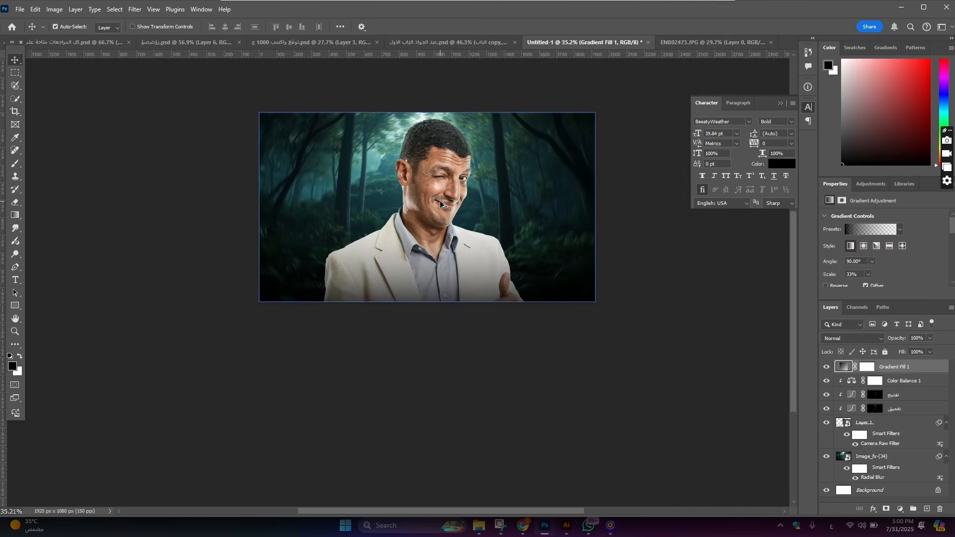
left_click(827, 367)
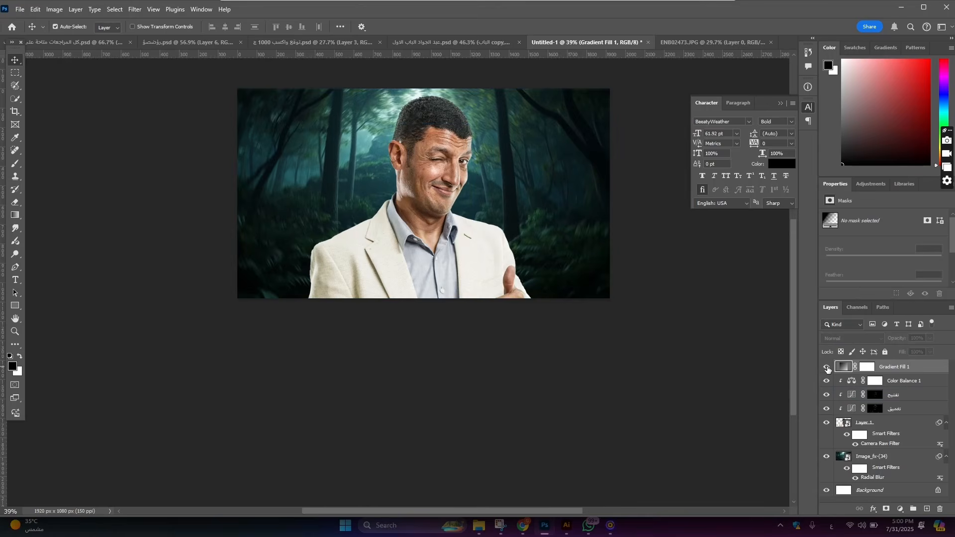
left_click(827, 367)
left_click(827, 368)
scroll(421, 189, "down", 4)
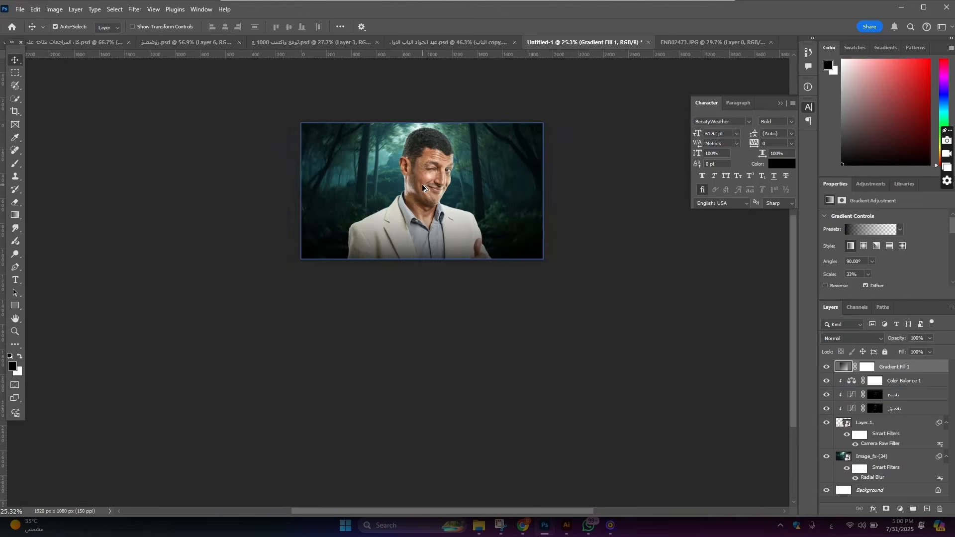
scroll(422, 188, "up", 12)
scroll(329, 179, "down", 3)
scroll(329, 180, "up", 3)
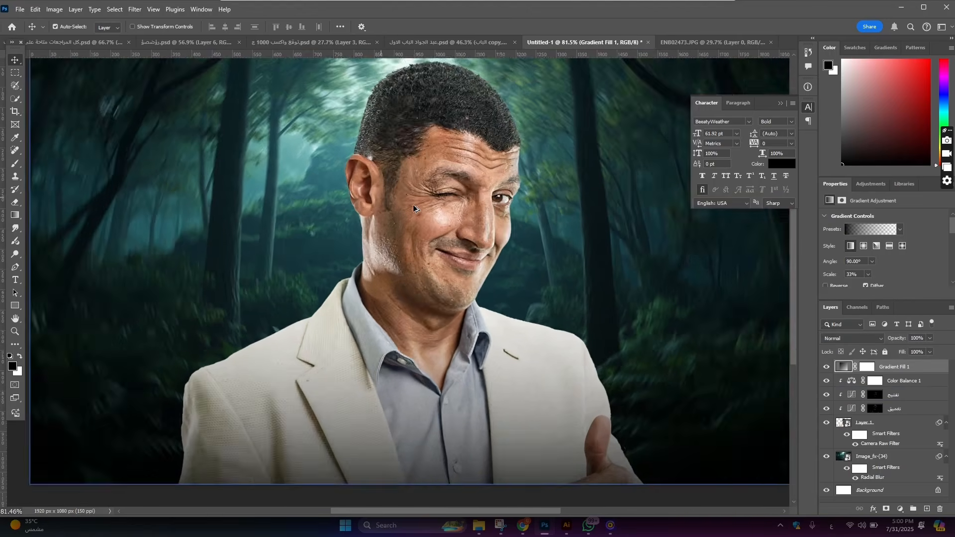
scroll(373, 194, "up", 2)
scroll(416, 208, "down", 2)
scroll(416, 208, "down", 1)
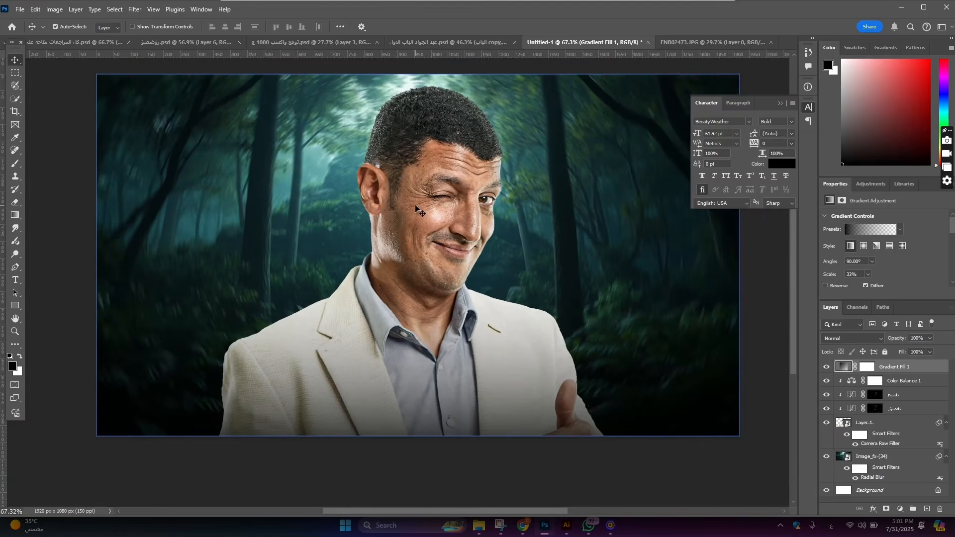
scroll(416, 208, "up", 4)
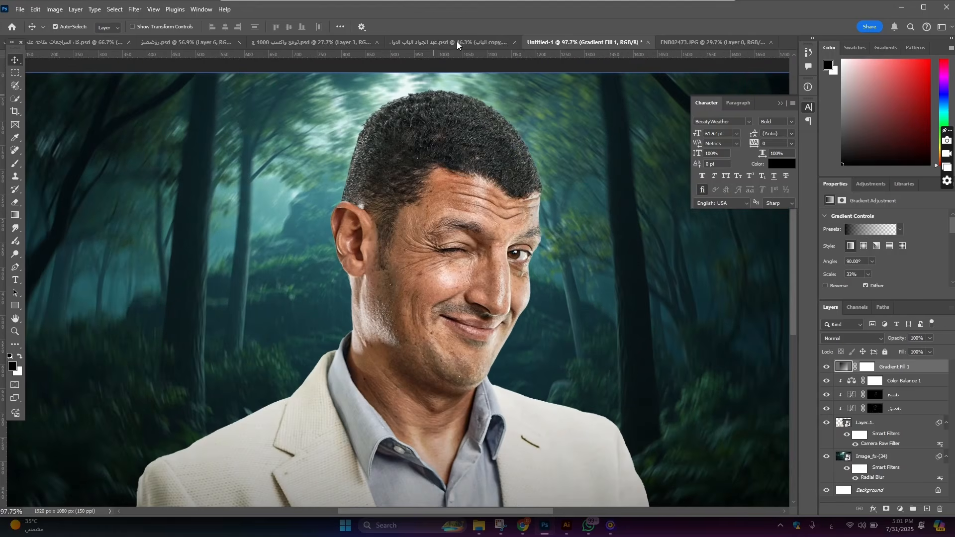
Open the finished reference thumbnail document and examine the skull eye patch over the man's eye up close.
left_click(457, 43)
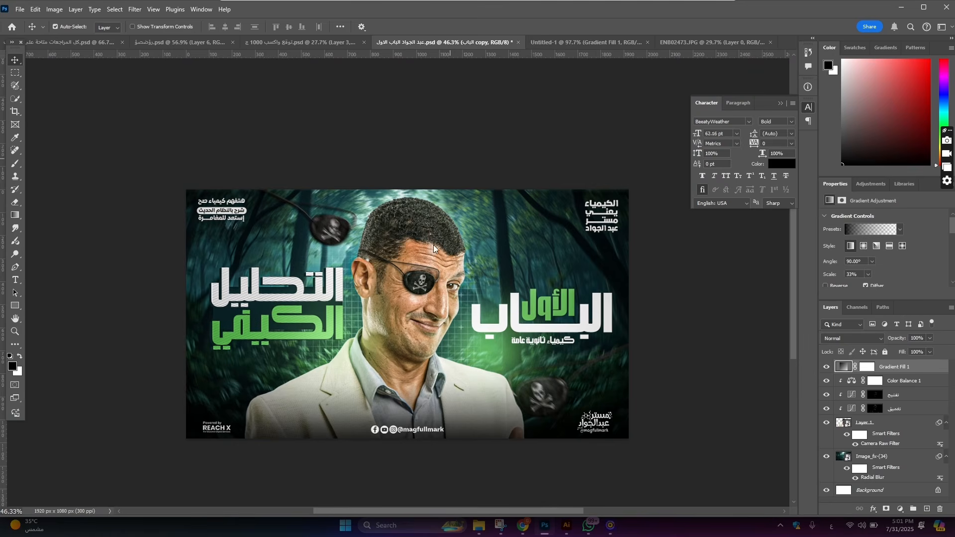
scroll(429, 271, "up", 5)
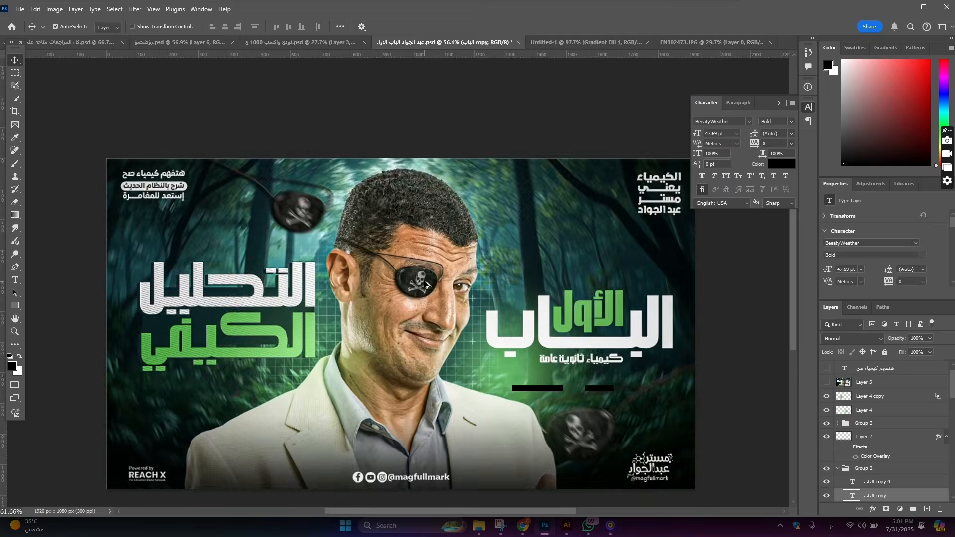
scroll(370, 274, "down", 1)
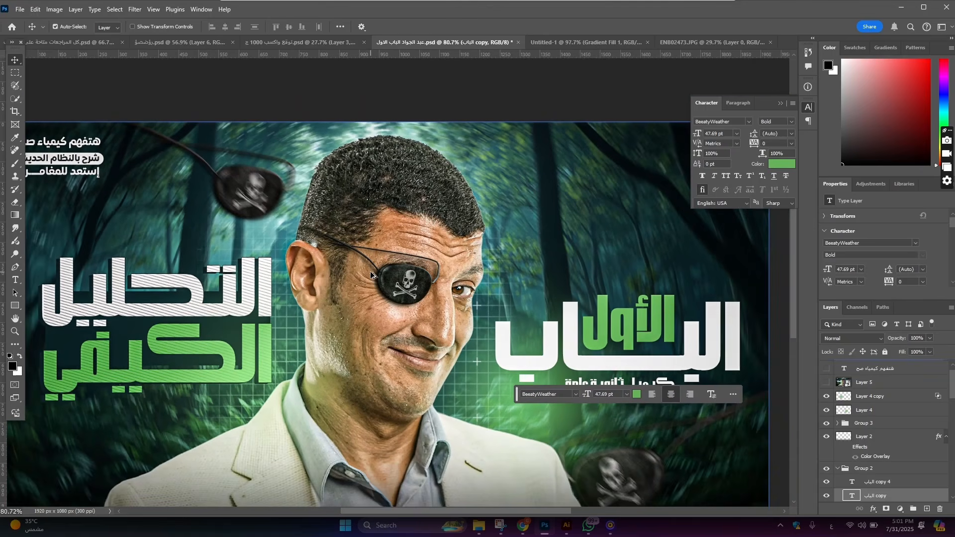
scroll(371, 274, "down", 1)
scroll(400, 261, "up", 1)
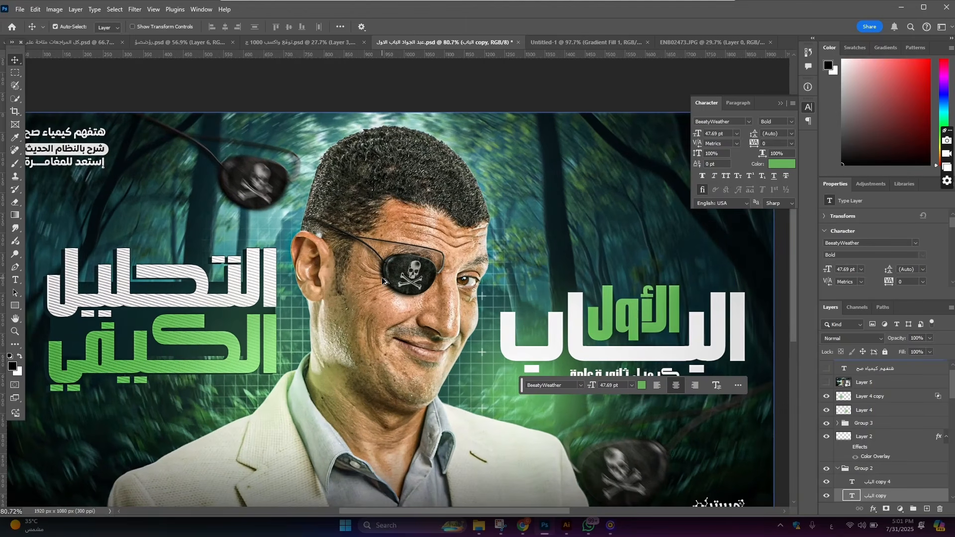
Switch to Chrome and enter "عين القراصنة" in the Google translator for translation from Arabic to English.
left_click(522, 526)
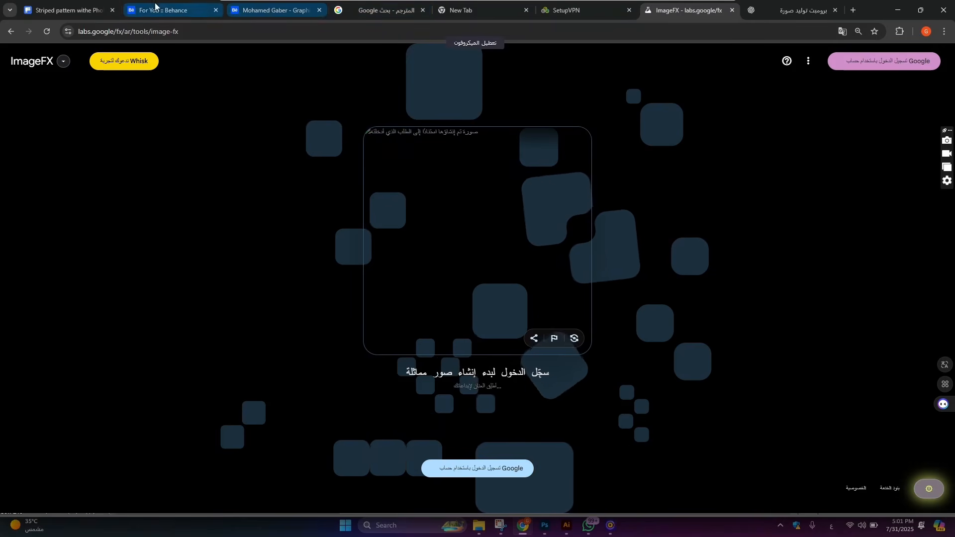
left_click(65, 10)
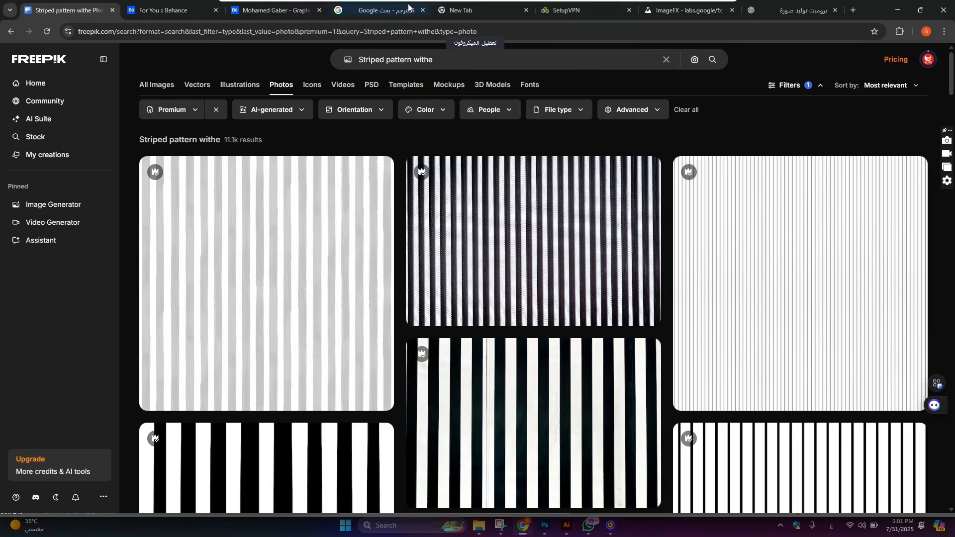
left_click(378, 16)
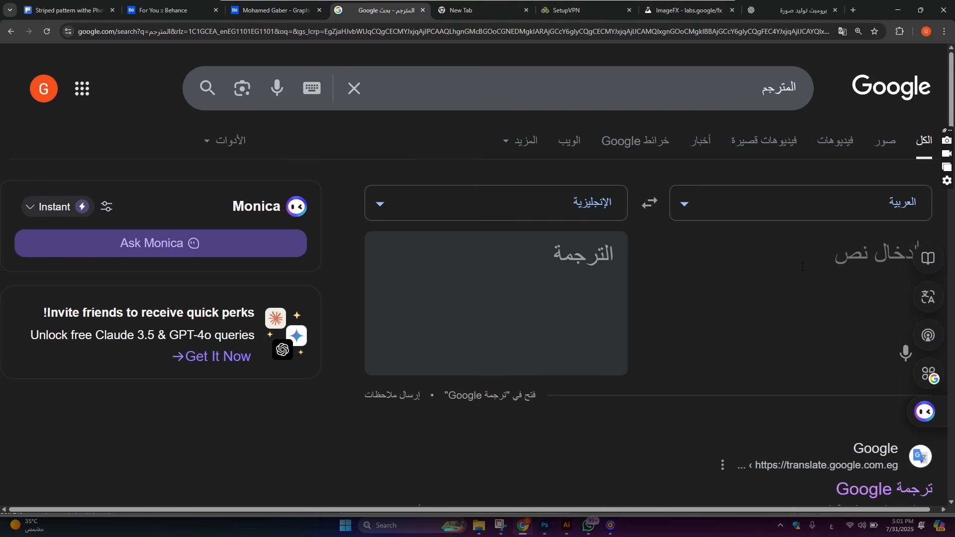
type("عي")
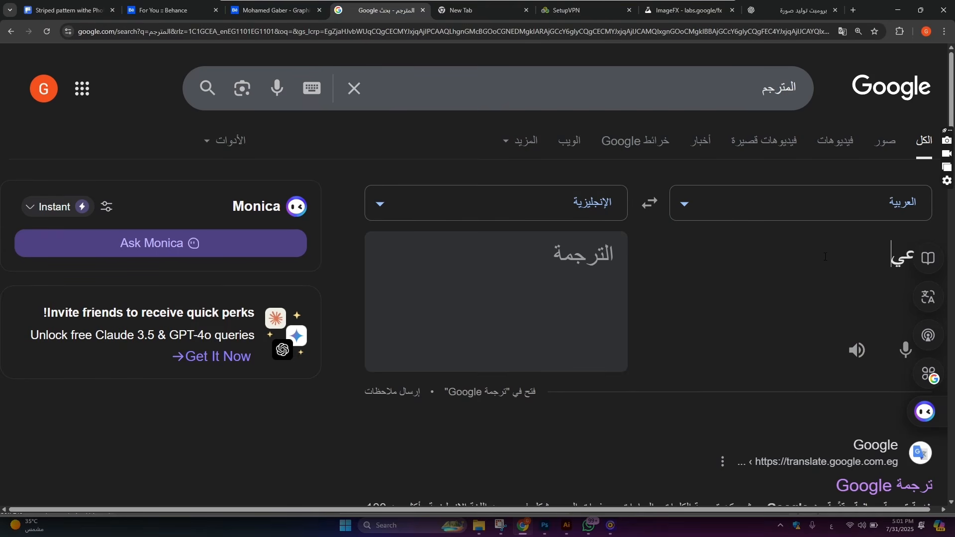
type("ن القراصنة")
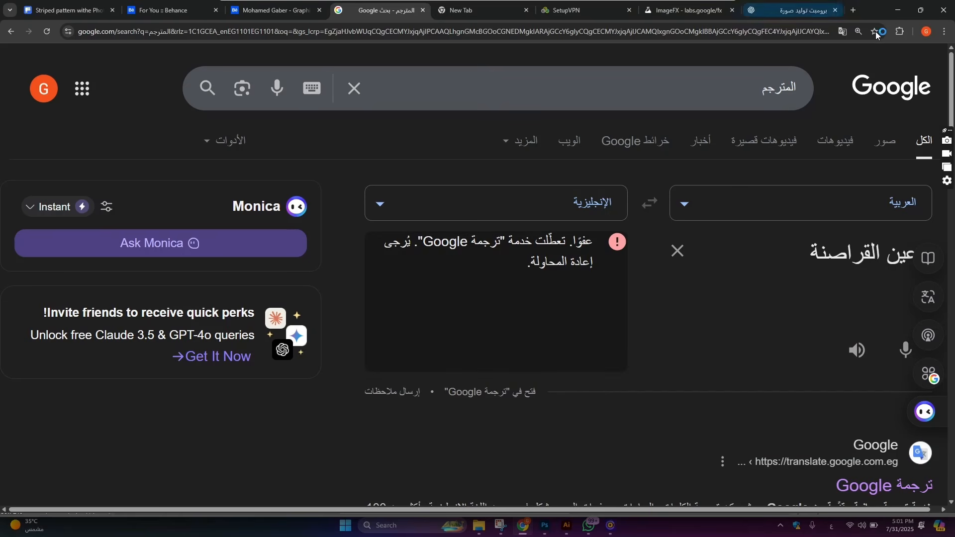
Disconnect the SetupVPN extension and reload the translator page.
left_click(900, 31)
left_click(798, 174)
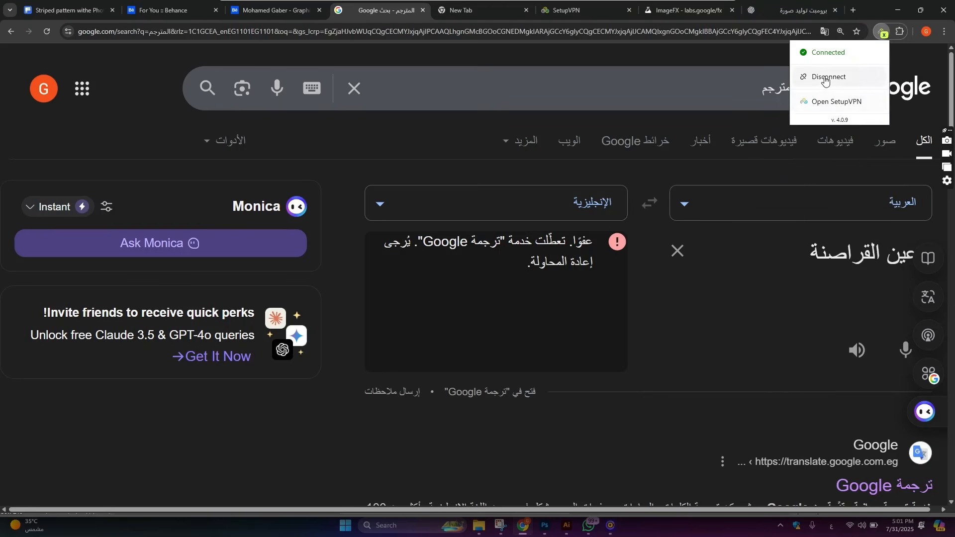
left_click(597, 297)
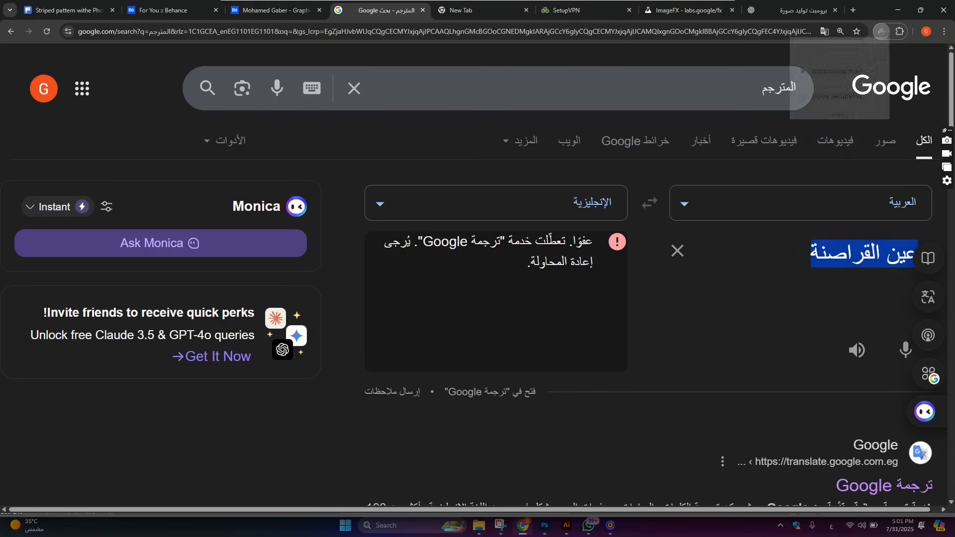
left_click(46, 32)
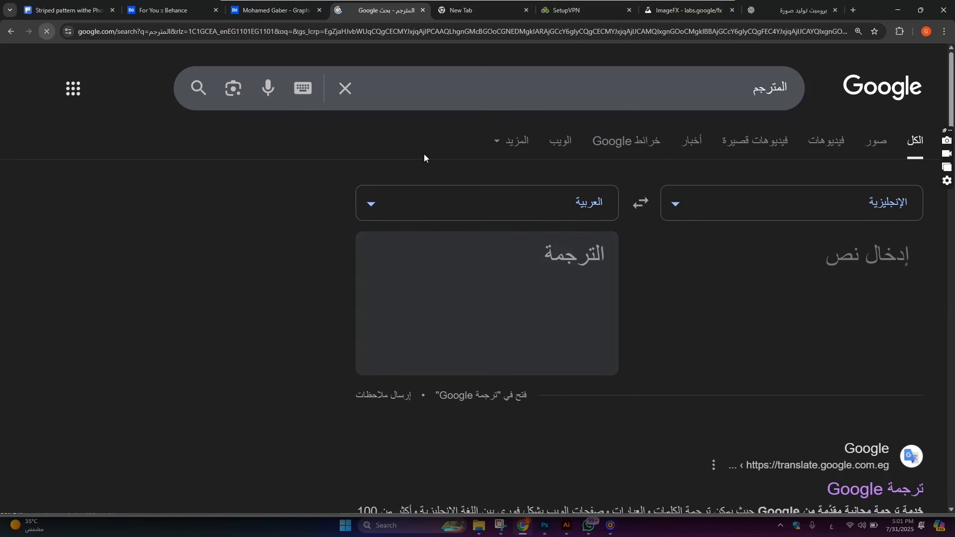
Translate "عين القراصنة" from Arabic into English and copy the translation.
left_click(835, 260)
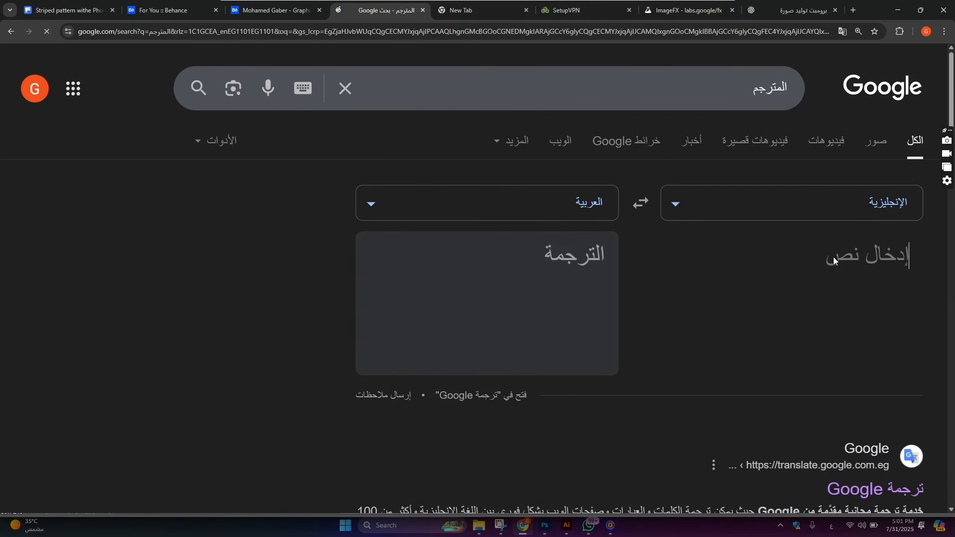
type("عين الرقاصنة")
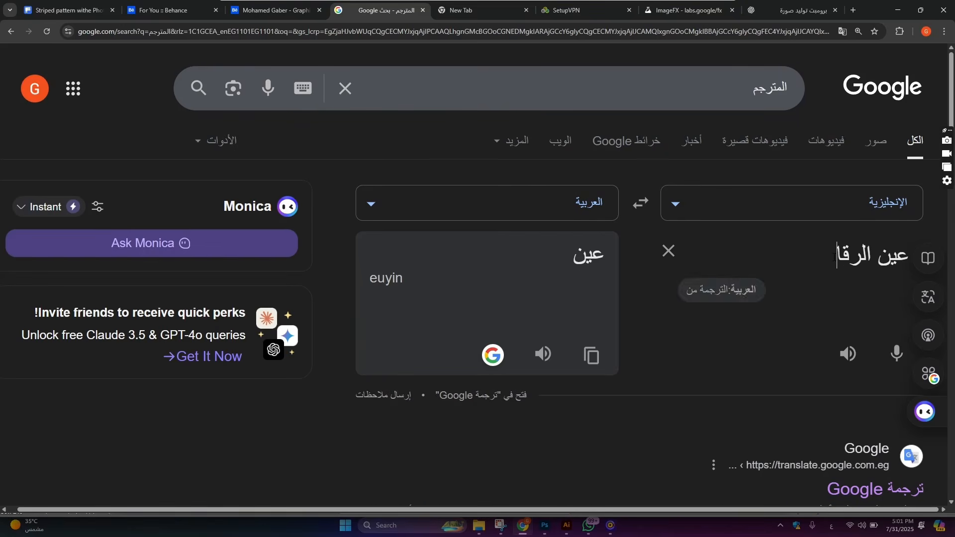
key("BackSpace")
key("BackSpace")
key("BackSpace")
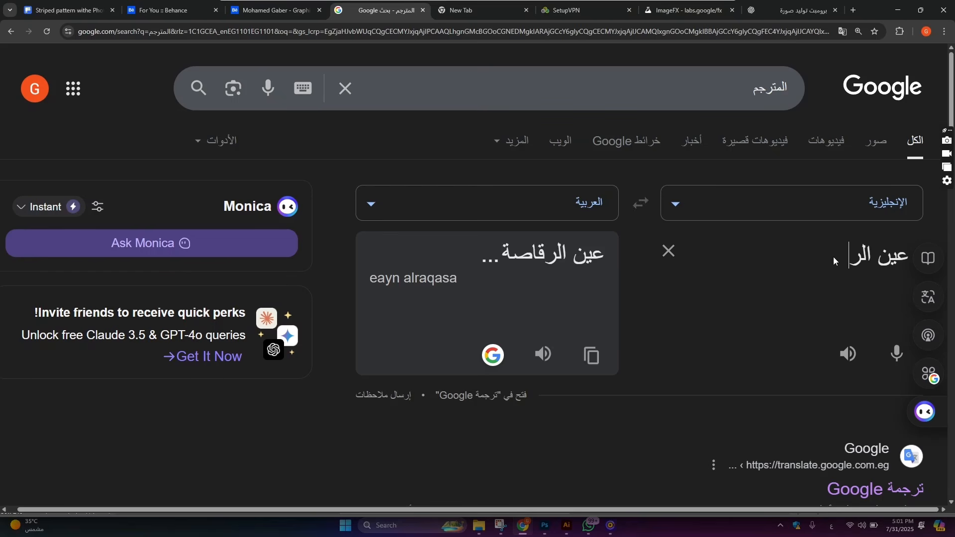
key("BackSpace")
type("قراصن")
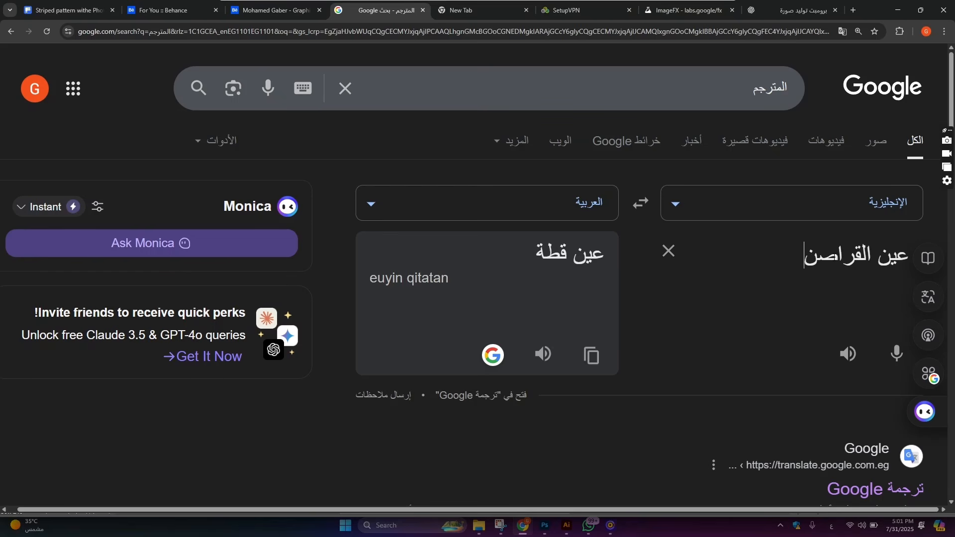
type("ة")
left_click(640, 201)
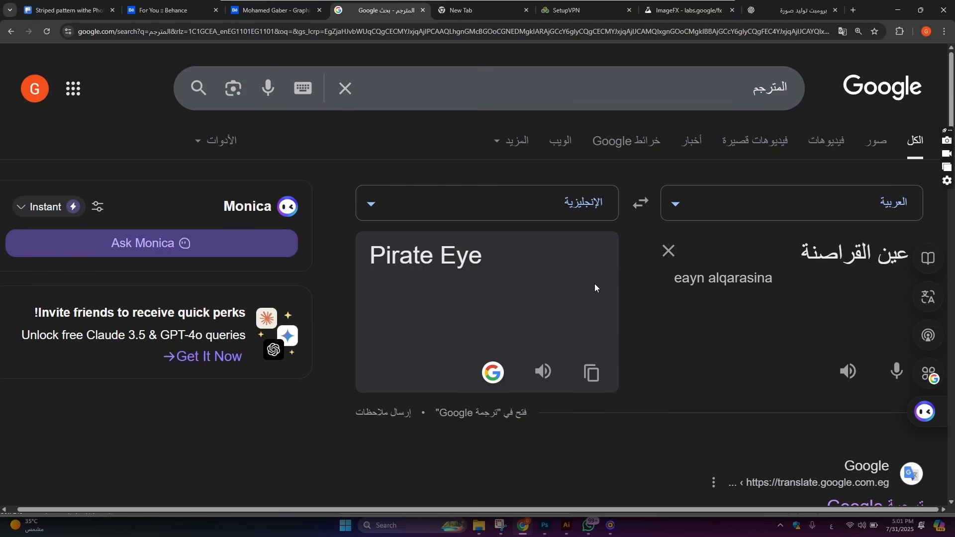
left_click(592, 378)
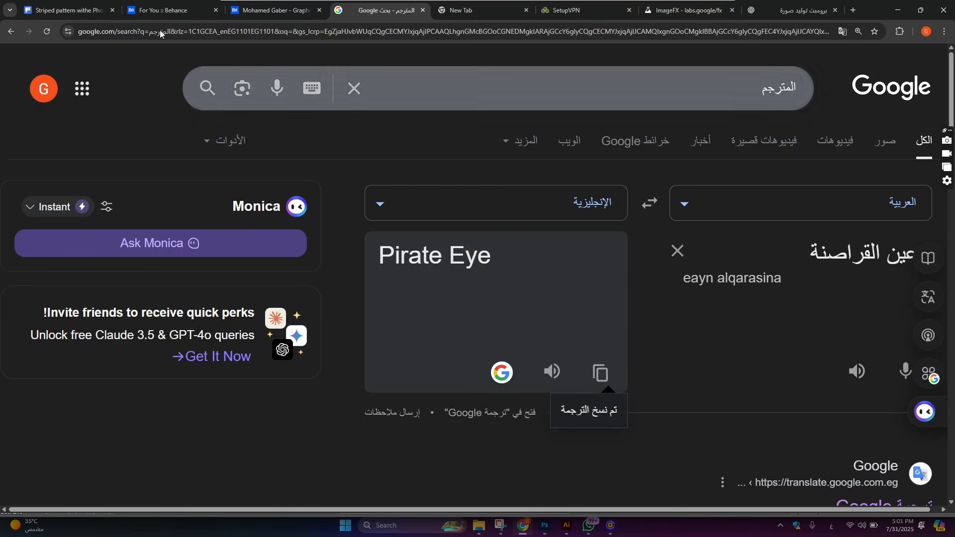
Search Freepik's premium photos for "Pirate Eye" and browse the results for an eye patch image.
left_click(65, 10)
left_click(387, 61)
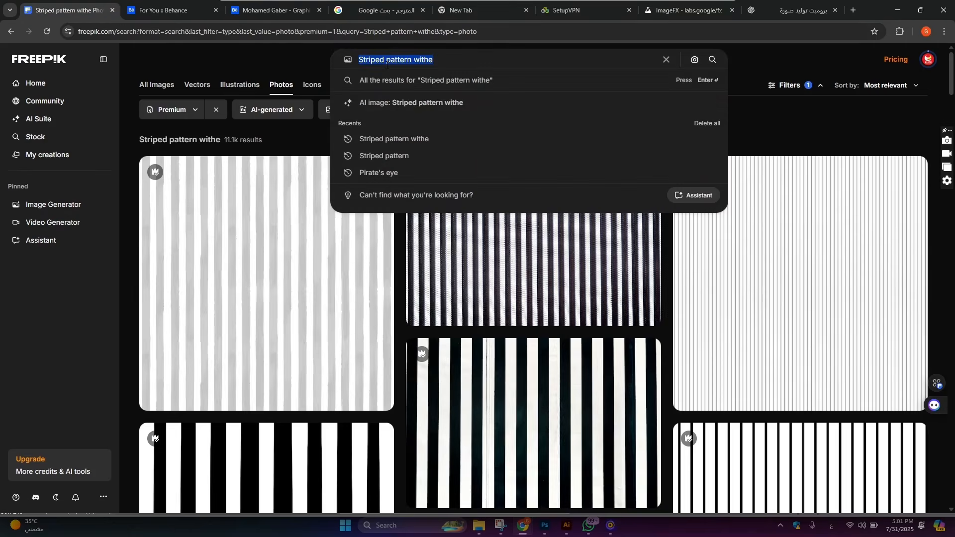
key("ctrl+v")
key("Return")
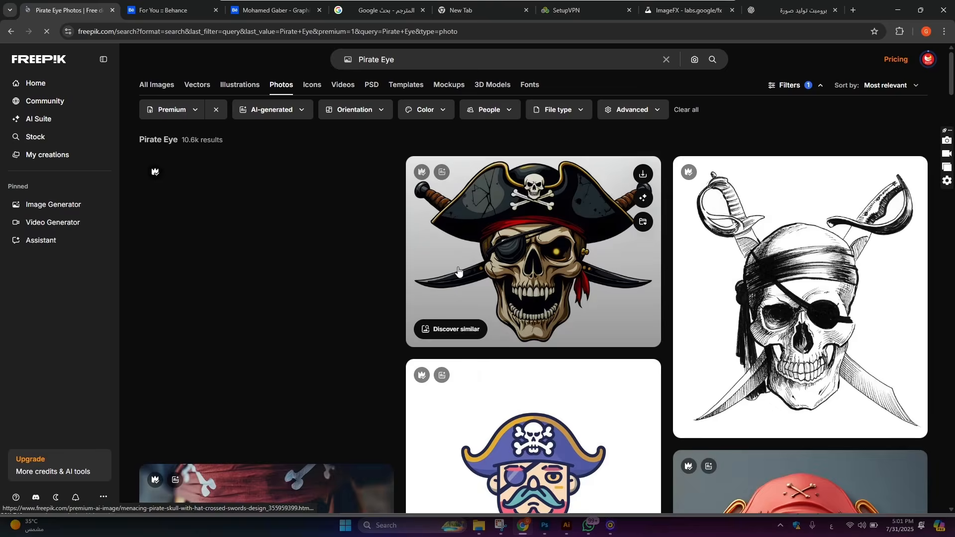
scroll(477, 264, "down", 10)
scroll(448, 259, "down", 3)
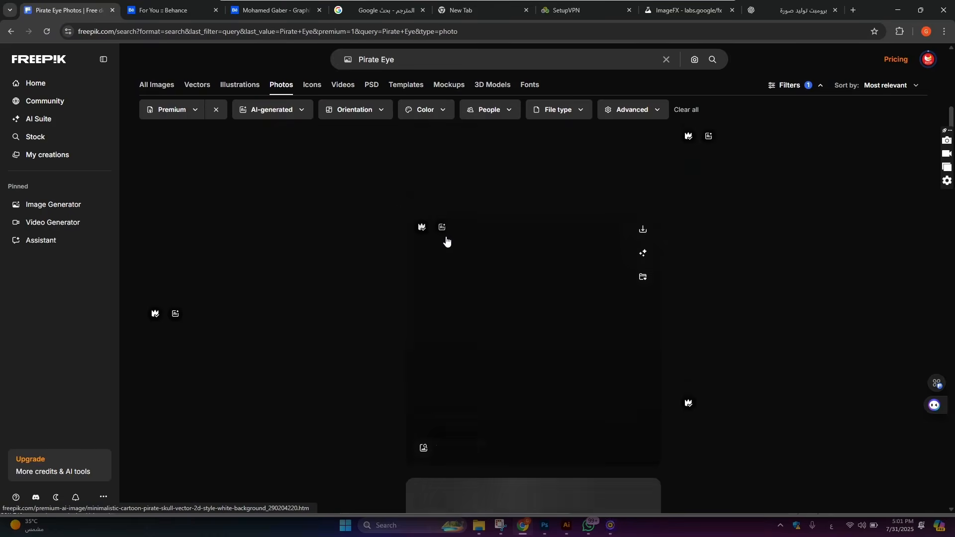
Browse the Premium photo results for Pirate Eye for a suitable eye patch image.
scroll(446, 241, "down", 4)
scroll(447, 241, "up", 4)
scroll(446, 242, "down", 18)
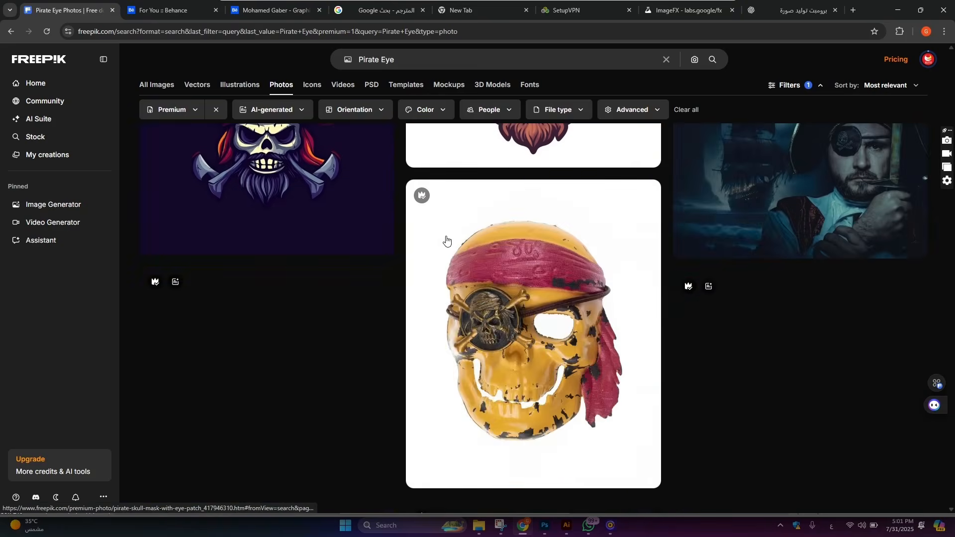
scroll(469, 277, "up", 5)
scroll(468, 308, "down", 4)
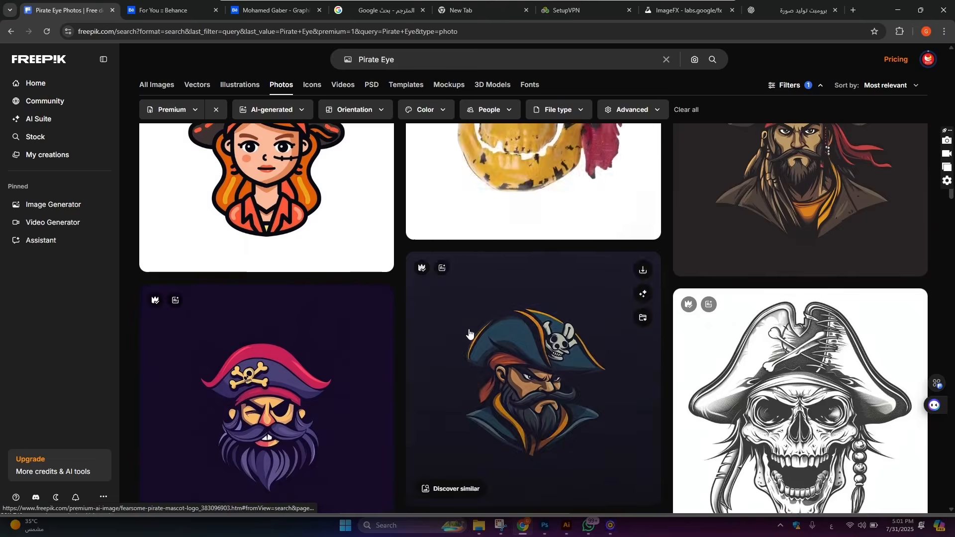
scroll(470, 333, "up", 5)
scroll(469, 333, "up", 15)
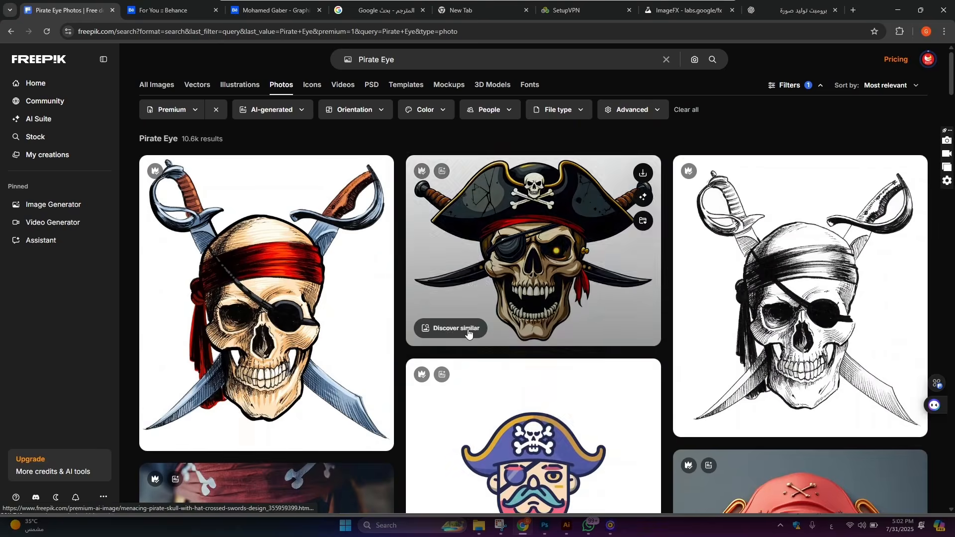
scroll(469, 333, "down", 14)
scroll(468, 335, "down", 20)
scroll(348, 386, "up", 10)
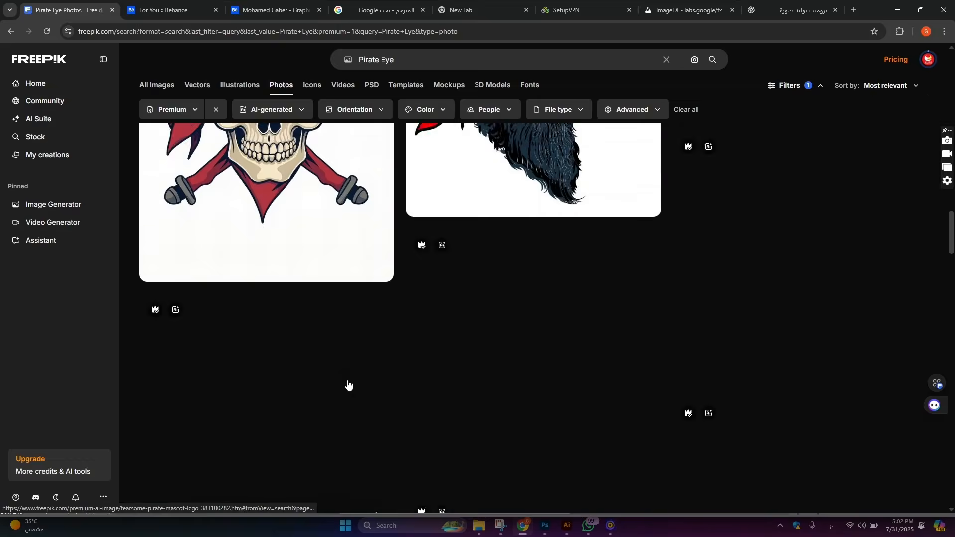
Show the PSD results for Pirate Eye and look through them for a suitable eye patch.
left_click(373, 85)
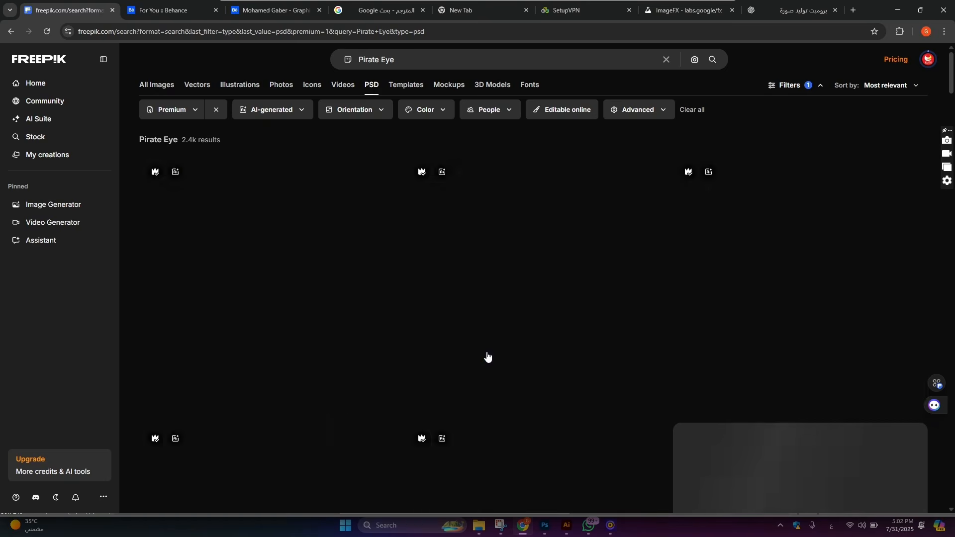
scroll(487, 356, "down", 10)
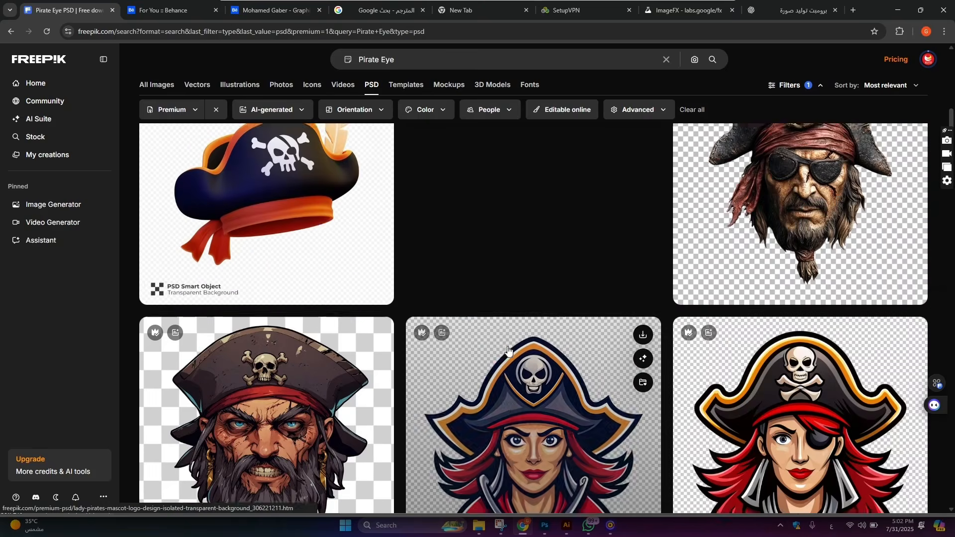
scroll(508, 351, "down", 10)
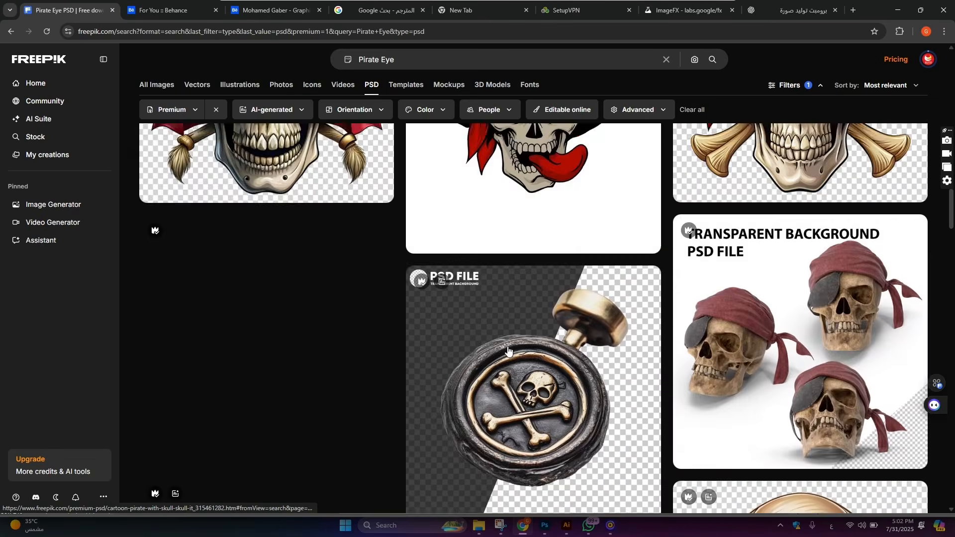
scroll(508, 352, "down", 5)
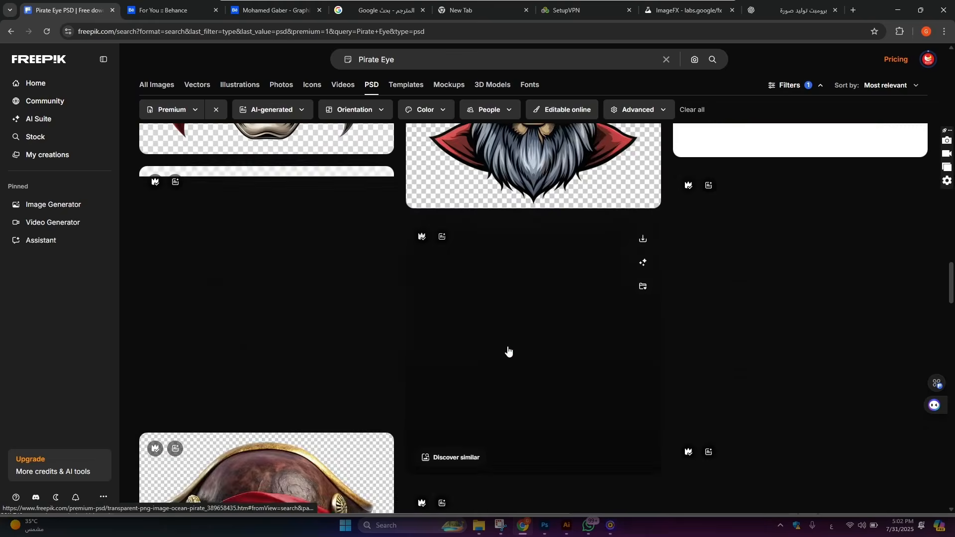
scroll(459, 352, "down", 10)
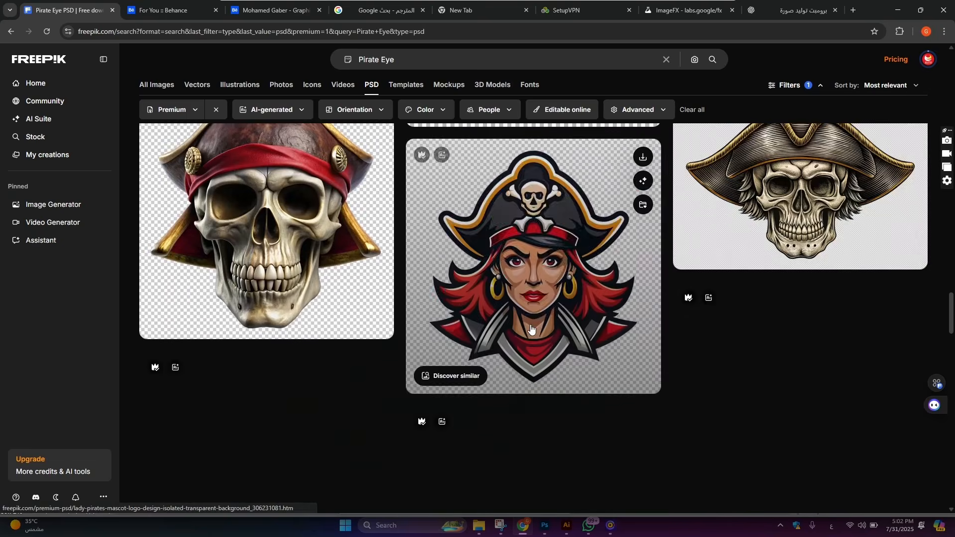
scroll(448, 325, "down", 5)
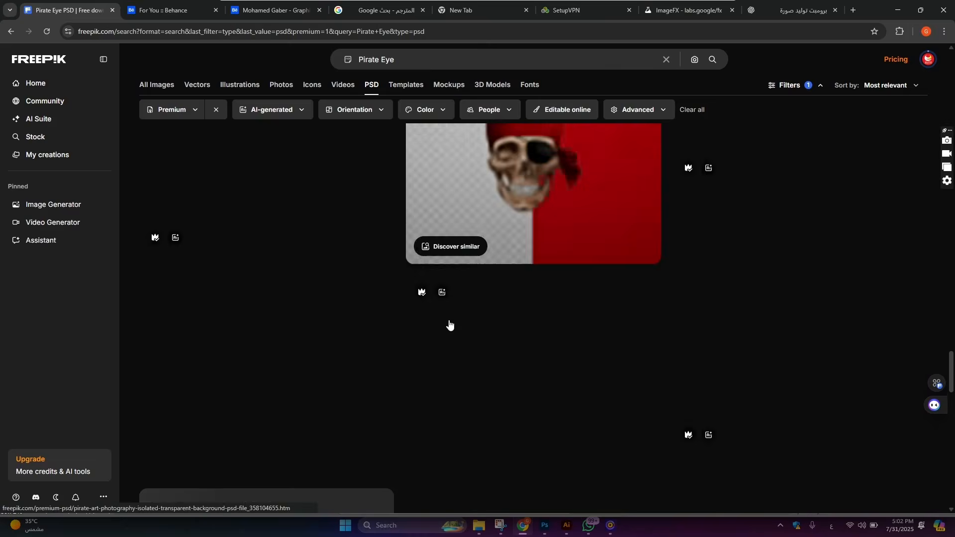
scroll(458, 330, "down", 10)
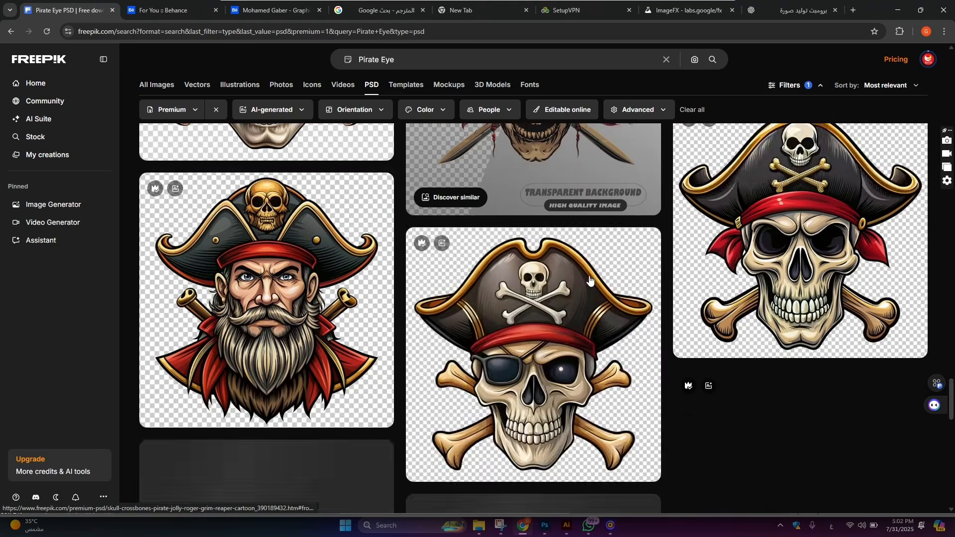
scroll(572, 339, "down", 4)
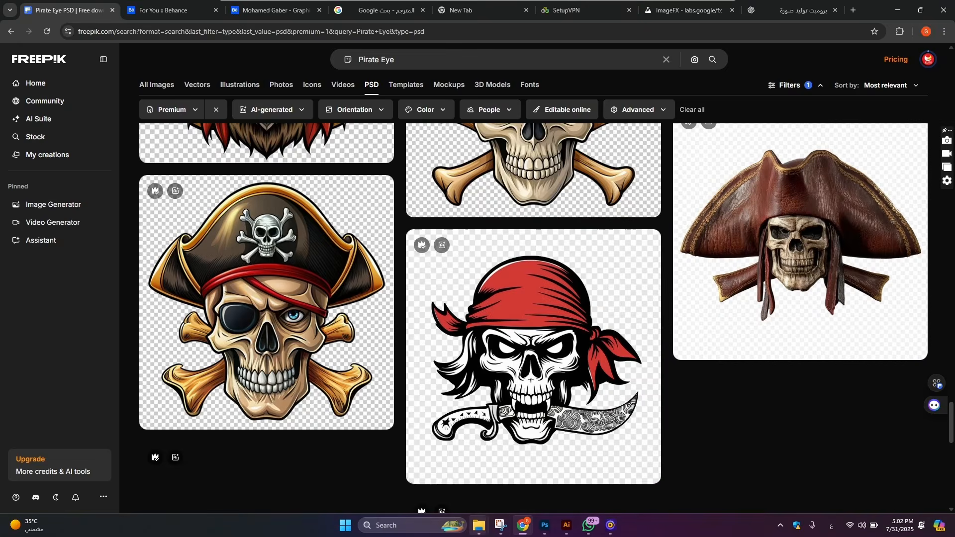
Open the eye patch file عين القراصنة.psd in Photoshop and inspect the patch.
mouse_move(479, 526)
left_click(527, 484)
double_click(356, 120)
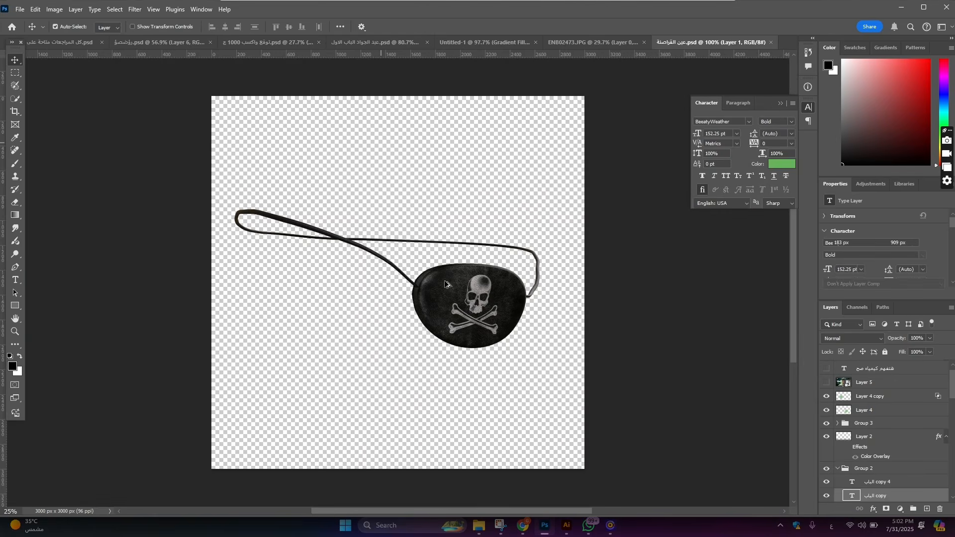
scroll(447, 284, "up", 2)
scroll(463, 291, "down", 4)
scroll(460, 279, "up", 3)
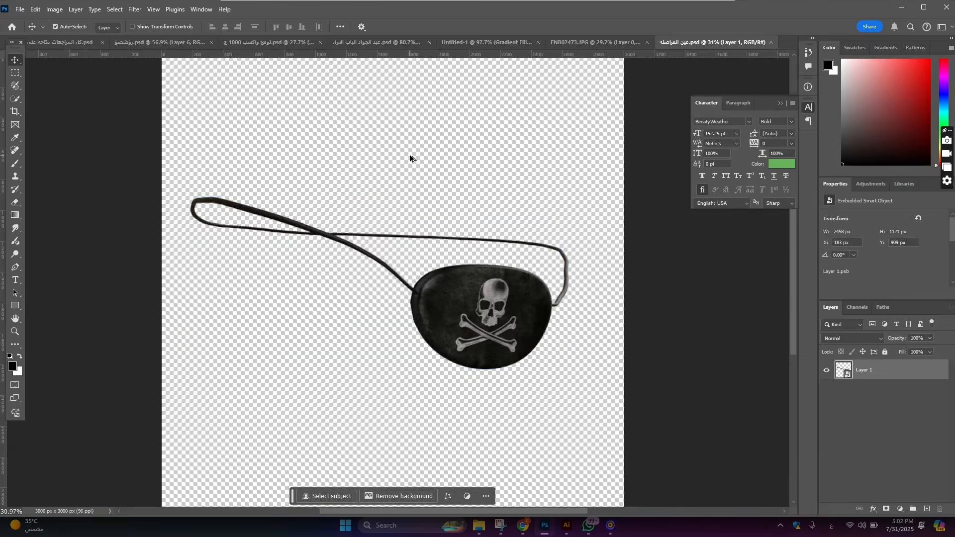
Copy the eye patch layer into the Untitled-1 document and place it directly above Layer 1 inside the man's clipping group.
scroll(452, 265, "down", 2)
left_click_drag(873, 371, 490, 194)
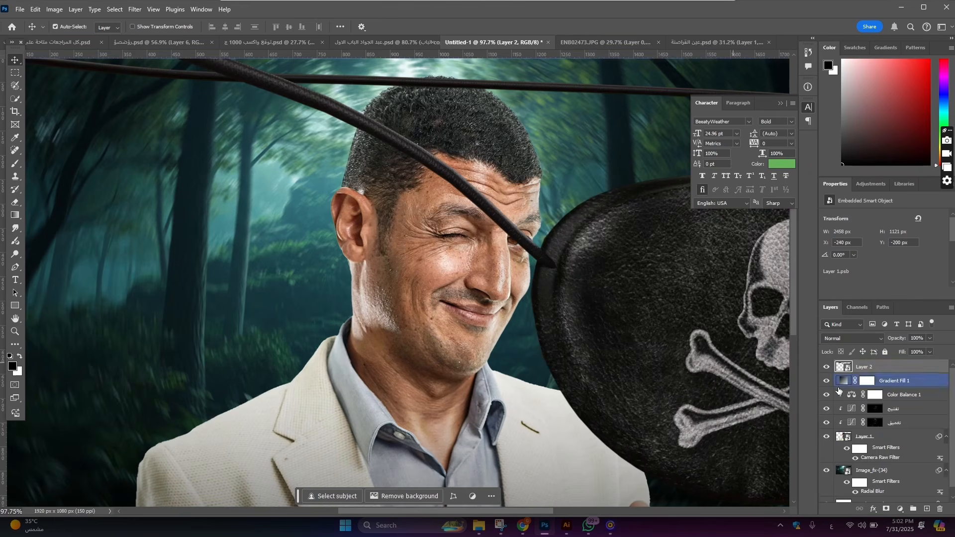
left_click_drag(886, 371, 885, 430)
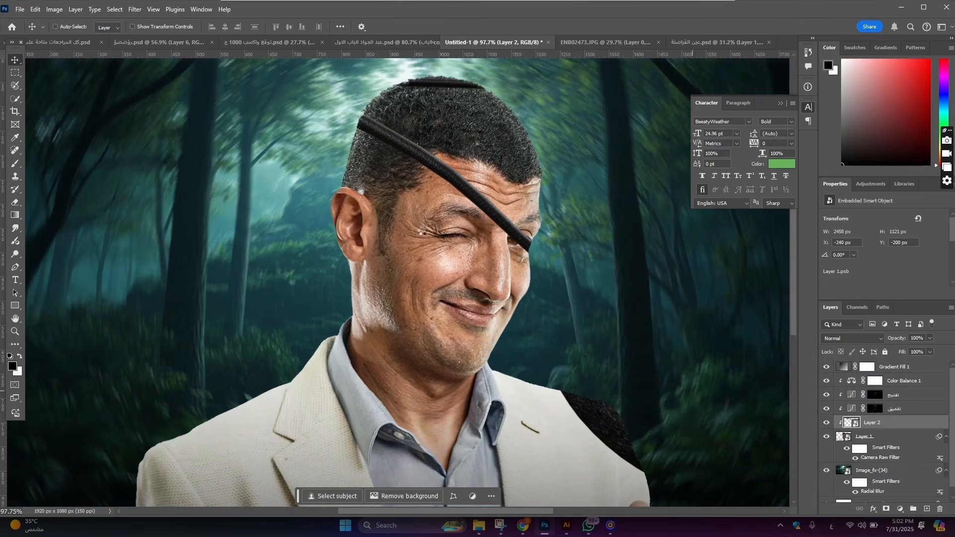
Scale the eye patch down to about 11.3% and rotate it about 4.43° on the man's face.
key("ctrl+t")
key("ctrl+0")
left_click_drag(219, 235, 366, 233)
scroll(414, 237, "up", 2)
scroll(414, 237, "up", 2)
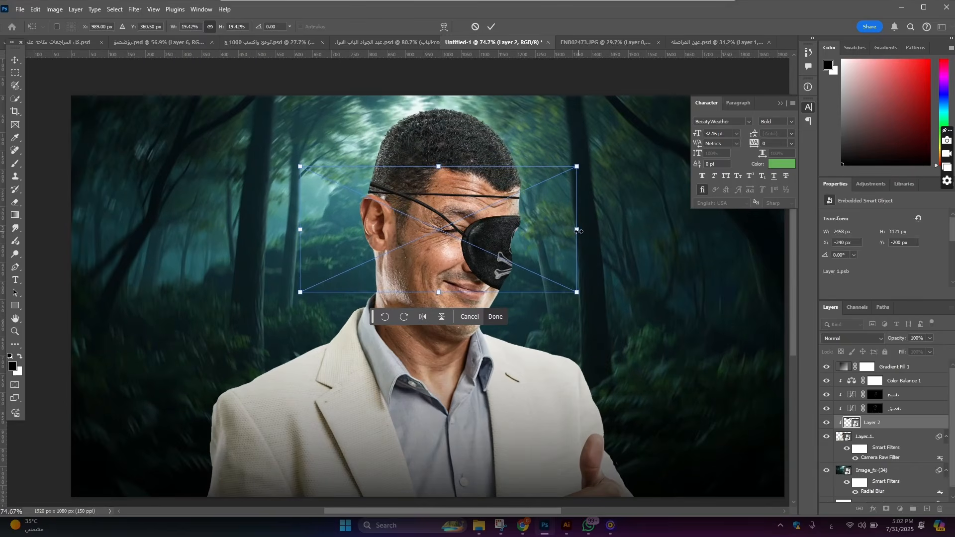
left_click_drag(581, 229, 481, 223)
scroll(436, 249, "up", 2)
left_click_drag(542, 175, 534, 193)
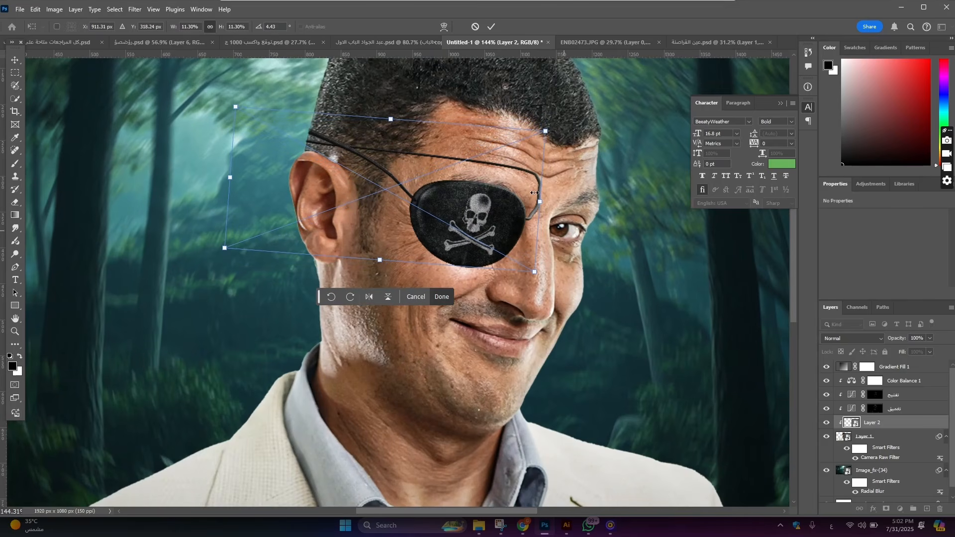
Shrink the eye patch further to about 8.57% and position it over the man's eye nearest his visible ear.
left_click_drag(545, 132, 513, 144)
left_click_drag(466, 184, 505, 189)
left_click_drag(412, 136, 413, 150)
left_click_drag(443, 202, 446, 192)
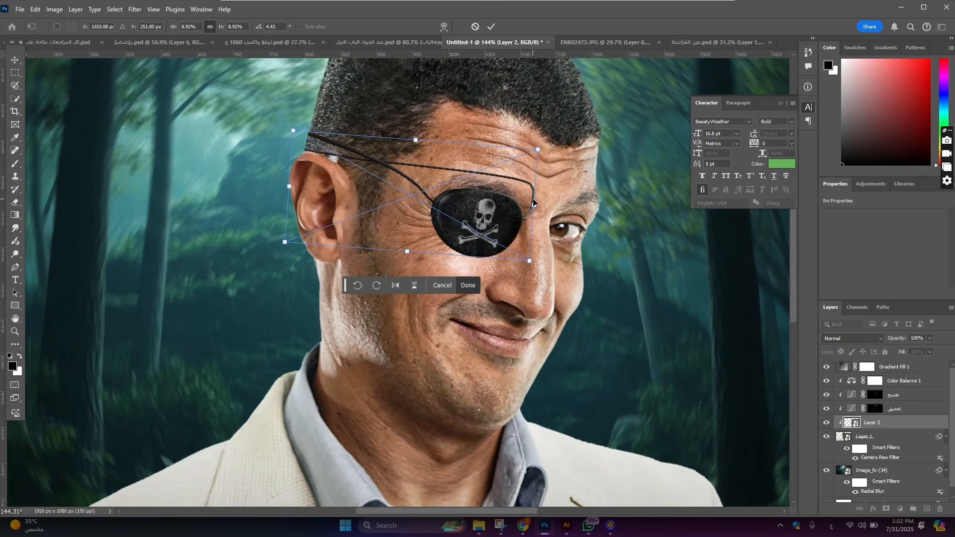
left_click_drag(535, 204, 539, 205)
key("ctrl+z")
left_click_drag(407, 250, 408, 246)
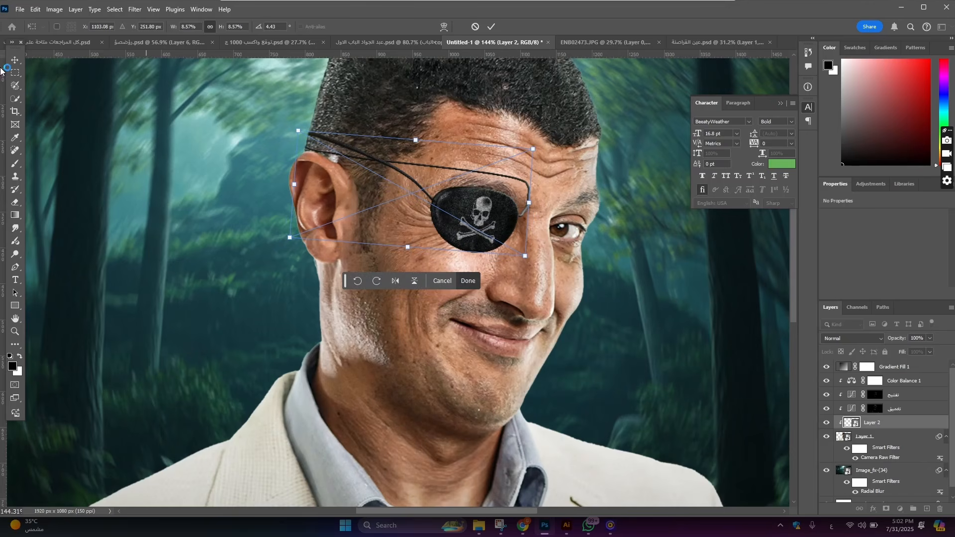
key("Return")
Examine how the eye patch and its straps fit the man's face, both close up and from a distance.
scroll(487, 227, "down", 12)
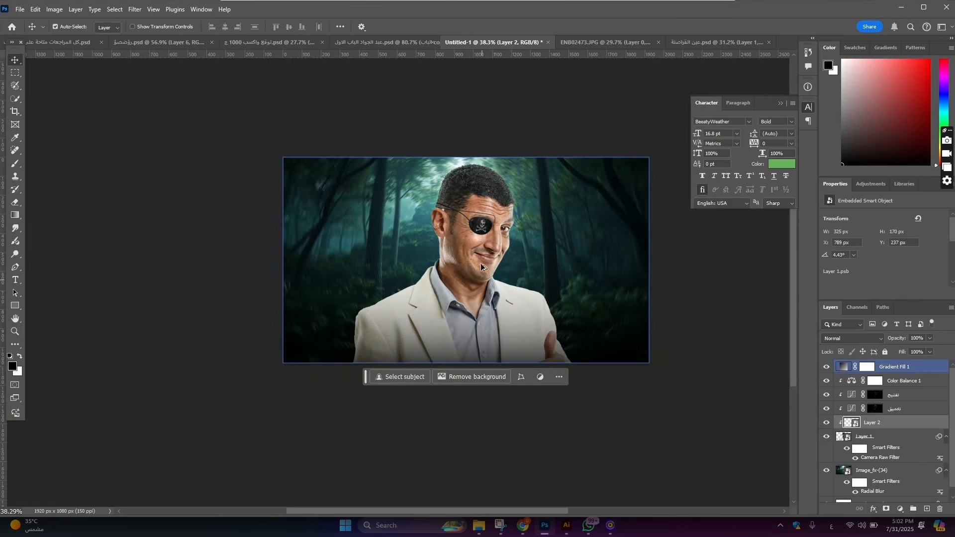
scroll(488, 225, "up", 6)
scroll(487, 226, "up", 6)
scroll(389, 161, "down", 5)
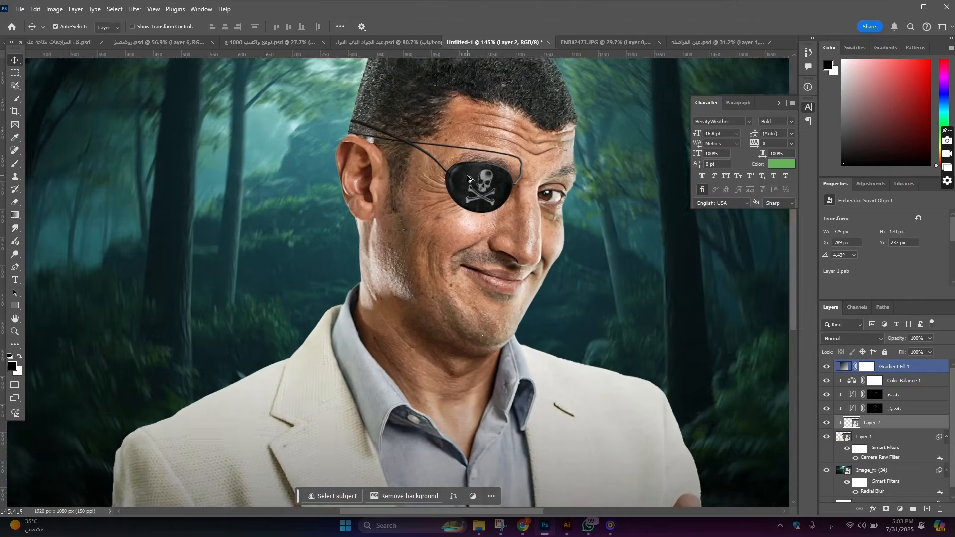
scroll(389, 162, "down", 1)
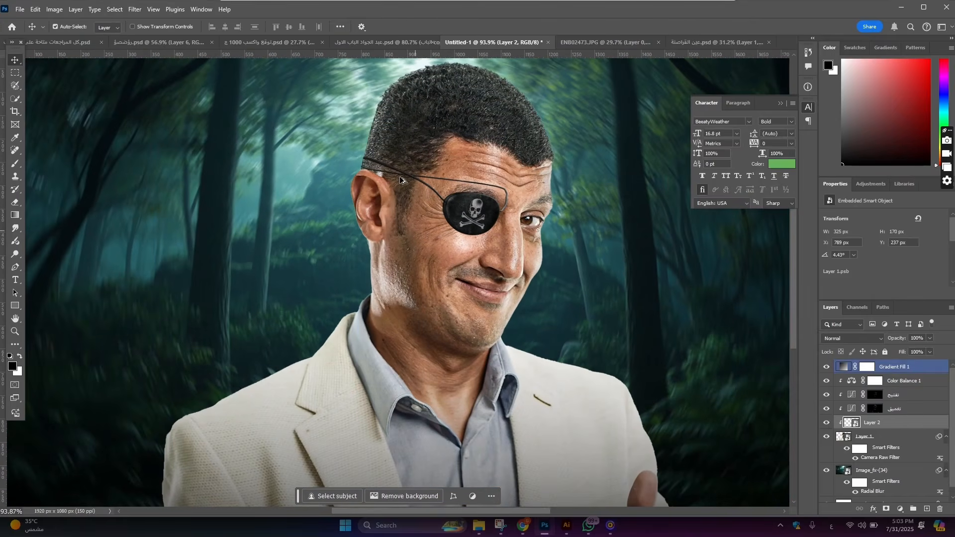
scroll(401, 177, "up", 3)
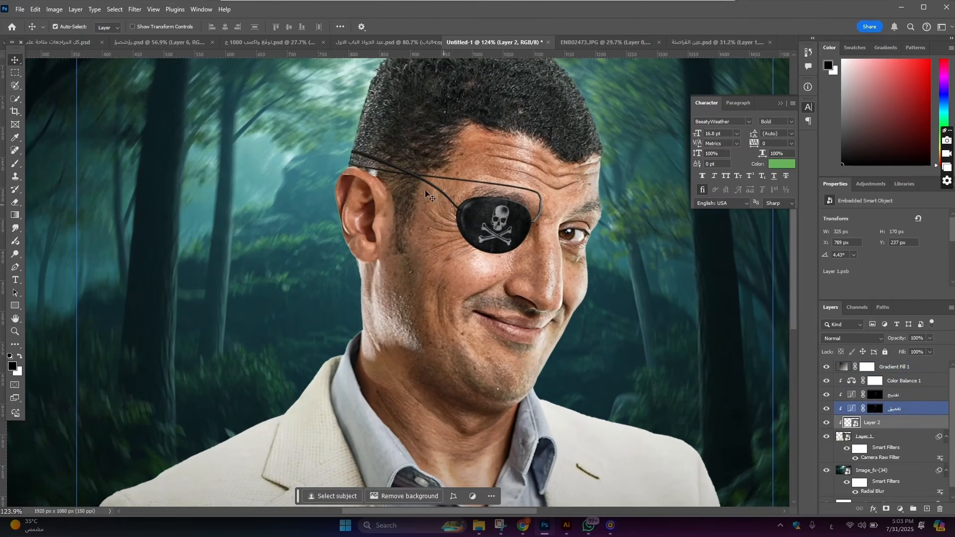
scroll(380, 174, "up", 3)
scroll(480, 214, "down", 3)
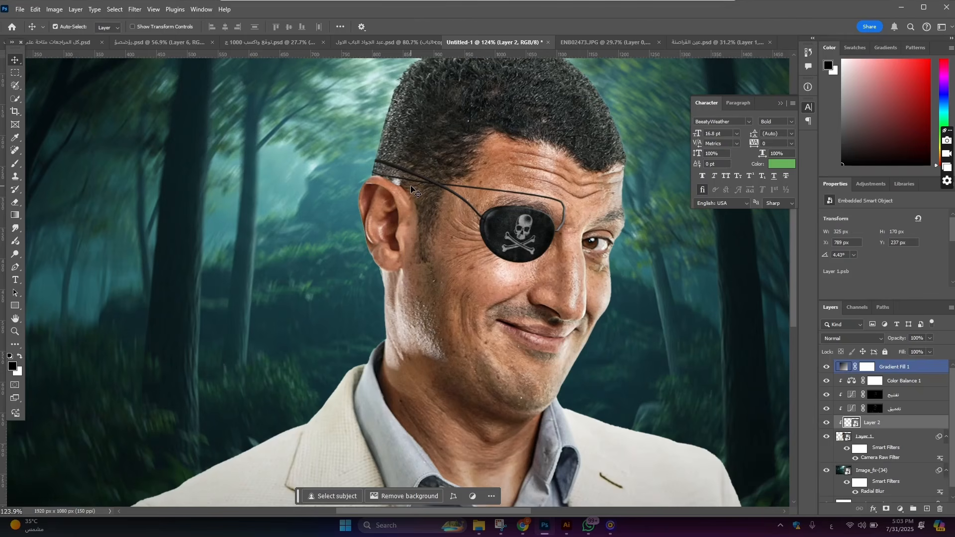
scroll(418, 173, "down", 3)
scroll(478, 212, "up", 5)
scroll(483, 207, "down", 3)
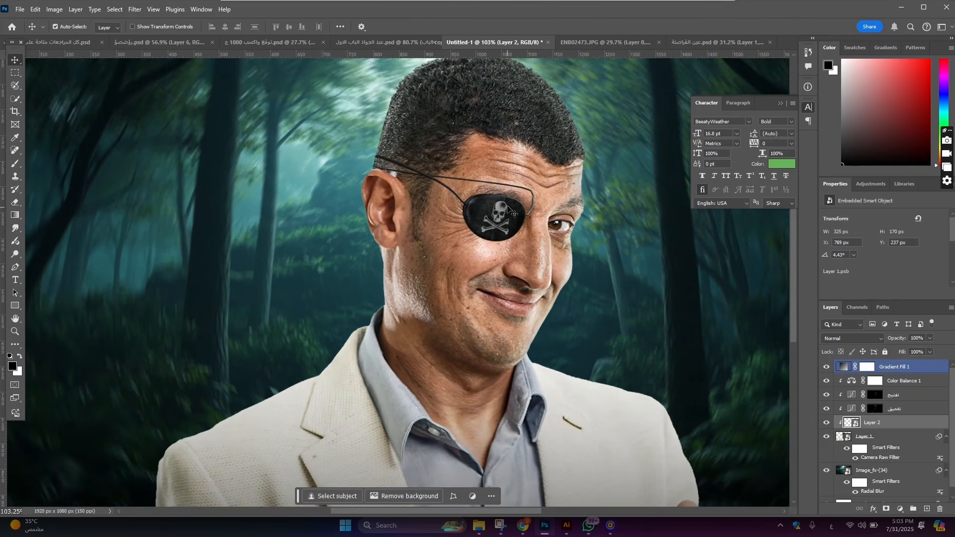
Rotate the eye patch layer to about 6.93° so it follows the tilt of the man's face.
left_click(494, 209)
left_click(868, 422)
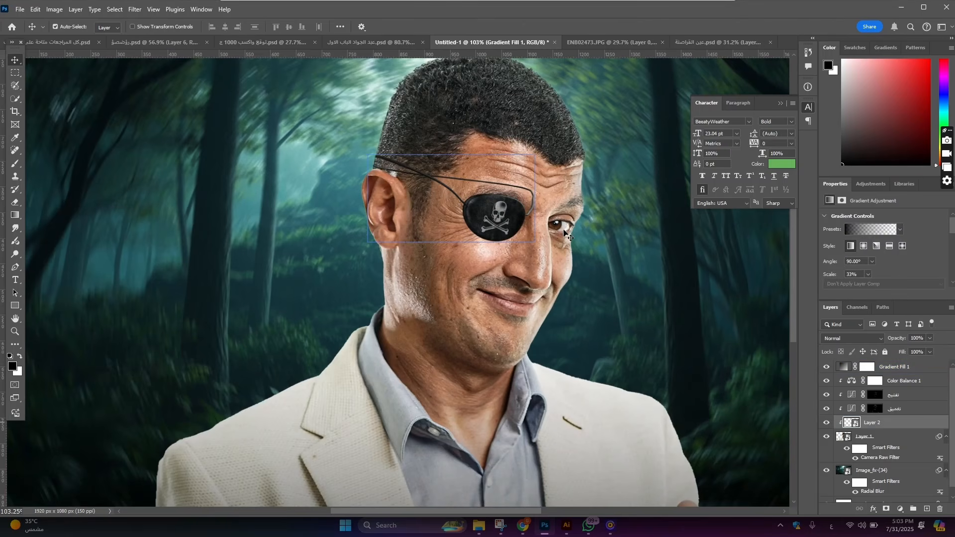
key("ctrl+t")
left_click_drag(568, 233, 563, 209)
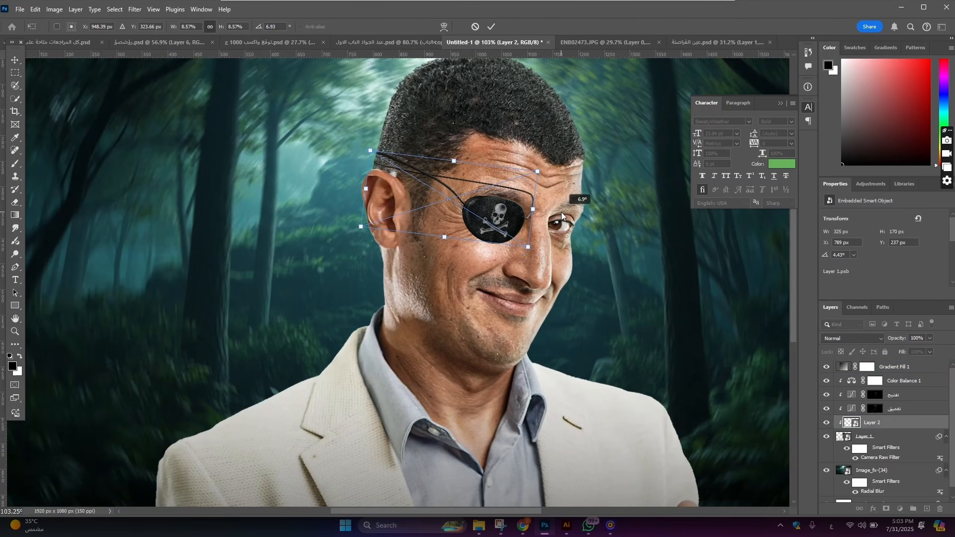
left_click(15, 61)
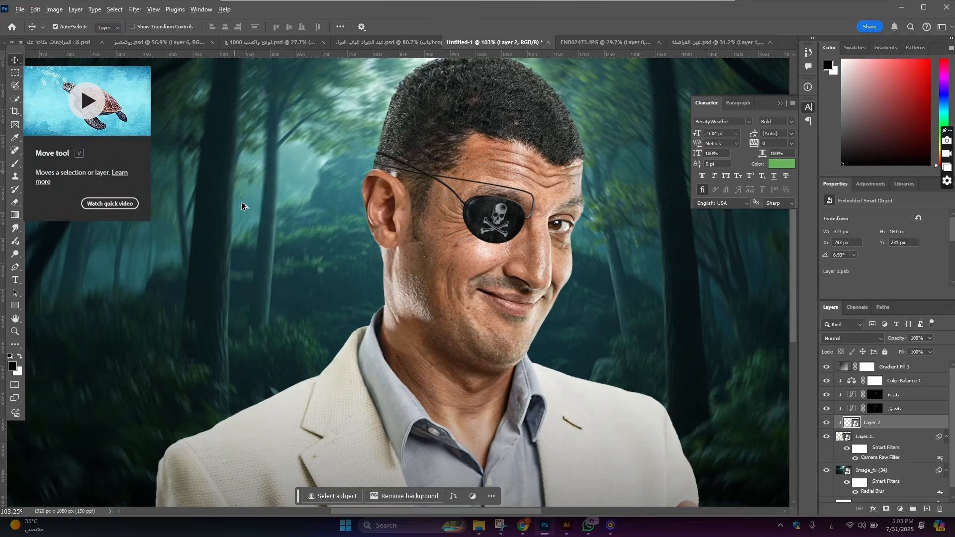
Add a new empty layer between Layer 1 and the eye patch layer, within the clipping group.
scroll(244, 206, "down", 4)
scroll(282, 232, "up", 3)
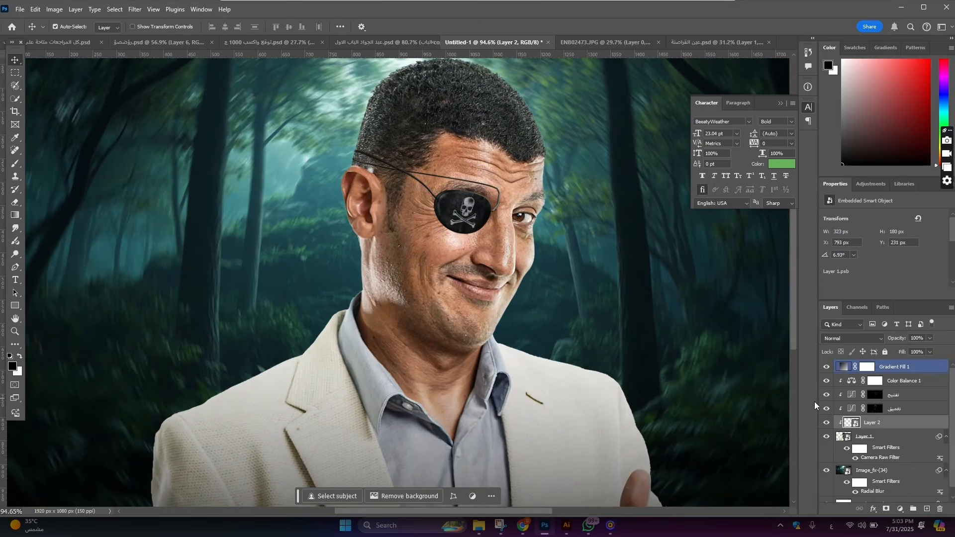
left_click(876, 440)
key("ctrl+shift+alt+n")
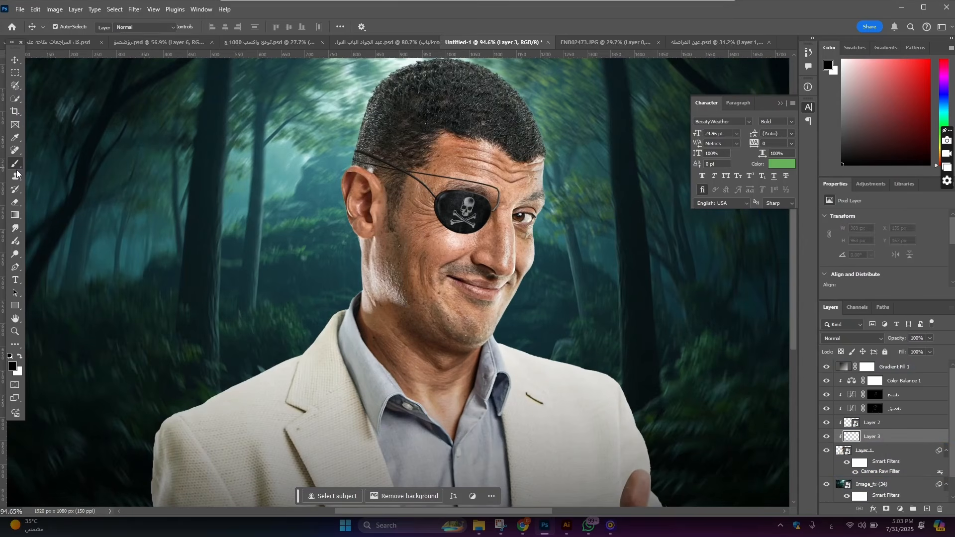
Paint a soft black shadow on the skin around the eye patch's edge with a size 30 brush.
left_click(16, 166)
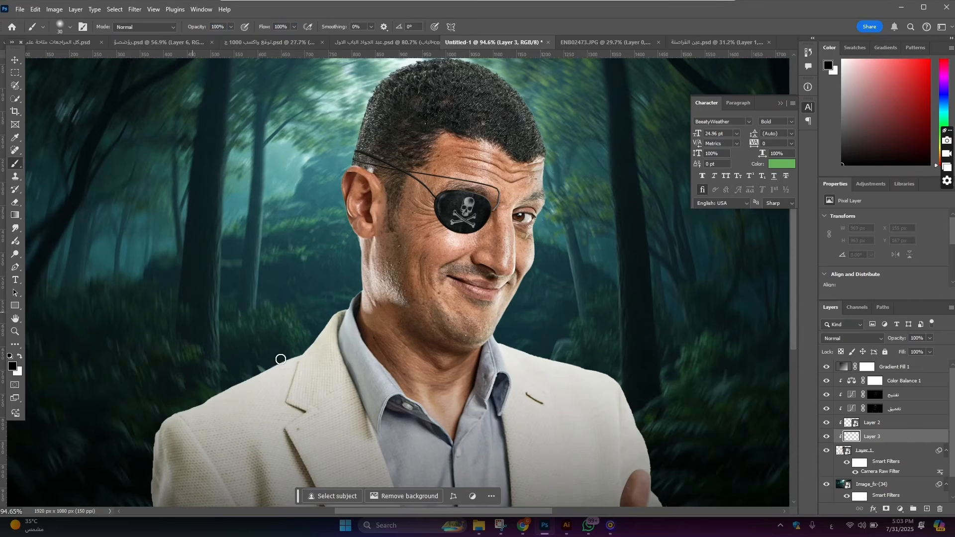
scroll(472, 204, "up", 6)
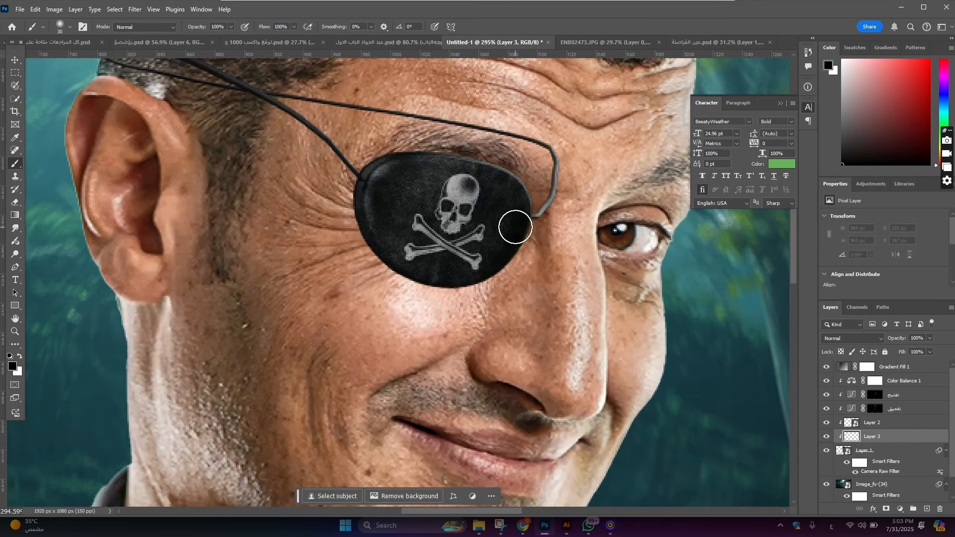
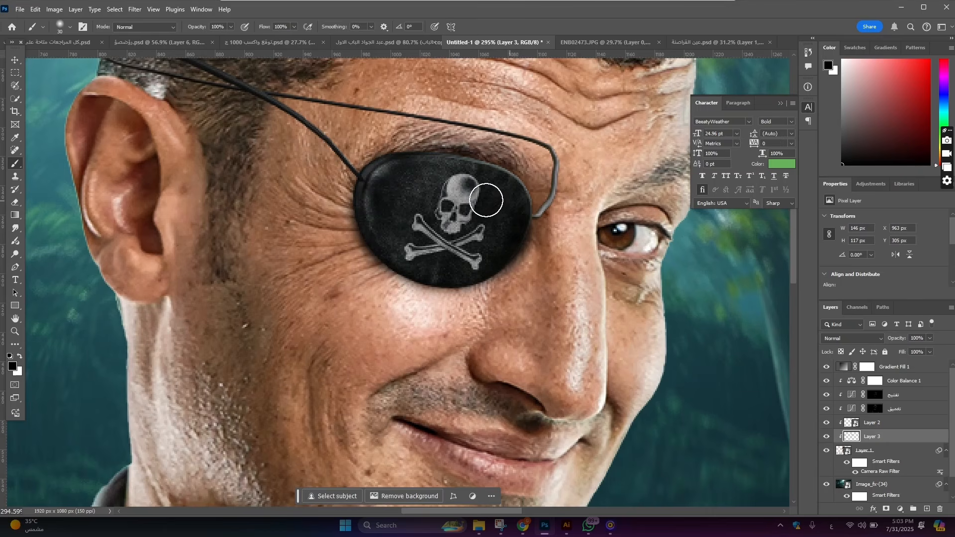
scroll(480, 229, "down", 8)
scroll(485, 271, "up", 3)
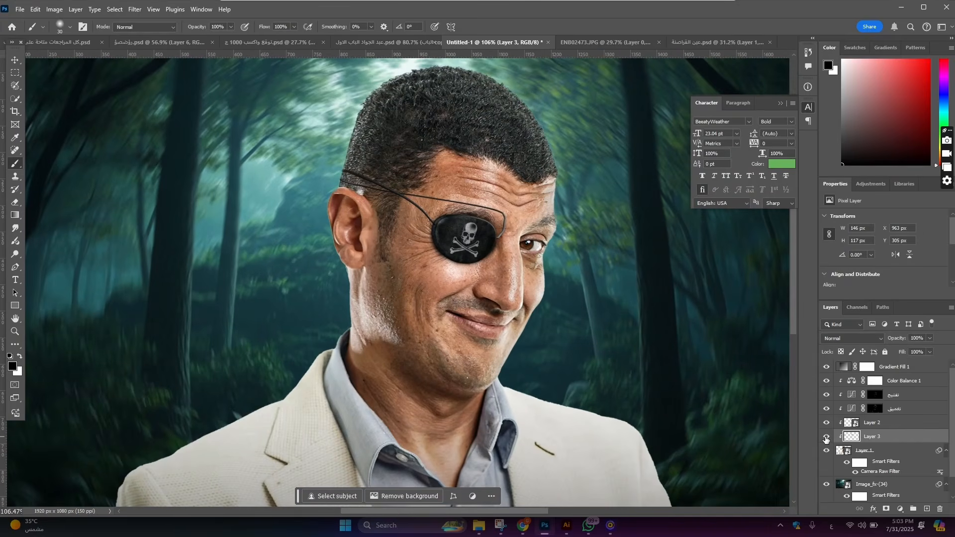
Examine the shaded eye patch on the man's face, both close up and from a distance.
scroll(398, 224, "down", 4)
scroll(391, 219, "up", 4)
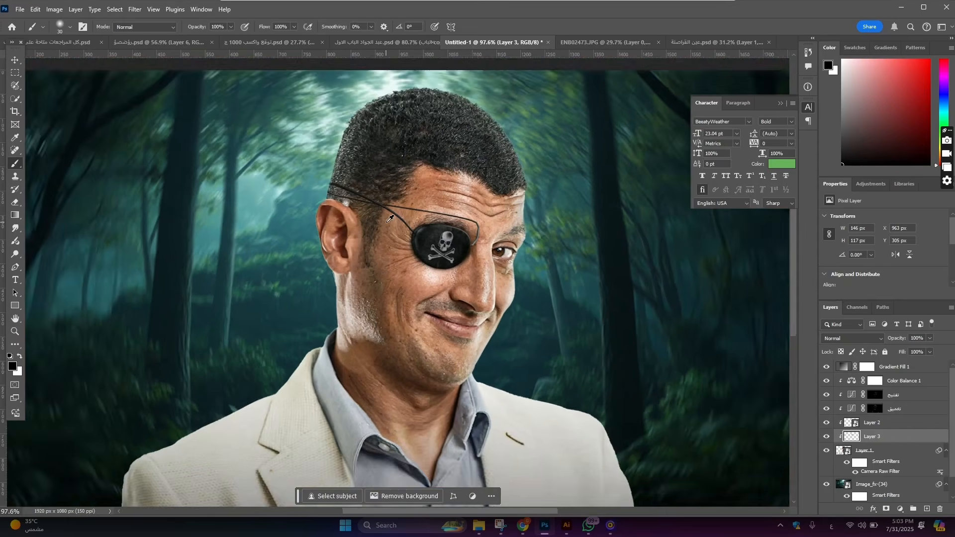
scroll(389, 219, "up", 3)
left_click(16, 60)
left_click(452, 265)
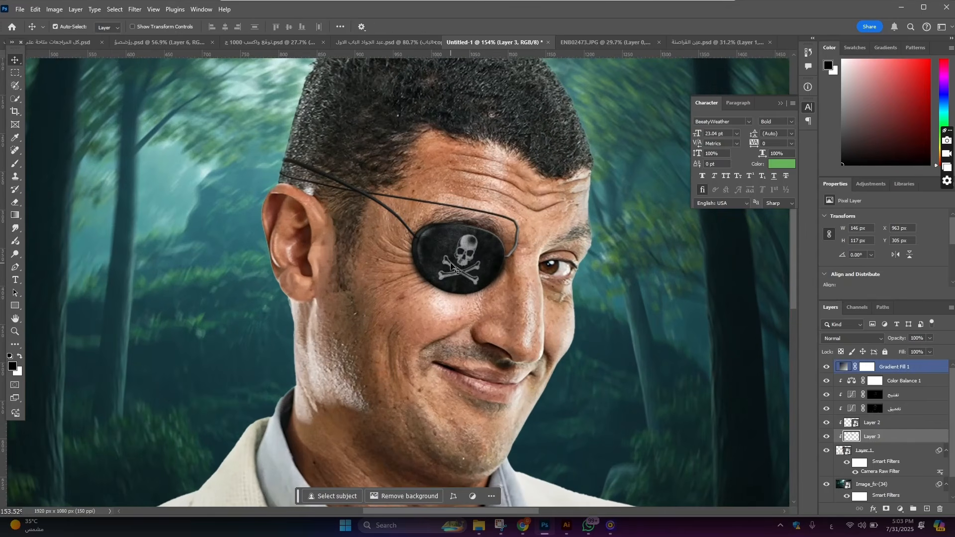
left_click(907, 426)
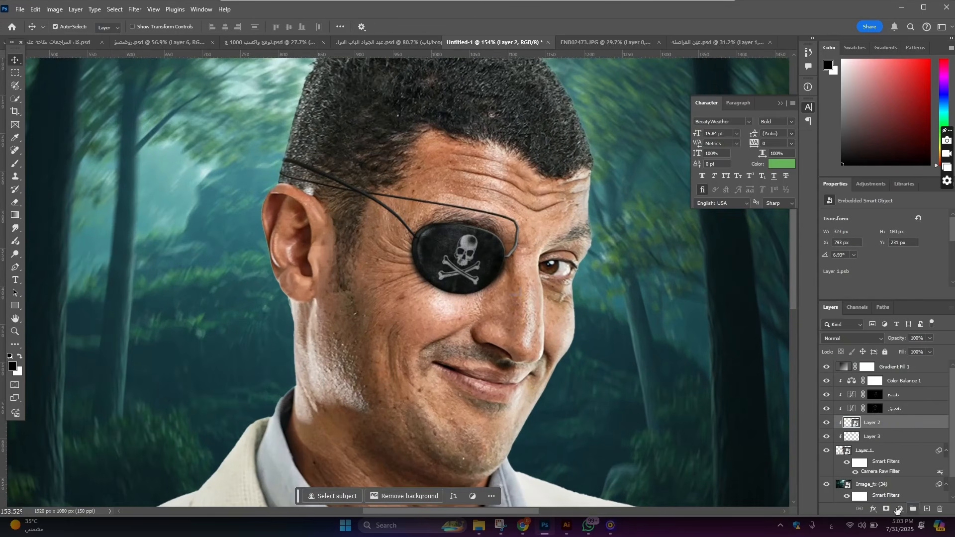
scroll(492, 283, "down", 5)
scroll(470, 266, "up", 9)
scroll(466, 264, "down", 6)
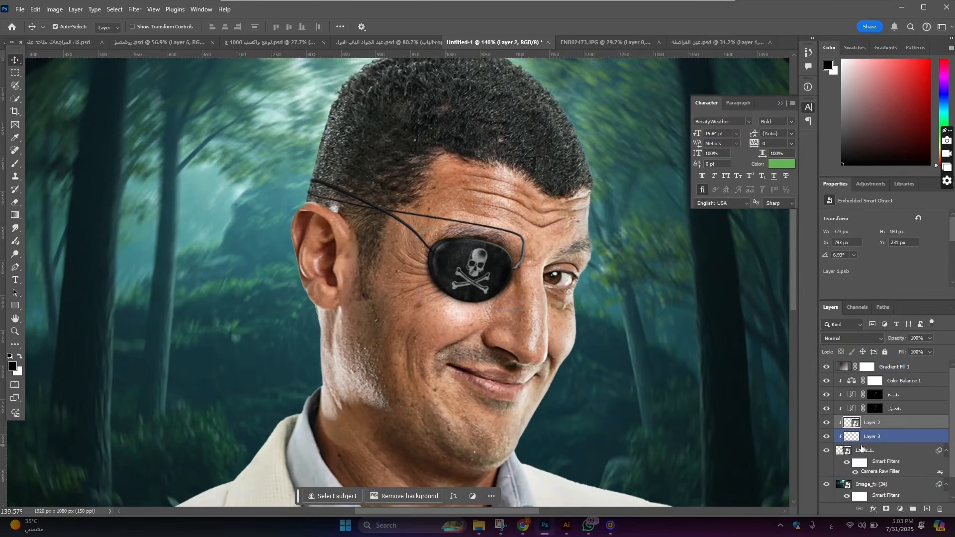
scroll(425, 291, "up", 5)
scroll(481, 229, "down", 3)
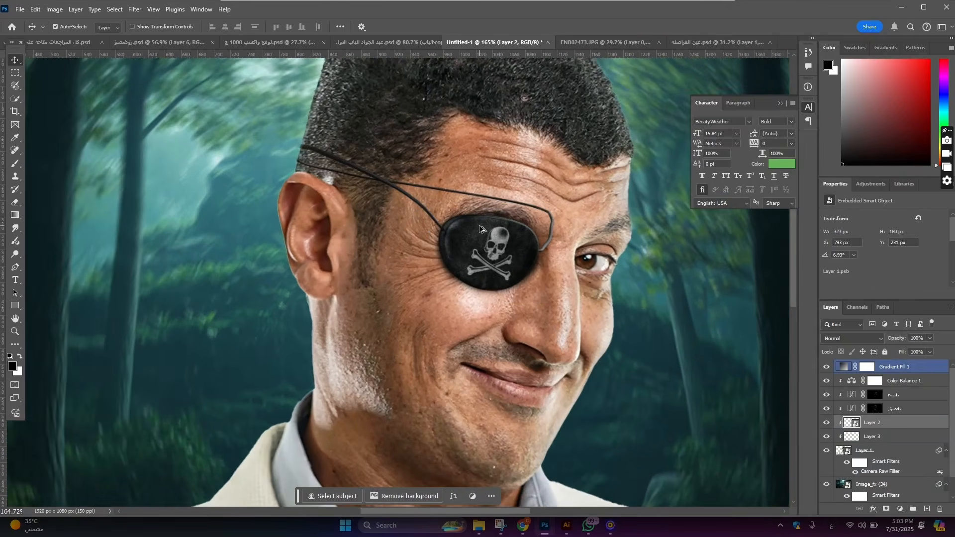
scroll(481, 229, "down", 2)
scroll(480, 229, "down", 6)
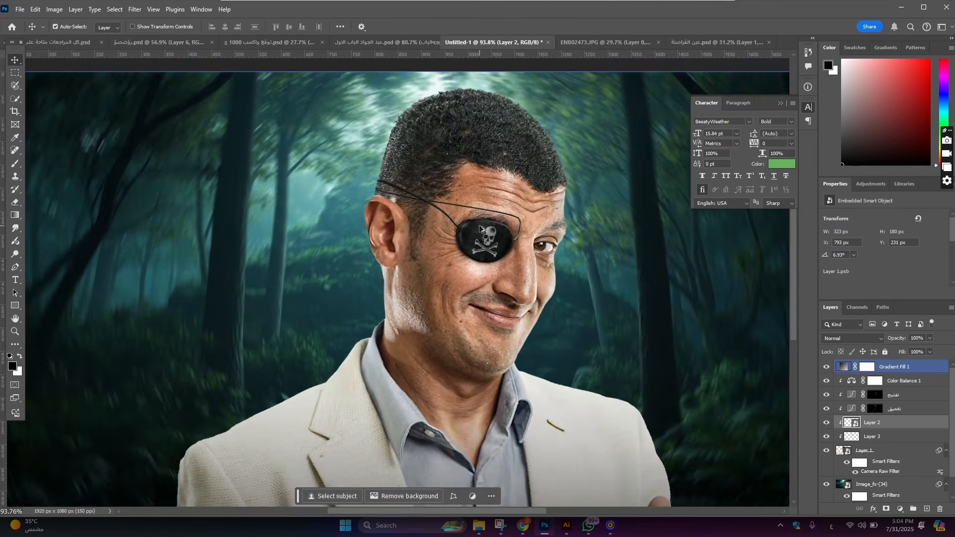
scroll(675, 332, "up", 6)
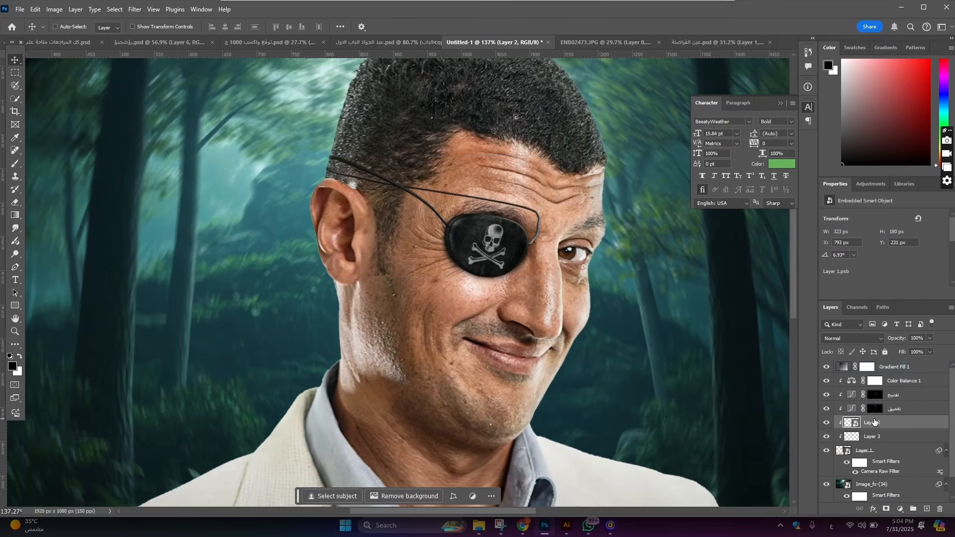
Duplicate the eye patch layer above Gradient Fill 1 and clip the Color Balance and two curves layers back into the man's clipping group.
key("ctrl+j")
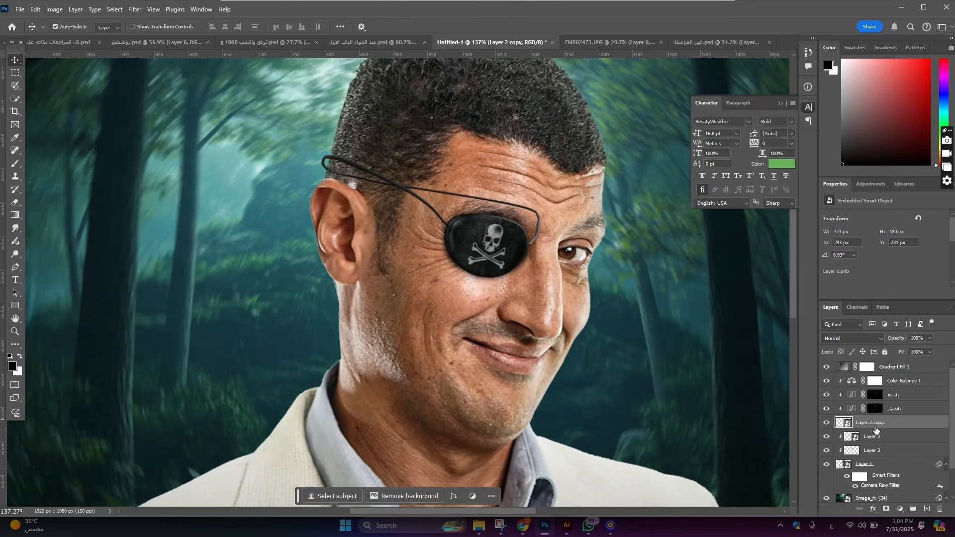
left_click_drag(875, 409, 884, 358)
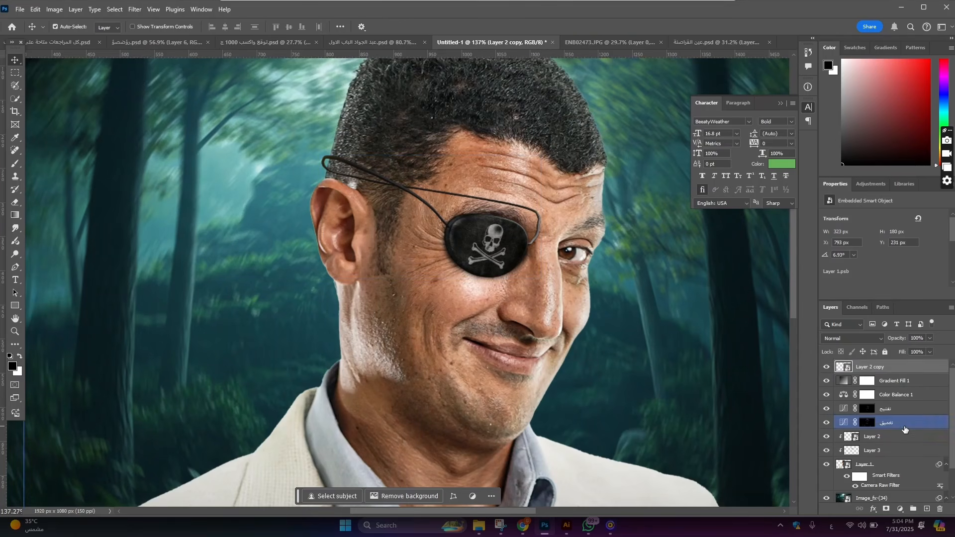
left_click(904, 427)
left_click(898, 397, "shift")
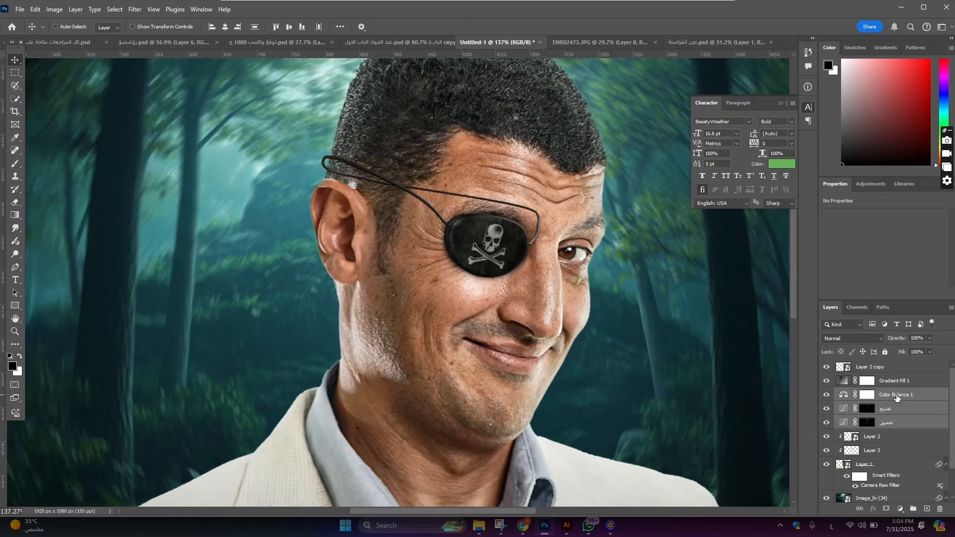
scroll(732, 379, "down", 3)
Rotate the eye patch copy to about -33.34° and place it in the forest beside the back of the man's head.
left_click(914, 371)
key("ctrl+t")
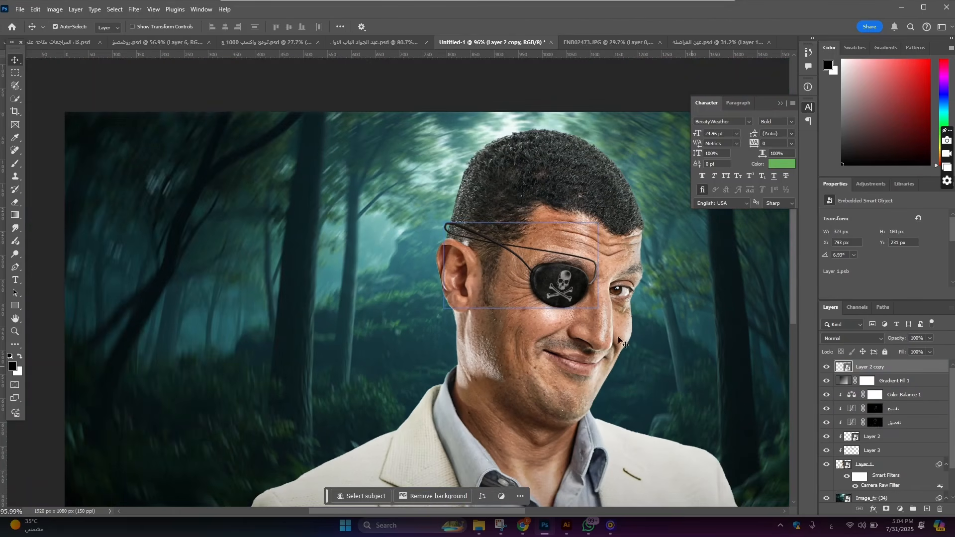
left_click_drag(553, 287, 442, 151)
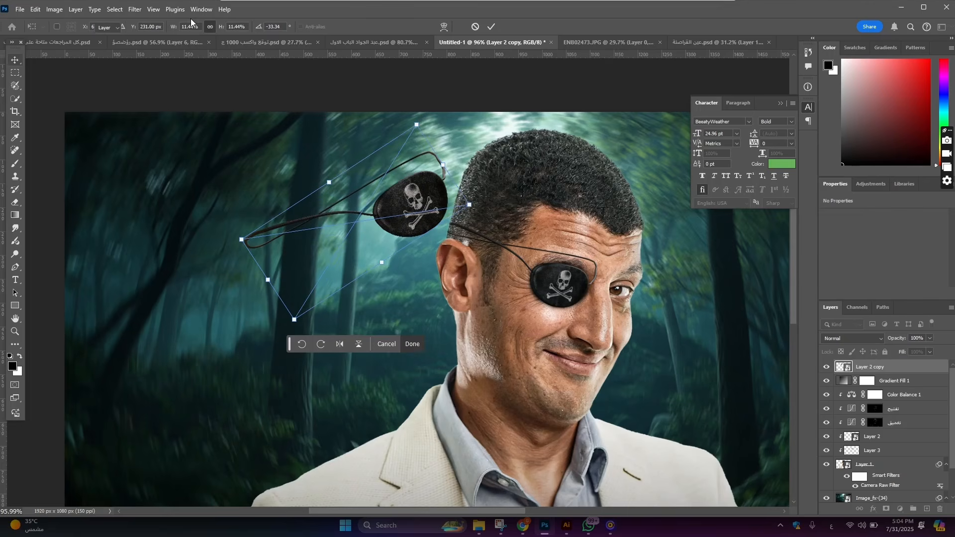
key("Return")
Apply a Motion Blur with an angle of -82° and a distance of about 10 pixels to the eye patch copy.
left_click(135, 9)
mouse_move(181, 157)
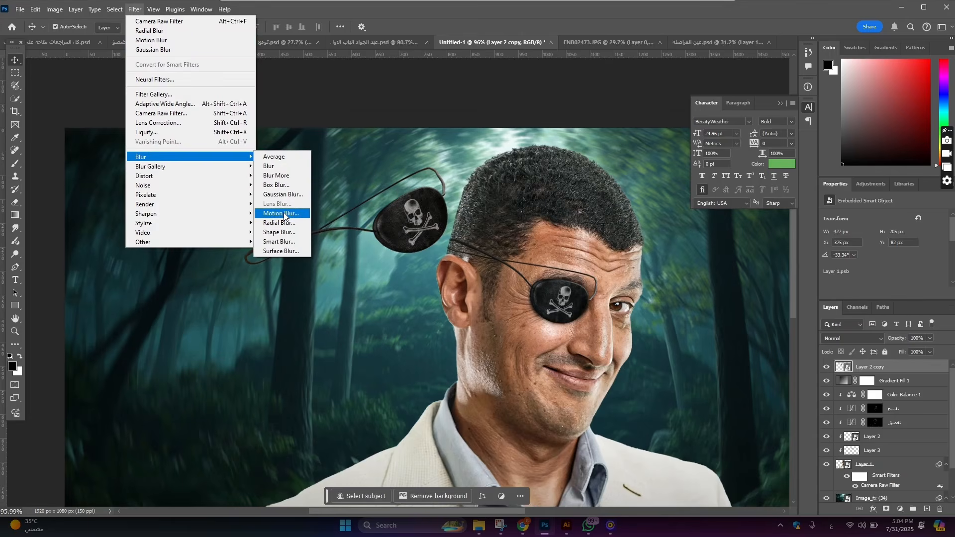
left_click(282, 213)
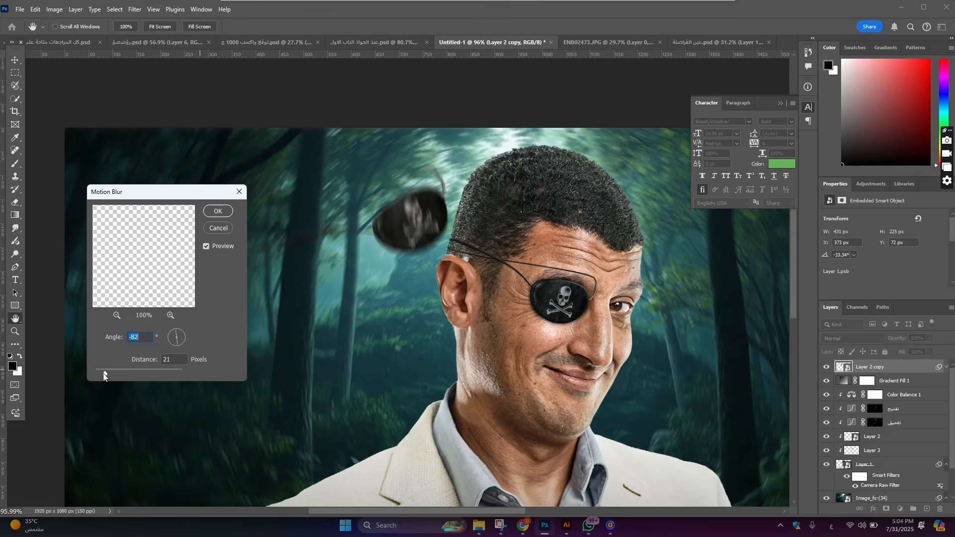
left_click_drag(103, 374, 101, 371)
key("Return")
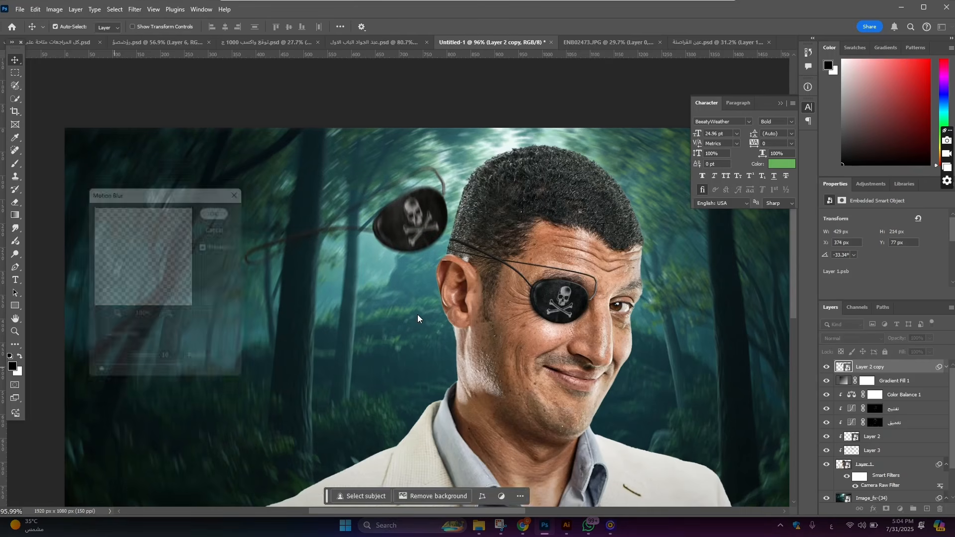
Duplicate the blurred eye patch, flip it, rotate it to about -133.37° and place it above the man's thumb.
scroll(418, 318, "down", 5)
key("ctrl+j")
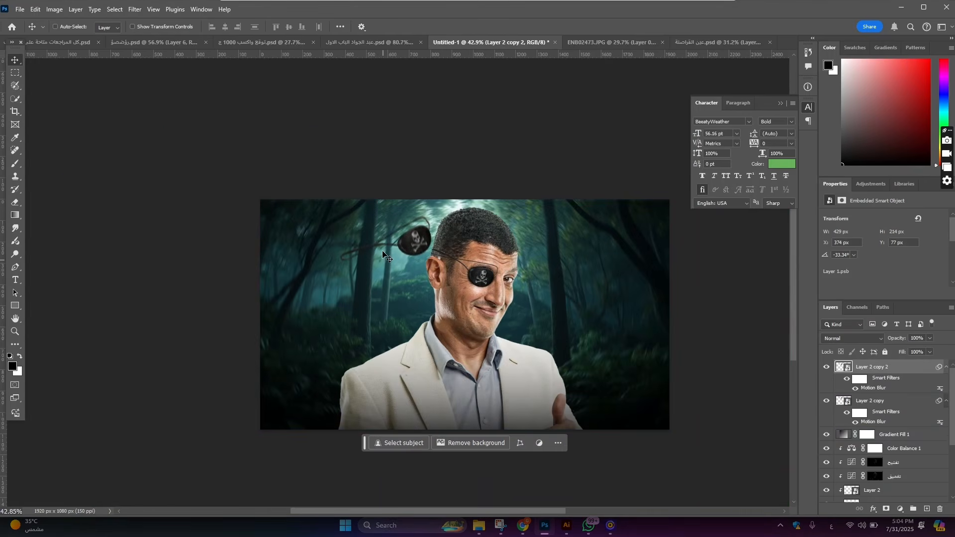
key("ctrl+t")
left_click(489, 203)
left_click_drag(413, 241, 599, 402)
right_click(585, 389)
left_click(639, 377)
left_click_drag(665, 410, 659, 427)
left_click_drag(568, 374, 567, 368)
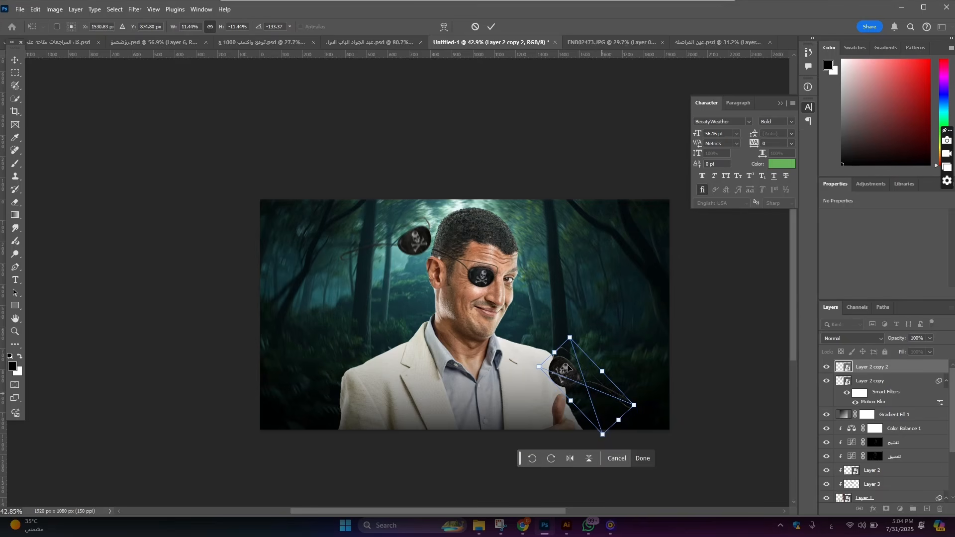
Examine the whole composite with the two floating eye patches, both zoomed out and close up.
scroll(544, 339, "down", 6)
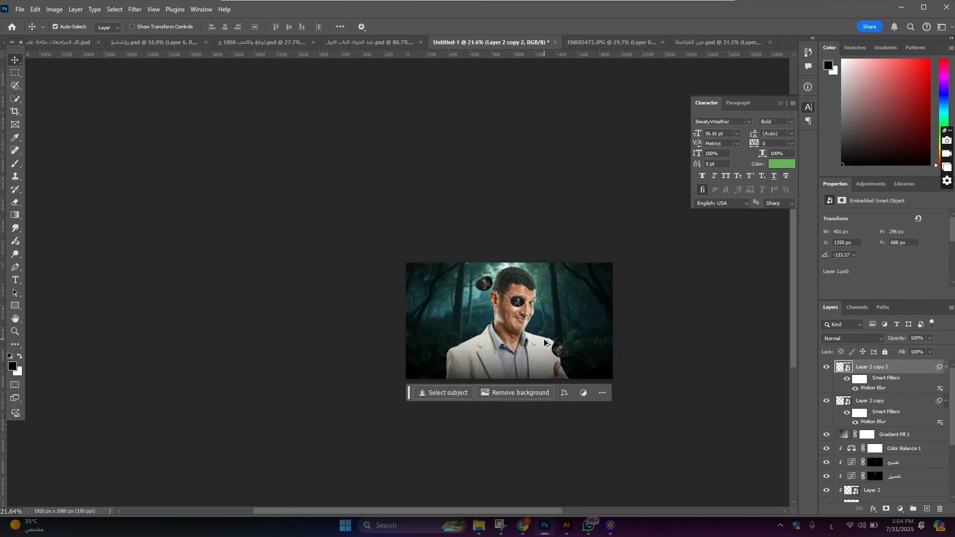
scroll(545, 339, "up", 12)
scroll(346, 262, "down", 7)
scroll(381, 255, "up", 5)
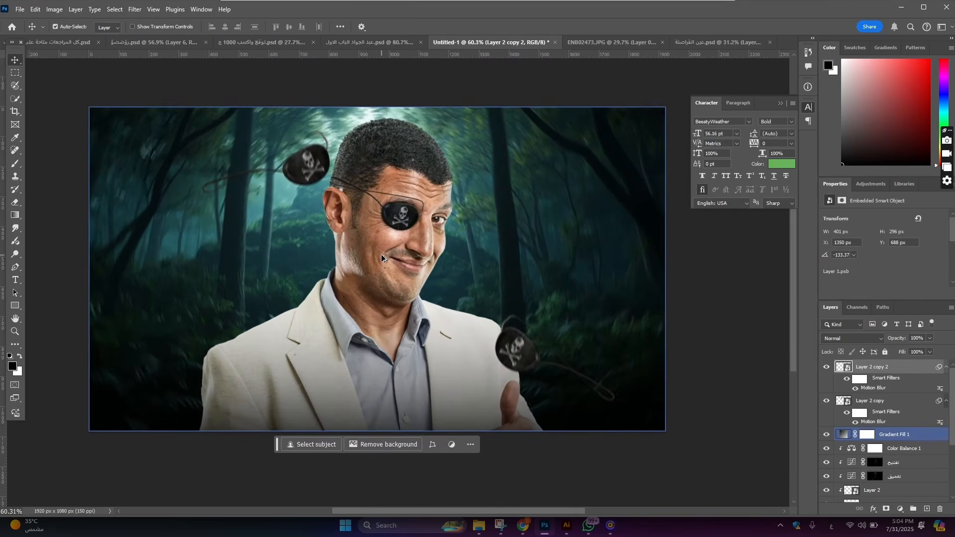
scroll(452, 224, "down", 6)
scroll(443, 225, "up", 4)
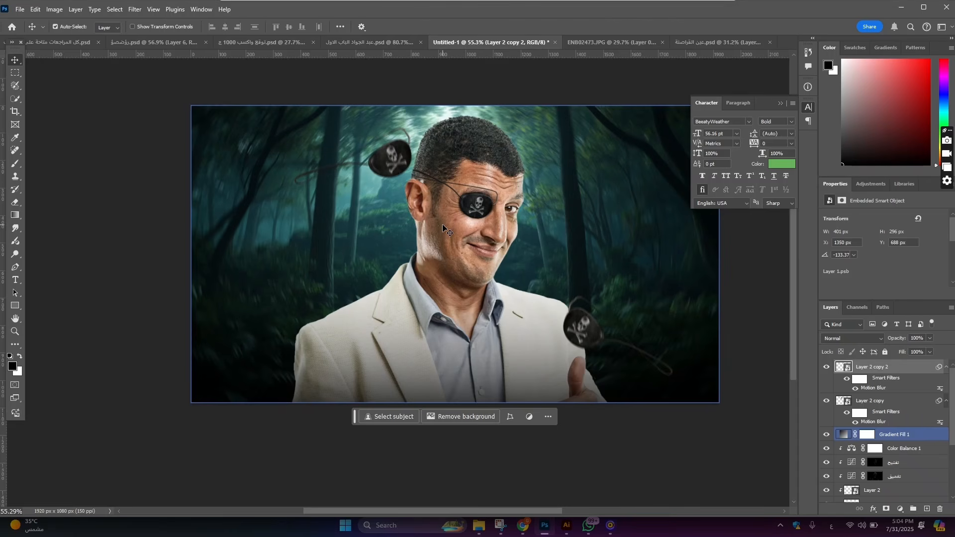
scroll(390, 196, "up", 4)
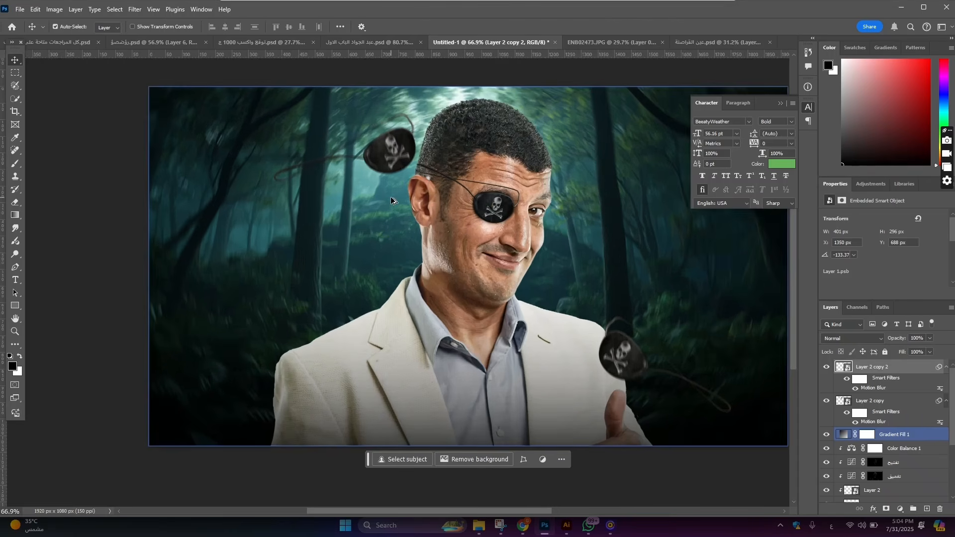
scroll(326, 233, "up", 1)
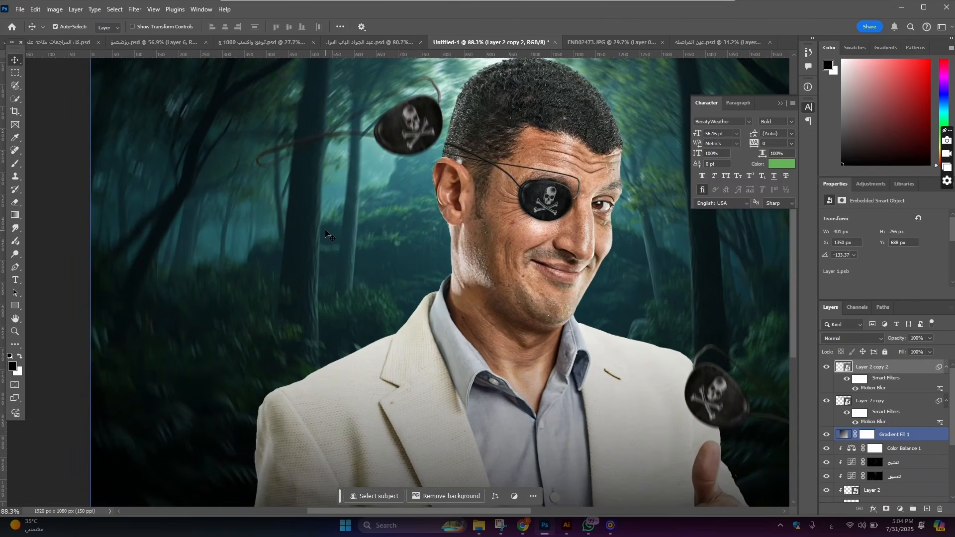
scroll(326, 233, "down", 3)
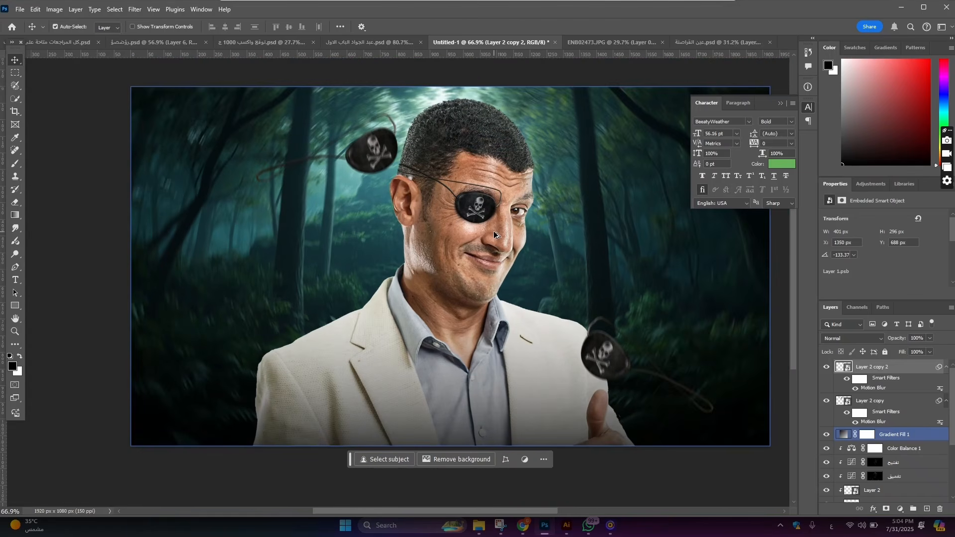
scroll(330, 261, "down", 2)
scroll(334, 263, "up", 2)
scroll(309, 282, "up", 1)
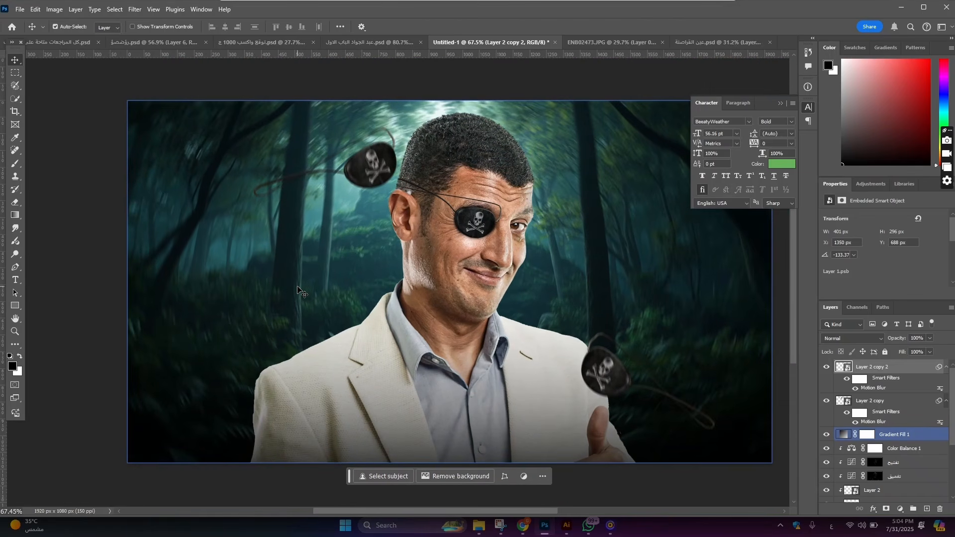
Add the green text "التحليل" in Myriad Arabic, 36 pt, in the forest area beside the man's face.
left_click(16, 280)
scroll(298, 273, "up", 3)
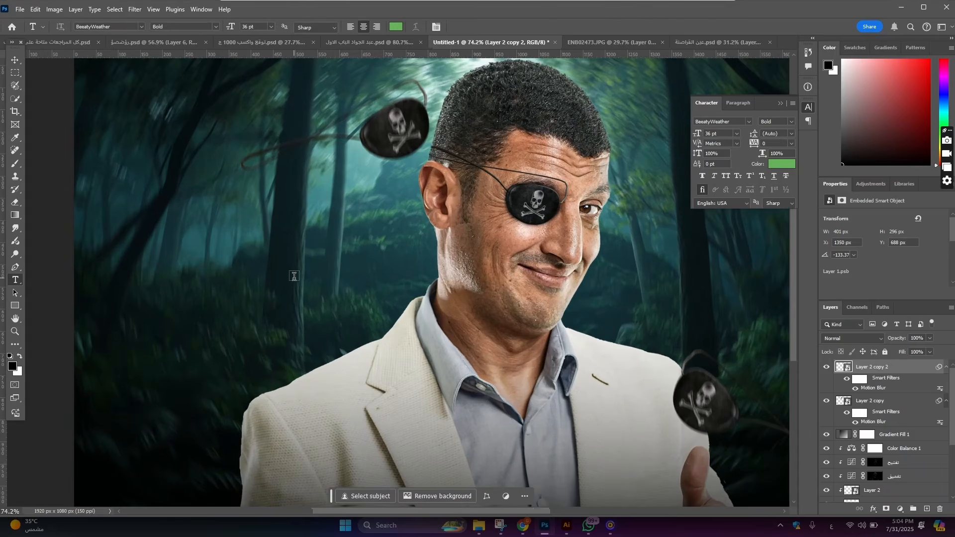
left_click(300, 272)
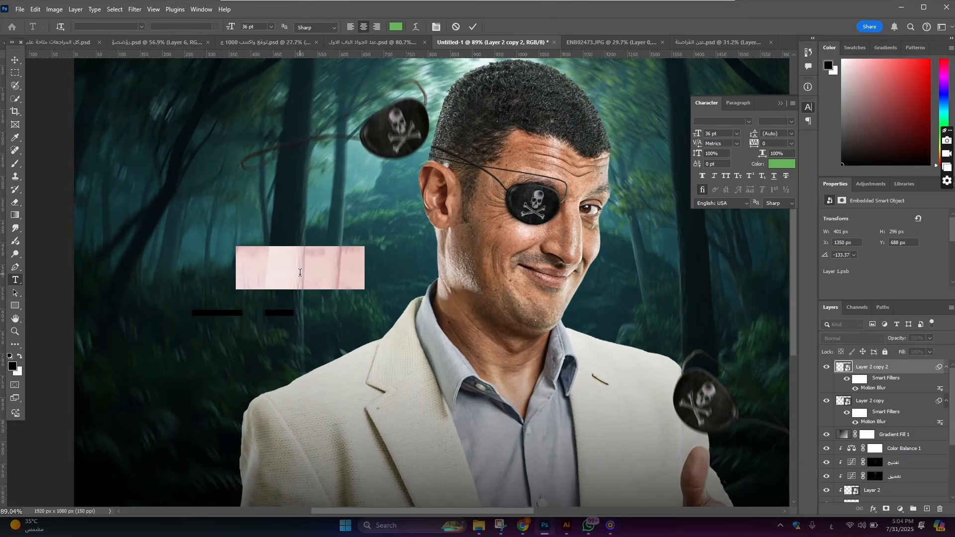
key("BackSpace")
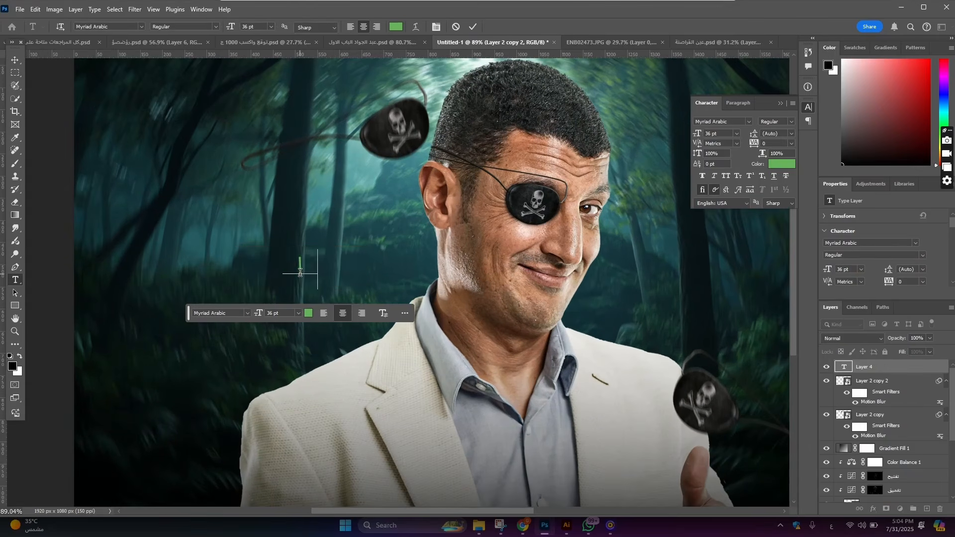
left_click(15, 60)
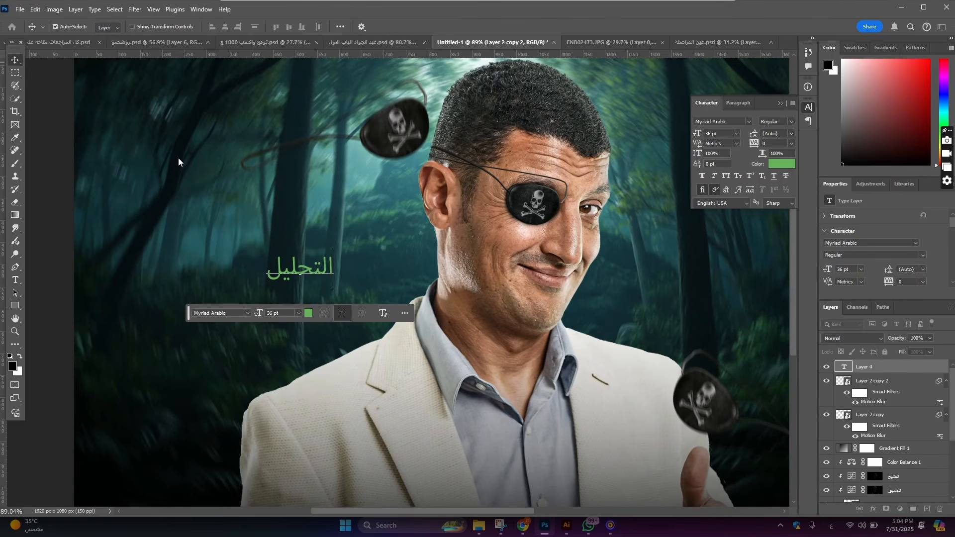
Scale the text "التحليل" to about 327% and move it up, just below the floating patch's strap.
key("ctrl+t")
left_click_drag(333, 251, 406, 230)
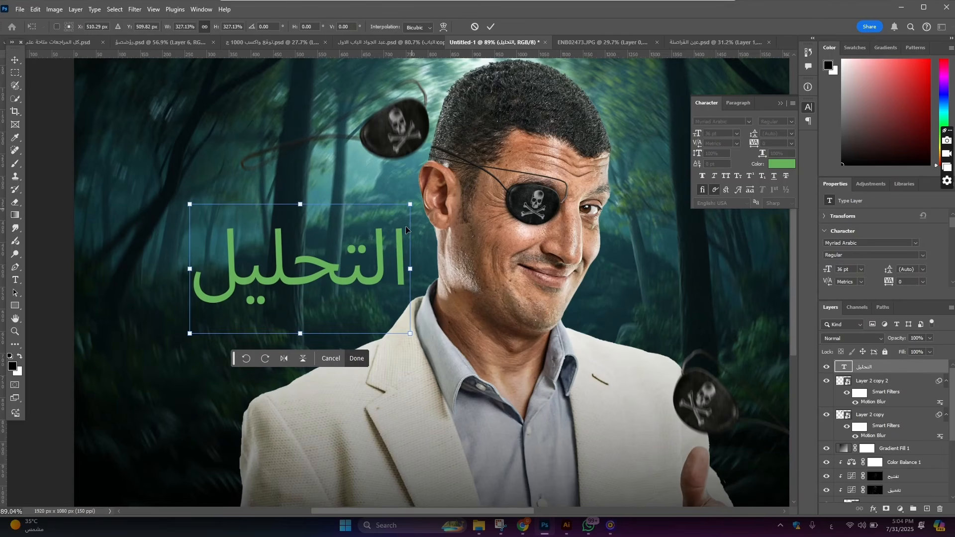
left_click_drag(342, 225, 300, 174)
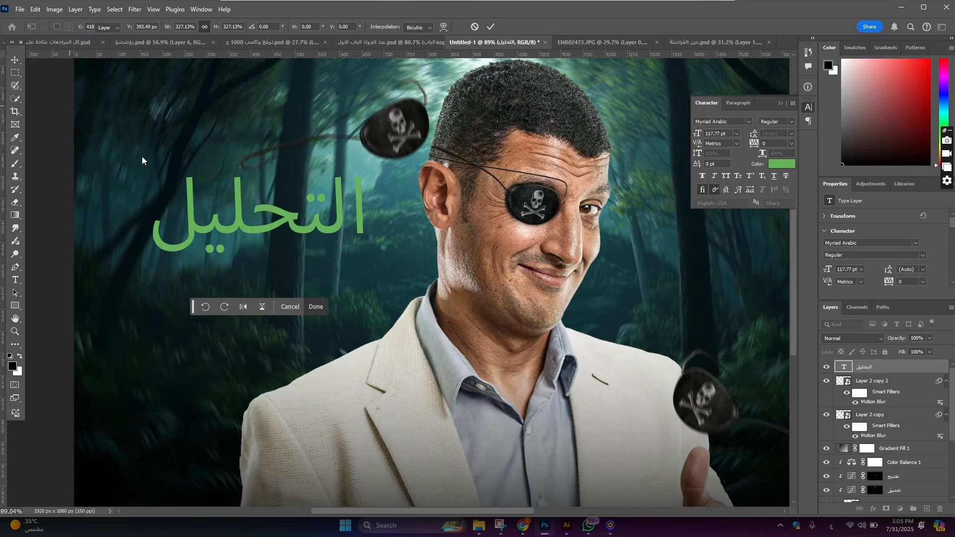
key("Return")
Duplicate the title text directly below the original and change the copy's wording to "الكيفي".
left_click_drag(318, 219, 317, 300)
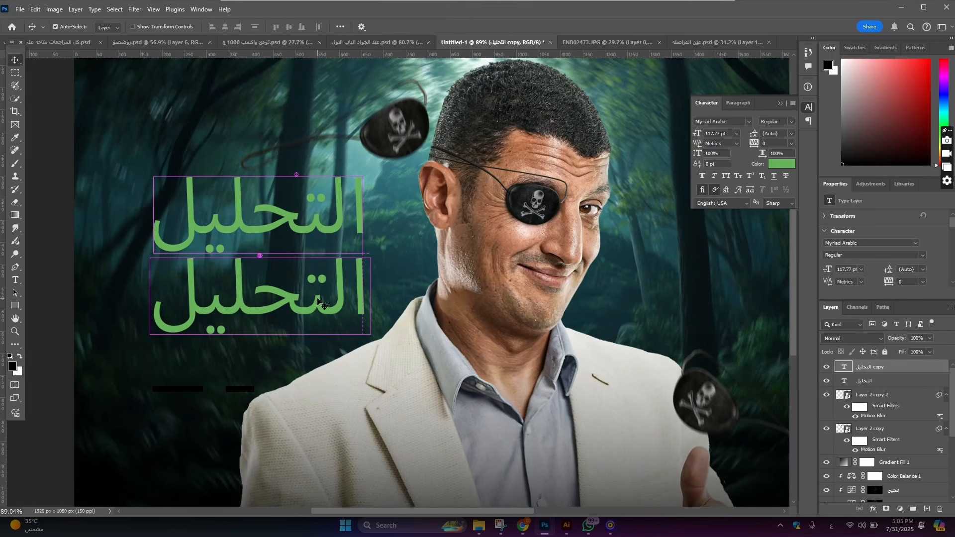
double_click(318, 297)
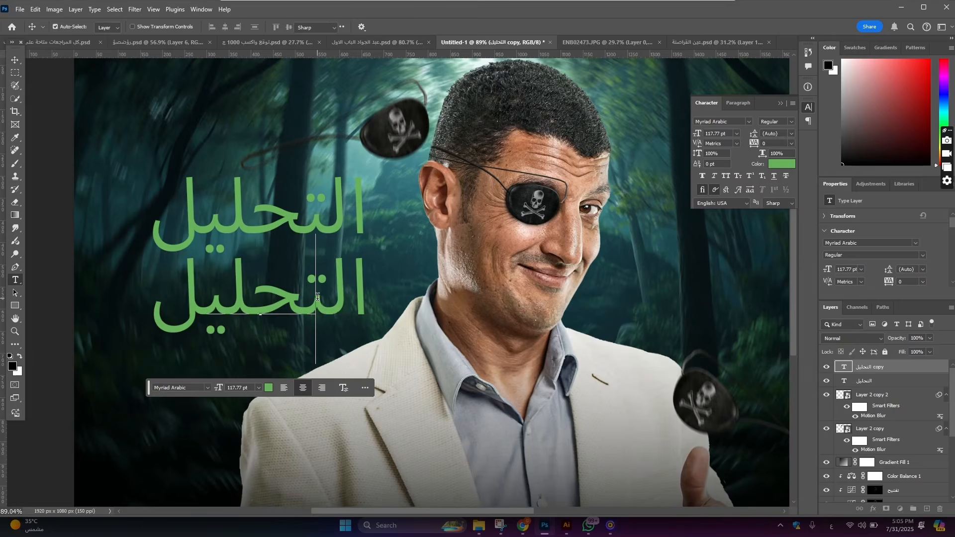
type("الكيفي")
left_click(15, 60)
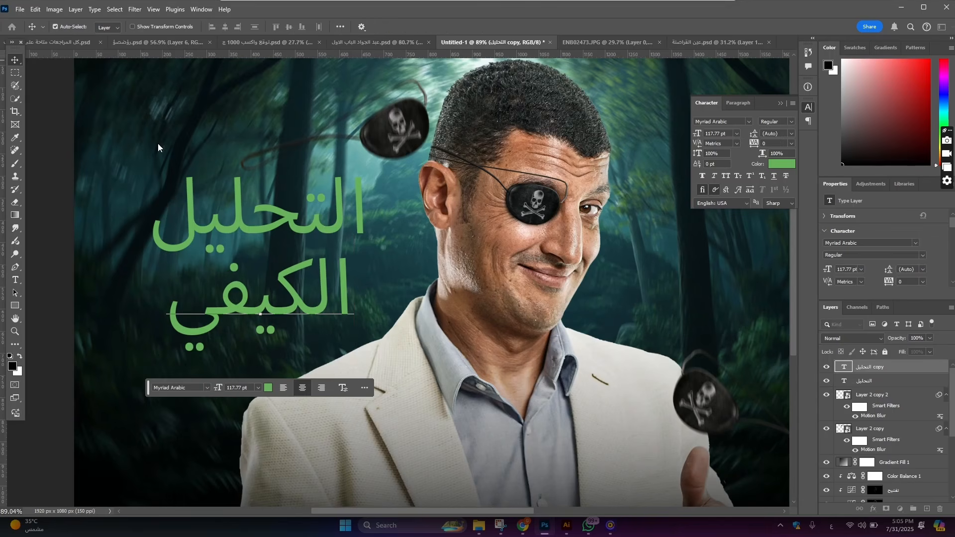
Change the font of the upper title word "التحليل" to BeatyWeather Bold after previewing other Arabic fonts.
left_click(271, 230)
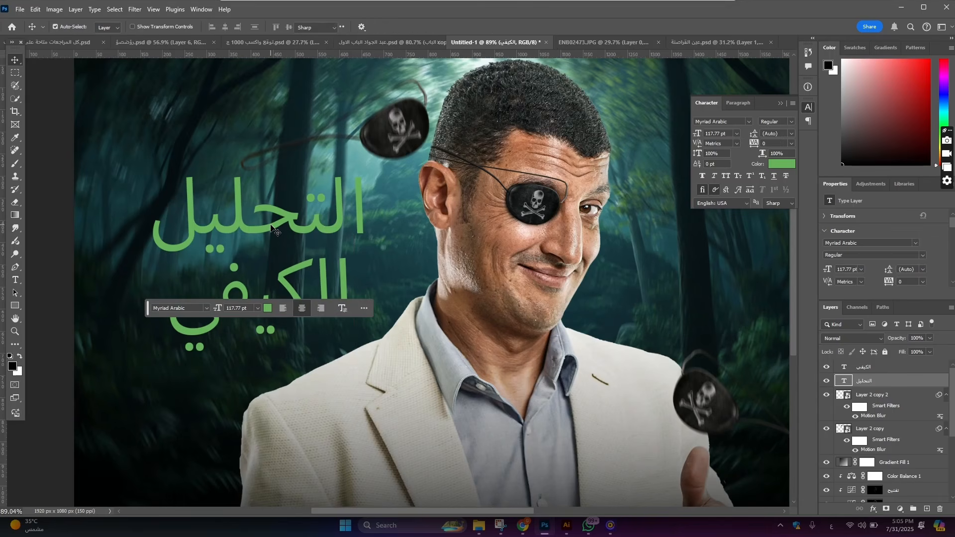
double_click(271, 229)
left_click(749, 125)
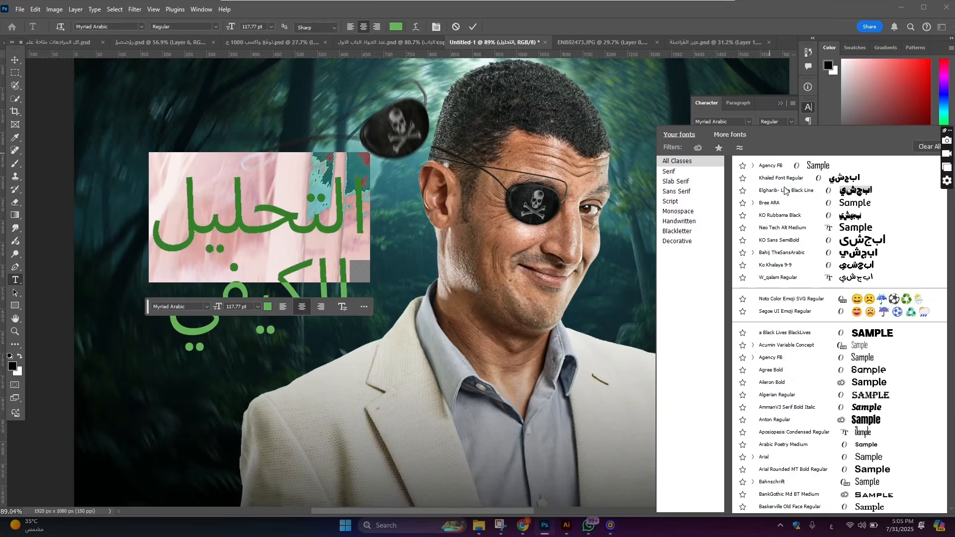
type("k")
scroll(904, 361, "up", 4)
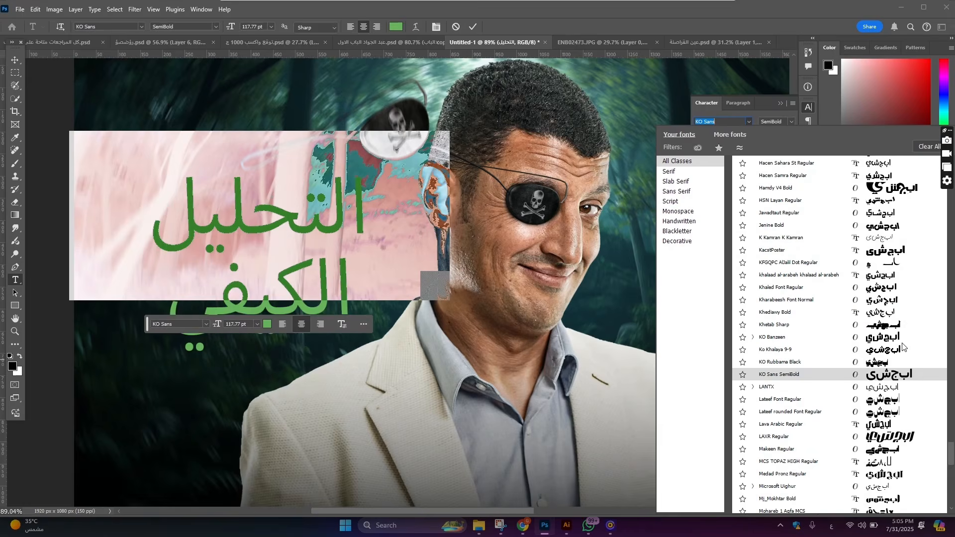
scroll(882, 302, "up", 4)
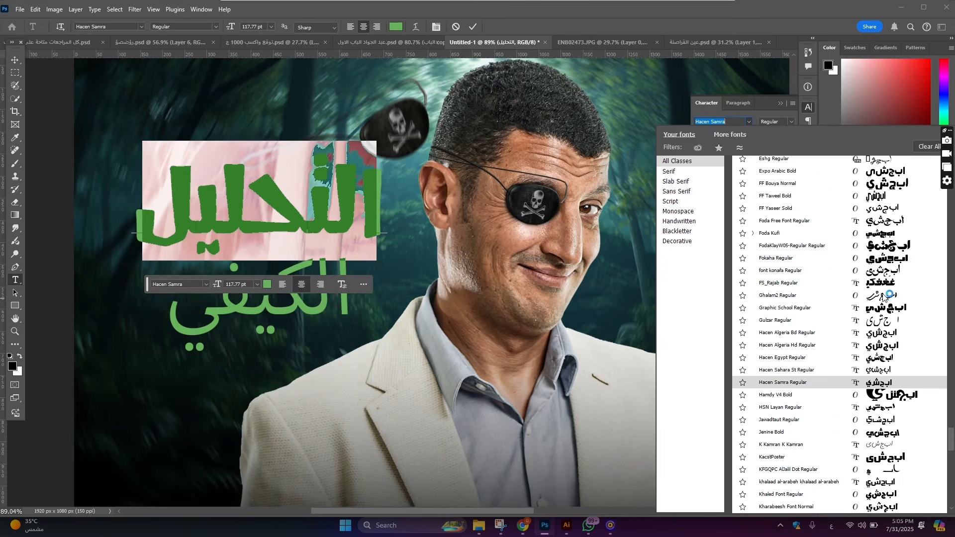
scroll(893, 249, "up", 4)
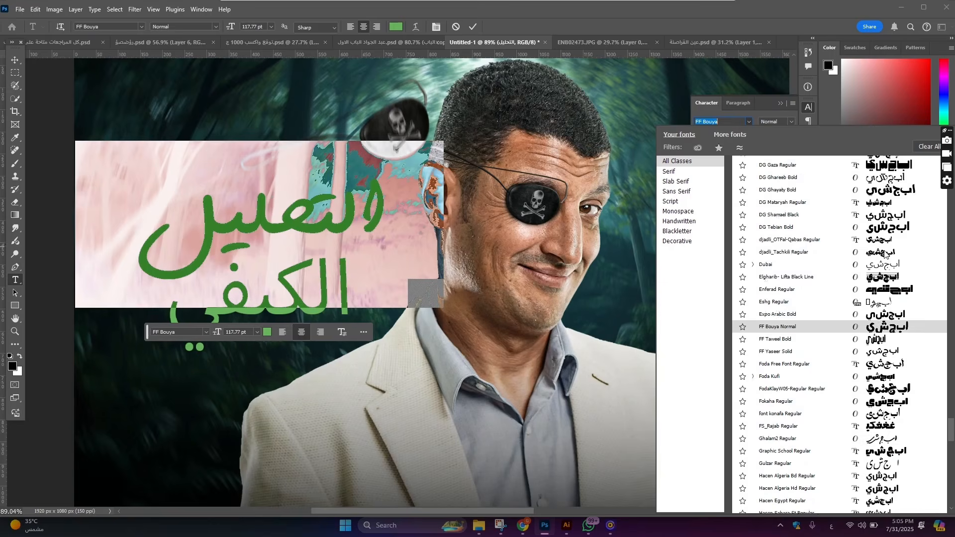
scroll(898, 248, "up", 4)
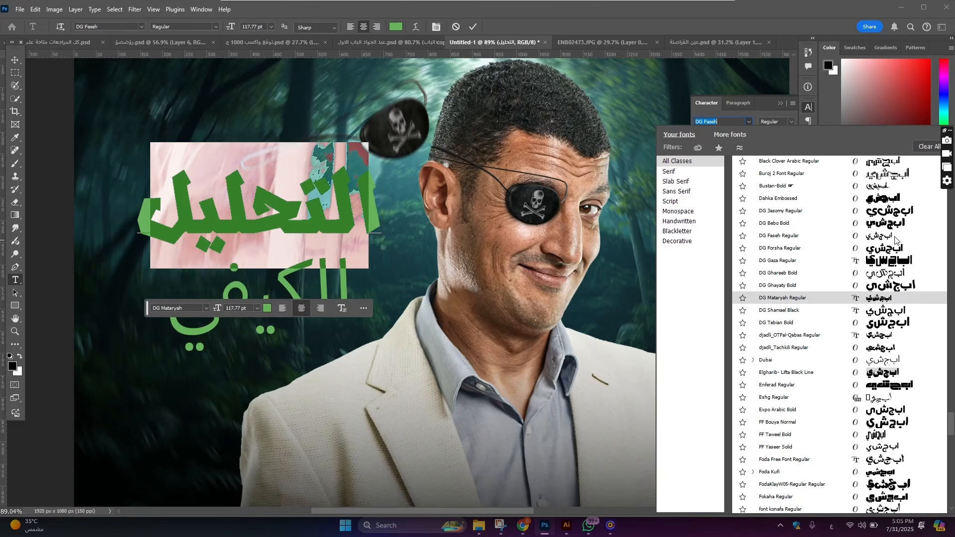
scroll(896, 240, "up", 2)
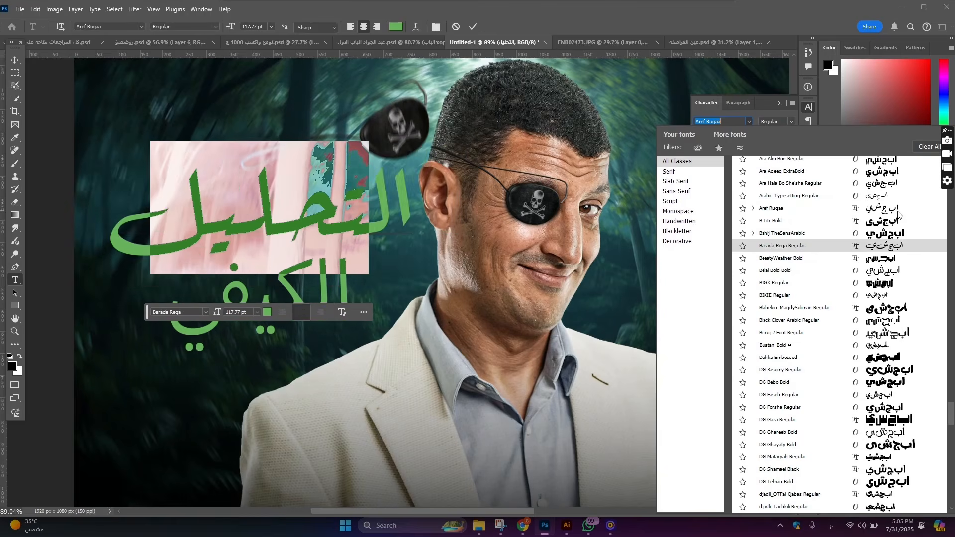
scroll(895, 219, "up", 1)
scroll(898, 209, "up", 2)
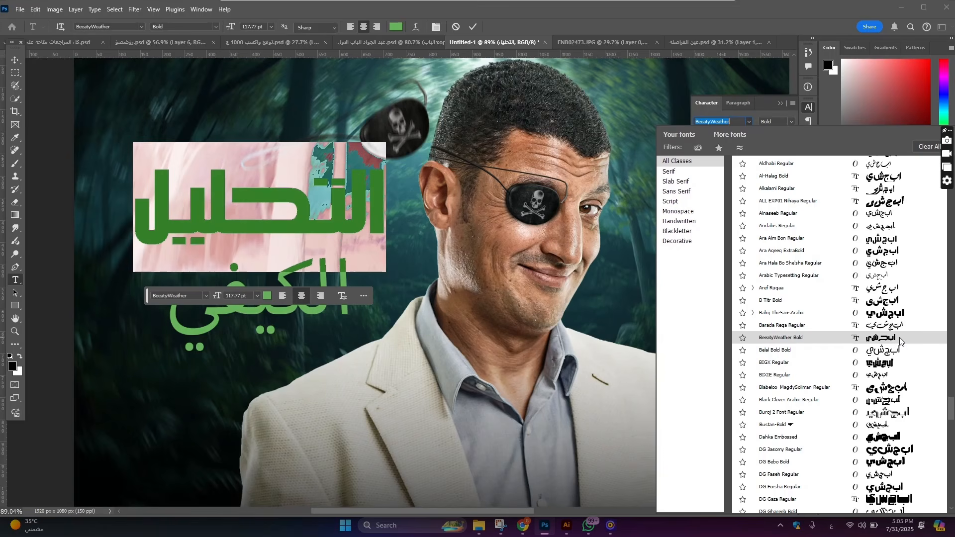
left_click(900, 337)
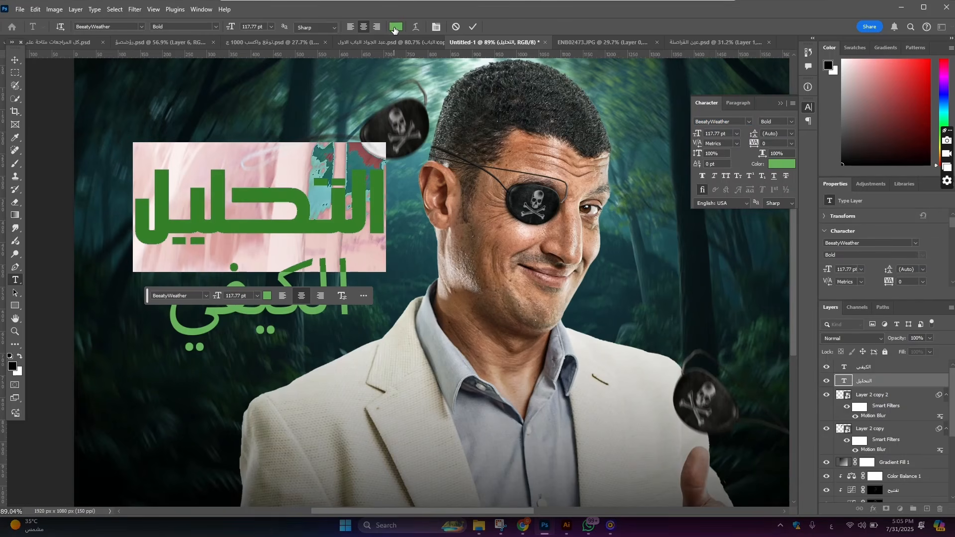
Recolour the title word "التحليل" to white (ffffff) and commit the text edit.
left_click(396, 26)
type("ffffff")
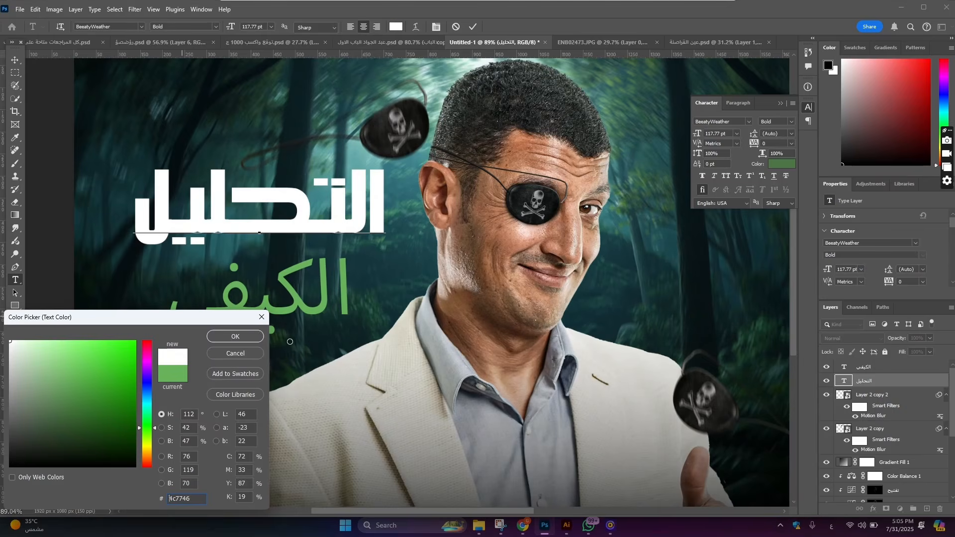
key("Return")
left_click(15, 72)
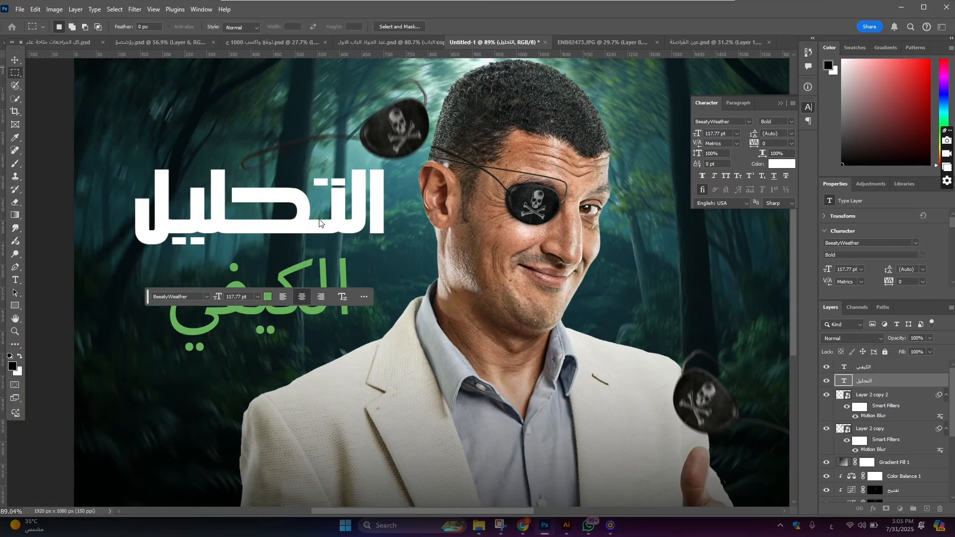
left_click(17, 59)
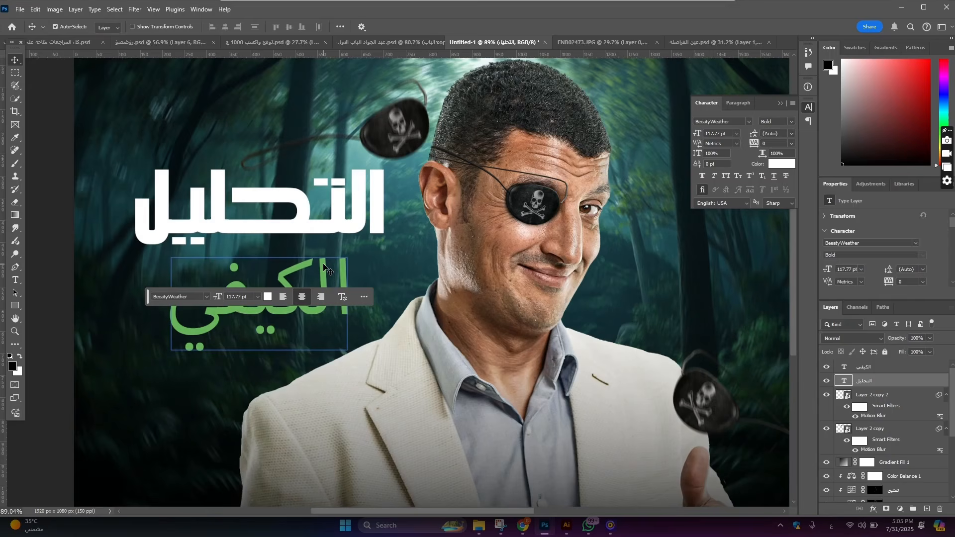
Change the font of the lower title word "الكيفي" to BeatyWeather Bold and commit the edit.
left_click(751, 122)
scroll(819, 174, "up", 5)
scroll(936, 260, "up", 1)
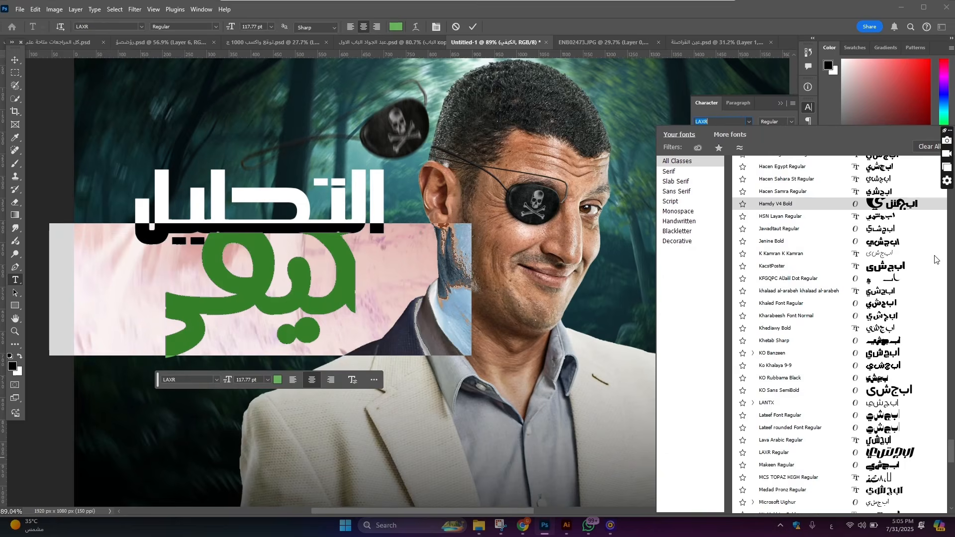
left_click_drag(936, 260, 937, 164)
left_click(806, 165)
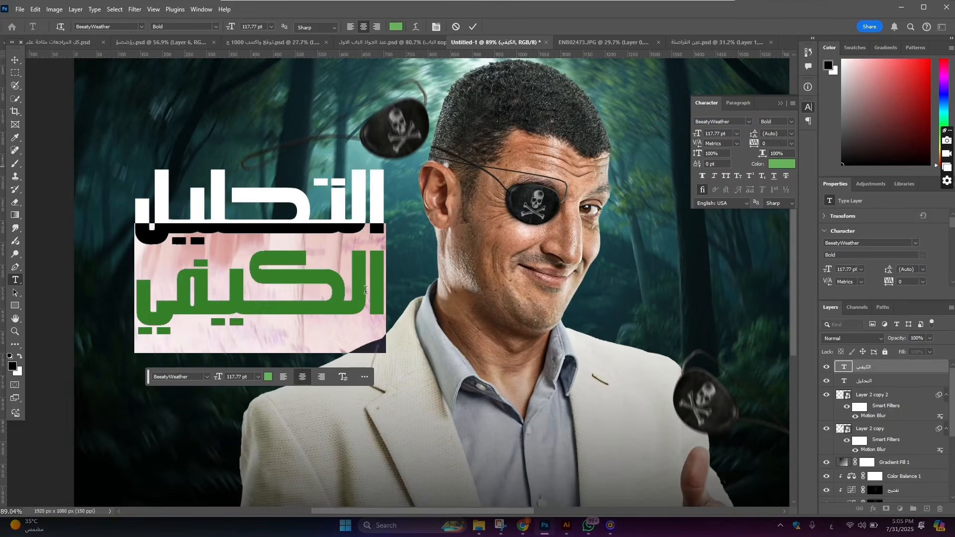
left_click(14, 60)
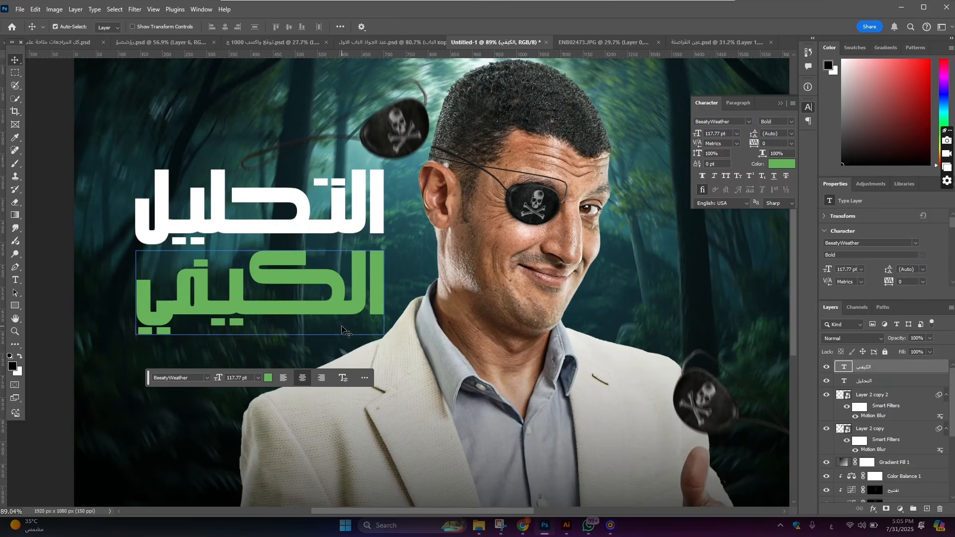
Nudge the green word "الكيفي" slightly up, closer to the white word above it.
key("Up")
key("Up")
key("Up")
key("Up")
key("Up")
key("Up")
key("Up")
key("Up")
key("Up")
key("Up")
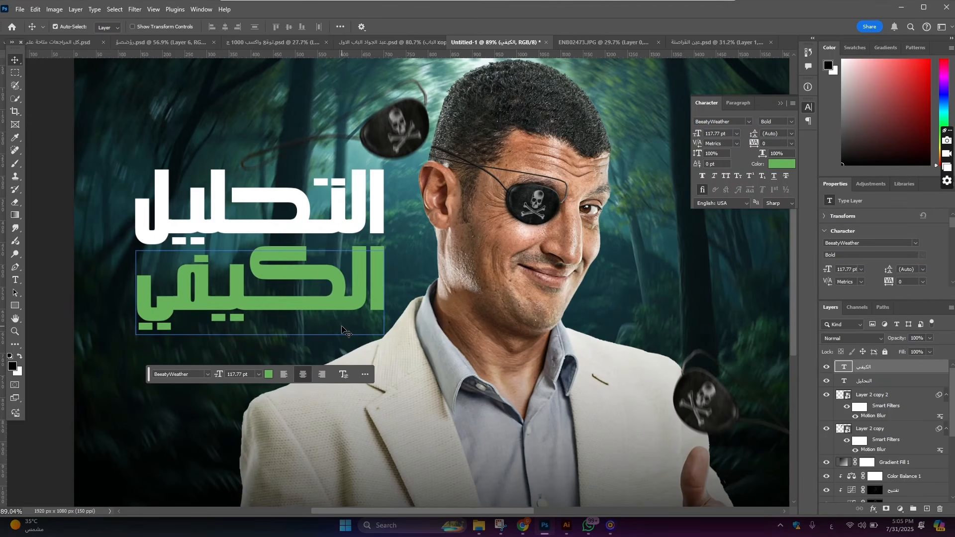
Add a drop shadow to "التحليل" in dark teal 0d2124 sampled from the forest, with a 10 px distance and a 43° angle.
scroll(276, 264, "down", 2)
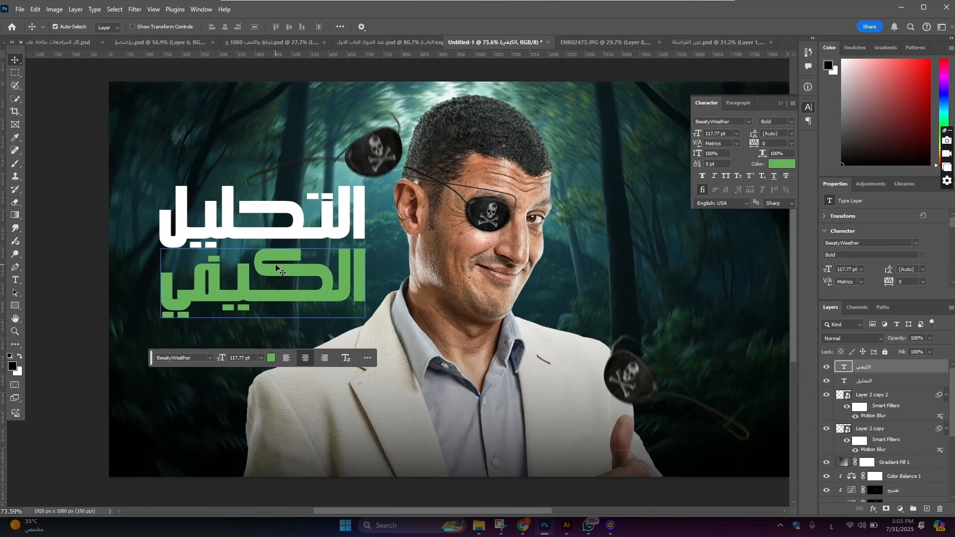
left_click(268, 229)
scroll(268, 228, "up", 3)
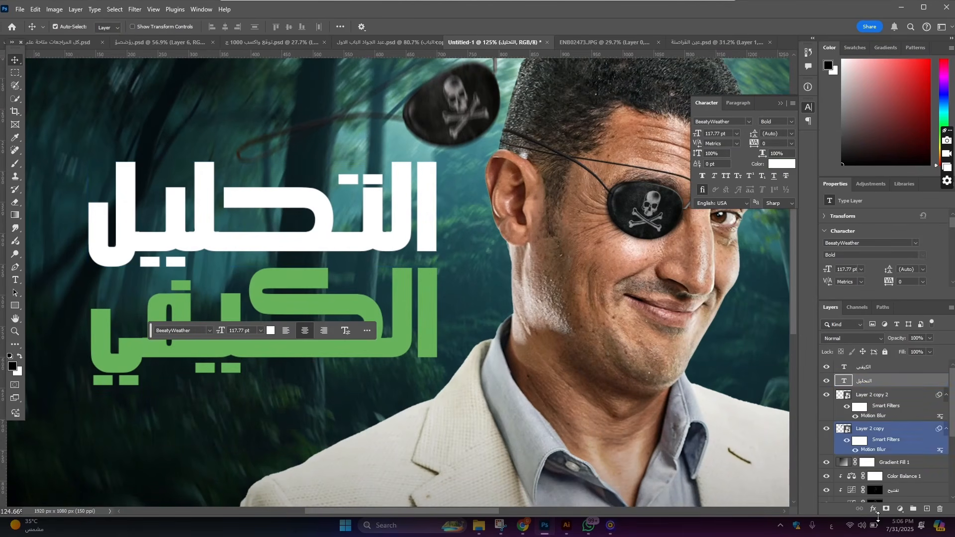
left_click(875, 515)
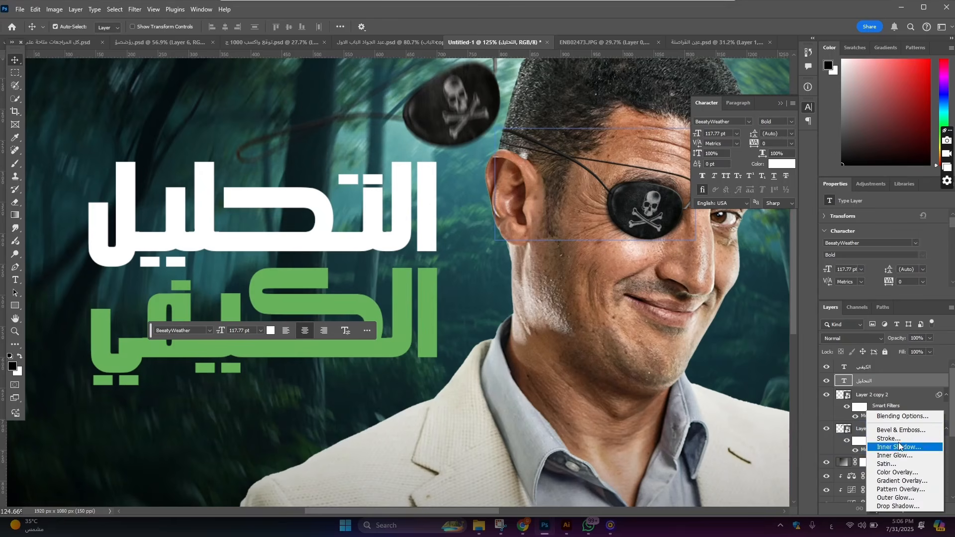
left_click(923, 418)
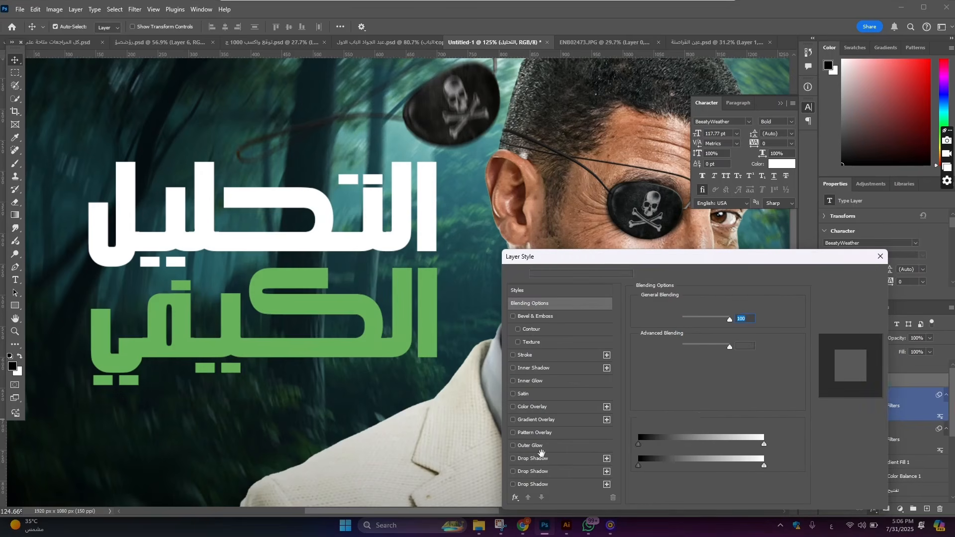
left_click(551, 458)
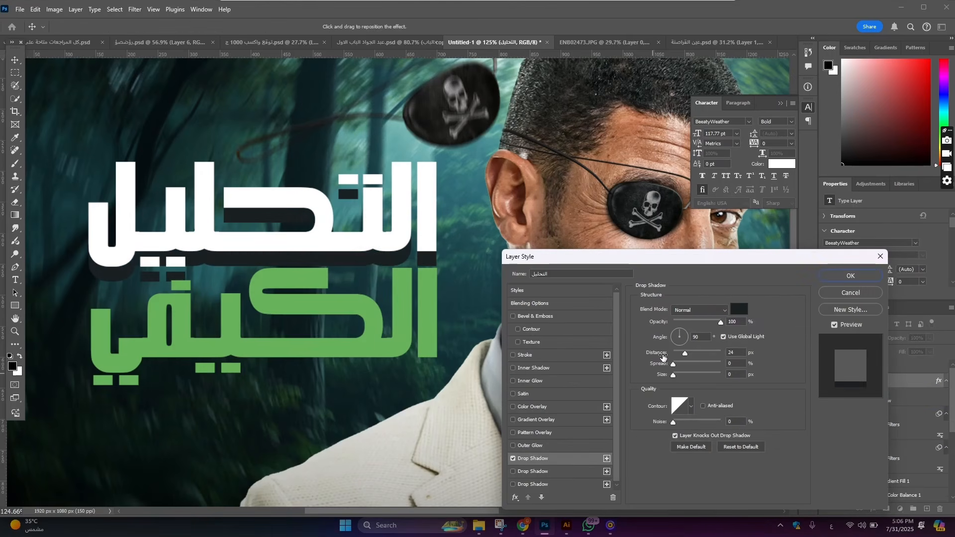
left_click(737, 310)
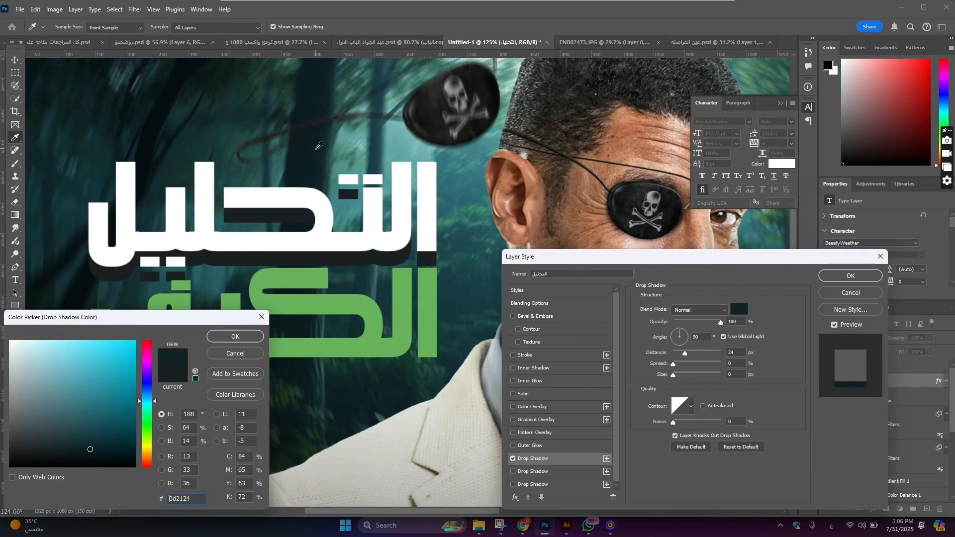
left_click(235, 337)
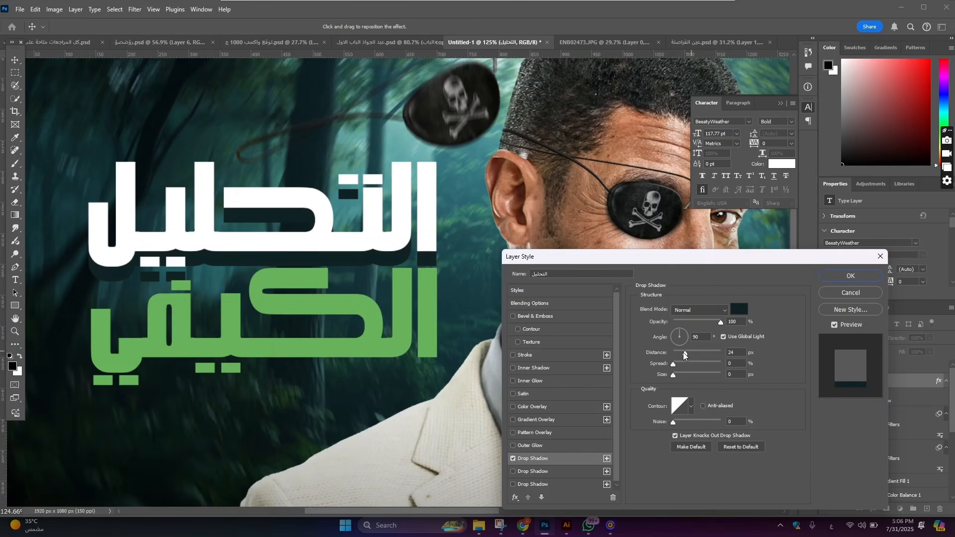
left_click_drag(684, 353, 679, 354)
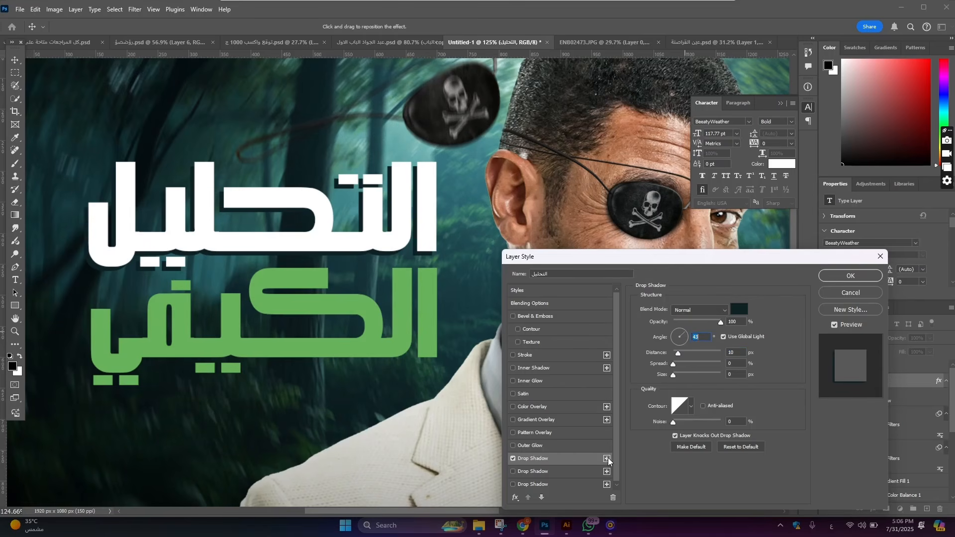
Add a second drop shadow to "التحليل" with a 14 px distance, keeping the colour 0d2124.
left_click(570, 473)
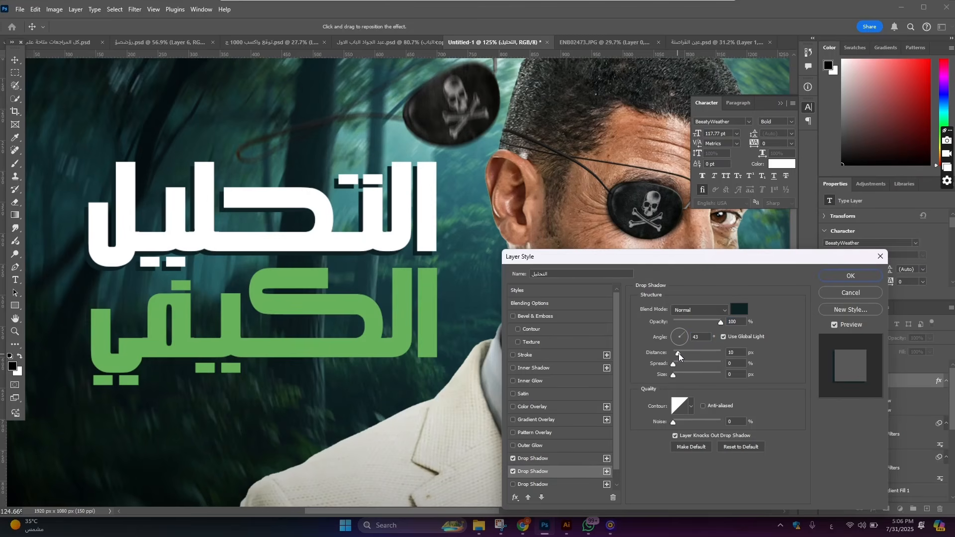
left_click_drag(679, 353, 681, 354)
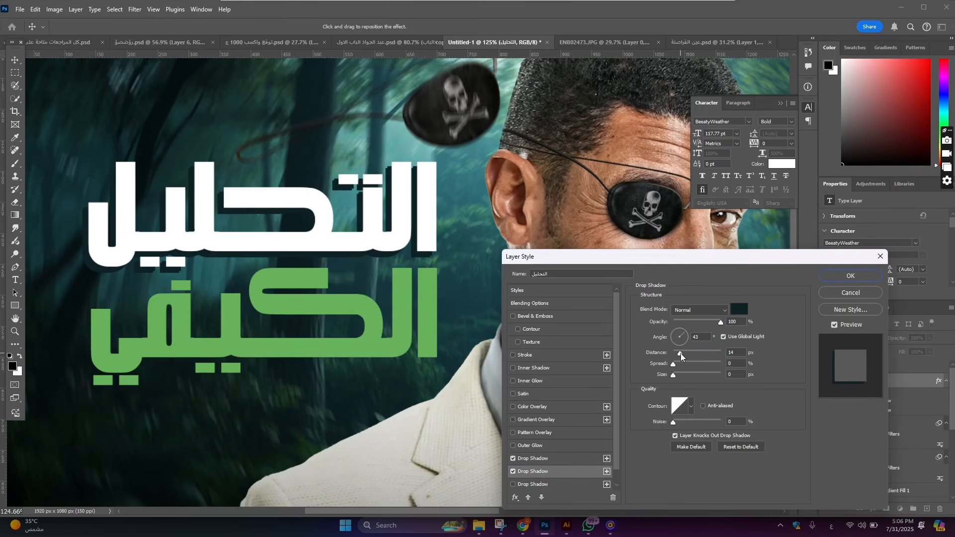
left_click(739, 310)
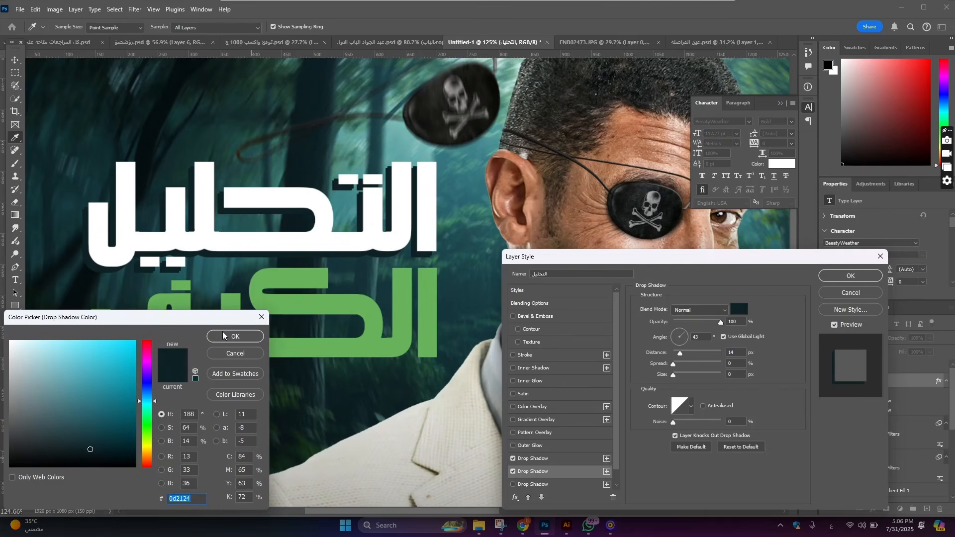
left_click(233, 337)
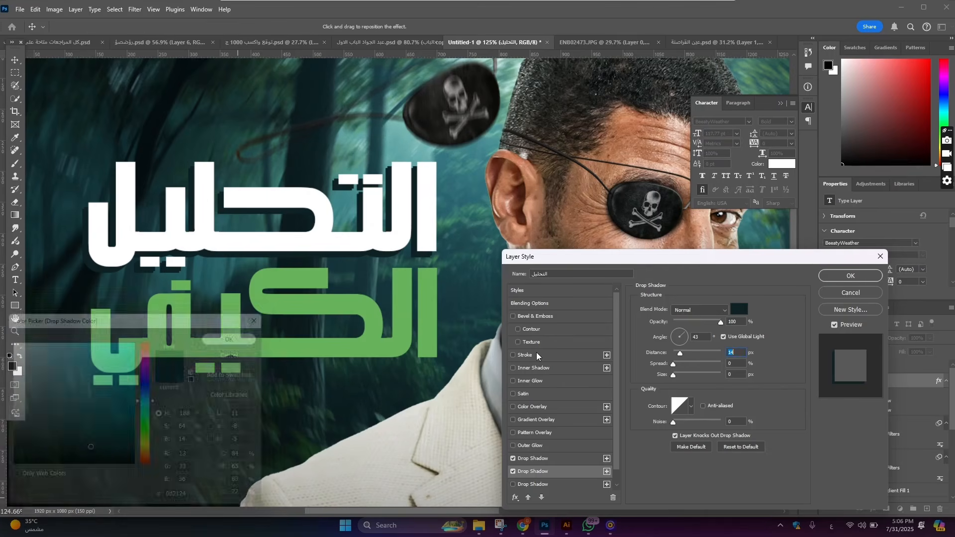
Add a 4 px outside stroke to "التحليل" in a dark teal sampled from the image, and apply the layer style.
left_click(538, 356)
left_click(662, 381)
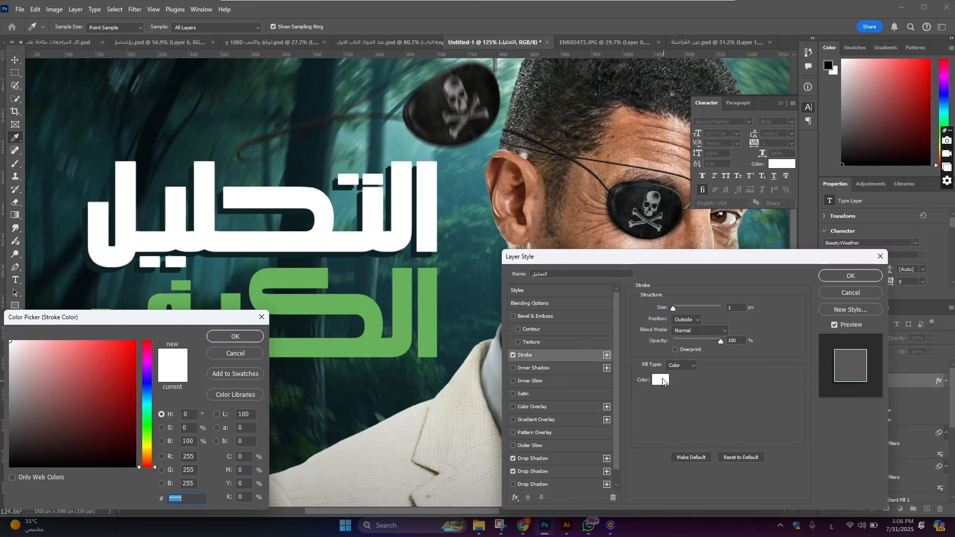
left_click(336, 379)
key("Return")
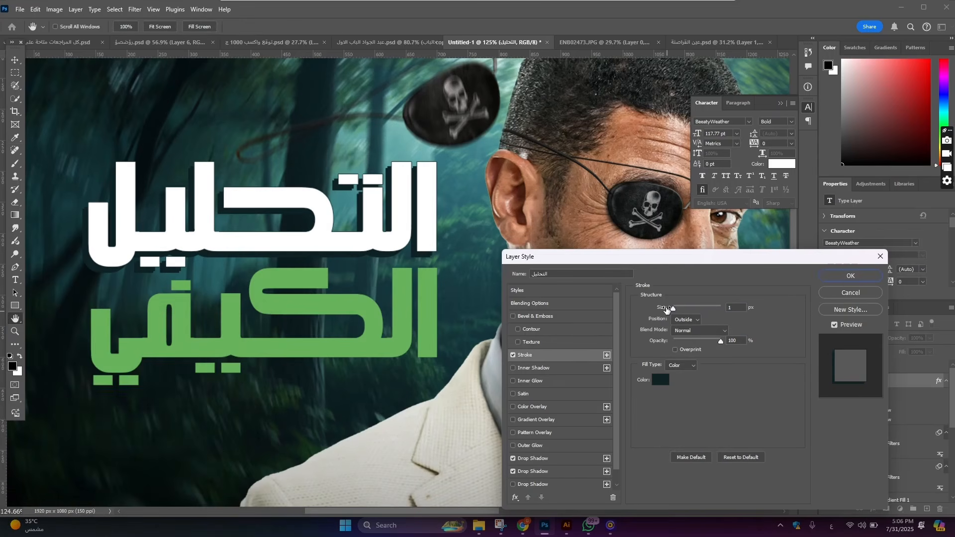
left_click_drag(674, 309, 675, 309)
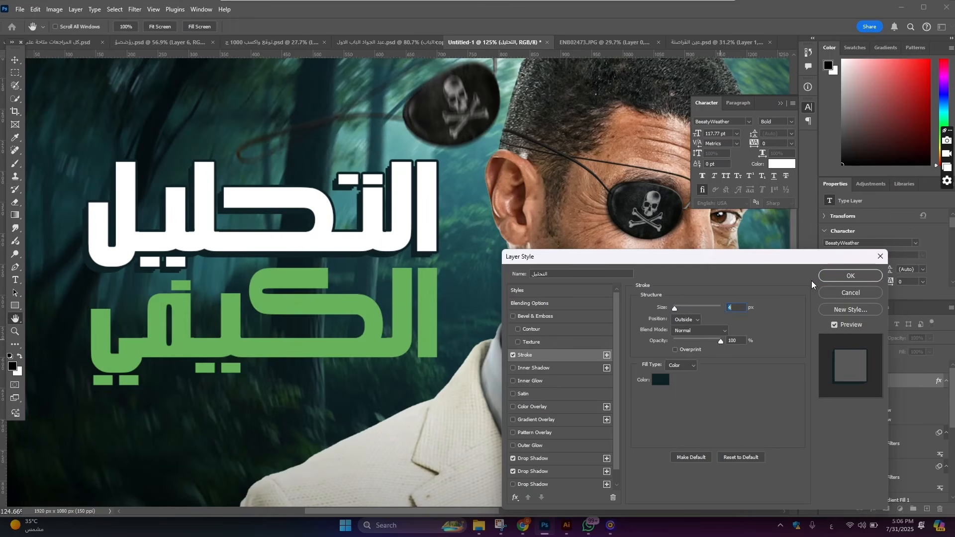
key("Return")
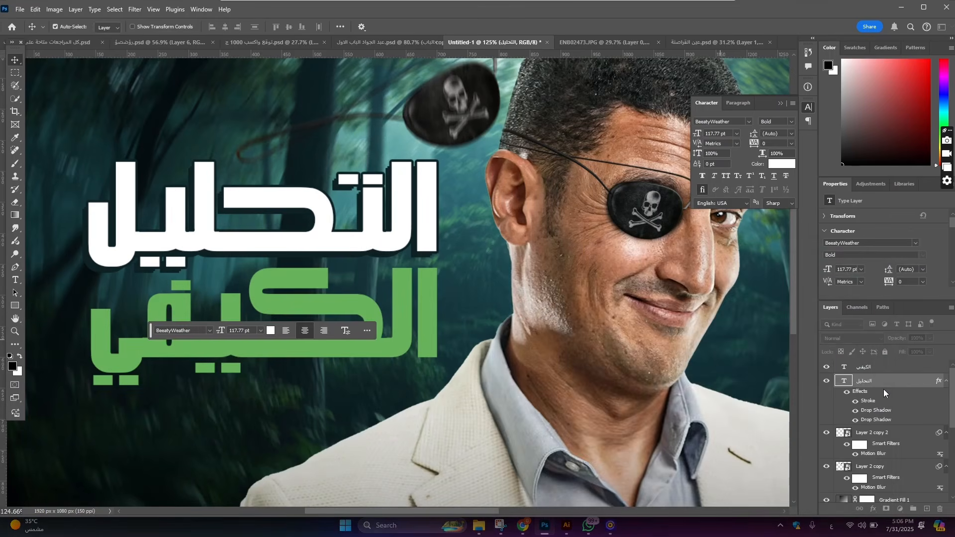
Copy the layer style from the "التحليل" text layer and paste it onto the green "الكيفي" layer.
right_click(884, 383)
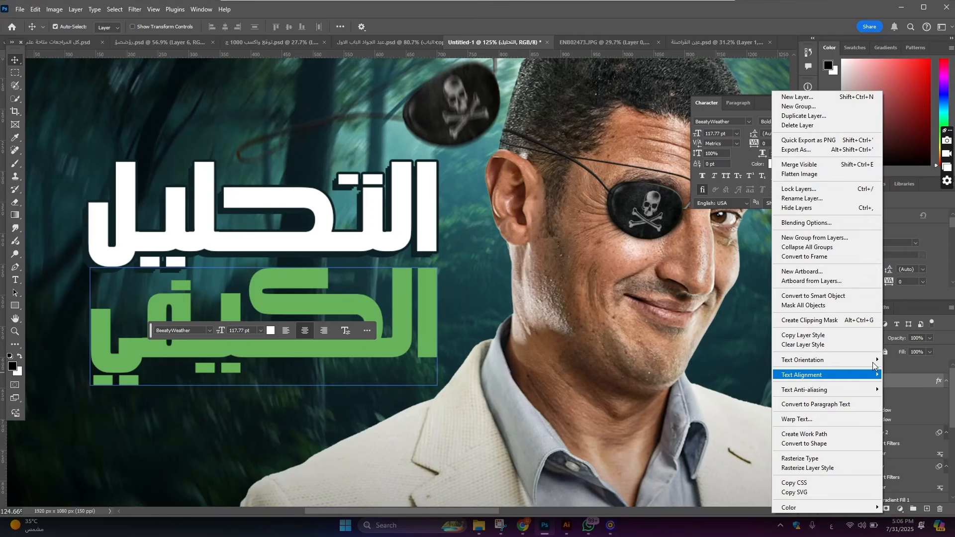
left_click(840, 337)
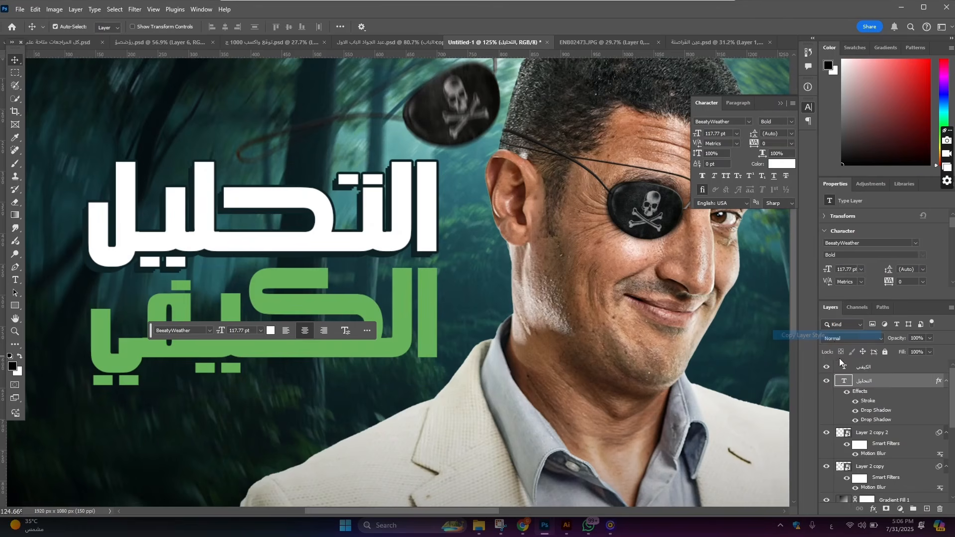
left_click(880, 368)
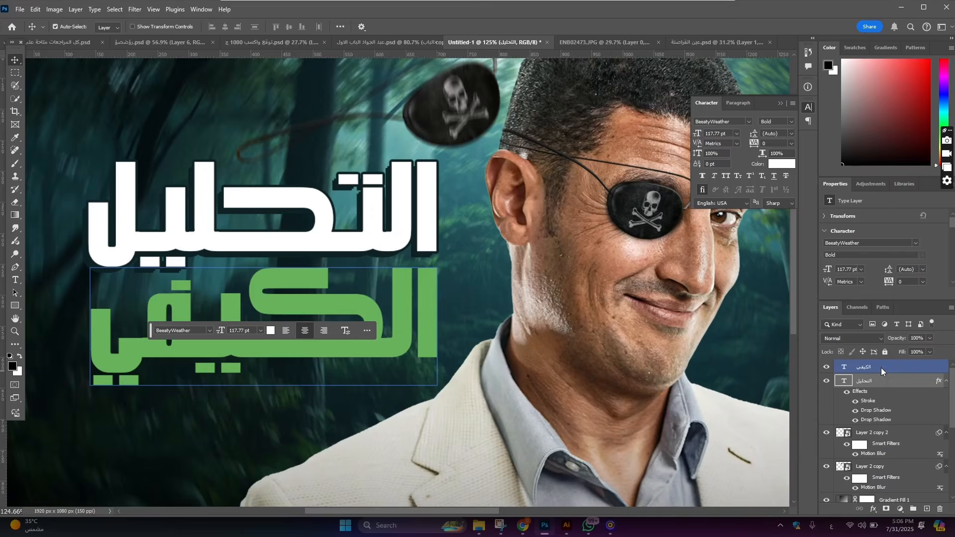
right_click(882, 369)
left_click(816, 356)
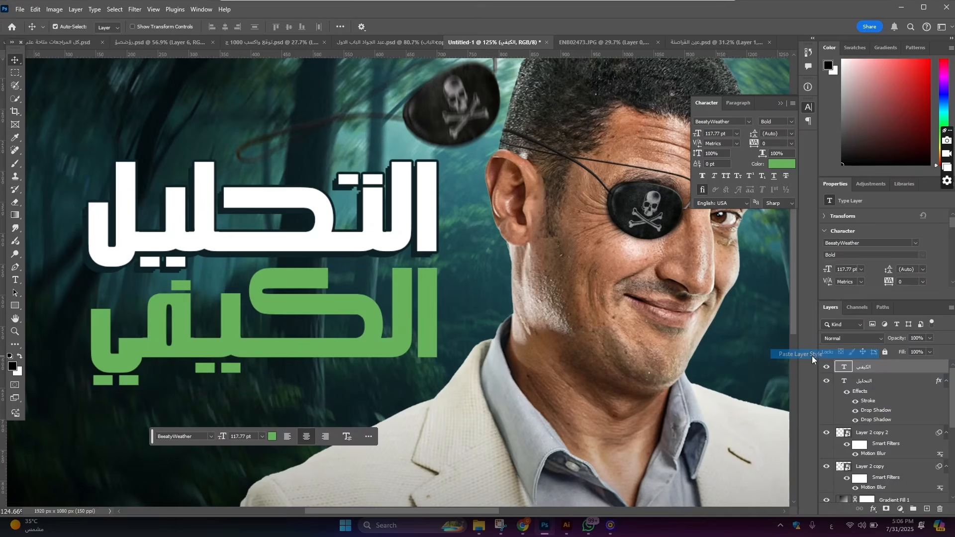
Examine the stroke and drop shadows on both title words from close up and from farther away.
scroll(423, 301, "down", 4)
scroll(416, 297, "up", 2)
scroll(391, 245, "up", 2)
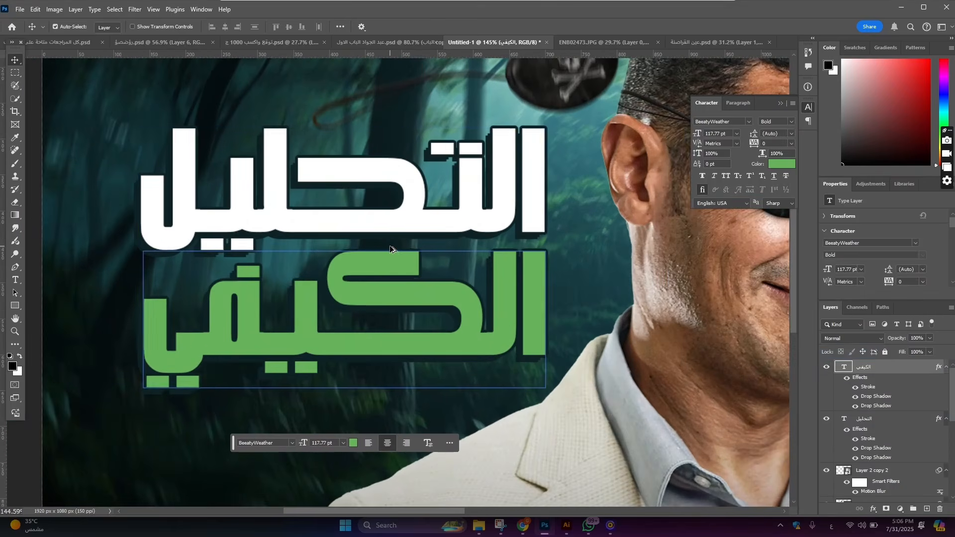
left_click(390, 246)
scroll(390, 245, "down", 4)
scroll(390, 245, "up", 3)
scroll(390, 246, "up", 4)
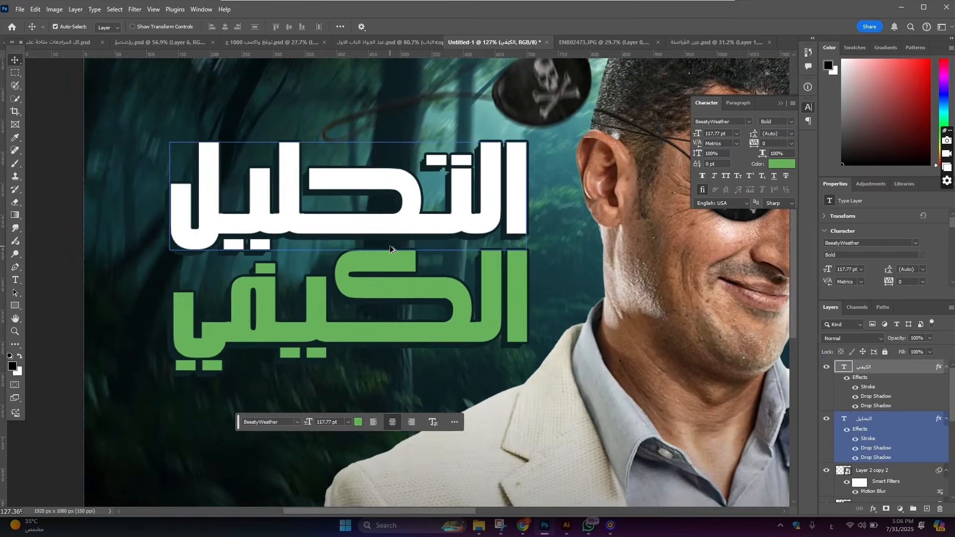
scroll(388, 226, "down", 1)
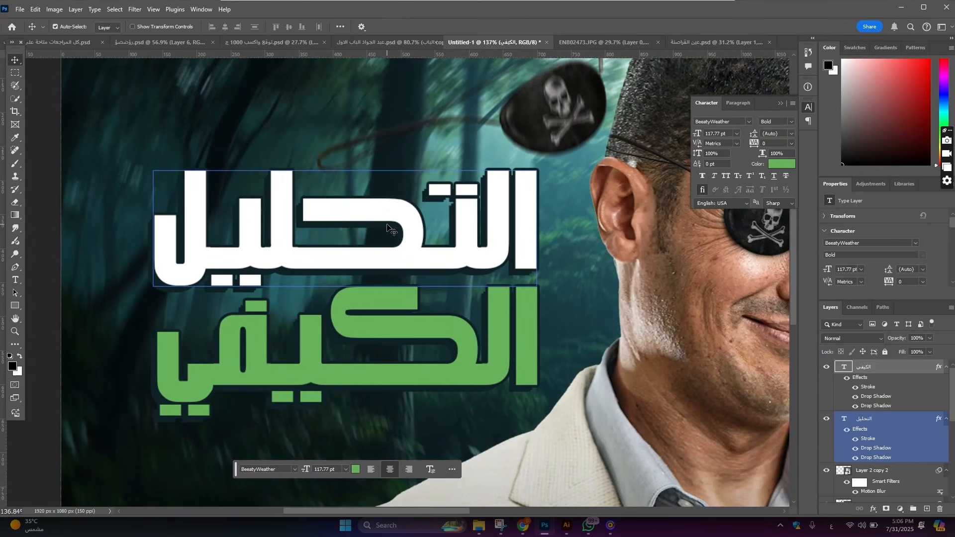
scroll(388, 227, "down", 4)
scroll(387, 228, "up", 3)
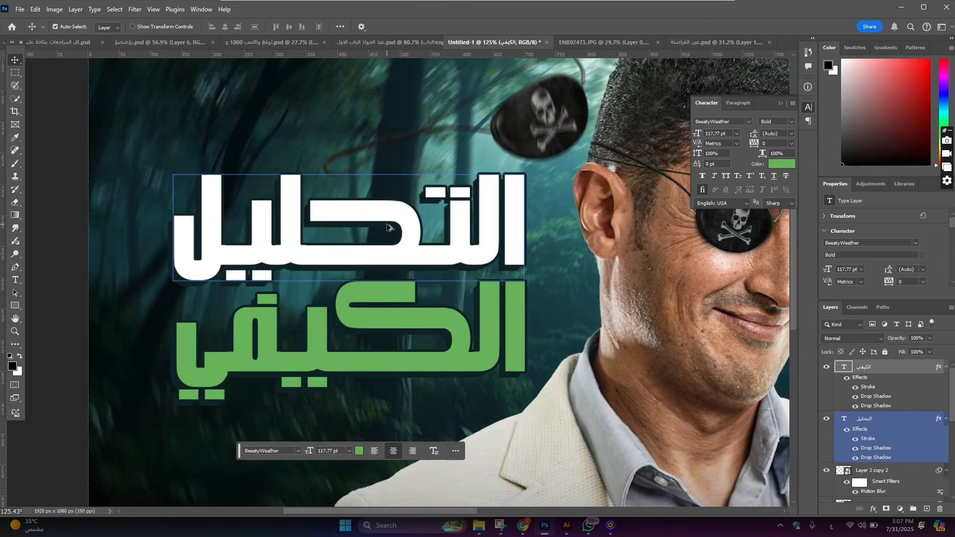
scroll(388, 227, "up", 1)
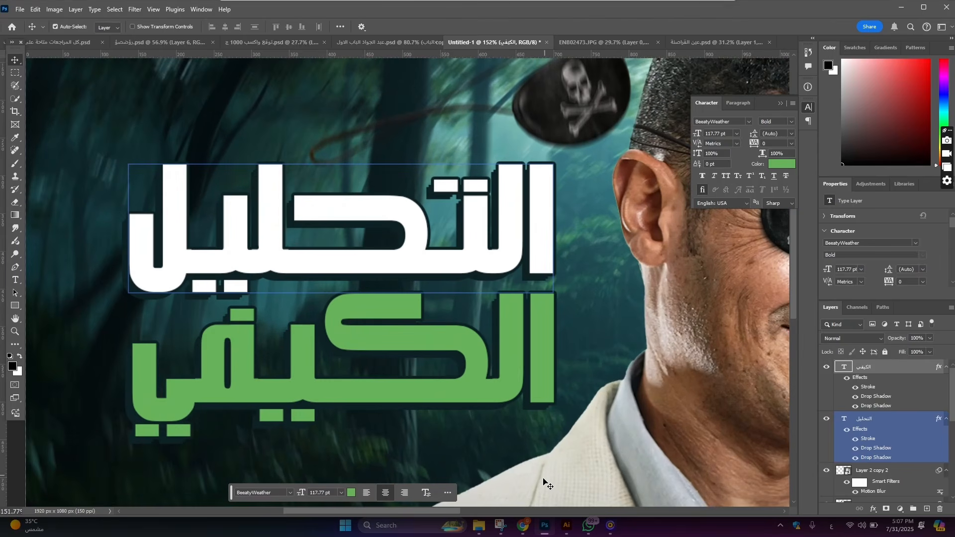
Check the project's asset folder, switch to Freepik in the browser and search for "striped pattern".
left_click(538, 446)
mouse_move(479, 525)
left_click(518, 476)
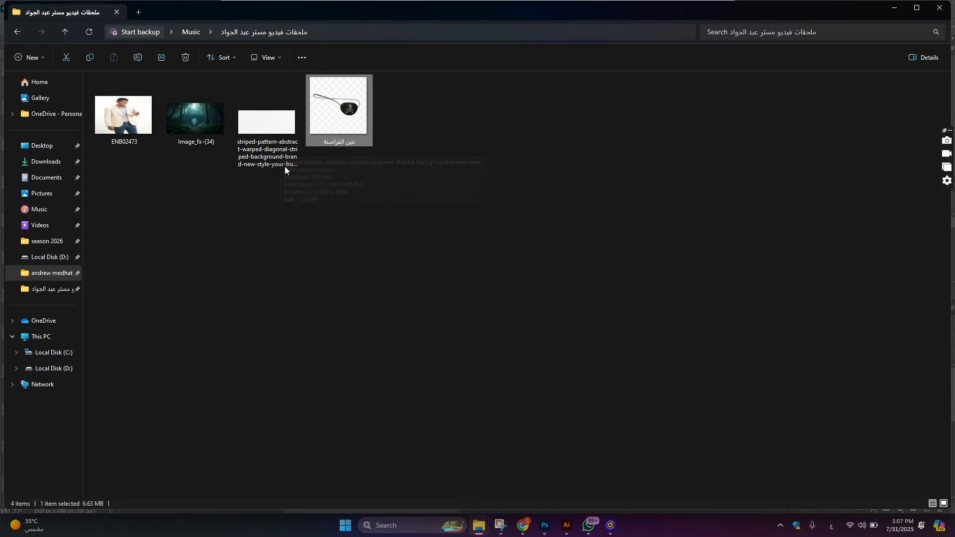
left_click(522, 533)
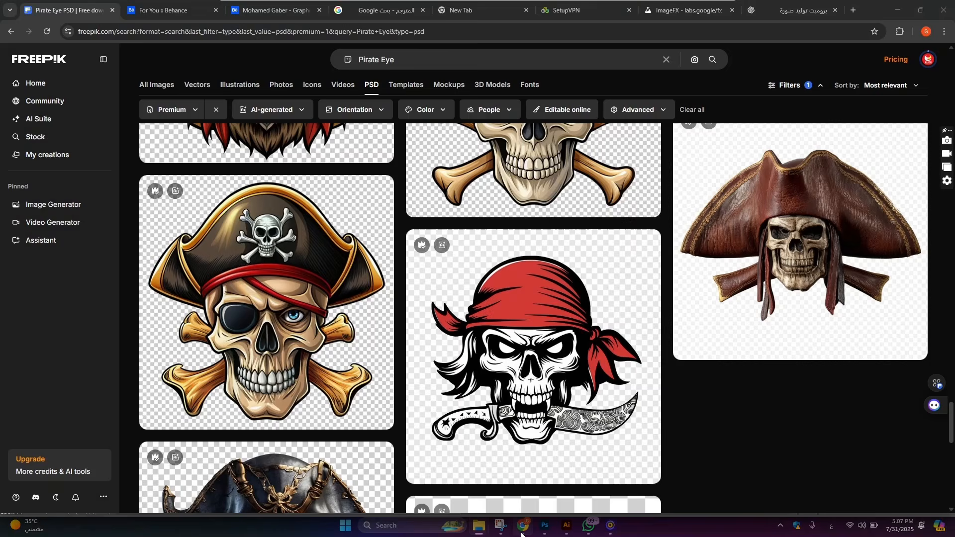
left_click(384, 57)
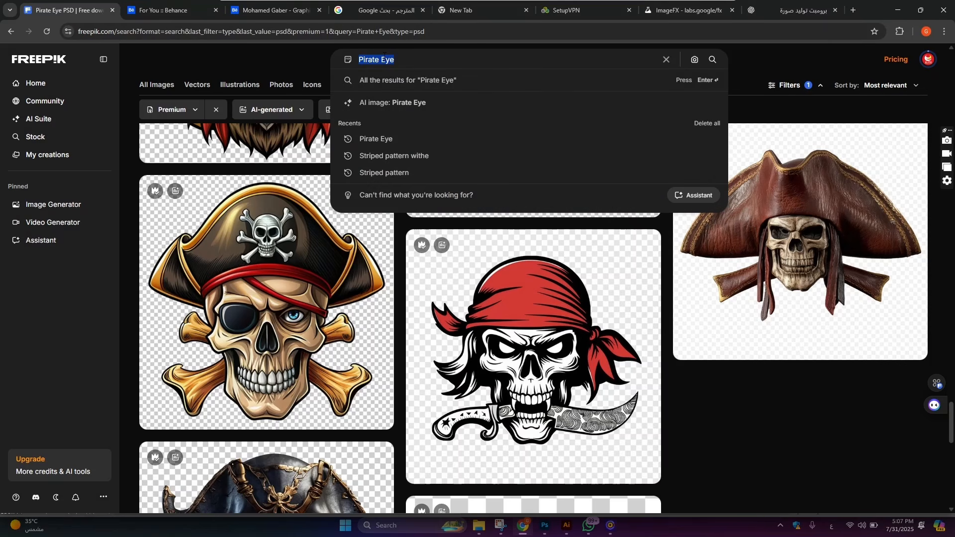
key("alt+shift")
type("striped pattern")
key("Return")
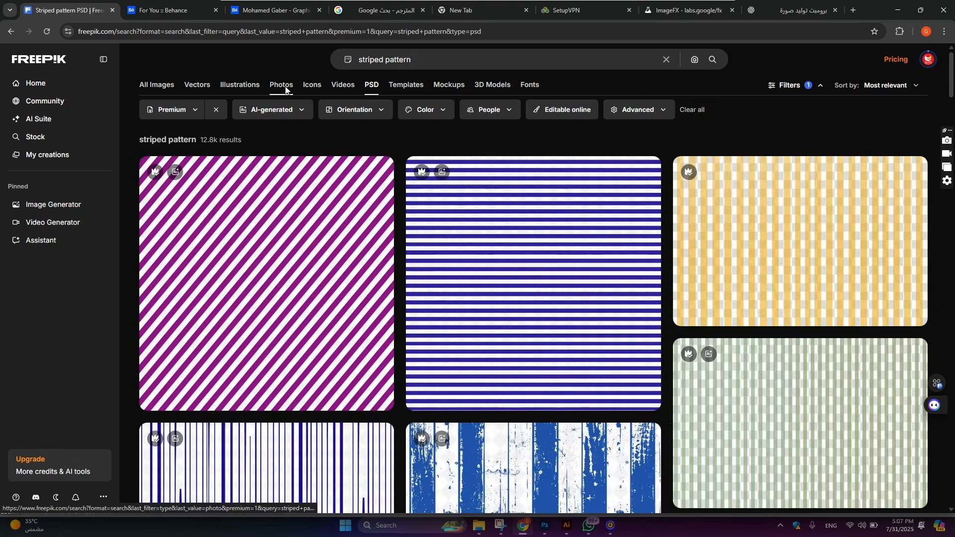
Restrict the Freepik results to photos, search for "striped pattern white" and look through the textures.
left_click(286, 90)
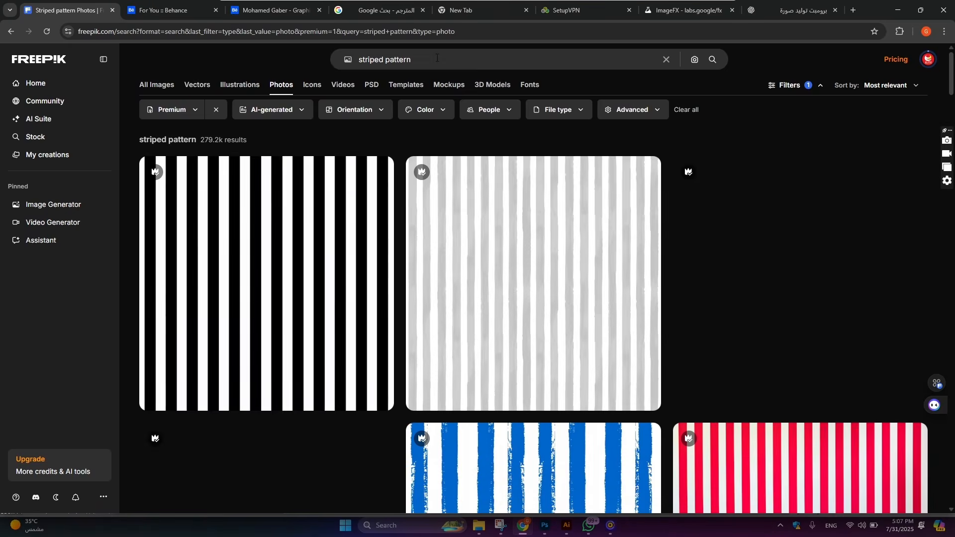
left_click(437, 58)
type("white")
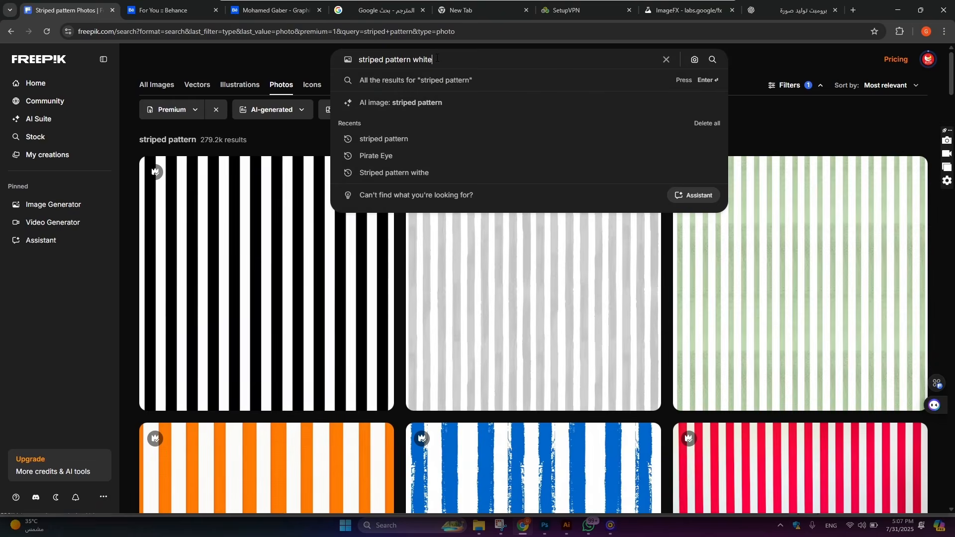
key("Return")
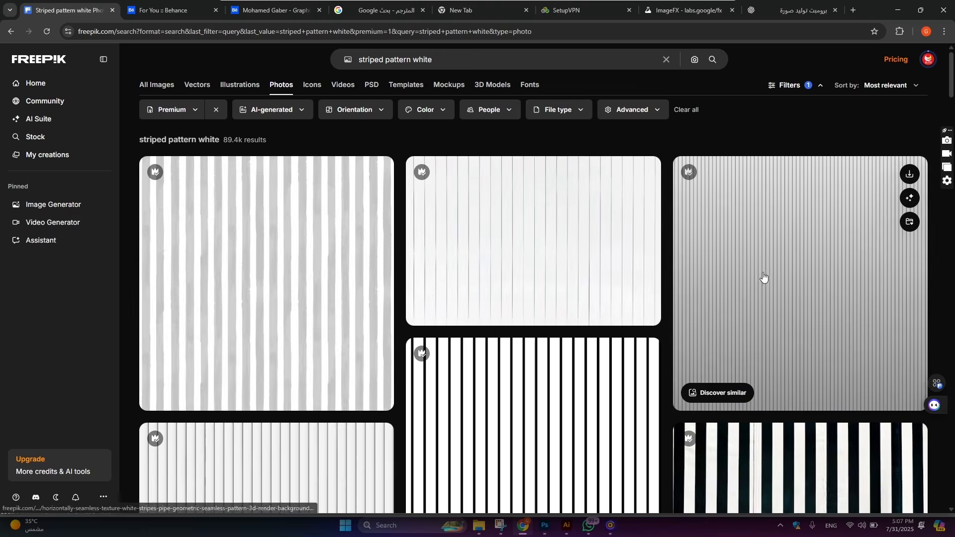
scroll(635, 351, "down", 5)
scroll(377, 331, "up", 10)
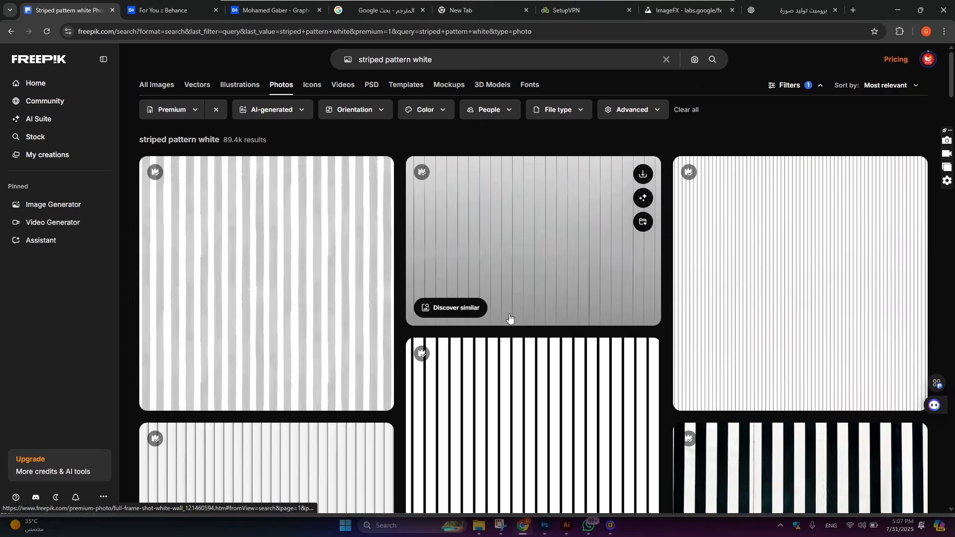
scroll(454, 343, "down", 3)
scroll(508, 416, "down", 8)
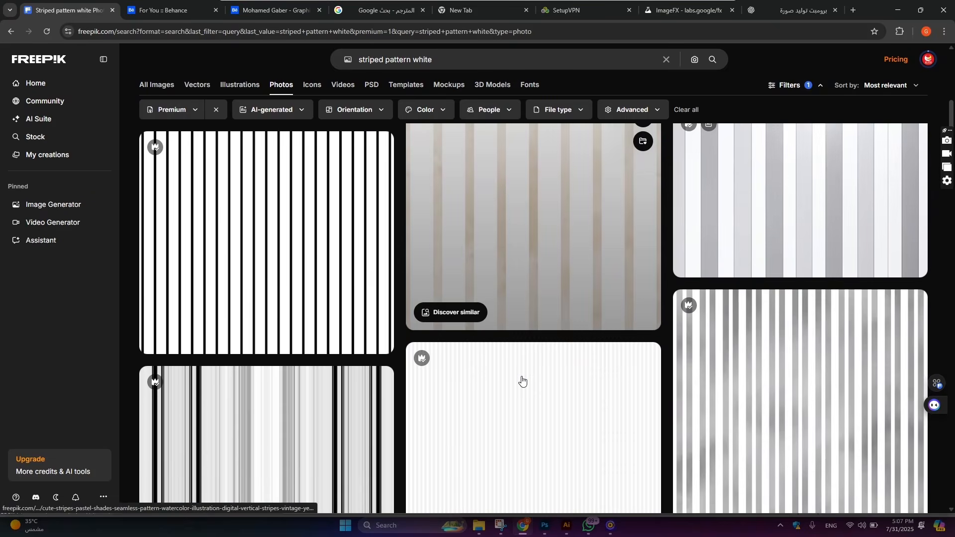
scroll(522, 382, "down", 10)
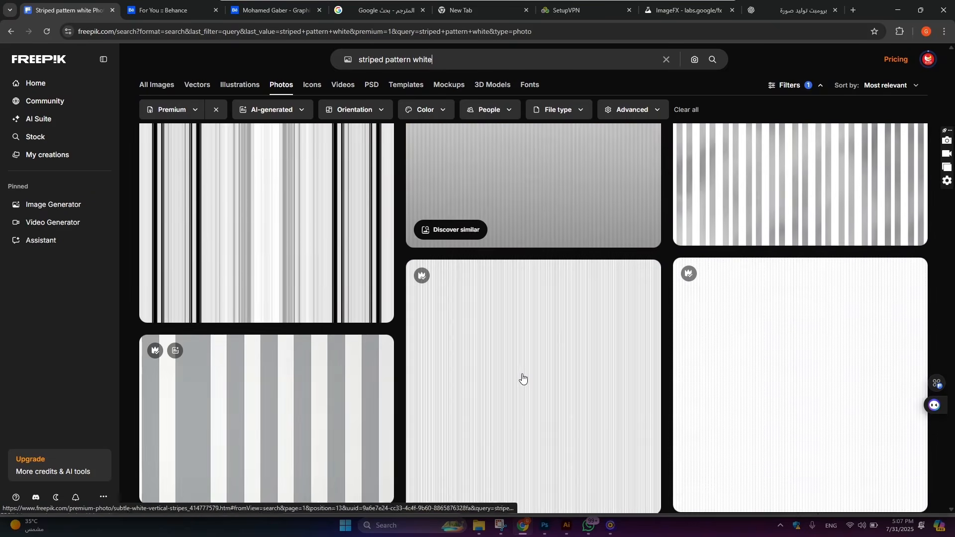
Place the diagonal striped-pattern image from the asset folder into the Photoshop composite and clip it to the "التحليل" text layer.
mouse_move(489, 533)
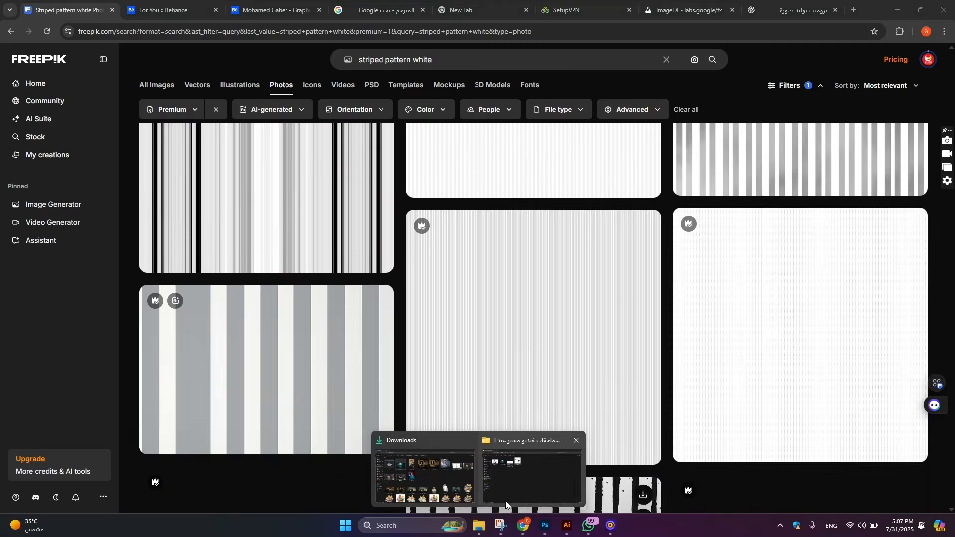
left_click(532, 477)
left_click(269, 114)
left_click(545, 525)
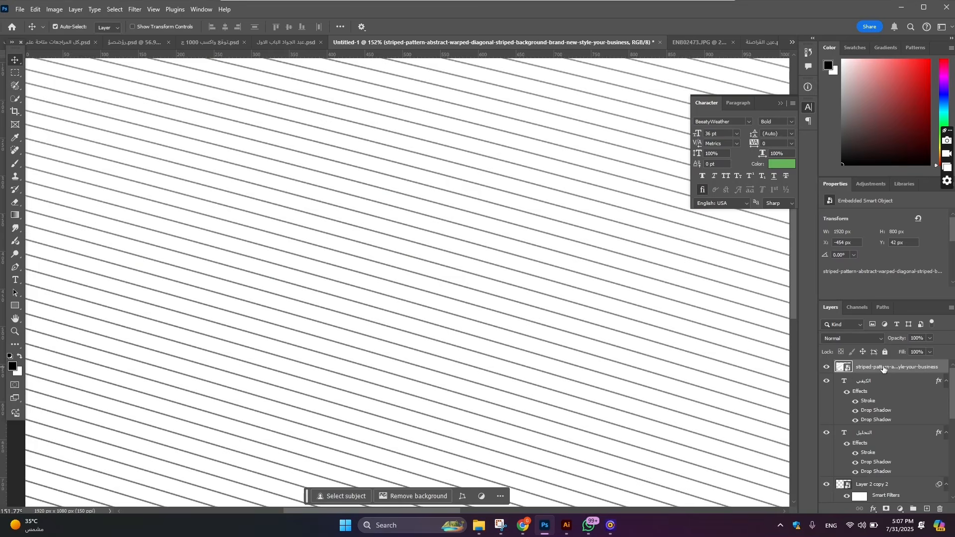
left_click_drag(884, 371, 888, 428)
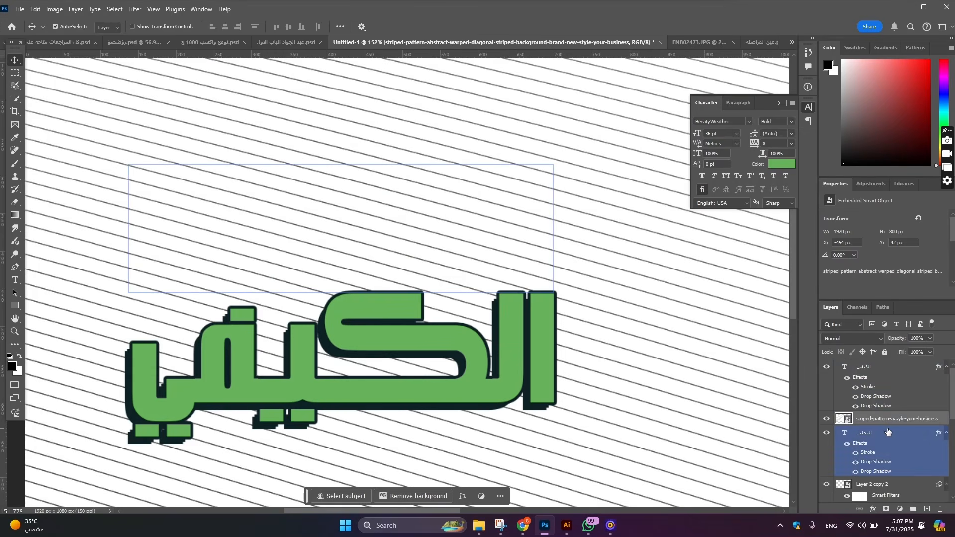
left_click(887, 427, "alt")
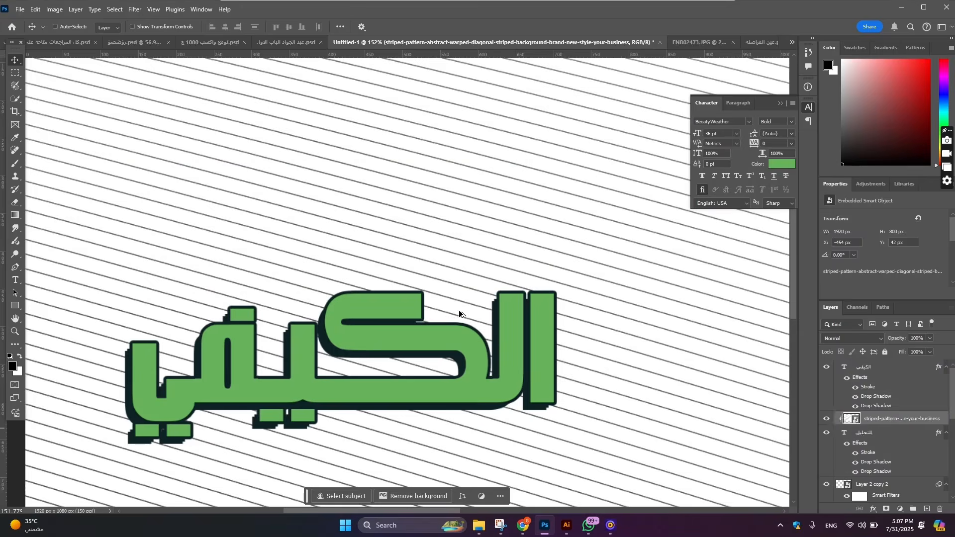
Lower the opacity of the clipped striped pattern to 35% and check the subtle stripes on the white word.
scroll(438, 264, "down", 5)
scroll(437, 261, "up", 3)
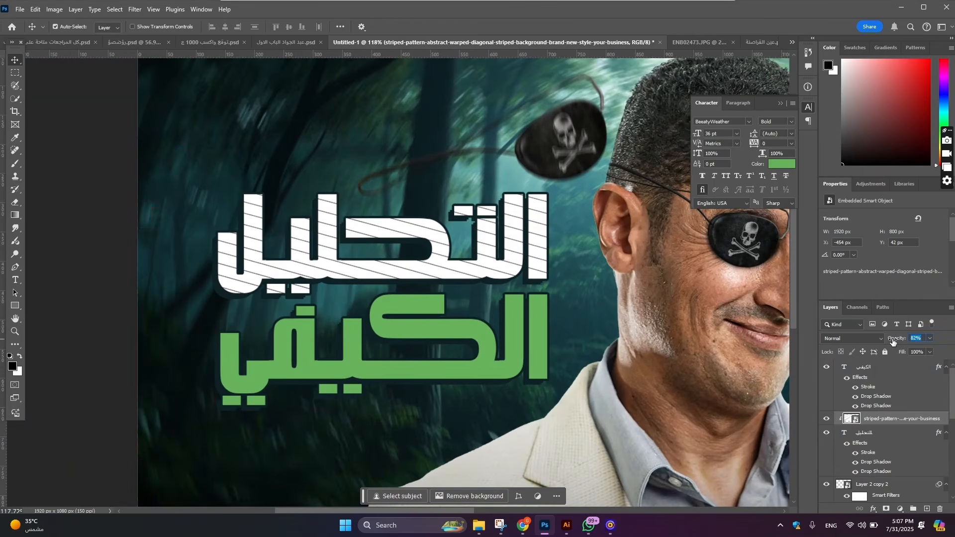
left_click_drag(884, 344, 870, 346)
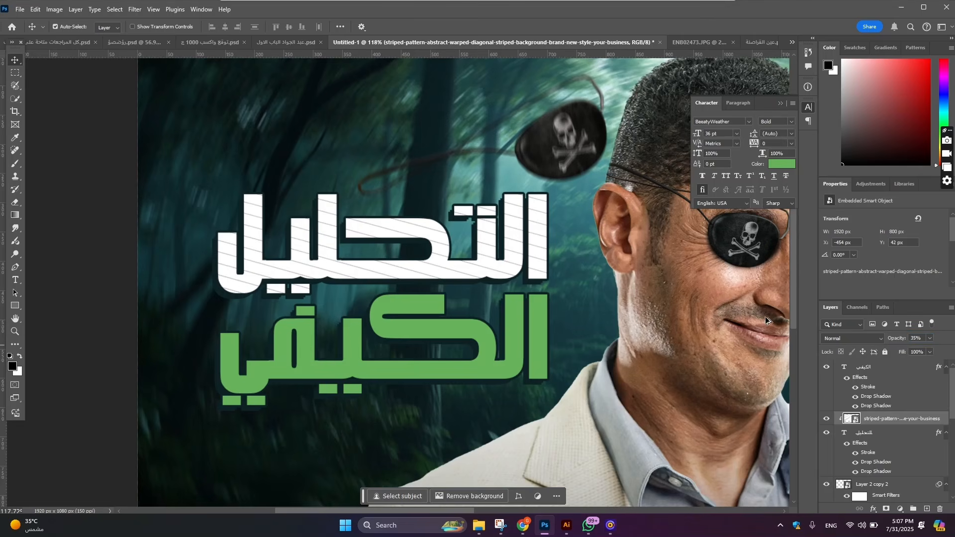
scroll(765, 319, "down", 3)
scroll(415, 246, "up", 6)
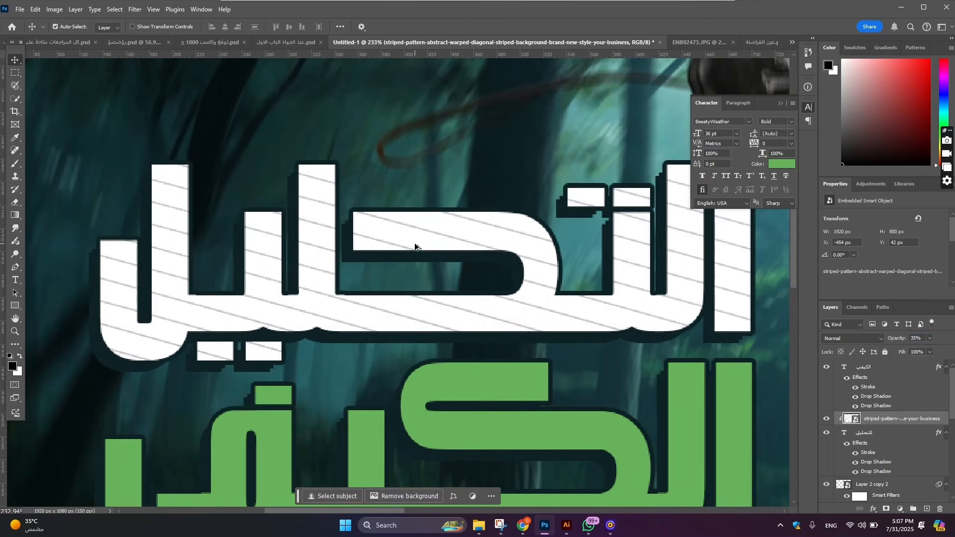
scroll(416, 247, "down", 9)
scroll(438, 272, "up", 6)
scroll(148, 267, "down", 4)
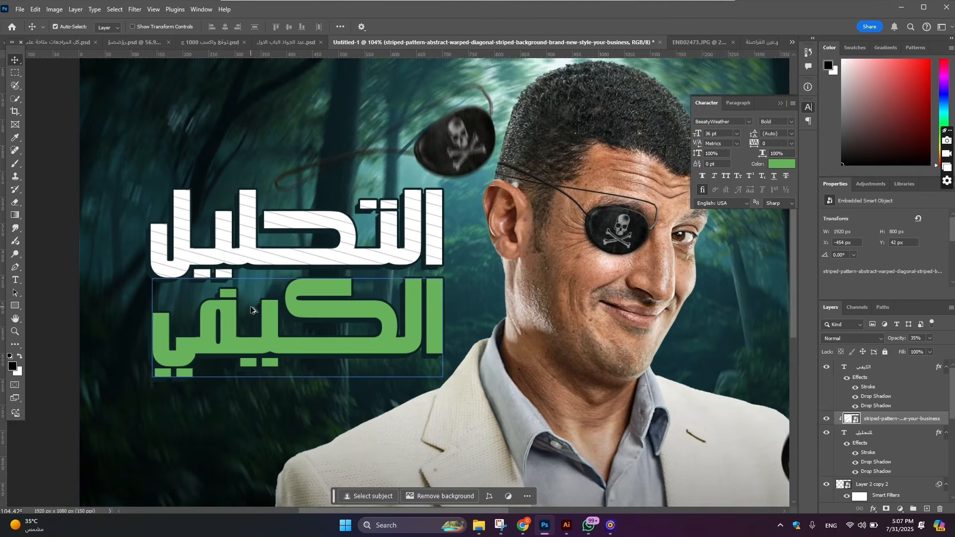
scroll(316, 283, "up", 2)
Draw a rectangle shape about 547 × 197 px behind both title words, directly above Layer 2 copy 2.
left_click(879, 486)
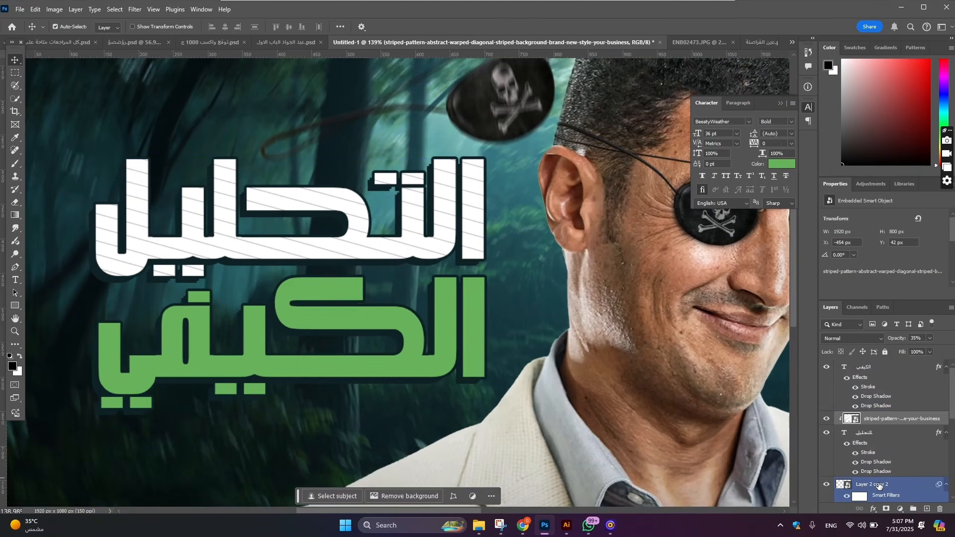
left_click(878, 447)
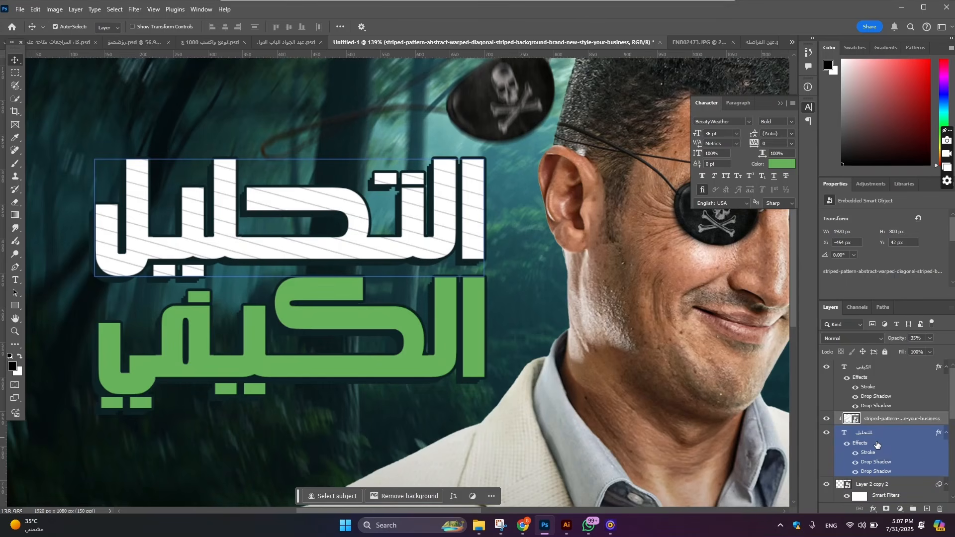
left_click(877, 445)
left_click(892, 489)
scroll(155, 371, "down", 1)
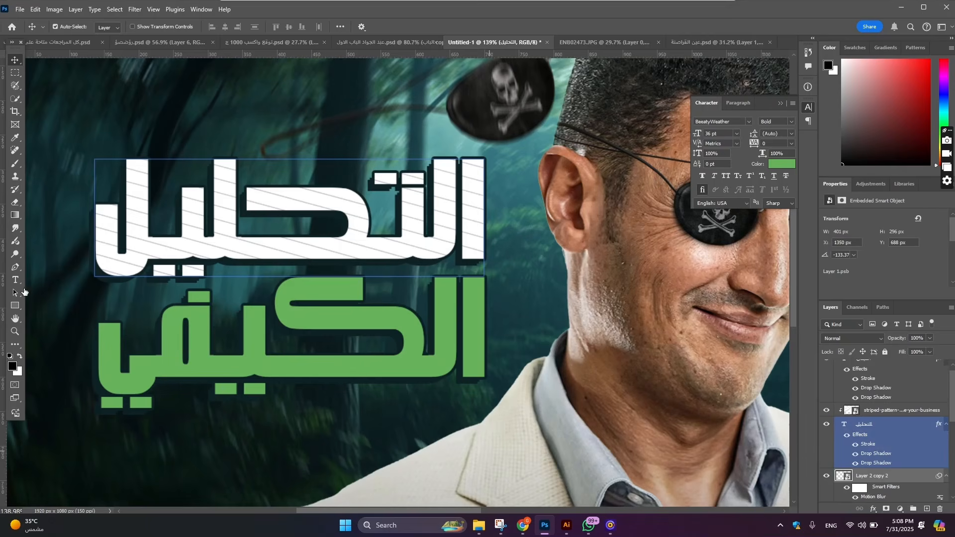
key("u")
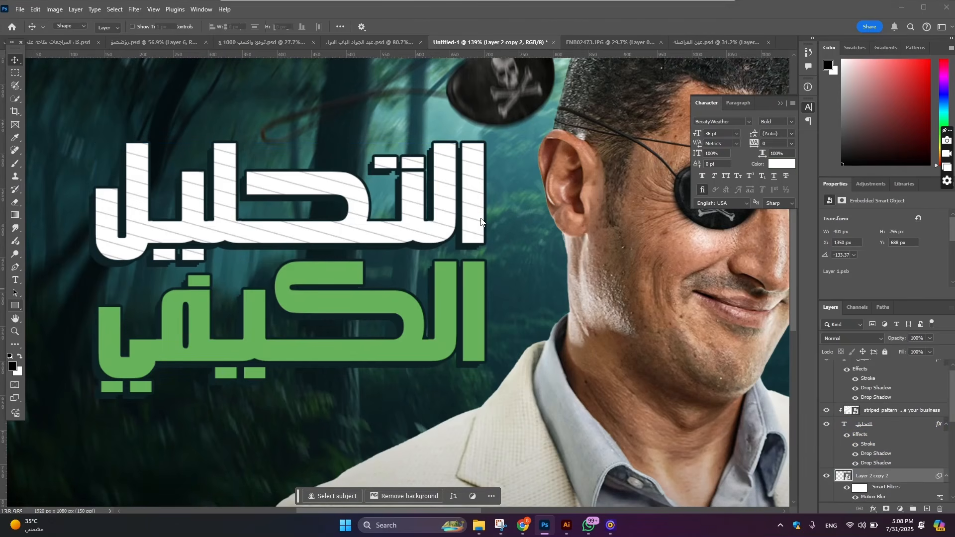
left_click_drag(482, 219, 104, 355)
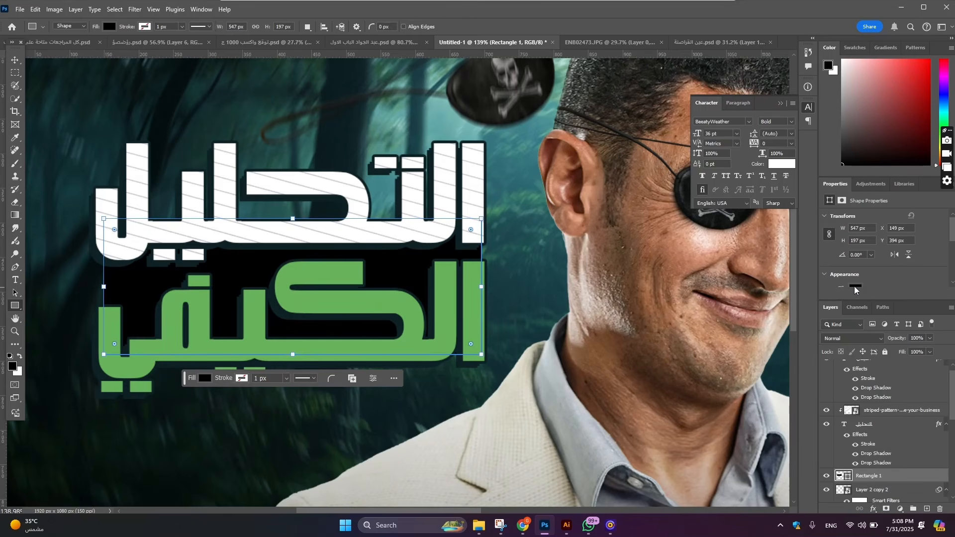
Set the rectangle's fill to the dark teal 0d2124 and return to the Move tool.
left_click(855, 288)
left_click(939, 308)
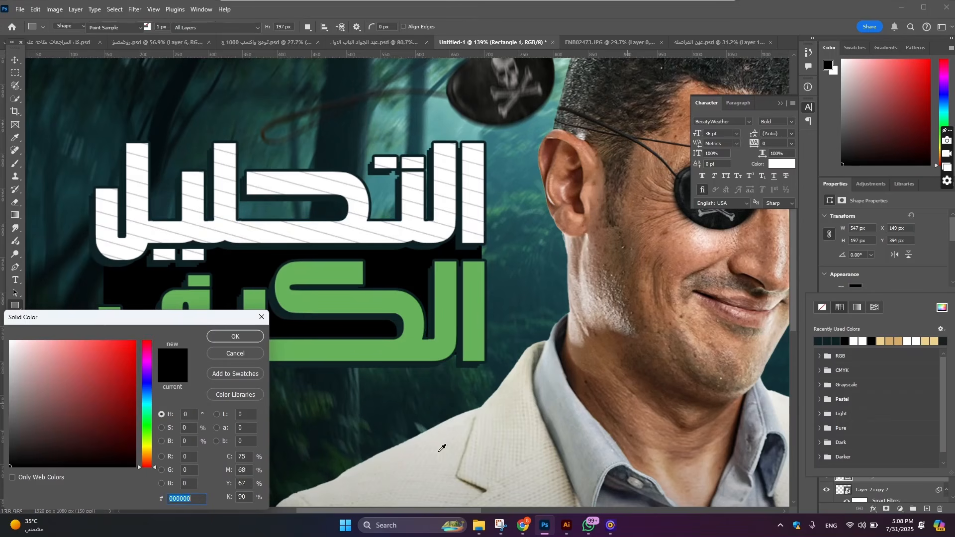
type("0d2124")
left_click(219, 339)
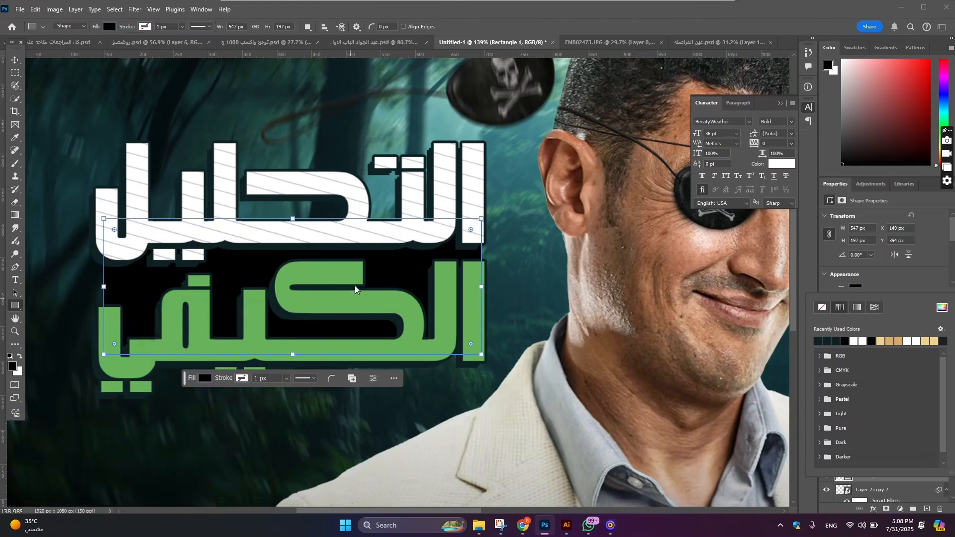
scroll(373, 232, "down", 3)
scroll(373, 232, "down", 4)
left_click(15, 60)
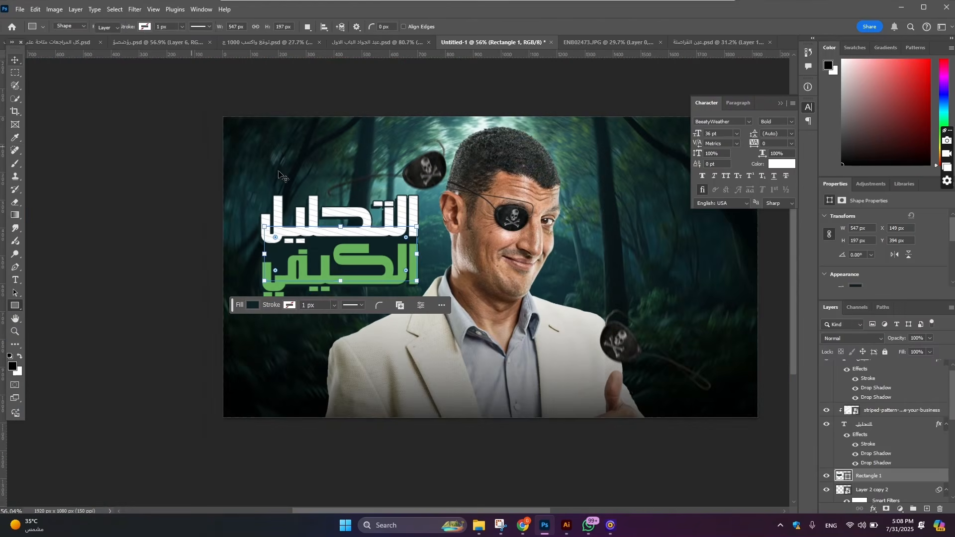
Select both title words, the striped pattern and the rectangle together and scale them up to about 111.5%.
scroll(886, 416, "up", 1)
left_click(887, 412, "shift")
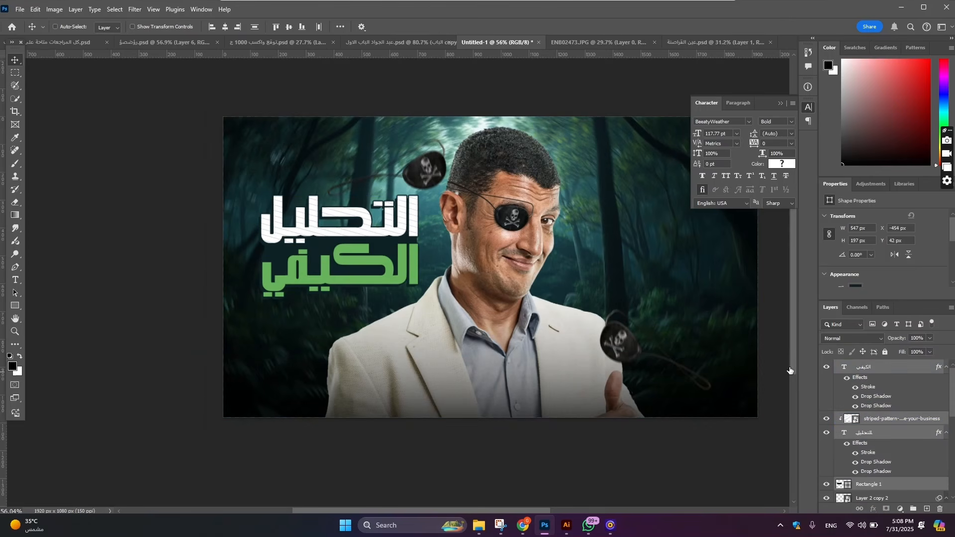
key("ctrl+t")
left_click_drag(630, 244, 661, 242)
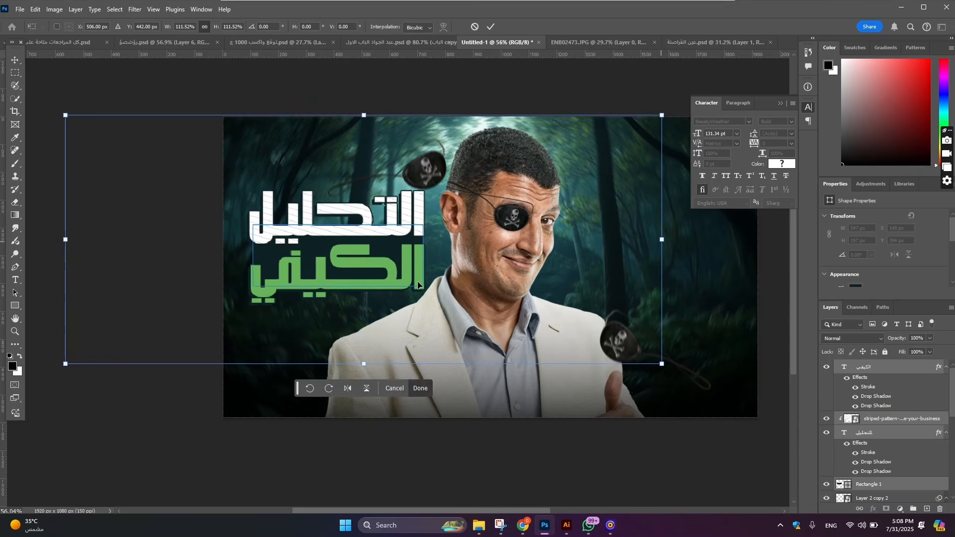
key("Return")
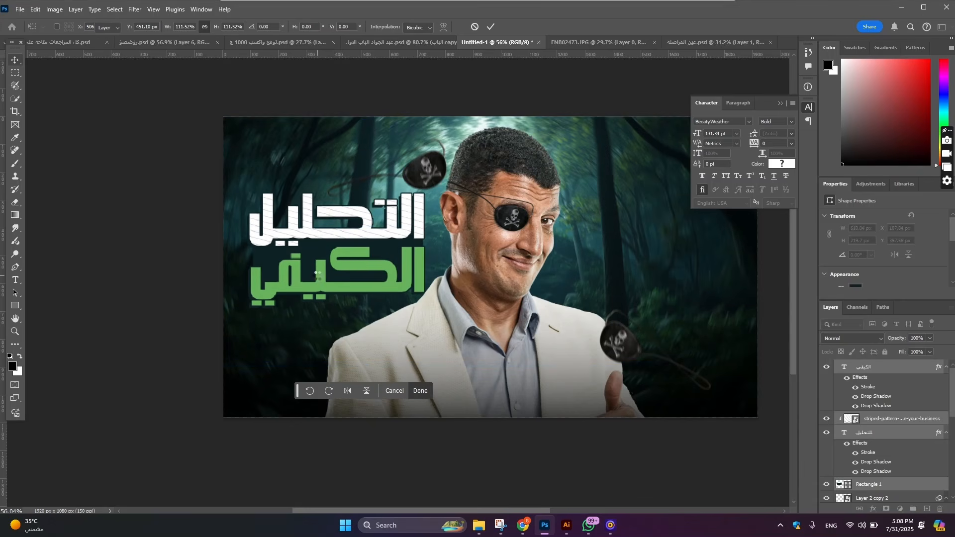
Examine the enlarged title's size and placement against the man and the whole composition.
scroll(292, 286, "down", 3)
scroll(360, 269, "up", 3)
scroll(321, 256, "down", 3)
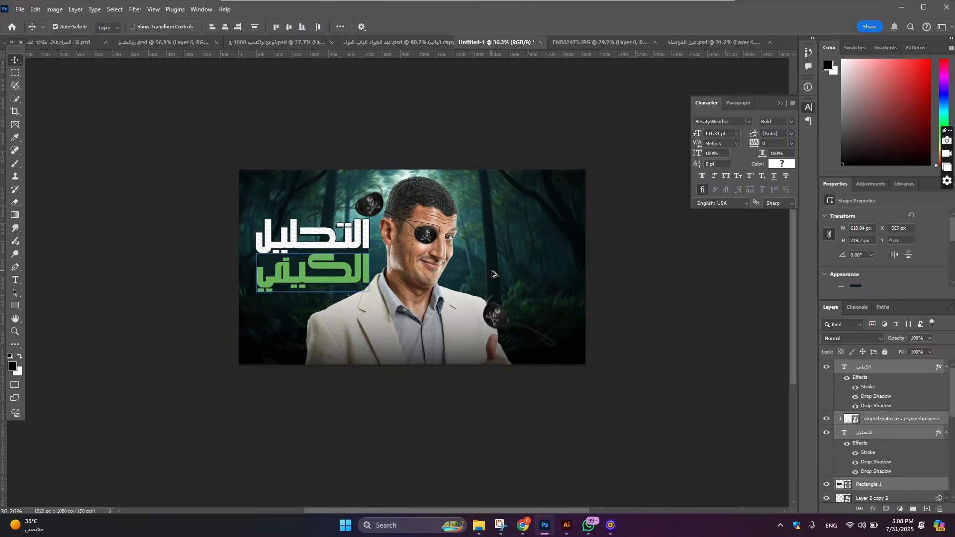
scroll(528, 388, "up", 5)
left_click(528, 390)
scroll(529, 391, "down", 3)
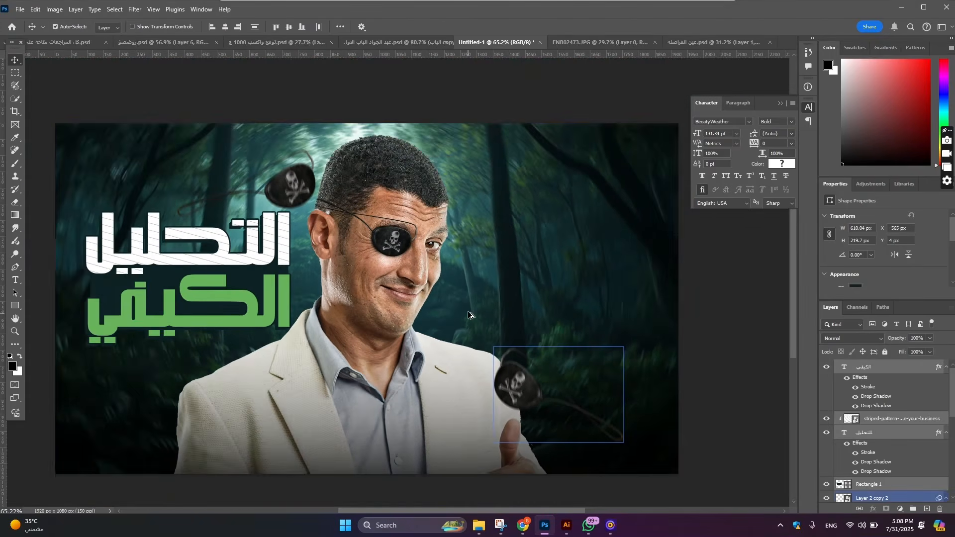
scroll(258, 320, "up", 3)
left_click(258, 320)
scroll(258, 320, "down", 3)
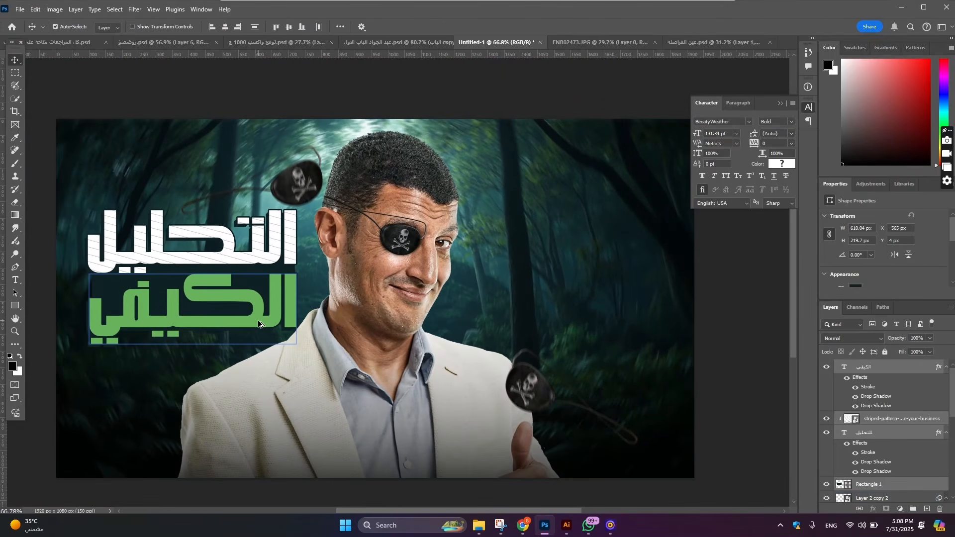
scroll(258, 320, "up", 2)
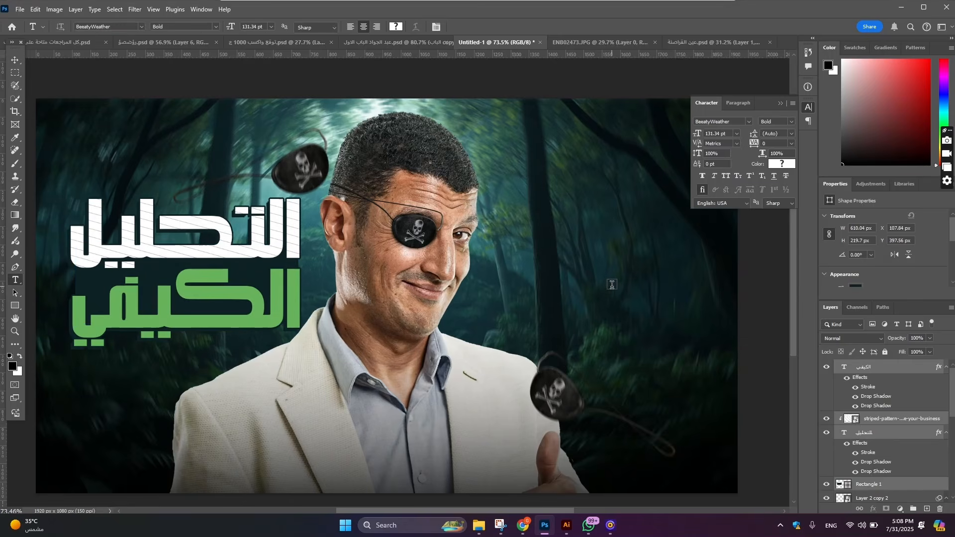
Add a new text layer reading "الباب" over the dark forest beside the man, opposite the title.
left_click(612, 285)
left_click(613, 285)
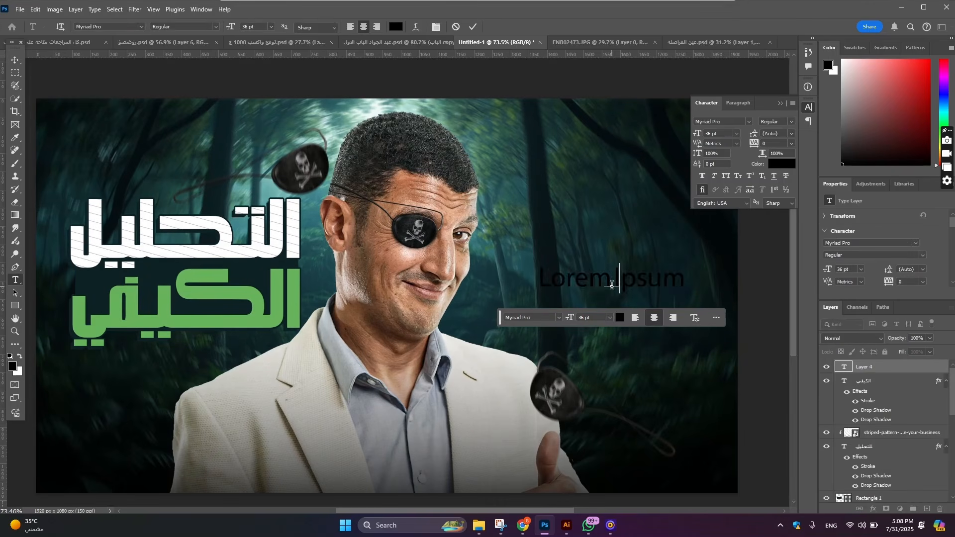
type("hgfhf")
key("ctrl+z")
key("alt+shift")
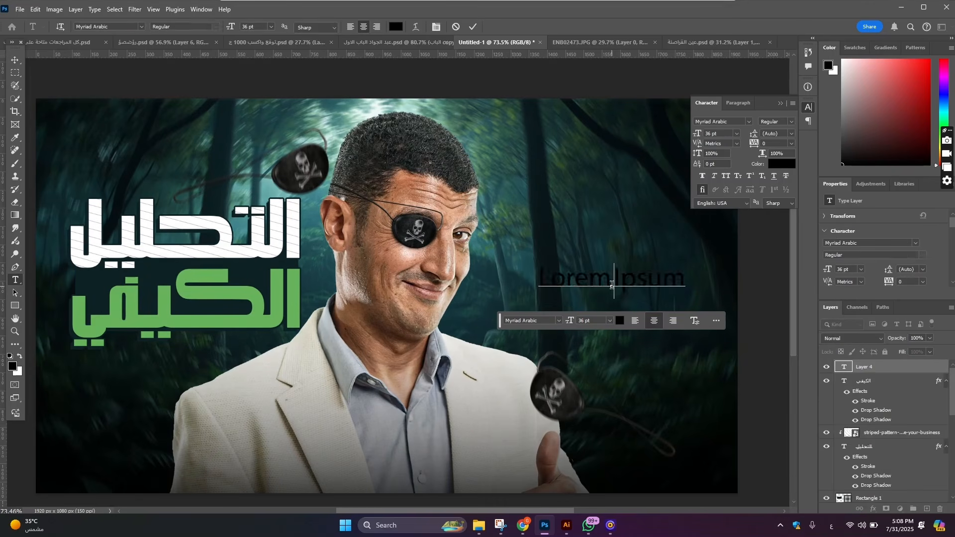
type("الباب")
scroll(612, 288, "up", 1)
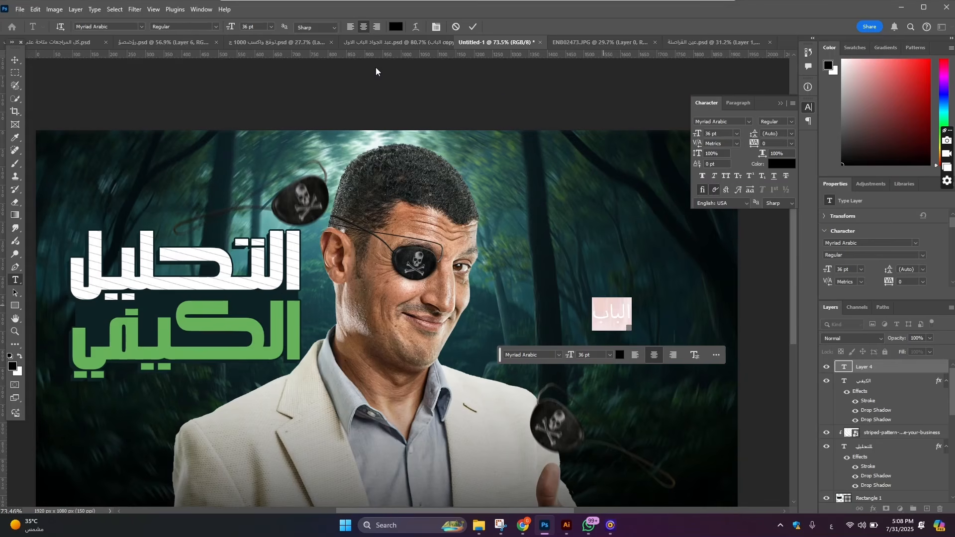
Set the colour of "الباب" to white ffffff and its font to BeatyWeather Bold.
left_click(399, 28)
type("ffffff")
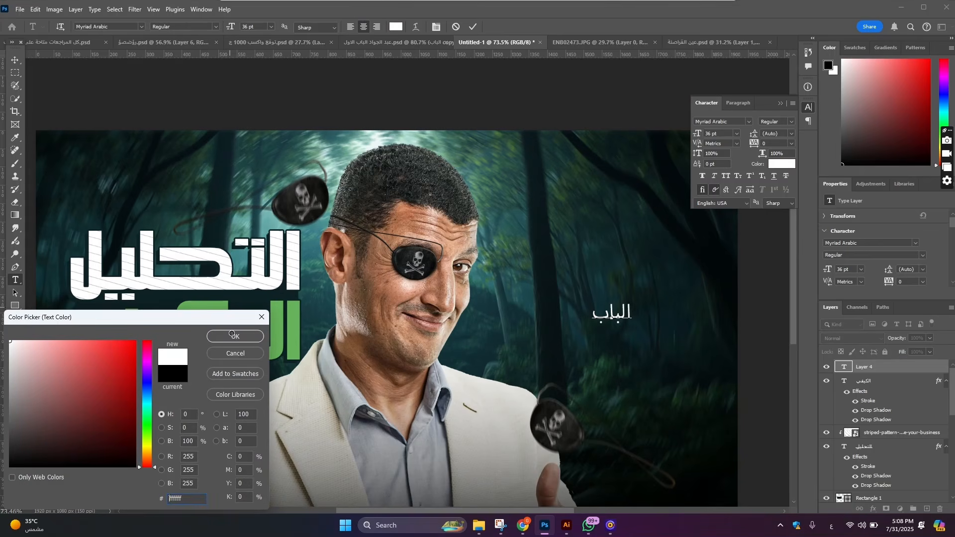
left_click(234, 338)
left_click(916, 243)
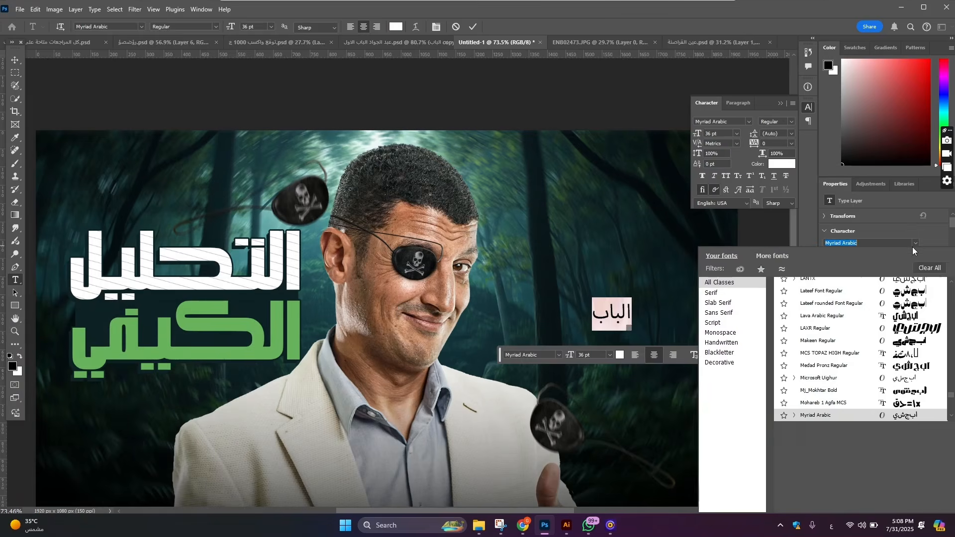
left_click_drag(952, 478, 951, 298)
left_click(781, 286)
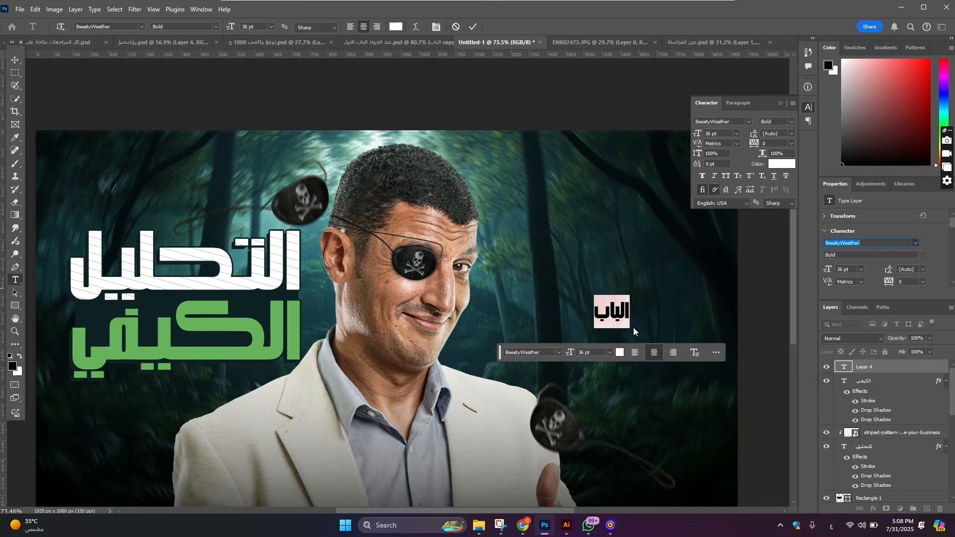
Elongate the word into "البـــاب" and scale it up to about 358%, giving a 128.72 pt text size.
left_click(614, 311)
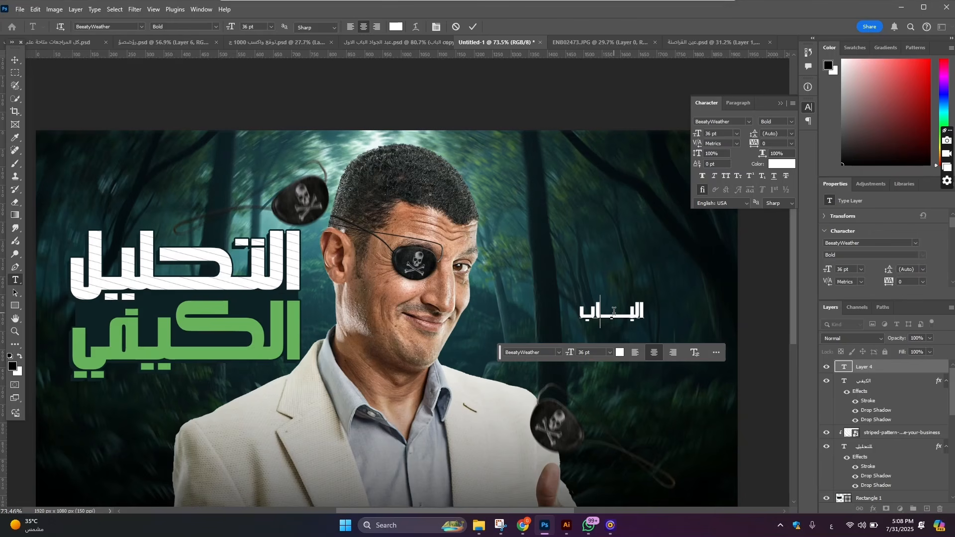
left_click(16, 61)
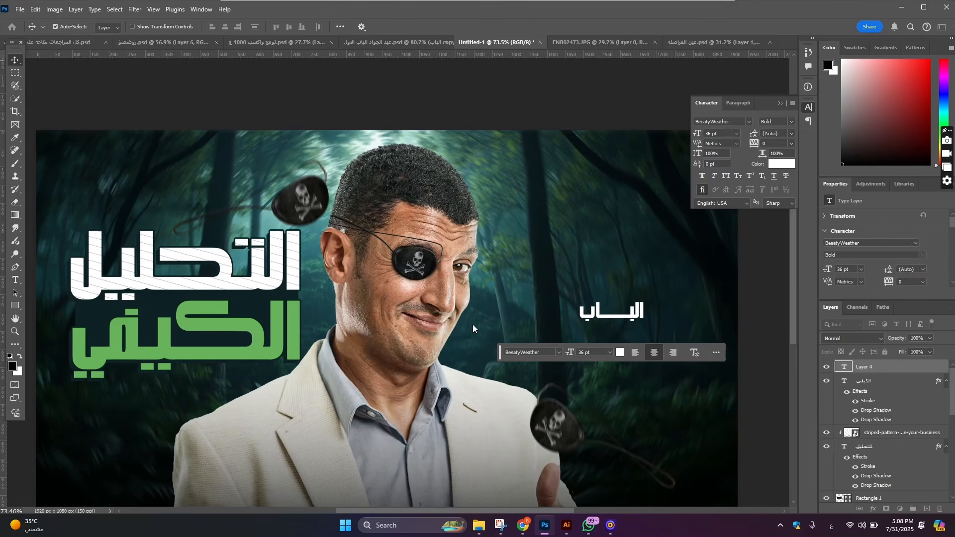
key("ctrl+t")
left_click_drag(645, 300, 654, 317)
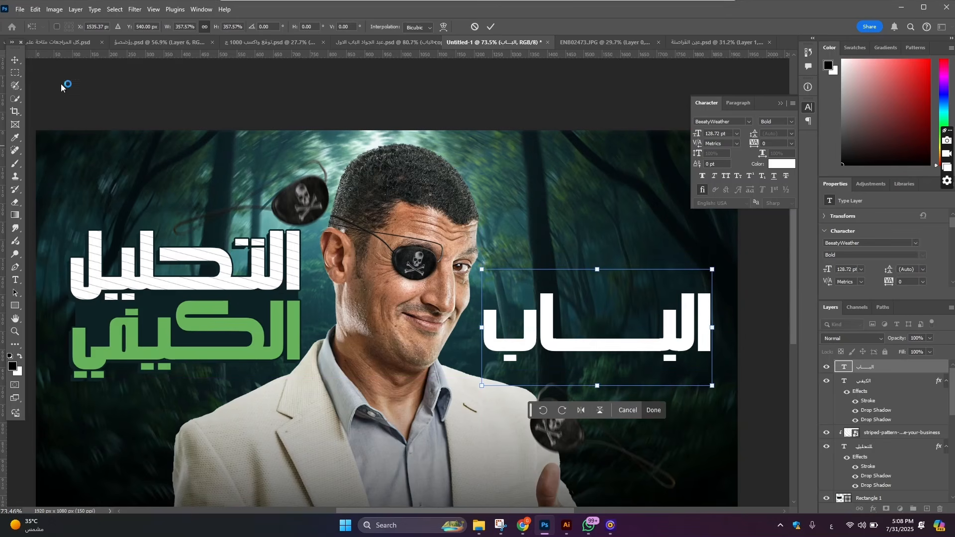
left_click(15, 60)
Duplicate the "البـــاب" text layer above the original and replace the copy's text with "الثانى".
scroll(621, 343, "up", 3)
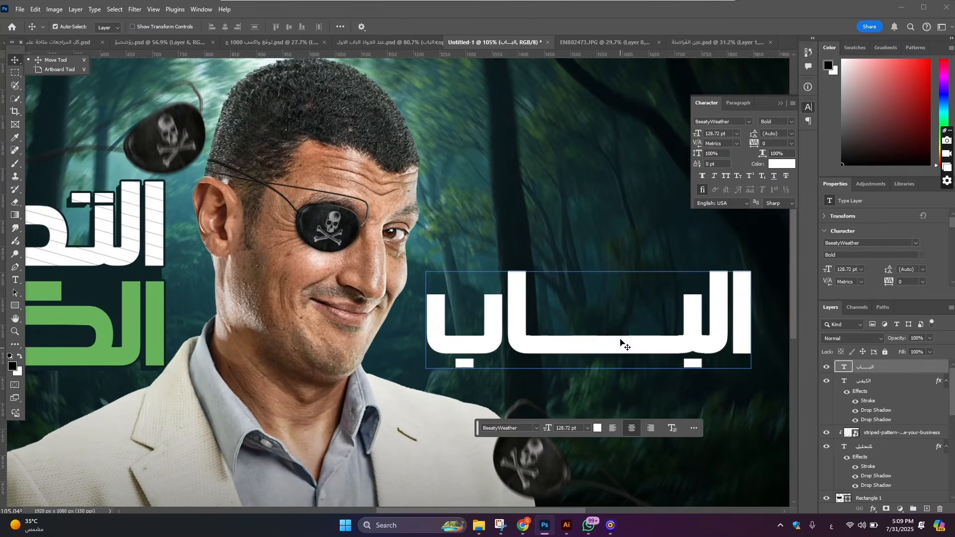
left_click_drag(621, 340, 619, 228)
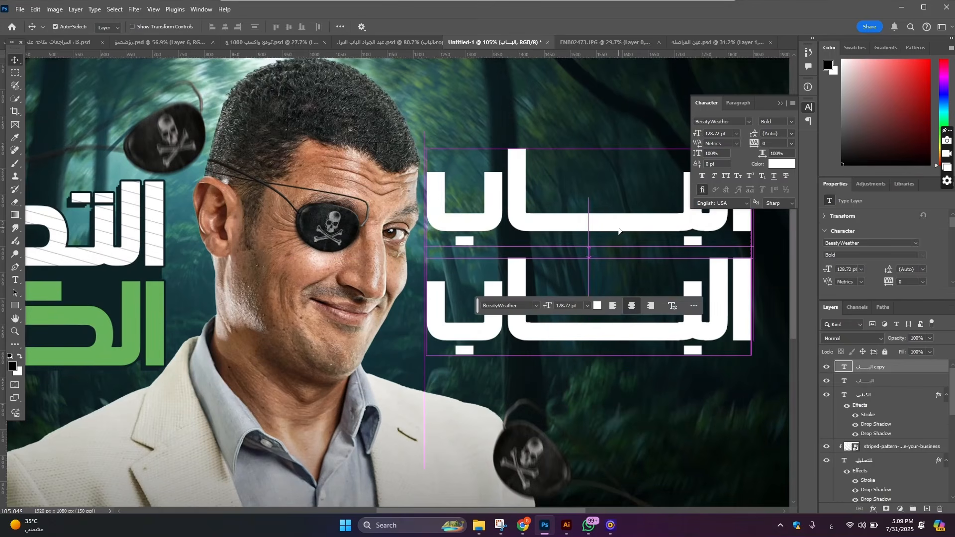
double_click(620, 231)
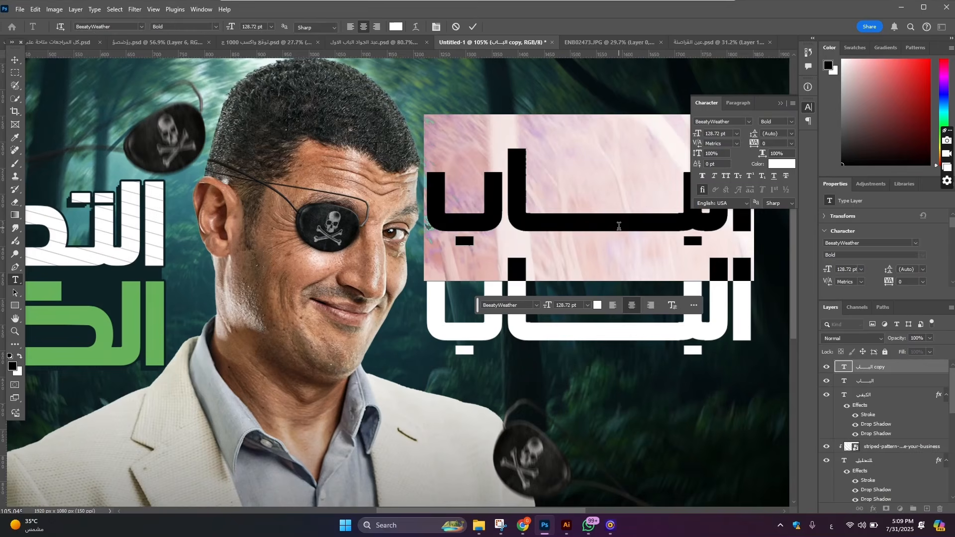
type("الثاني")
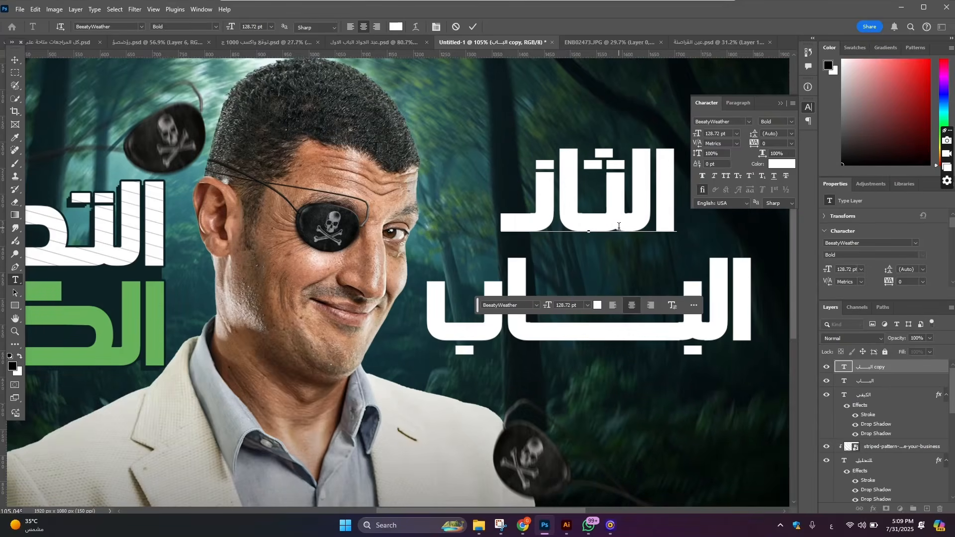
Recolour the word "الثانى" with the green 67b35b sampled from the title's second word.
double_click(638, 209)
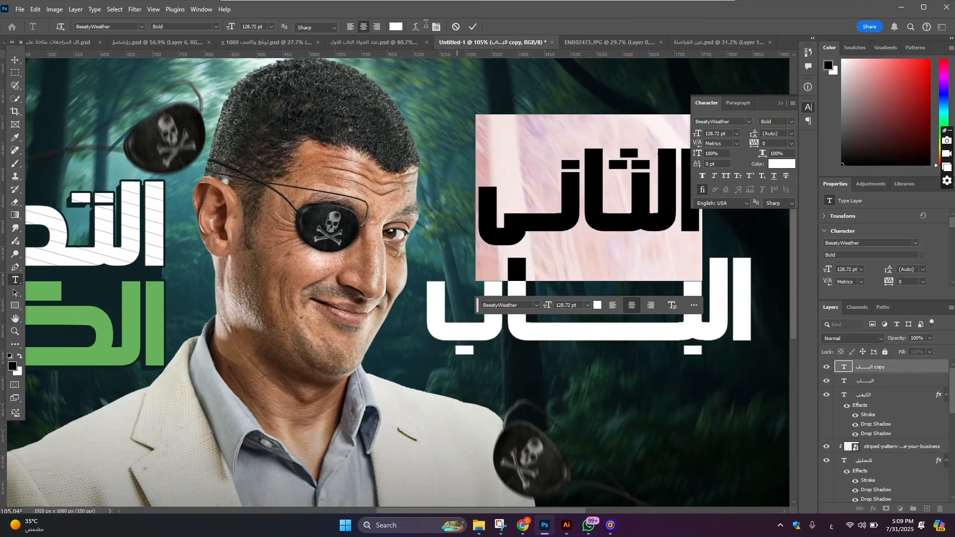
left_click(396, 26)
left_click(144, 299)
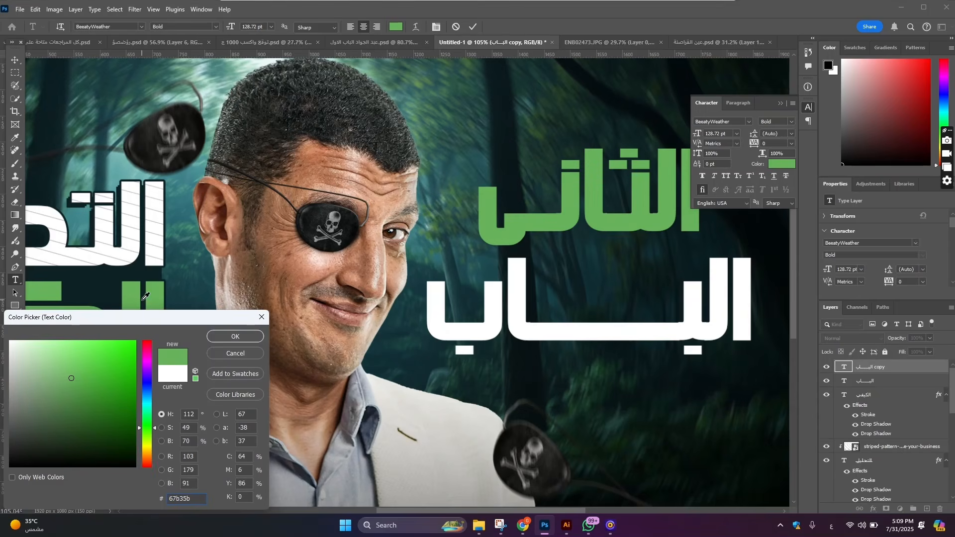
left_click(240, 338)
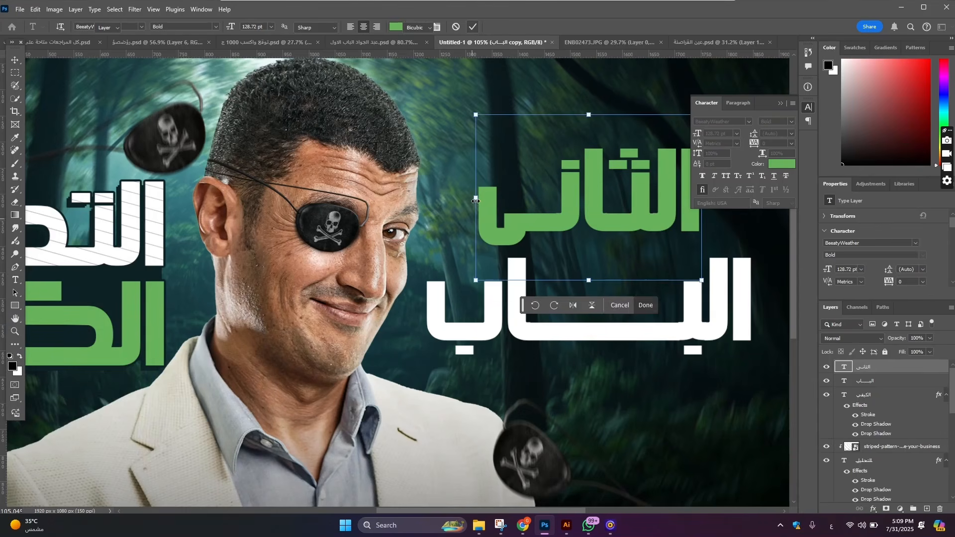
Scale "الثانى" down to about 66% and fit it into the gap above the elongated stroke of "البـــاب".
left_click_drag(590, 280, 579, 247)
left_click_drag(550, 202, 563, 277)
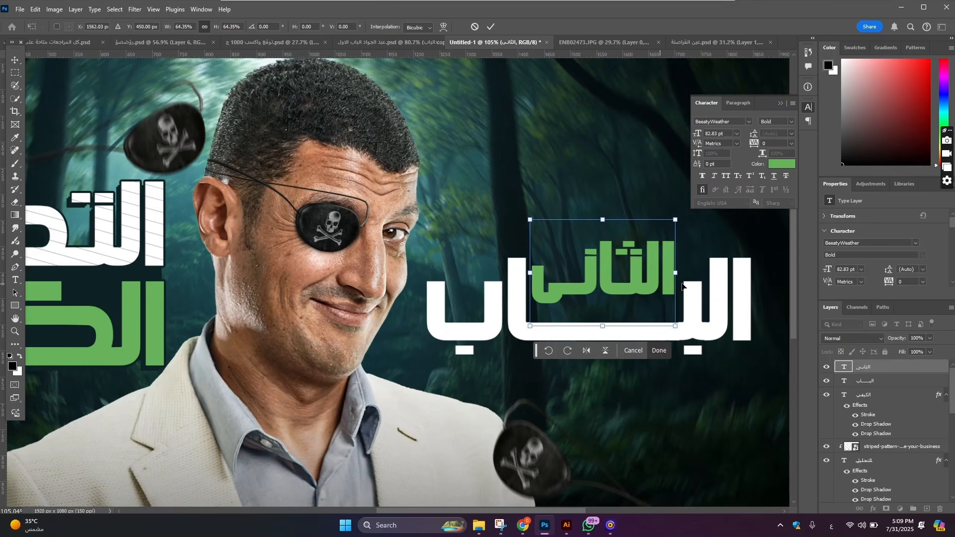
left_click_drag(678, 273, 682, 273)
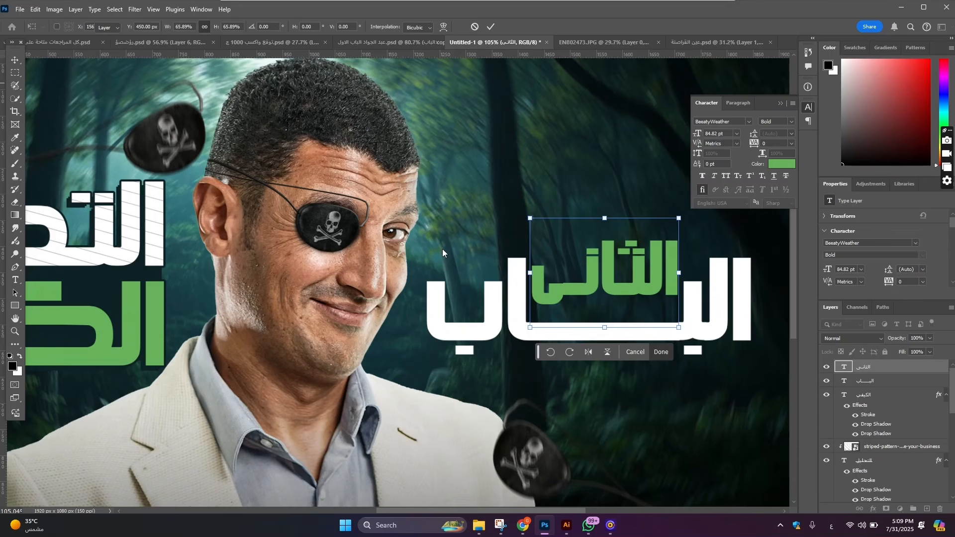
key("shift+v")
scroll(532, 267, "down", 10)
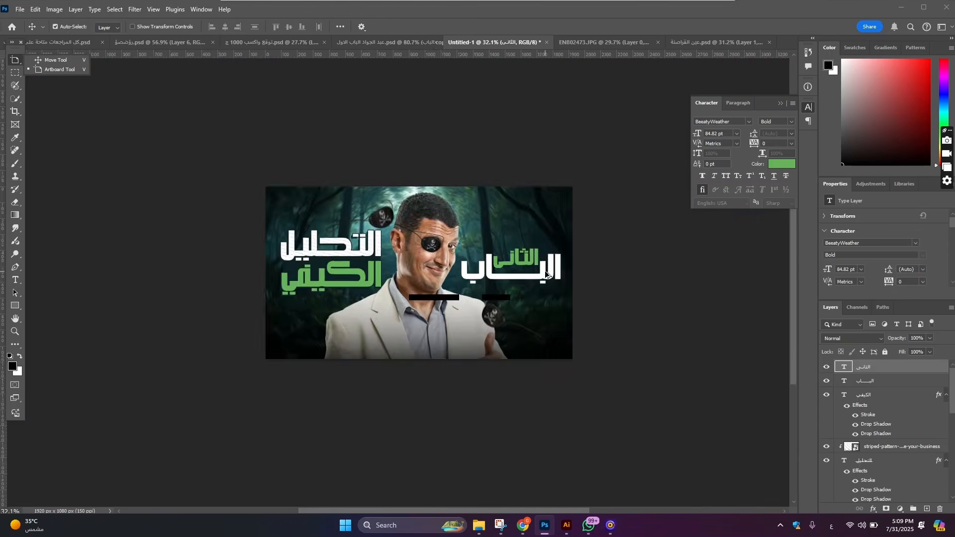
scroll(527, 267, "up", 10)
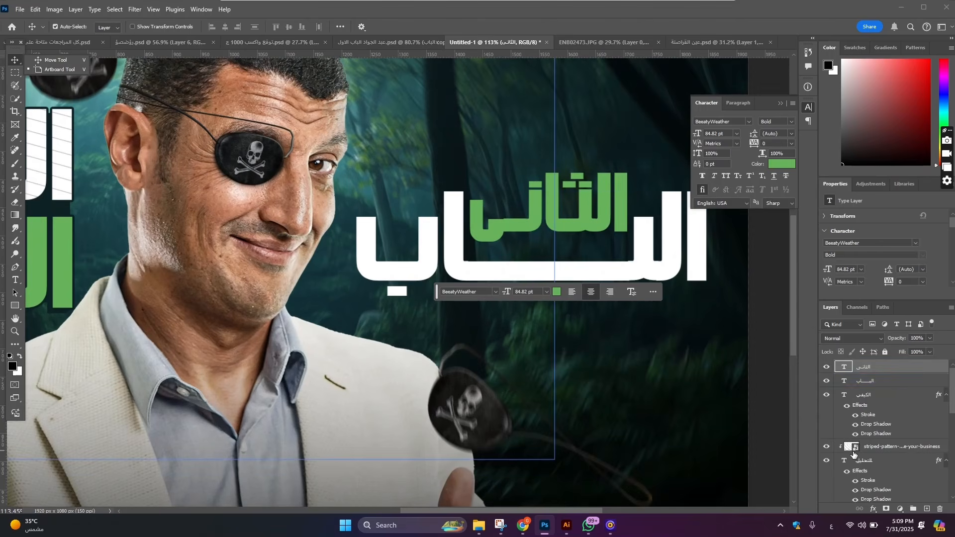
Duplicate the dark rectangle, move the copy behind "البـــاب" and shorten it to about 610 × 88 px.
scroll(853, 454, "down", 3)
left_click(883, 472)
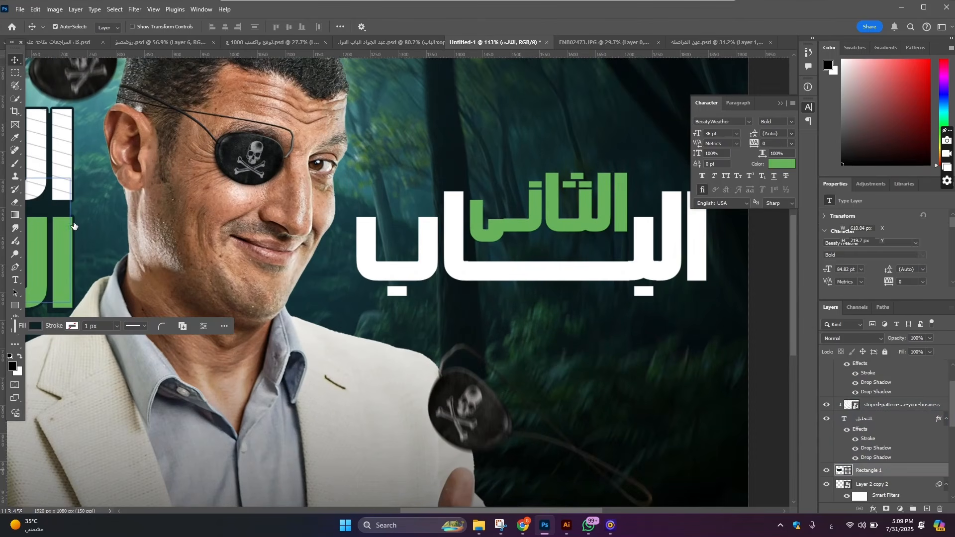
key("ctrl+j")
key("ctrl+t")
left_click_drag(63, 227, 696, 275)
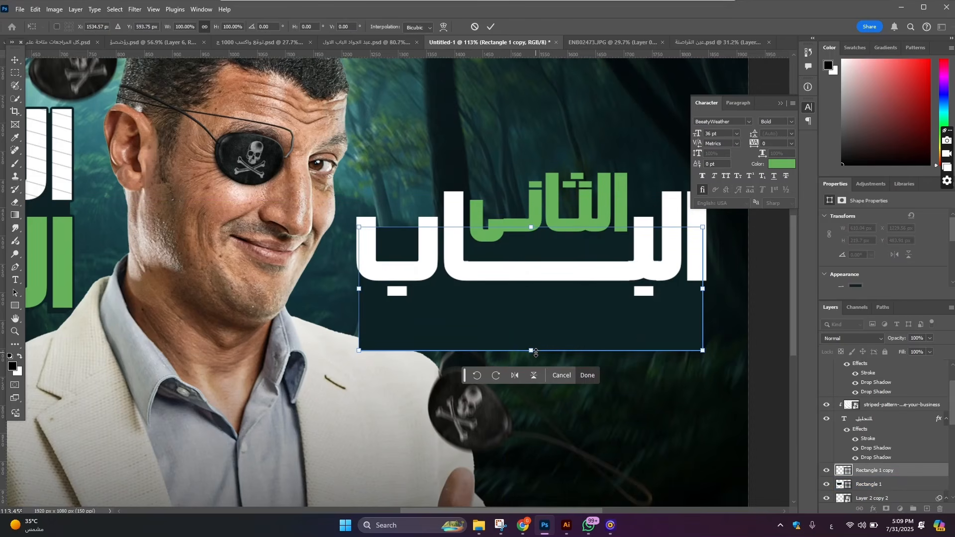
left_click_drag(536, 352, 535, 277)
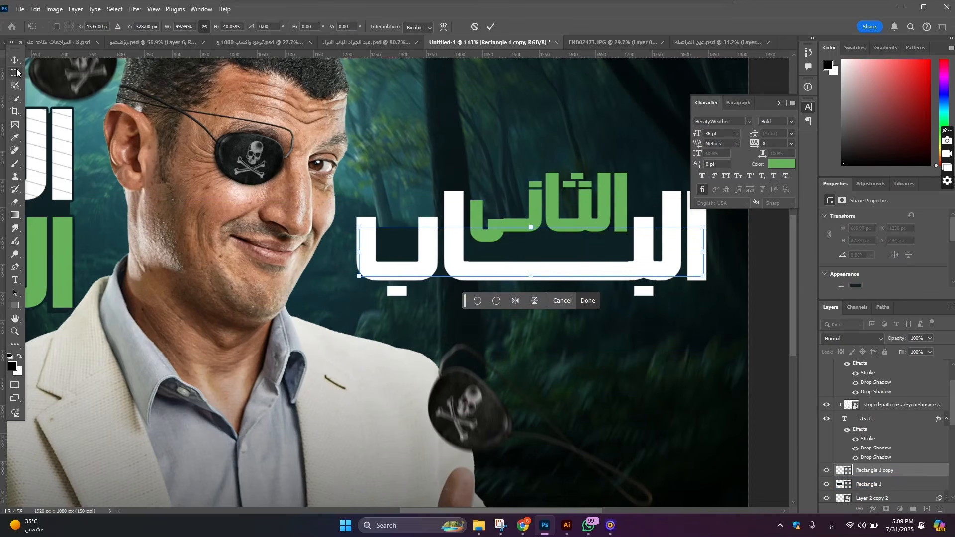
key("Return")
Duplicate the green "الثانى" text below "البـــاب" and replace the copy's text with "كيمياء ثانوية عامة".
scroll(598, 265, "down", 3)
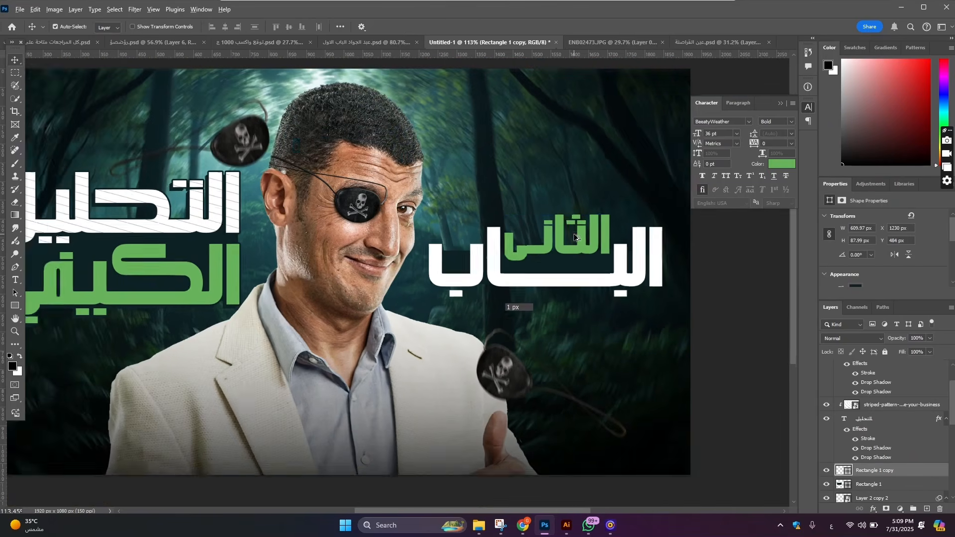
left_click_drag(576, 240, 577, 347)
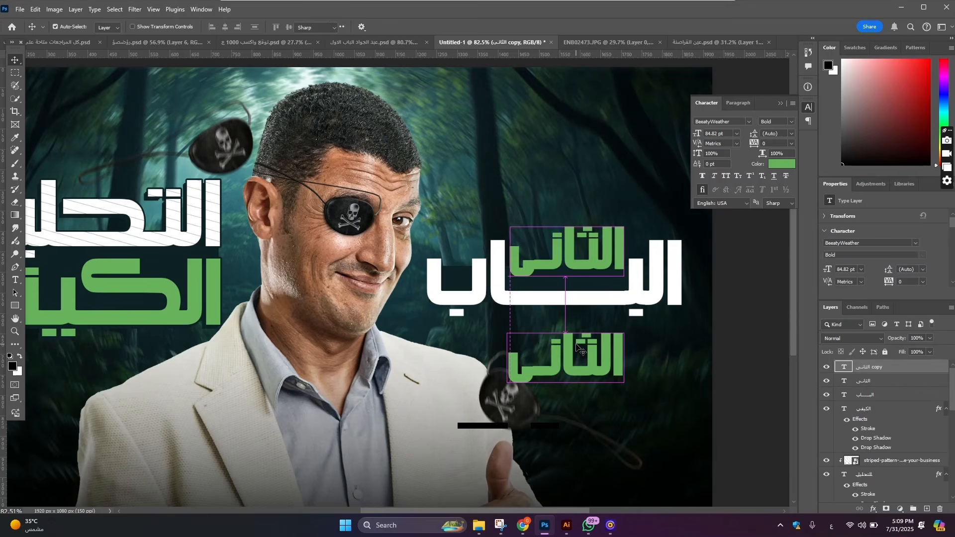
double_click(577, 342)
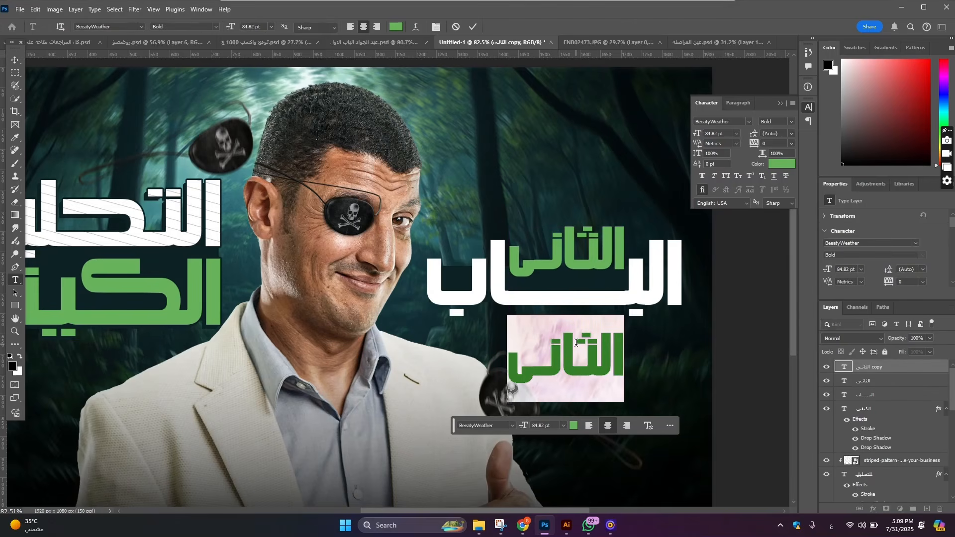
type("كيمياء")
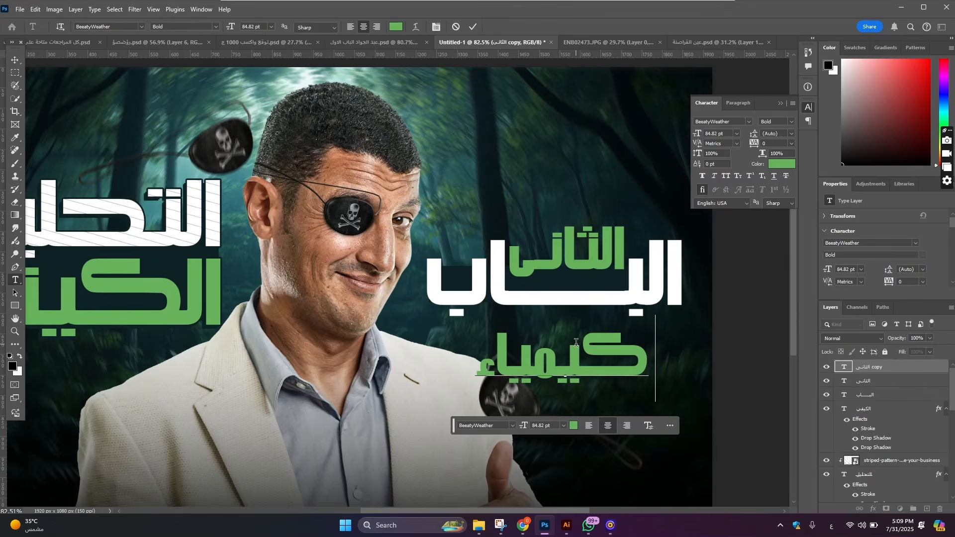
type(" ثانوية عامة")
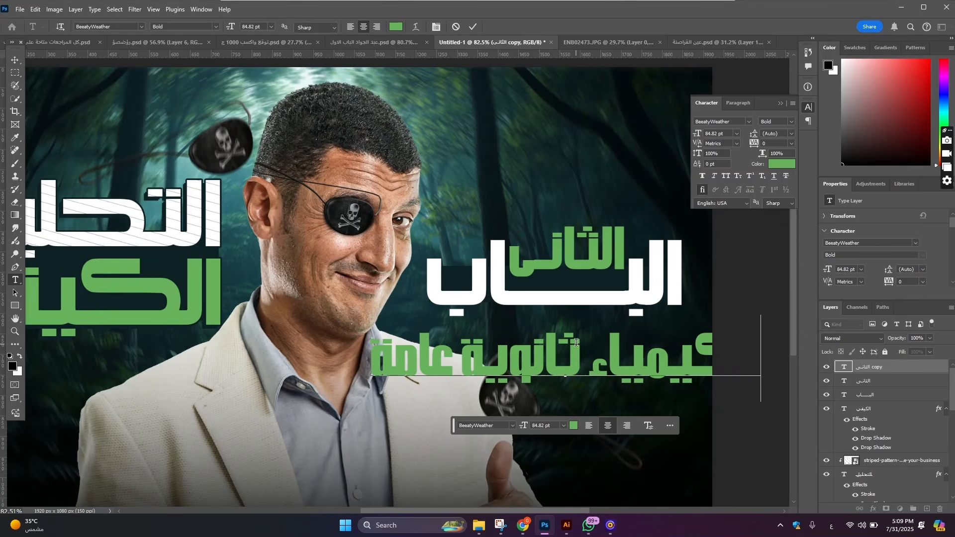
Recolour the whole line "كيمياء ثانوية عامة" white.
triple_click(574, 343)
left_click(397, 27)
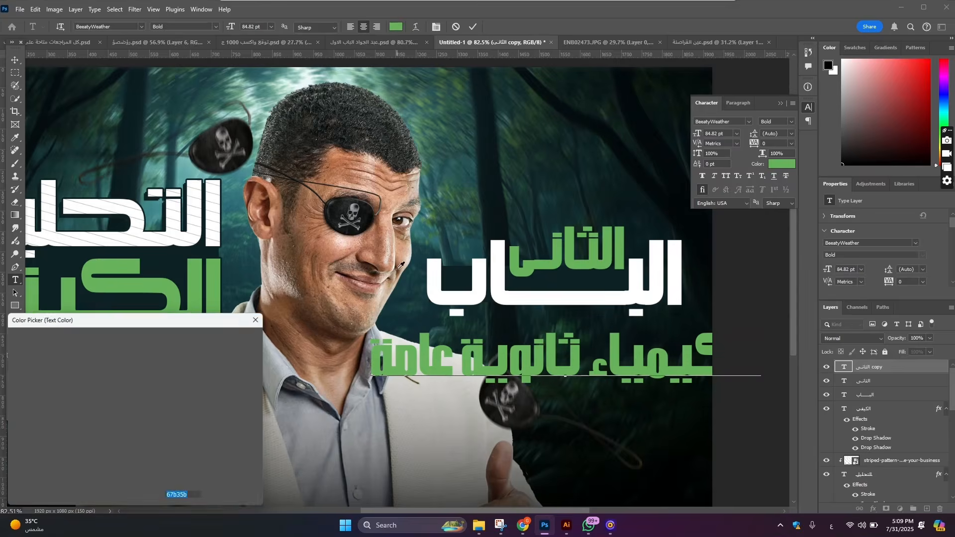
left_click_drag(107, 396, 7, 338)
left_click(249, 337)
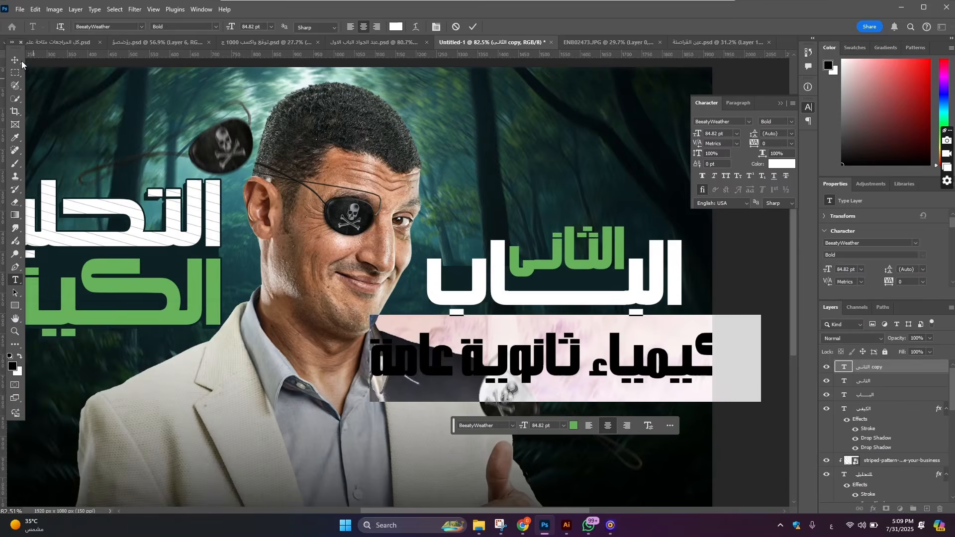
Scale "كيمياء ثانوية عامة" down to about 40% and place it directly beneath "البـــاب".
left_click(17, 61)
key("ctrl+t")
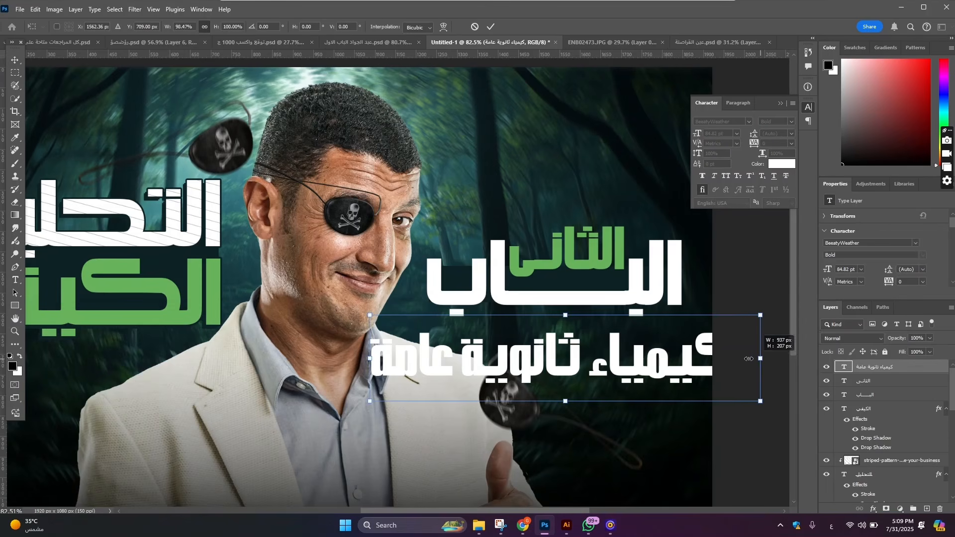
left_click_drag(757, 358, 599, 307)
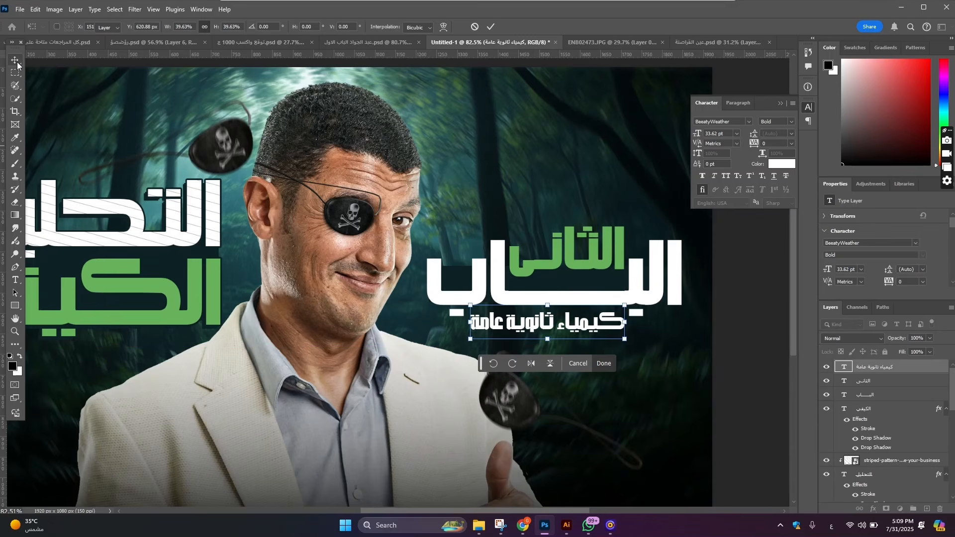
key("Return")
scroll(359, 251, "down", 3)
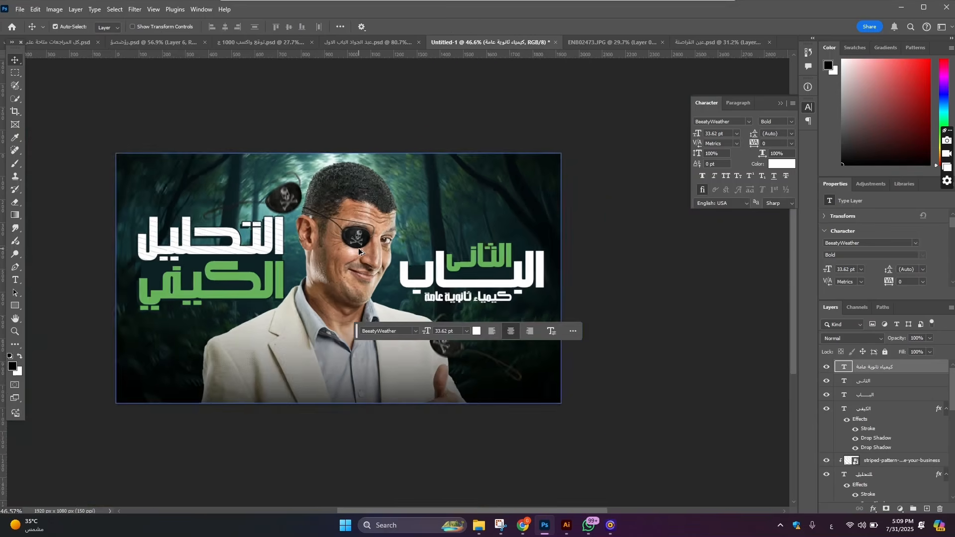
scroll(359, 252, "up", 2)
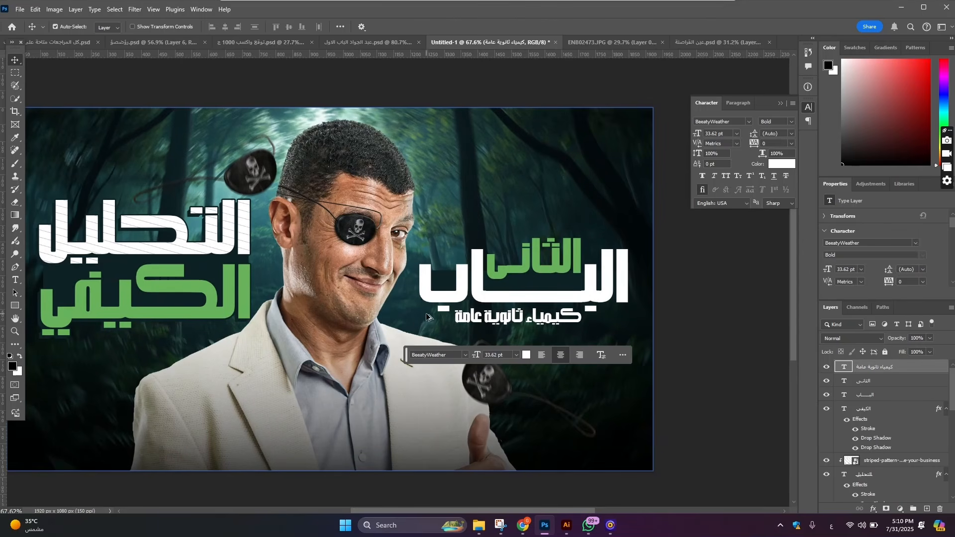
scroll(427, 317, "down", 2)
scroll(425, 313, "up", 3)
scroll(425, 311, "down", 1)
scroll(424, 308, "up", 1)
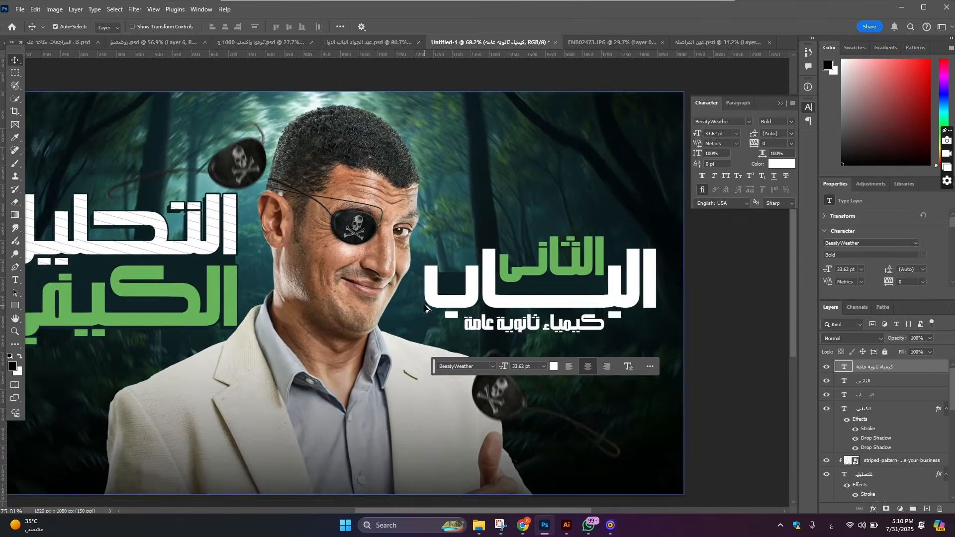
scroll(425, 309, "down", 1)
scroll(425, 308, "up", 1)
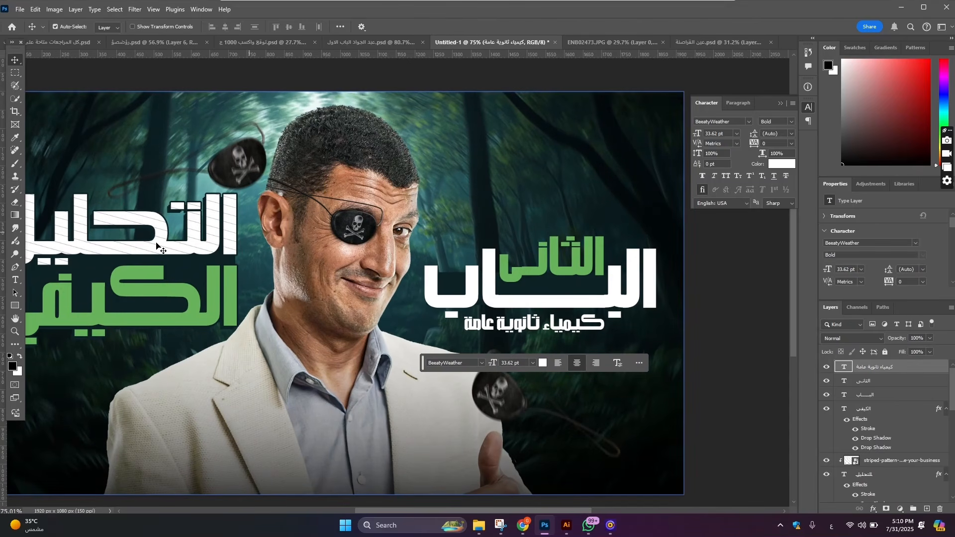
Sample the green of the lettering as the foreground colour and add a new empty layer above the text layers.
left_click(14, 137)
scroll(607, 261, "up", 2)
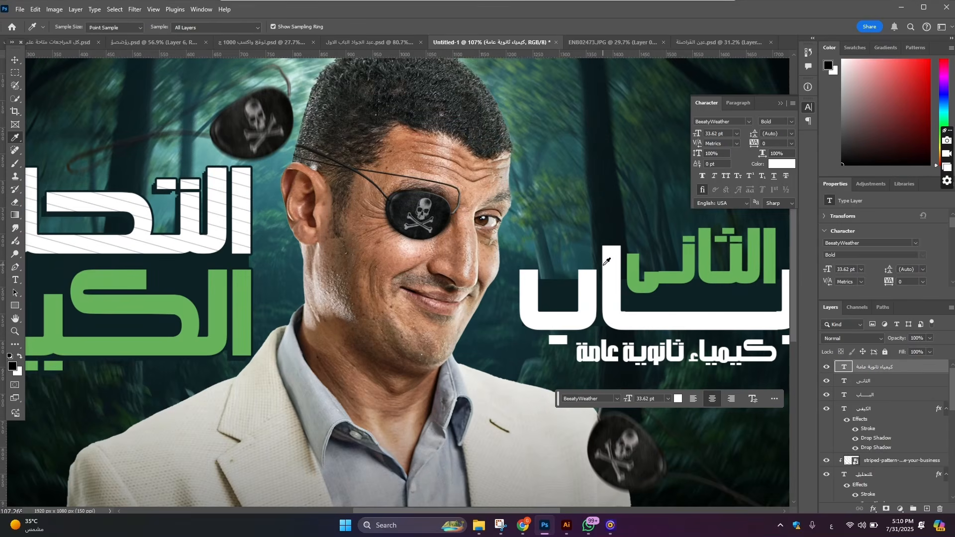
scroll(531, 263, "down", 2)
scroll(651, 259, "up", 3)
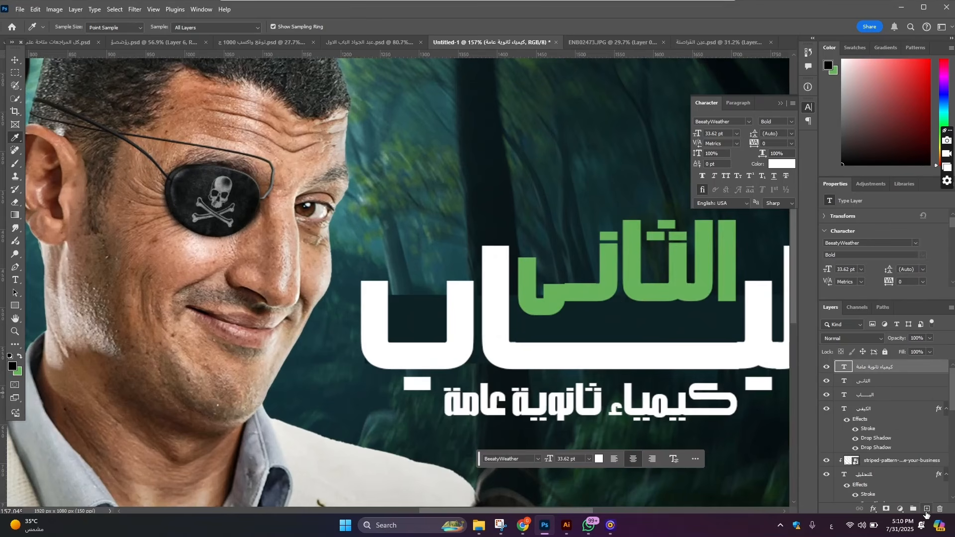
key("ctrl+shift+alt+n")
key("x")
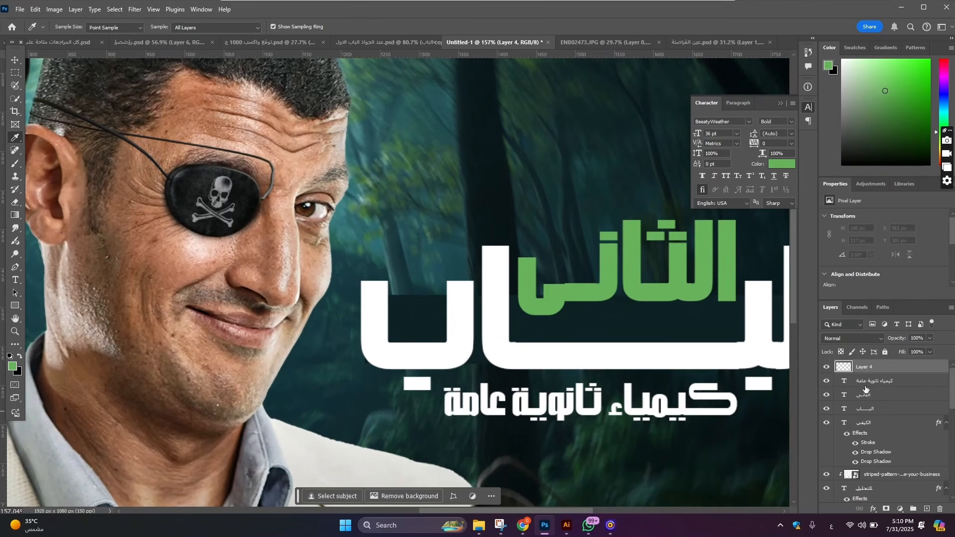
Paint one soft green dab with a 250 px brush over the last letter of "البـــاب" on the new layer.
key("b")
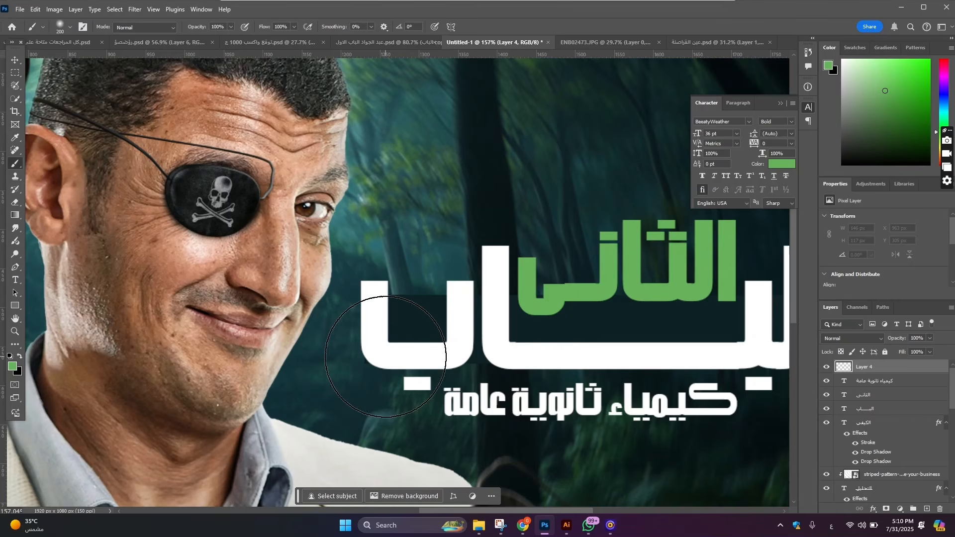
key("bracketright")
left_click(447, 320)
scroll(486, 332, "down", 3)
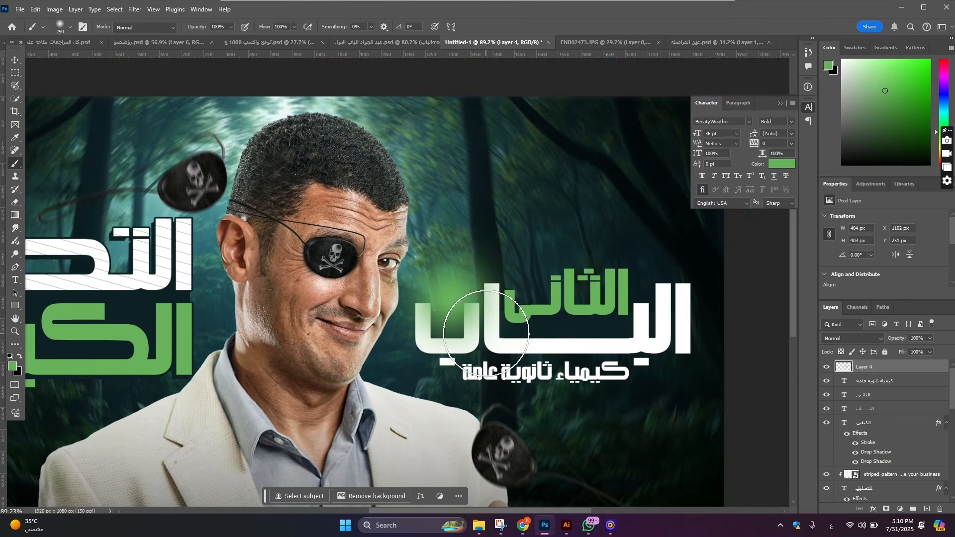
Try Color Dodge on the green dab's layer, then set its blend mode to Screen.
left_click(876, 339)
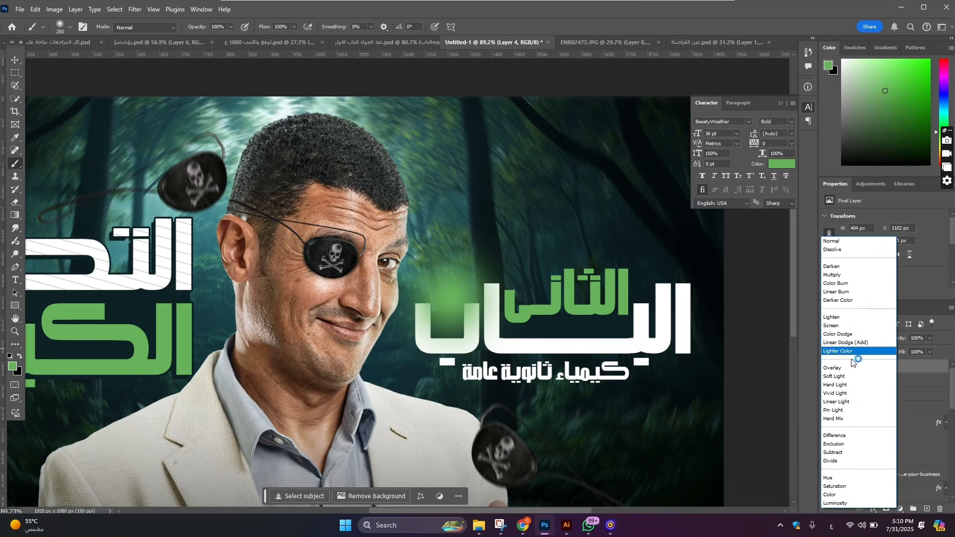
left_click(845, 334)
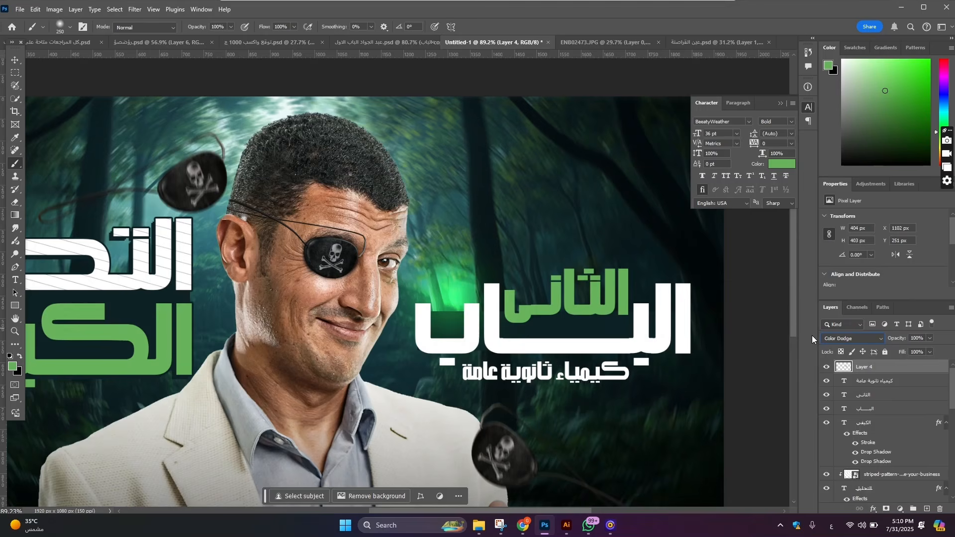
left_click(846, 338)
left_click(842, 324)
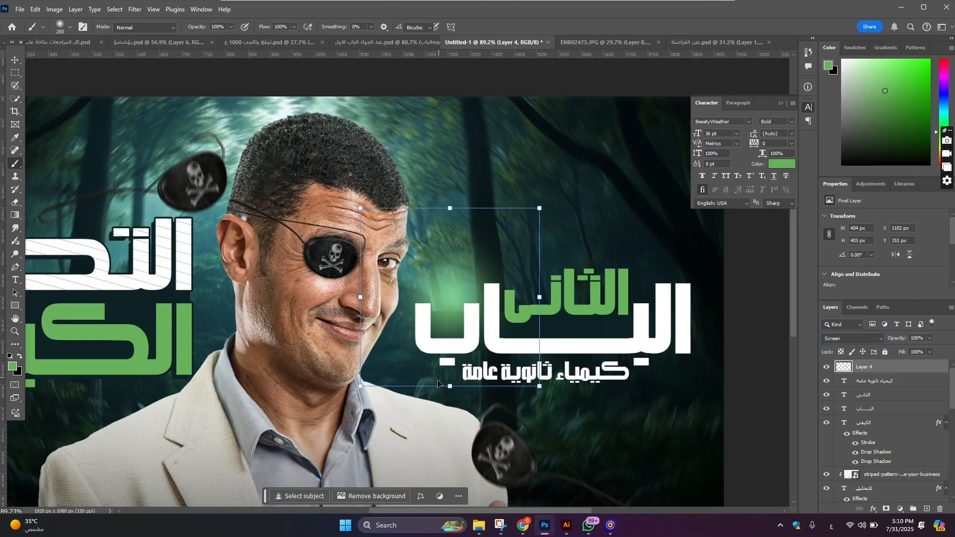
Enlarge the green glow to about 164% and position it beside the man's neck, just above the shoulder near "البـــاب".
key("ctrl+t")
left_click_drag(466, 311, 438, 384)
left_click_drag(421, 282, 433, 226)
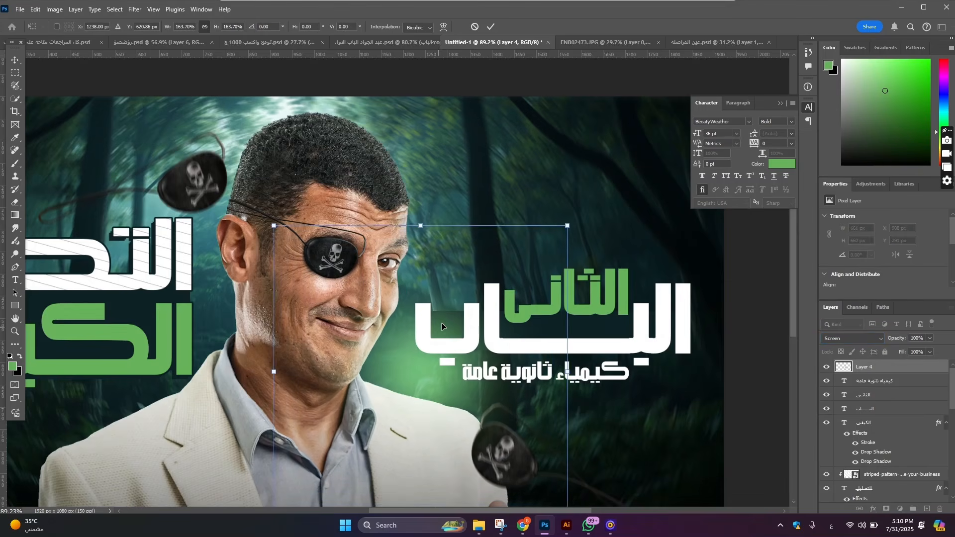
left_click_drag(442, 326, 448, 315)
left_click(14, 59)
scroll(485, 358, "down", 5)
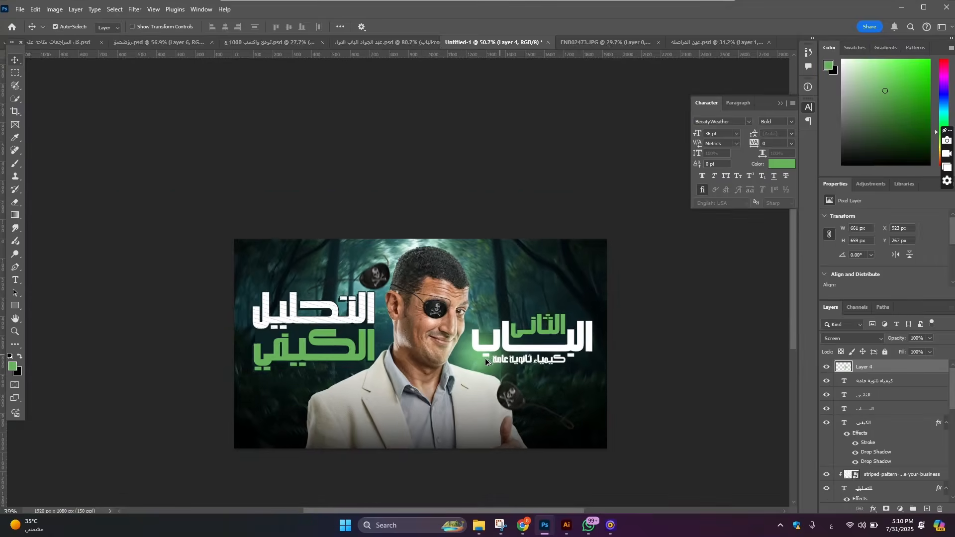
Duplicate the green glow and move the copy level across to the man's other shoulder, next to "الكيفي".
scroll(498, 359, "up", 3)
left_click_drag(522, 360, 374, 354)
scroll(441, 315, "down", 2)
scroll(441, 314, "up", 4)
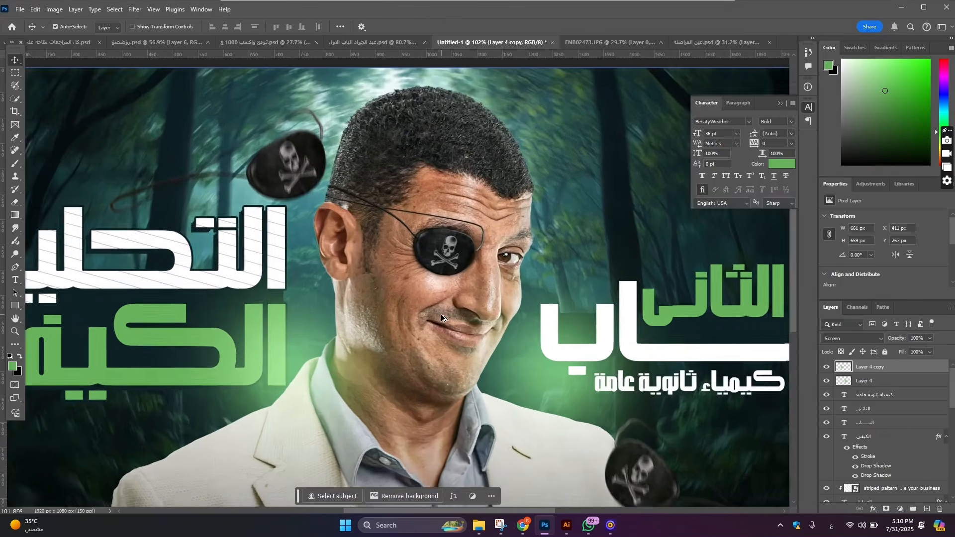
scroll(441, 314, "down", 2)
scroll(441, 315, "up", 1)
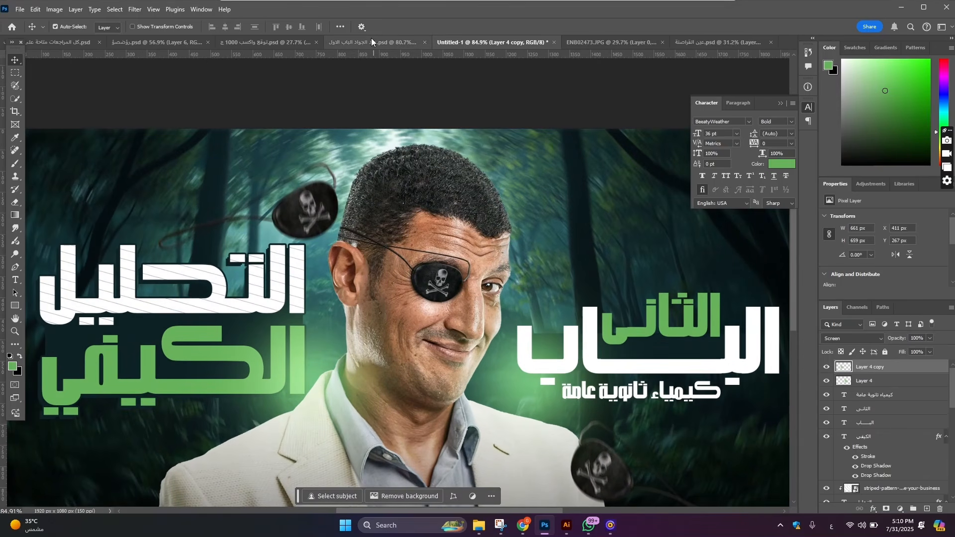
Copy the masked grid layer from the first-chapter reference document into the forest composite.
left_click(371, 38)
scroll(291, 319, "up", 2)
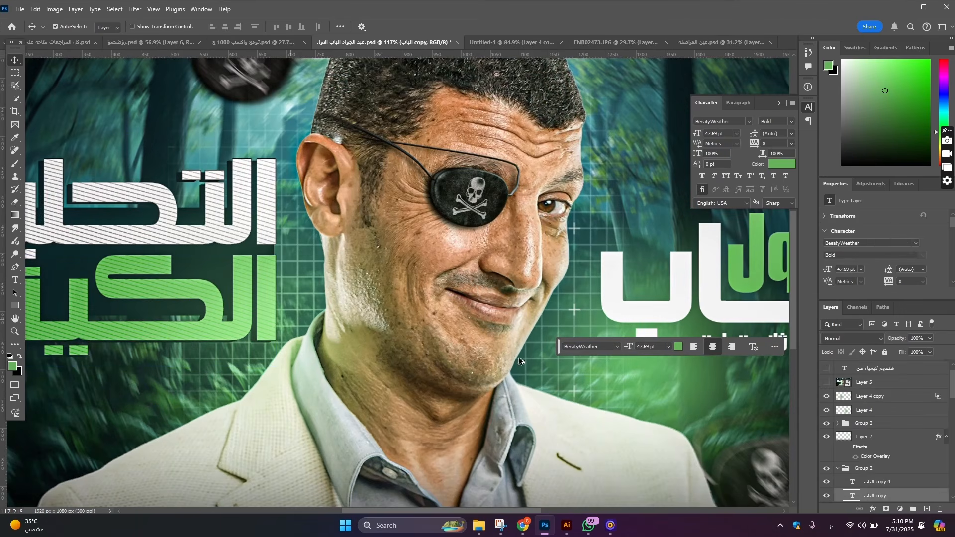
scroll(859, 459, "down", 10)
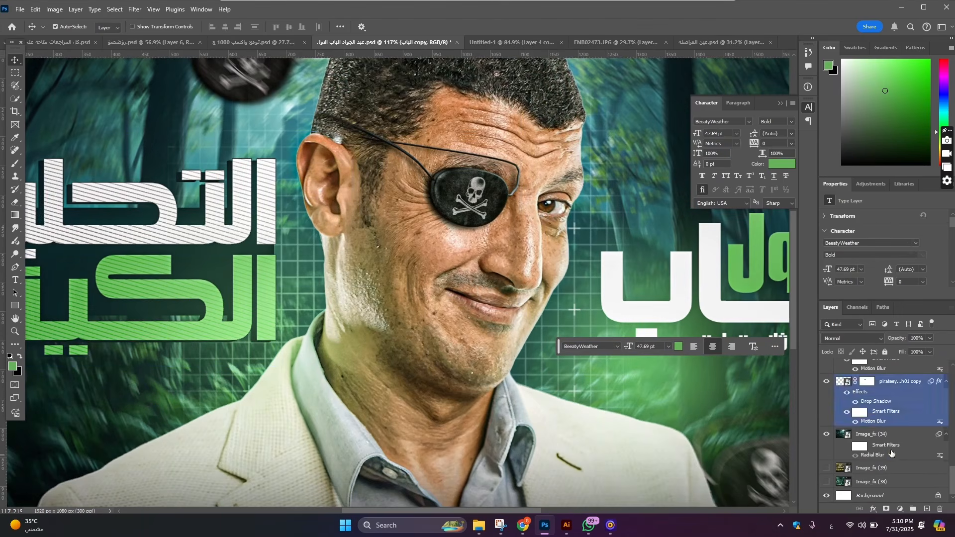
left_click(884, 423)
scroll(884, 427, "up", 1)
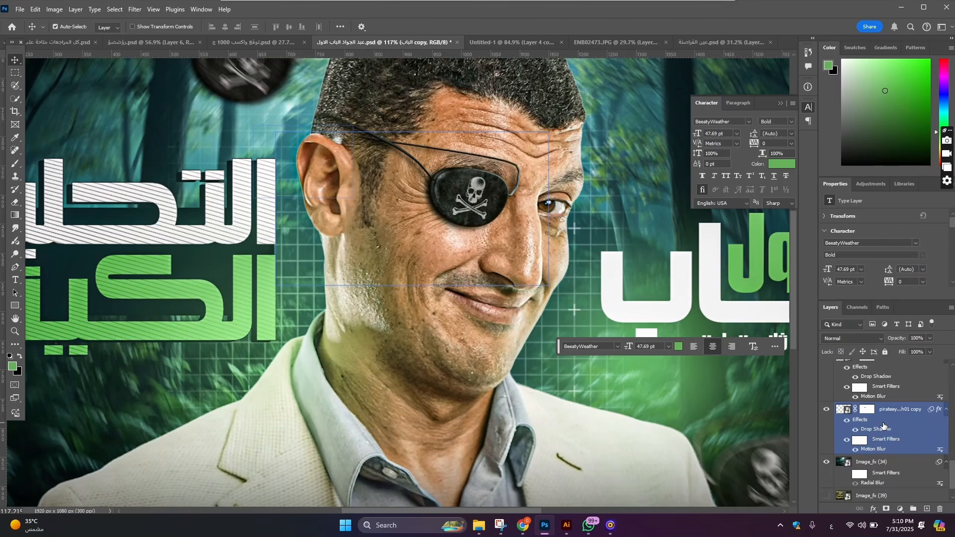
key("ctrl+j")
left_click_drag(901, 377, 447, 343)
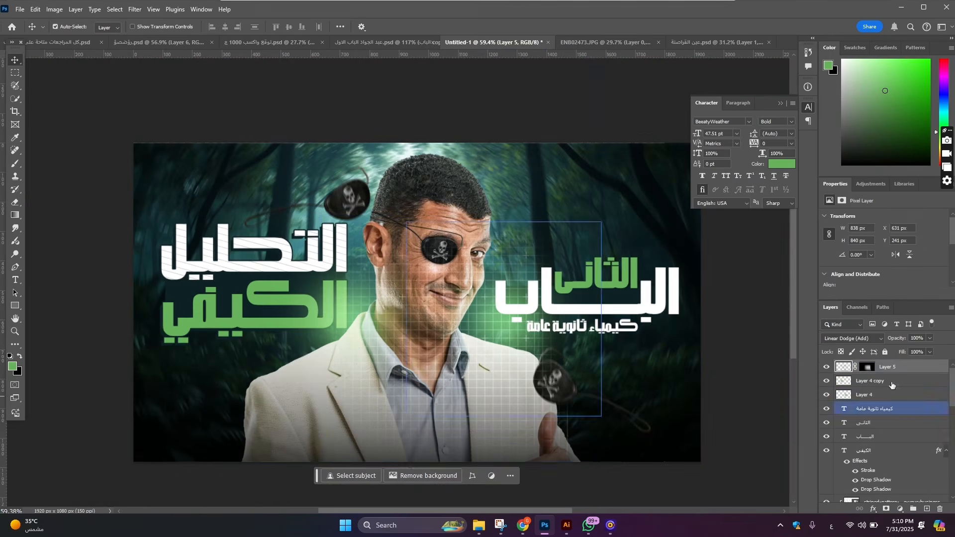
Move the grid layer directly above the forest image, scale it to about 120% and centre it behind the man.
left_click_drag(893, 370, 892, 450)
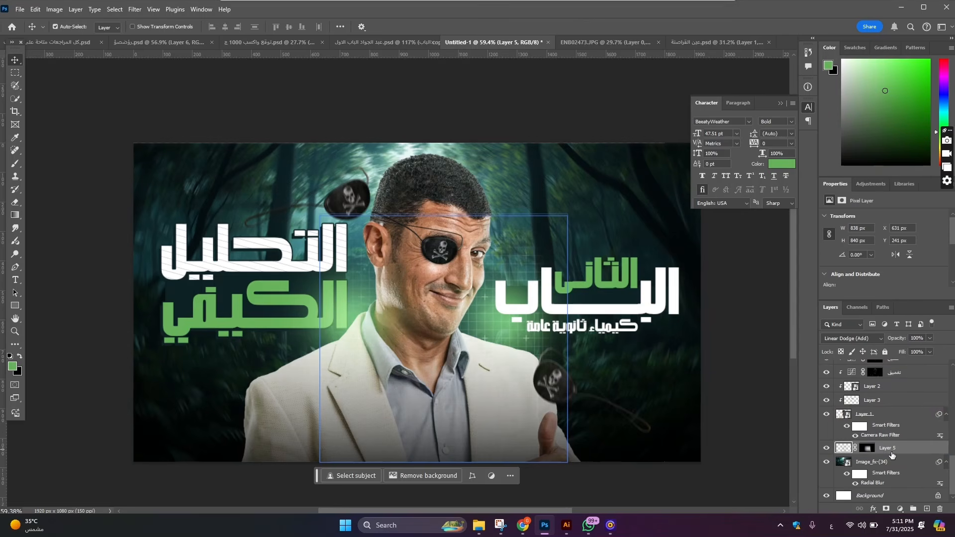
key("ctrl+t")
left_click_drag(481, 346, 459, 359)
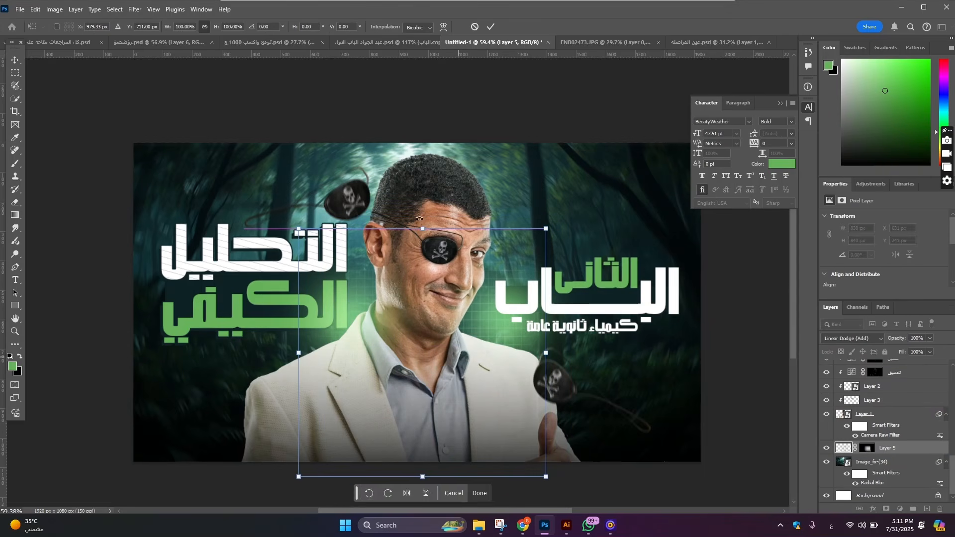
left_click_drag(422, 229, 424, 179)
left_click_drag(440, 254, 434, 267)
left_click(17, 60)
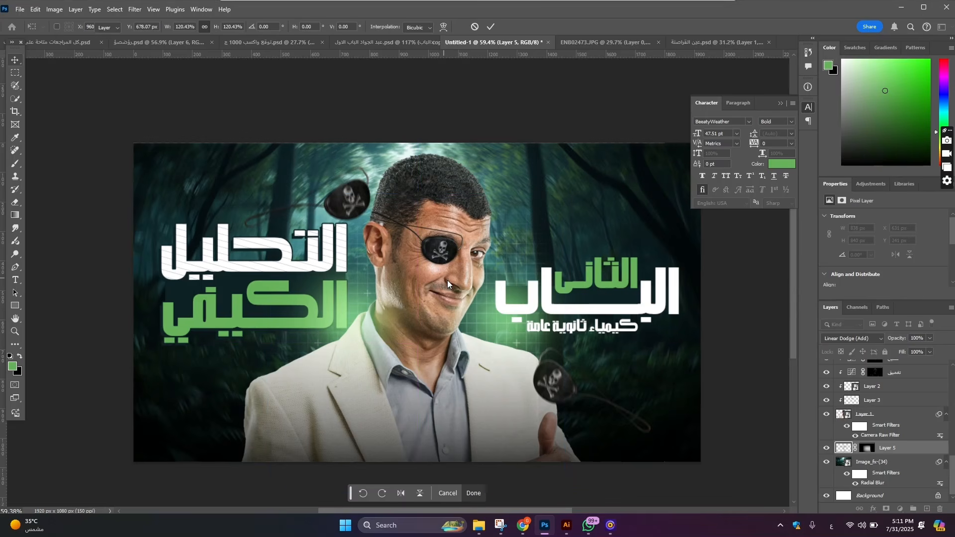
scroll(495, 245, "down", 5)
scroll(463, 267, "up", 5)
scroll(462, 267, "up", 2)
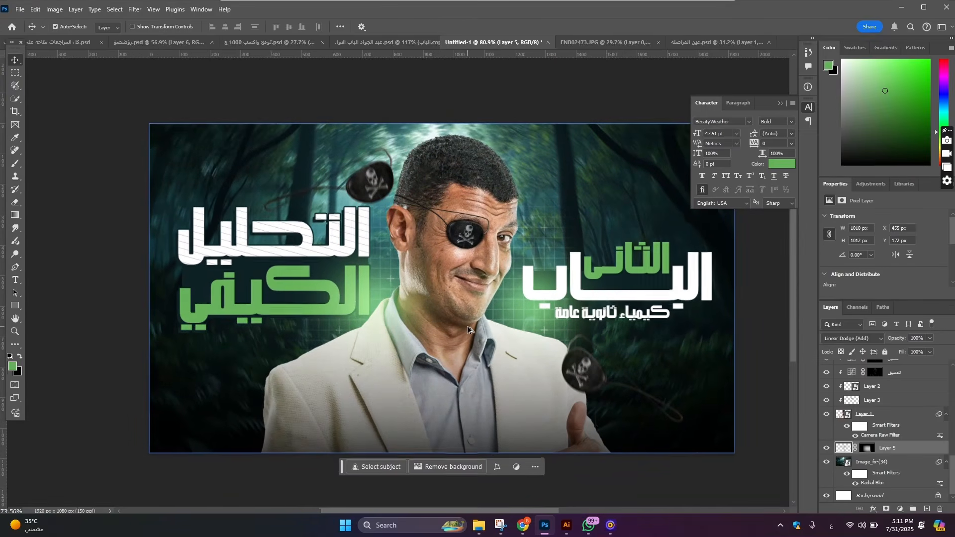
scroll(465, 269, "down", 3)
Copy the Group 3 folder of slogans, logos and social icons from the first-chapter reference document into the forest composite.
left_click(387, 42)
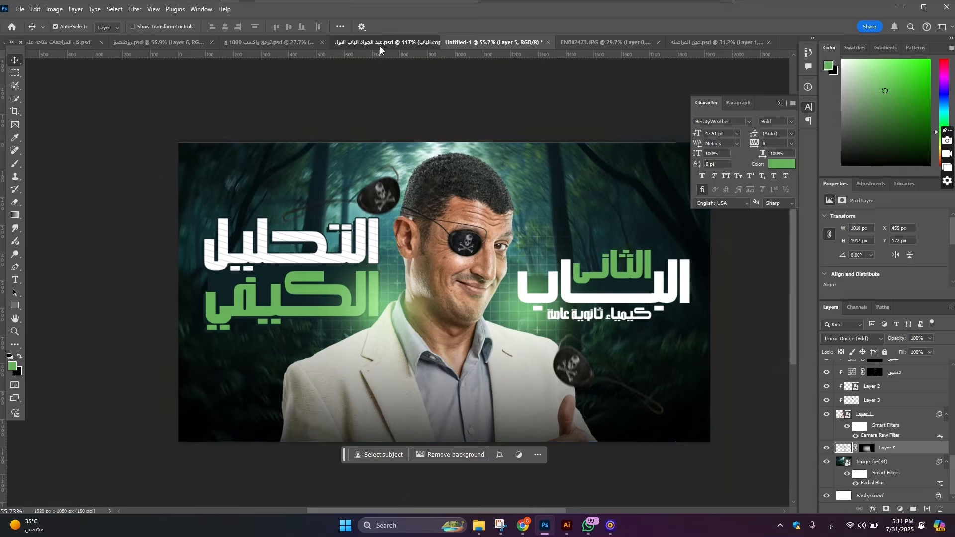
scroll(883, 444, "up", 4)
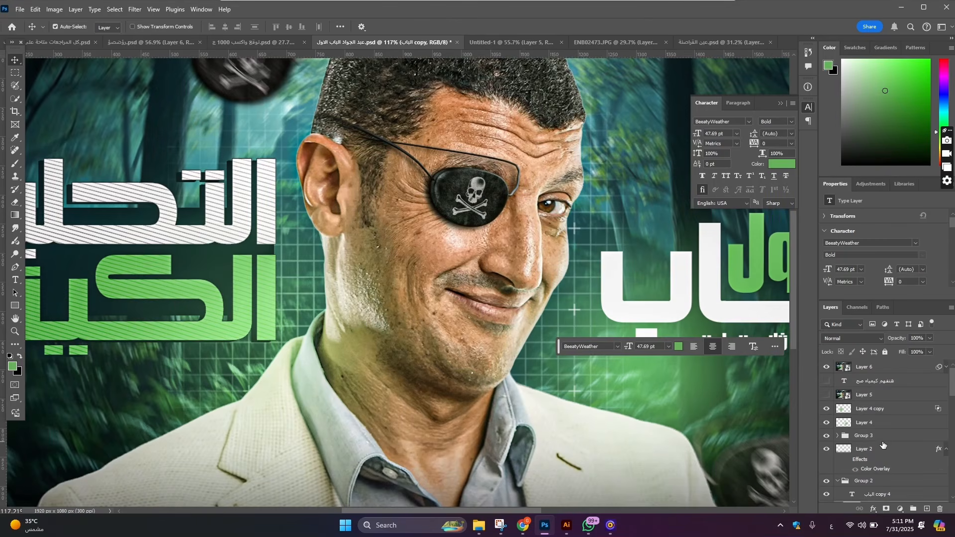
left_click(826, 437)
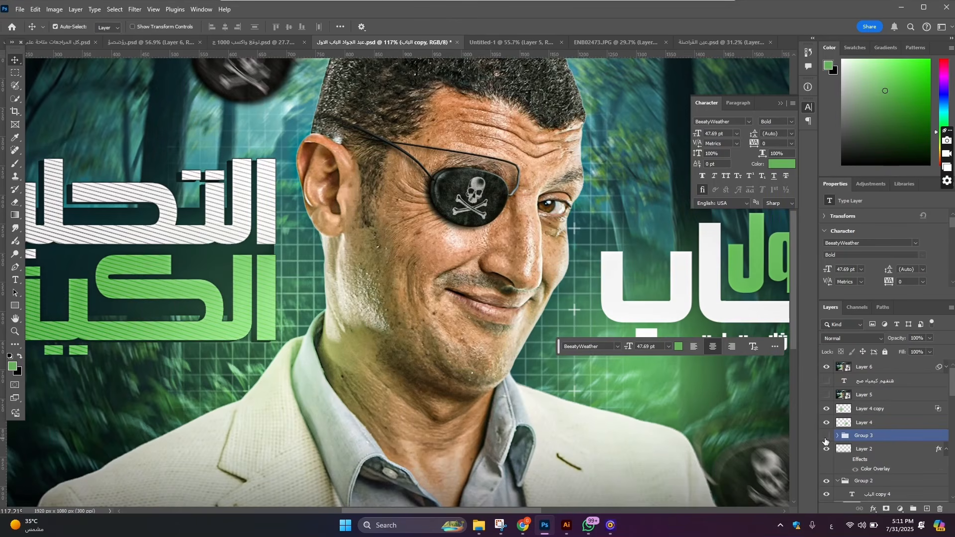
left_click(826, 438)
scroll(467, 399, "down", 4)
left_click_drag(874, 438, 473, 277)
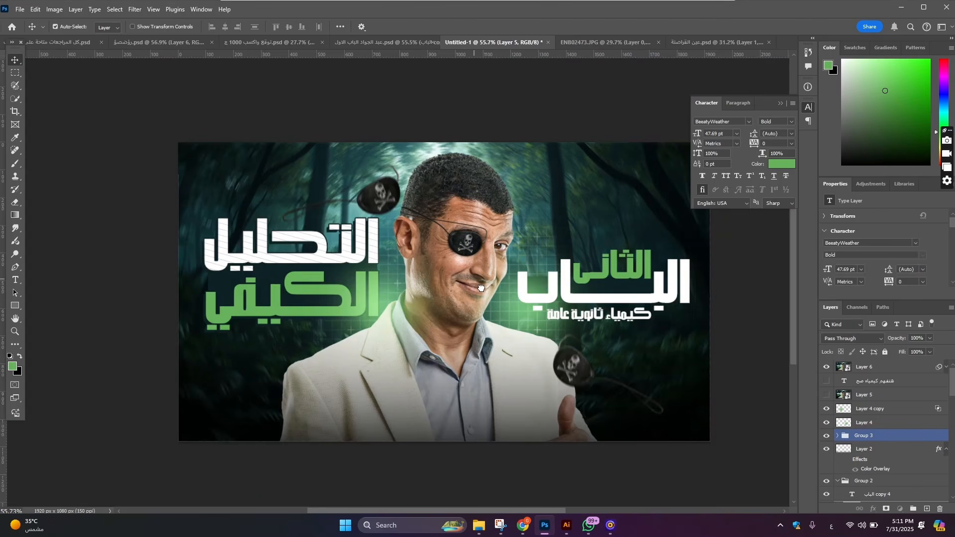
Bring Group 3 to the top of the layer stack and shift it horizontally so its slogans and logos fit the canvas corners.
key("ctrl+t")
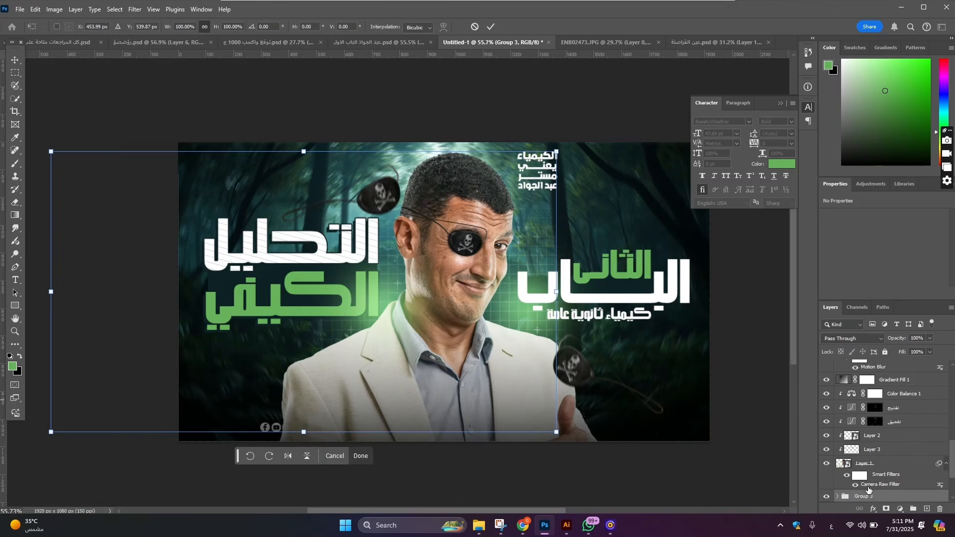
left_click_drag(872, 389, 877, 351)
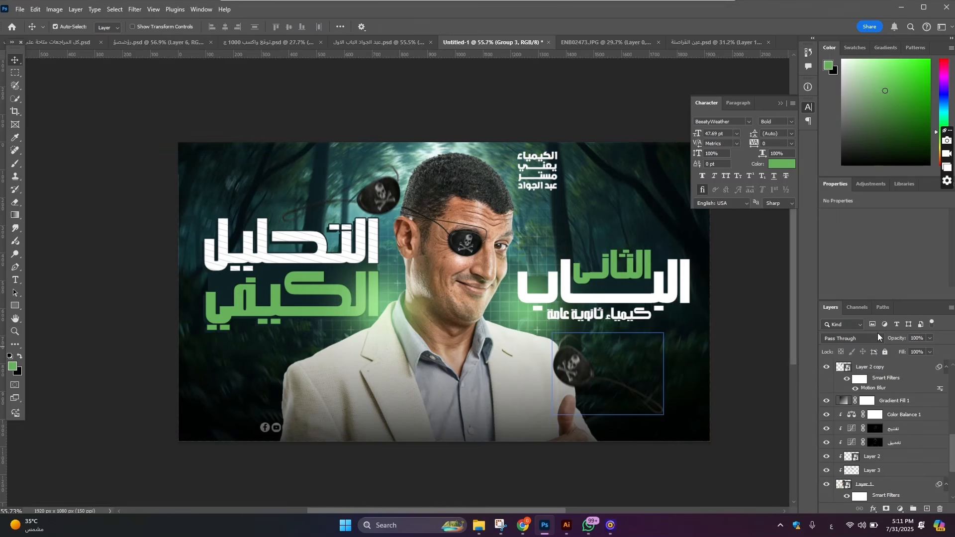
left_click(891, 459)
scroll(891, 460, "down", 1)
left_click_drag(894, 476, 899, 324)
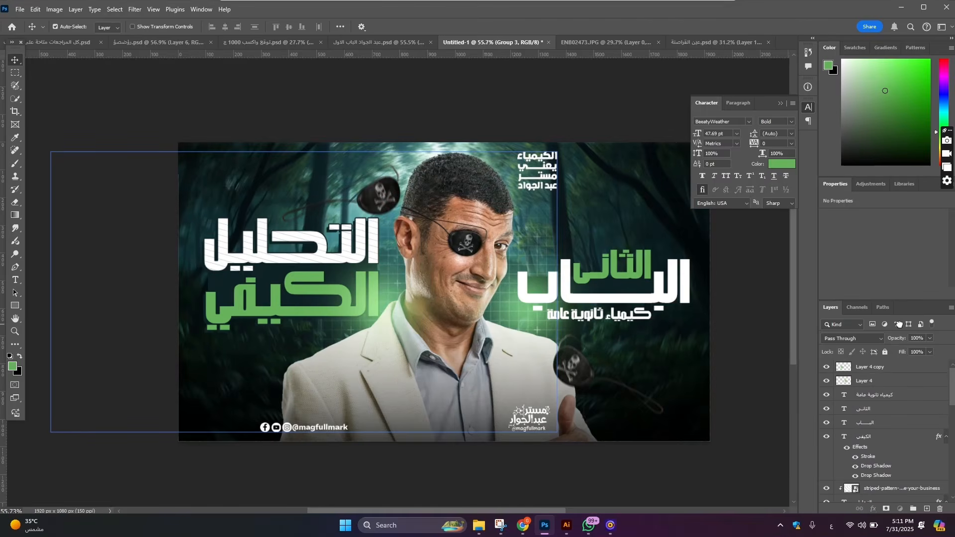
key("ctrl+t")
left_click_drag(460, 410, 593, 411)
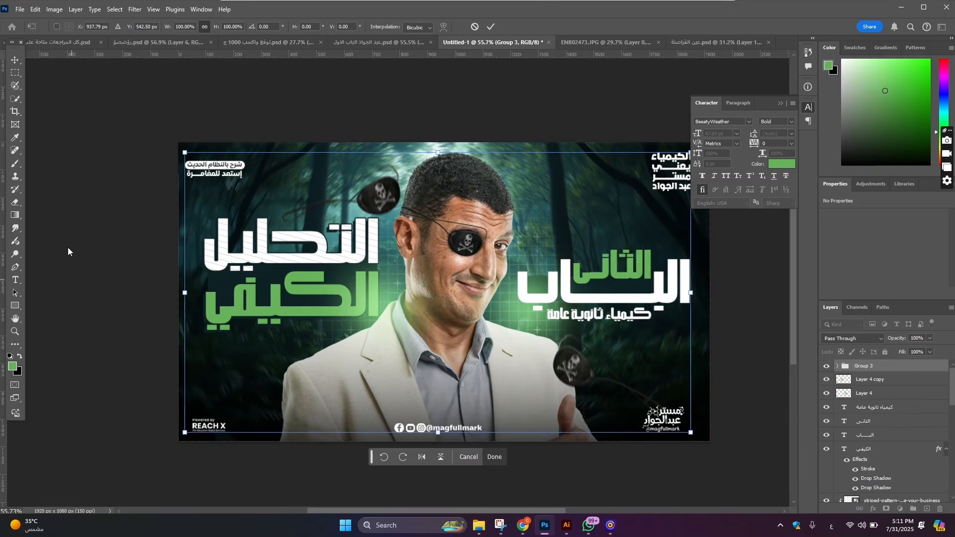
key("Return")
Copy the filtered Layer 6 smart object from the first-chapter reference document into the forest composite and hide it there.
scroll(322, 185, "down", 6)
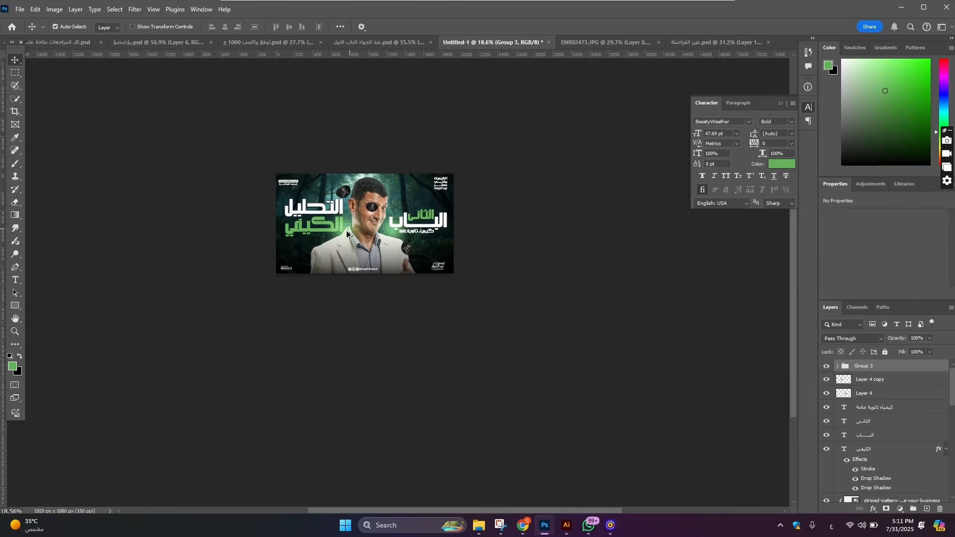
scroll(393, 229, "up", 6)
scroll(393, 229, "up", 3)
scroll(394, 229, "down", 5)
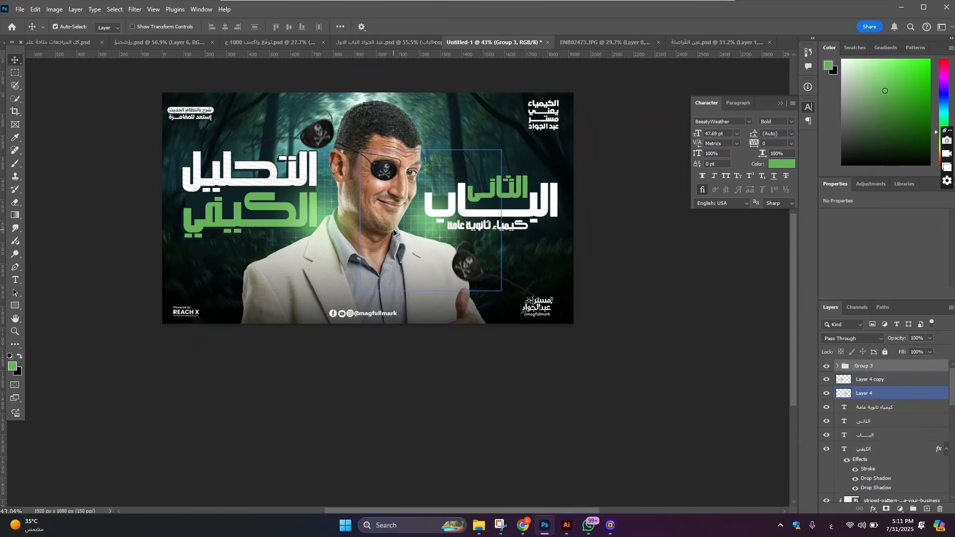
scroll(393, 229, "up", 4)
left_click(361, 43)
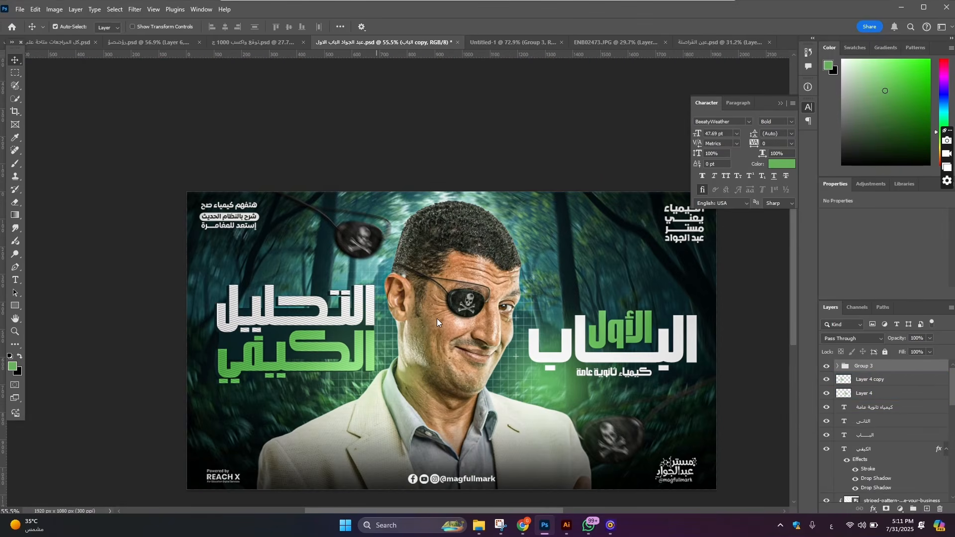
left_click(425, 333)
scroll(424, 330, "down", 1)
scroll(424, 330, "up", 2)
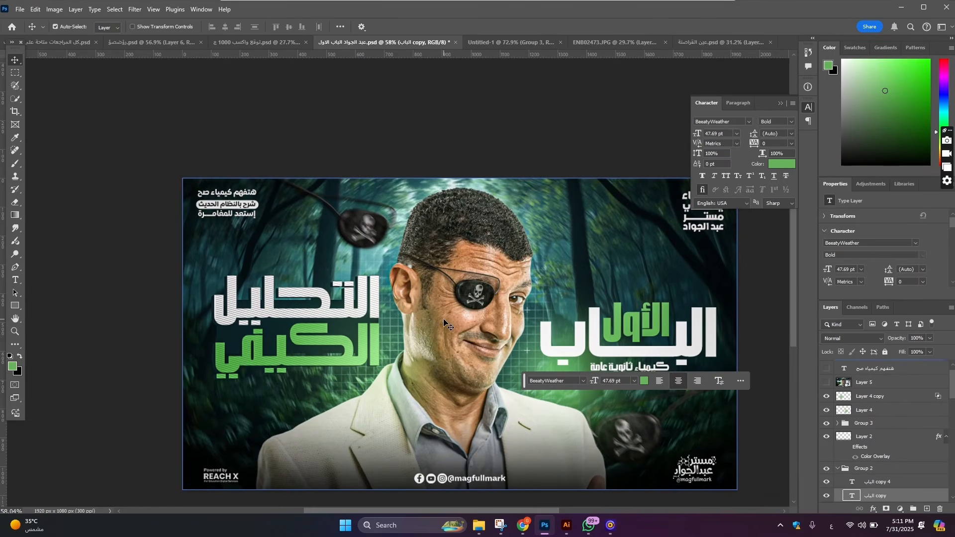
scroll(865, 406, "up", 1)
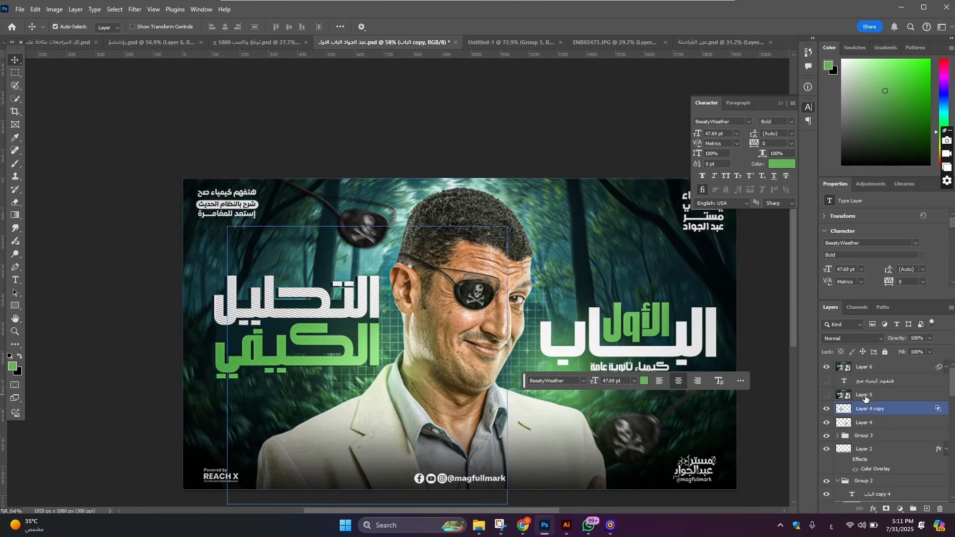
left_click_drag(881, 369, 385, 301)
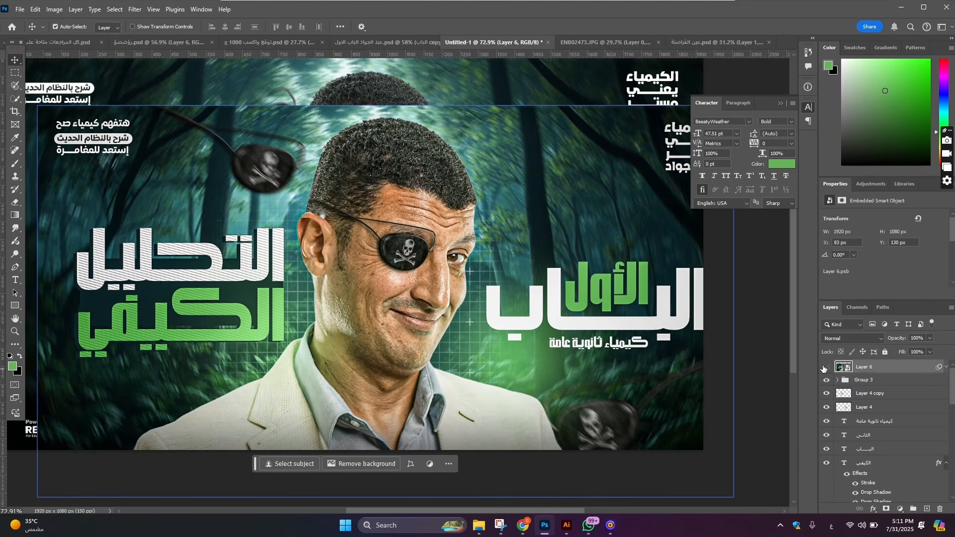
left_click(827, 367)
Enlarge the eye patch beside the man's head to about 15%, rotate it to 14.64° and move it up above "التحليل".
scroll(326, 234, "down", 4)
left_click(291, 167)
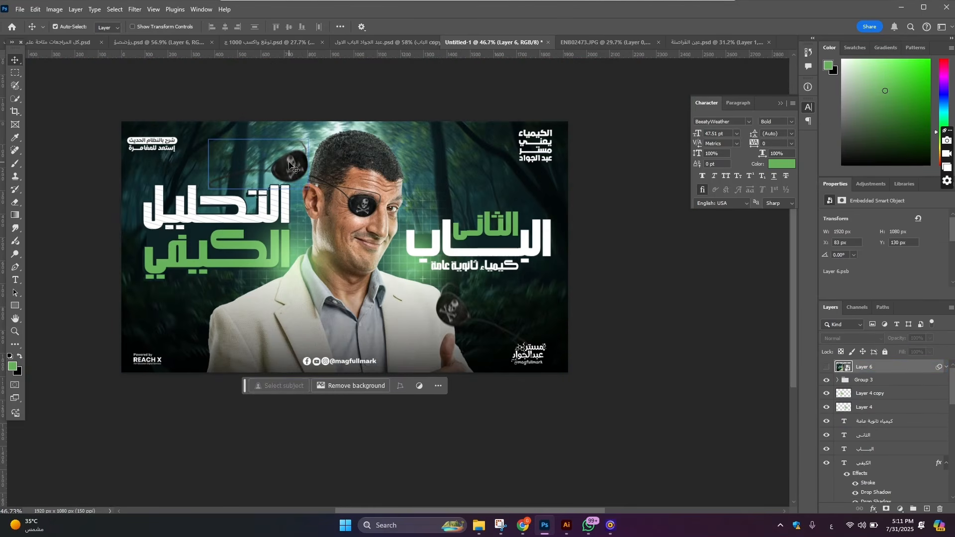
key("ctrl+t")
left_click(496, 203)
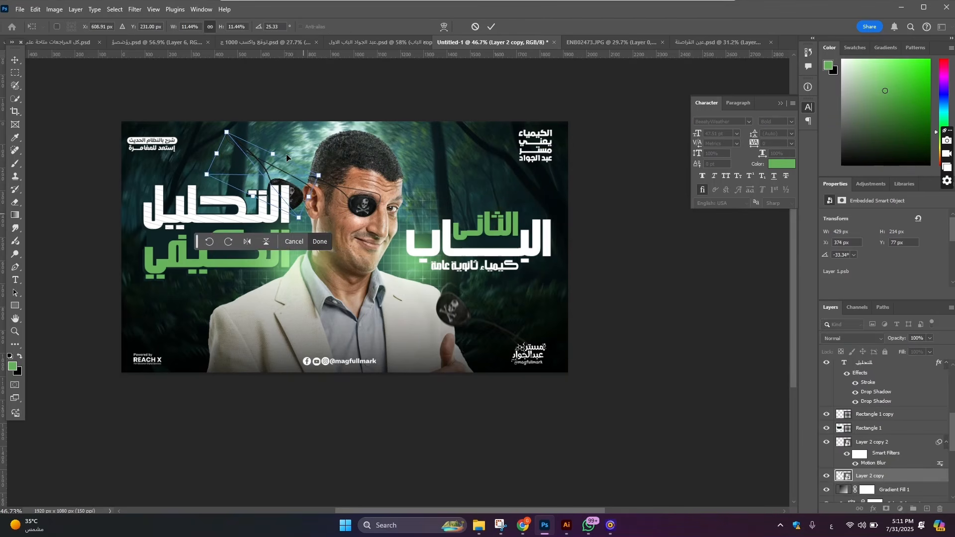
left_click_drag(307, 139, 348, 125)
left_click(16, 61)
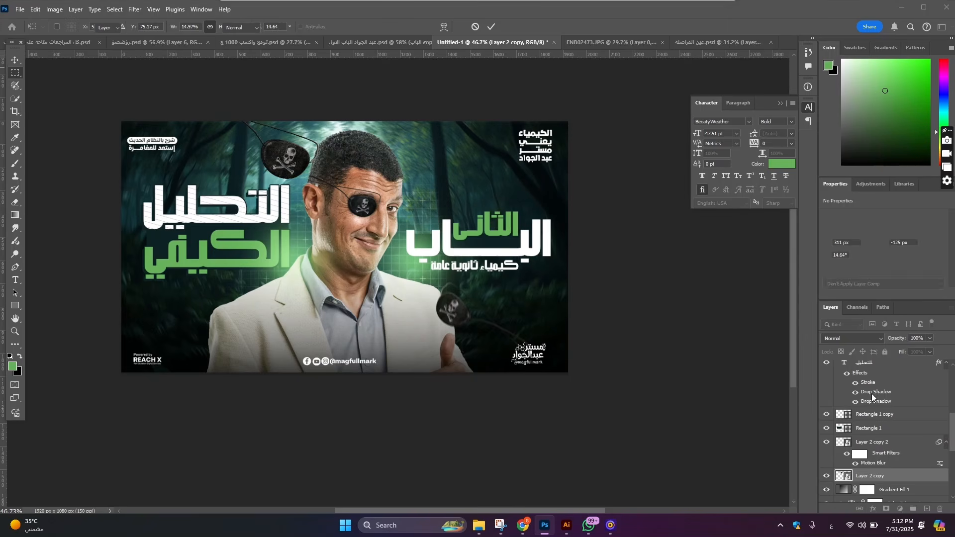
Enlarge the eye patch above the man's thumb to about 585 × 326 px, rotate it to about -142.92° and move it slightly outward.
left_click(889, 450)
key("ctrl+t")
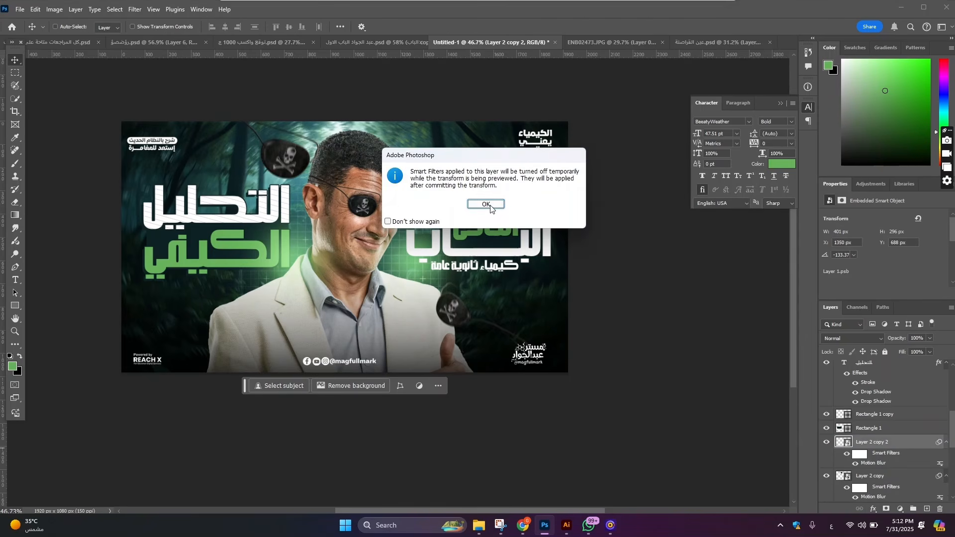
left_click(490, 205)
left_click_drag(530, 346, 579, 336)
left_click_drag(629, 326, 629, 306)
left_click_drag(466, 315, 478, 312)
left_click(16, 61)
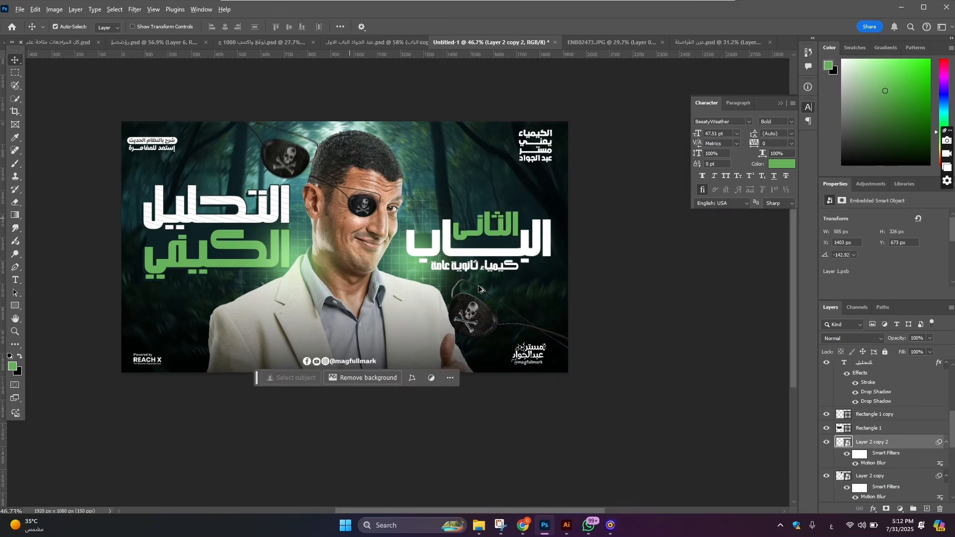
Stamp all visible layers into a new layer above Group 3 and convert it to a smart object.
scroll(437, 298, "down", 2)
scroll(410, 252, "up", 3)
scroll(411, 253, "down", 2)
scroll(856, 398, "up", 5)
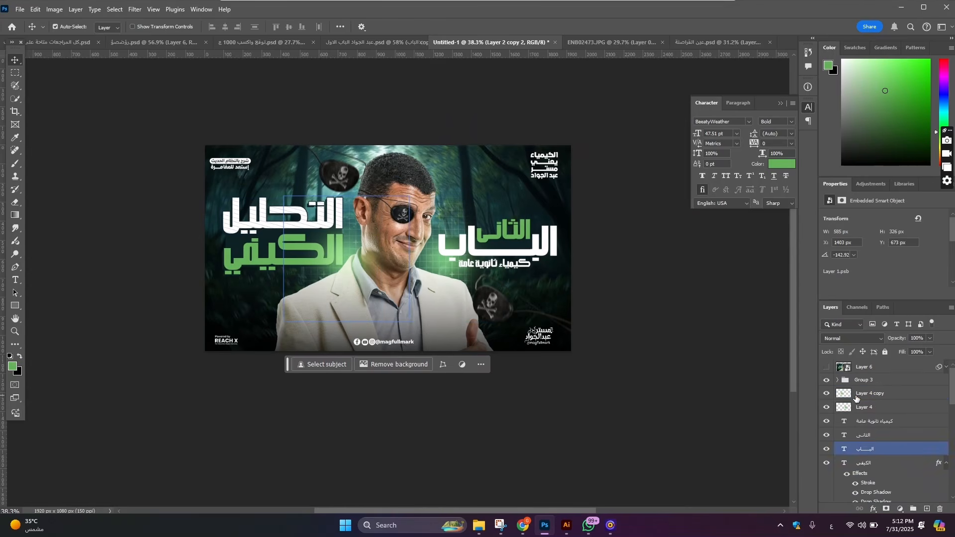
left_click(856, 394)
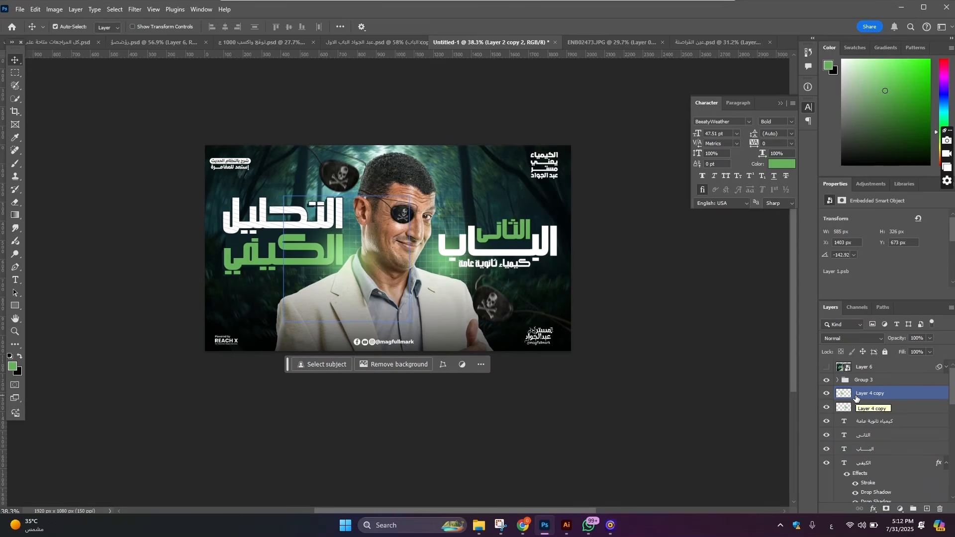
left_click(869, 385)
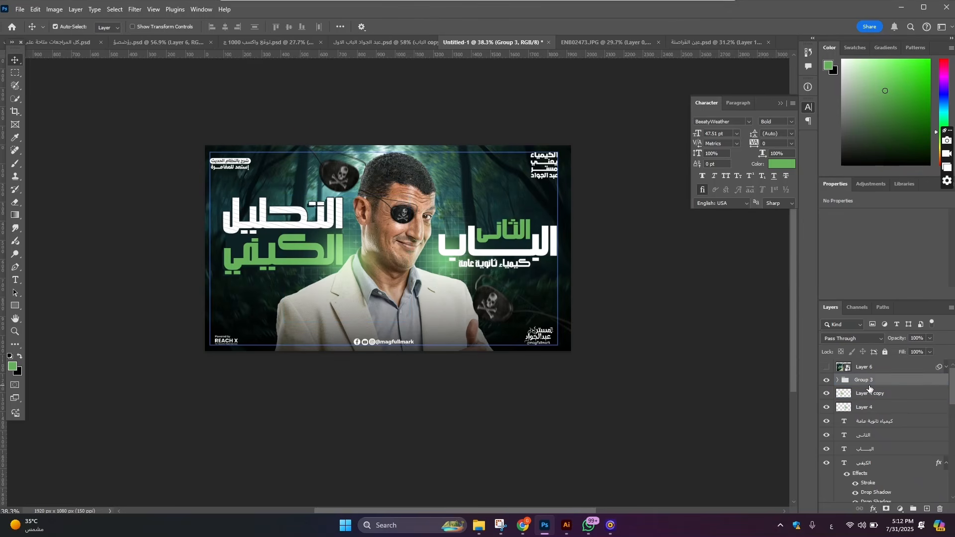
key("ctrl")
key("ctrl+shift+alt+e")
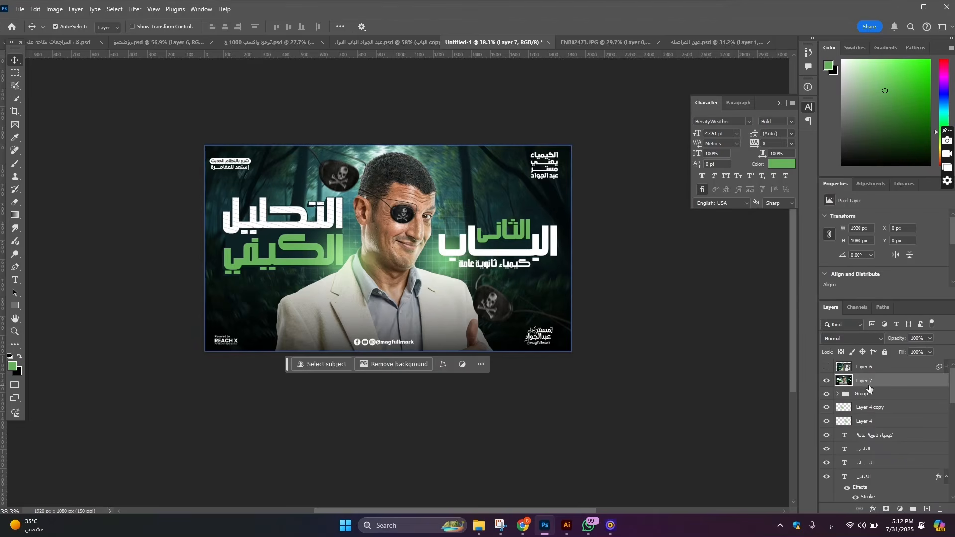
scroll(320, 234, "up", 2)
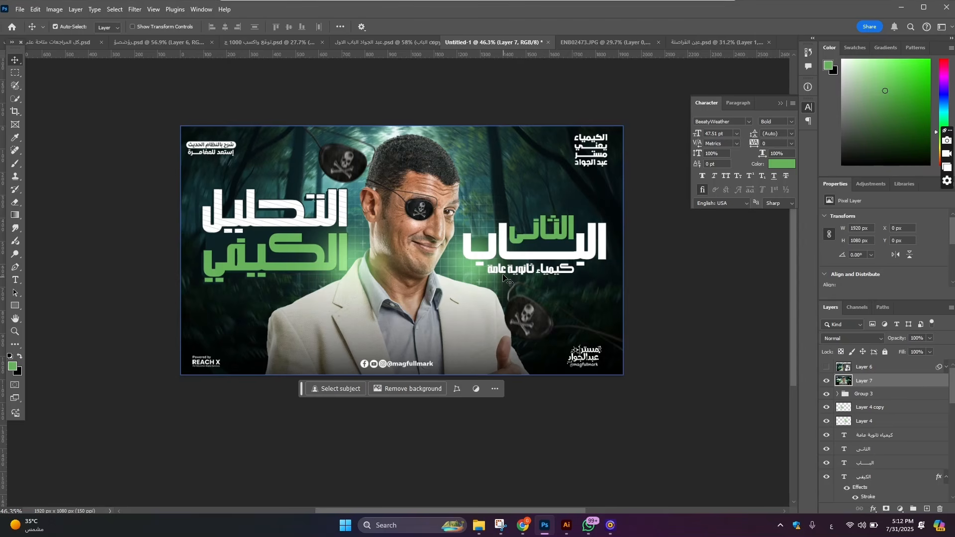
right_click(879, 386)
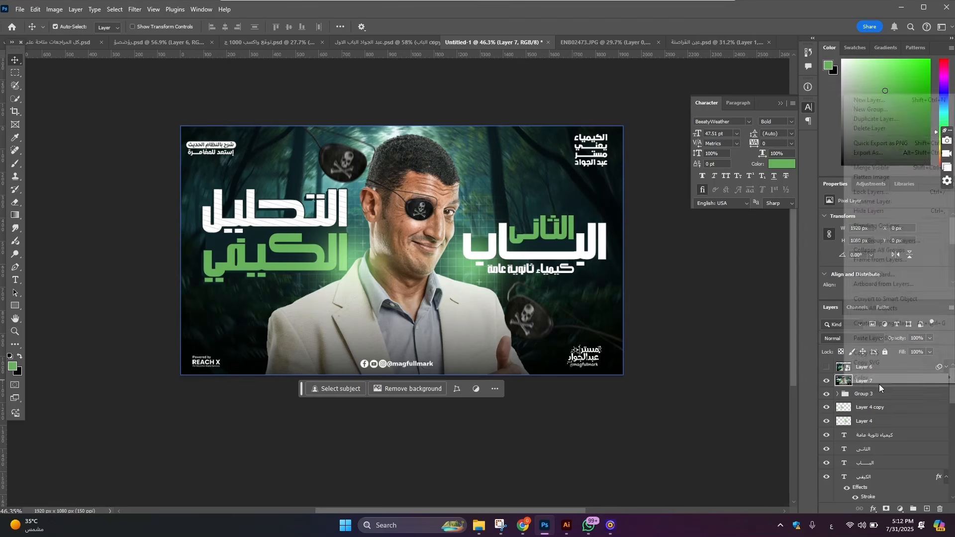
left_click(886, 300)
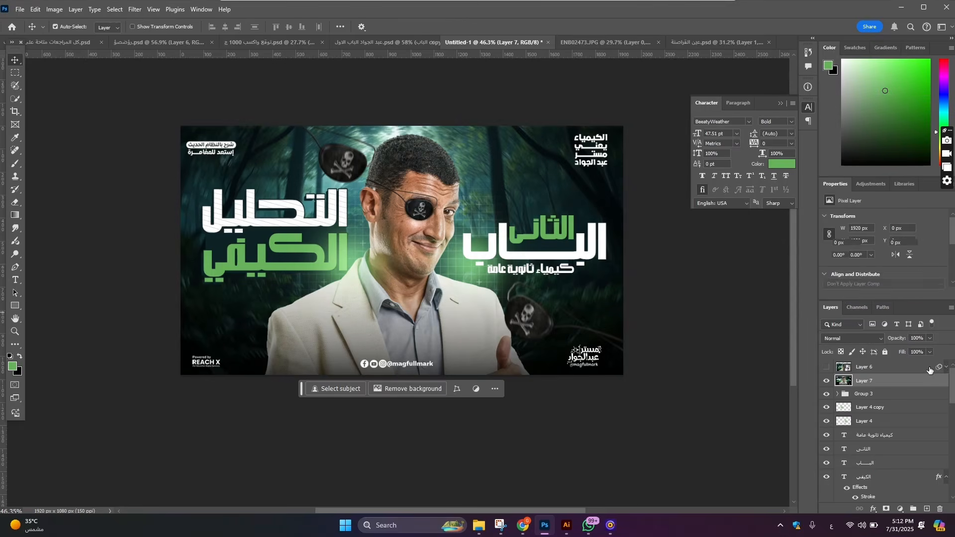
Move the Camera Raw smart filter from the hidden Layer 6 onto the stamped Layer 7 and compare the result with Layer 7 hidden.
left_click(946, 370)
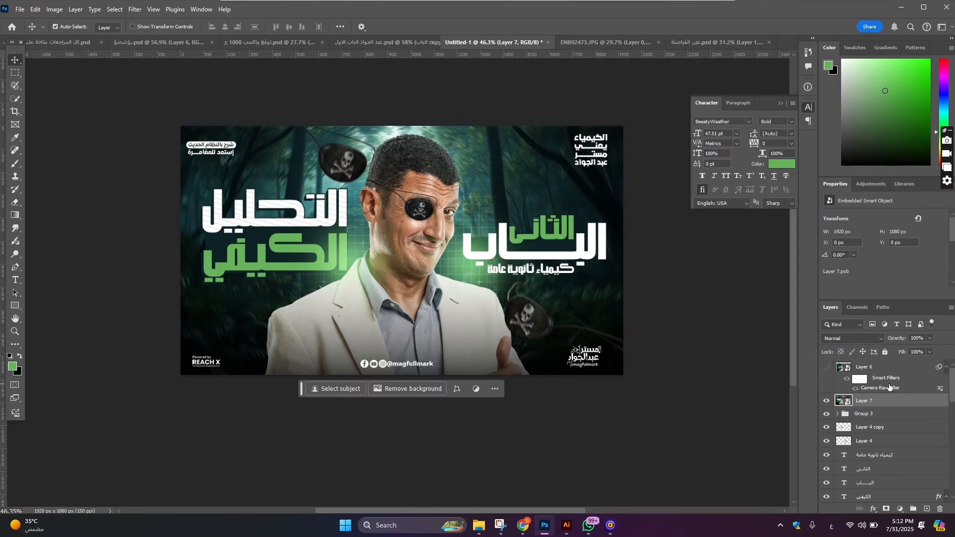
left_click_drag(891, 387, 895, 401)
scroll(439, 231, "down", 2)
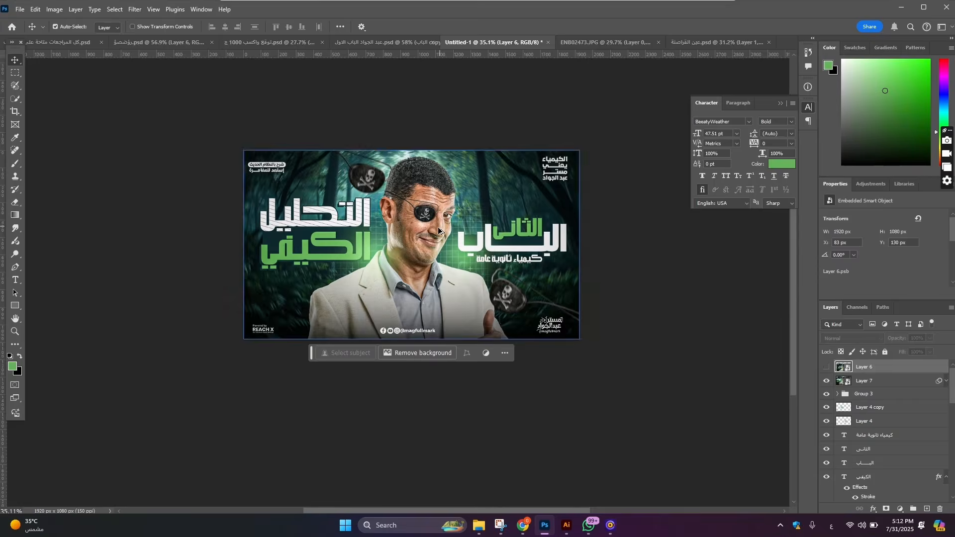
scroll(439, 231, "up", 3)
left_click(833, 383)
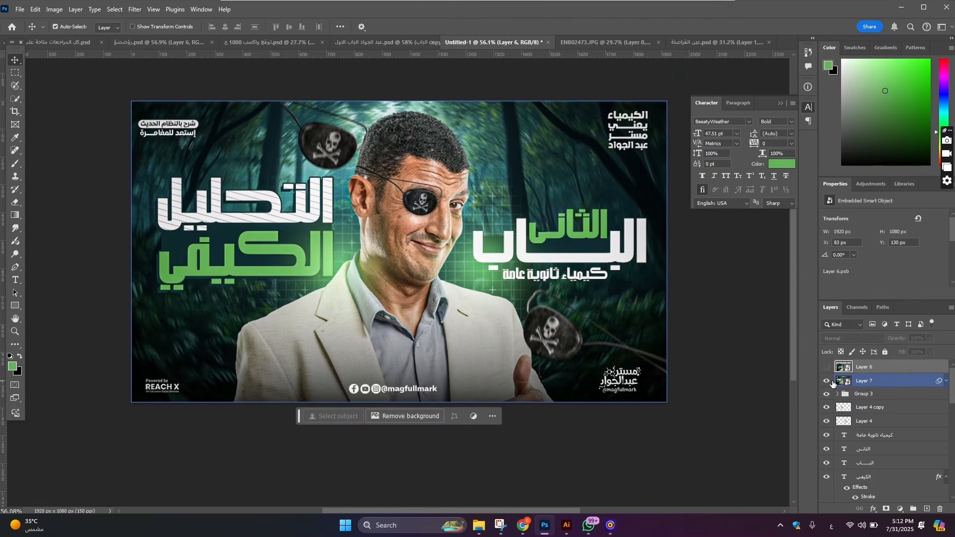
left_click(829, 381)
left_click(828, 382)
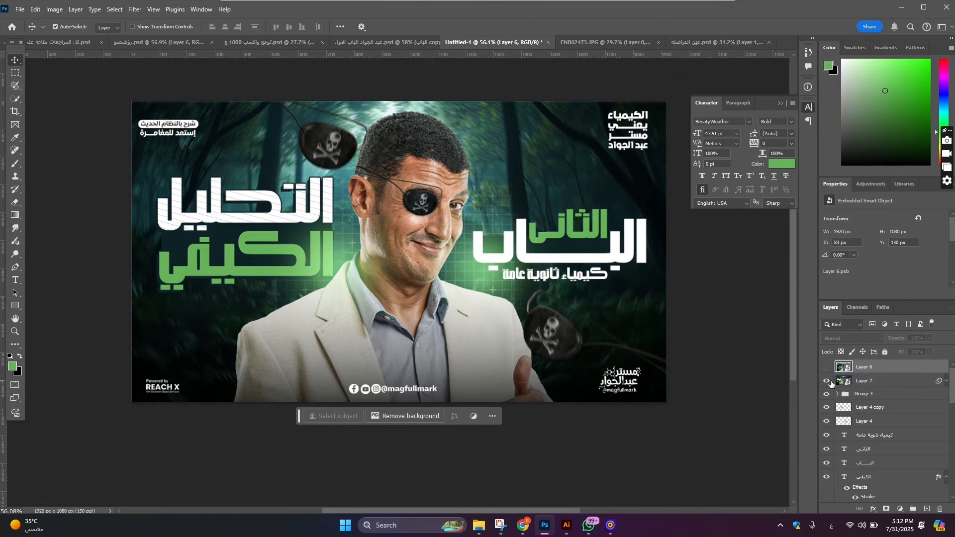
Open Layer 7's Camera Raw Filter settings and examine the Effects and Light adjustments.
left_click(947, 381)
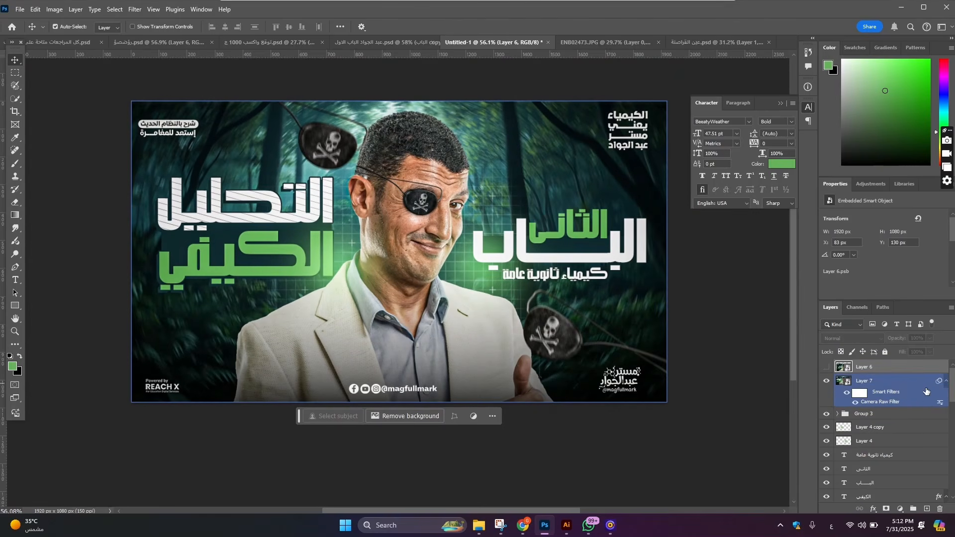
double_click(890, 403)
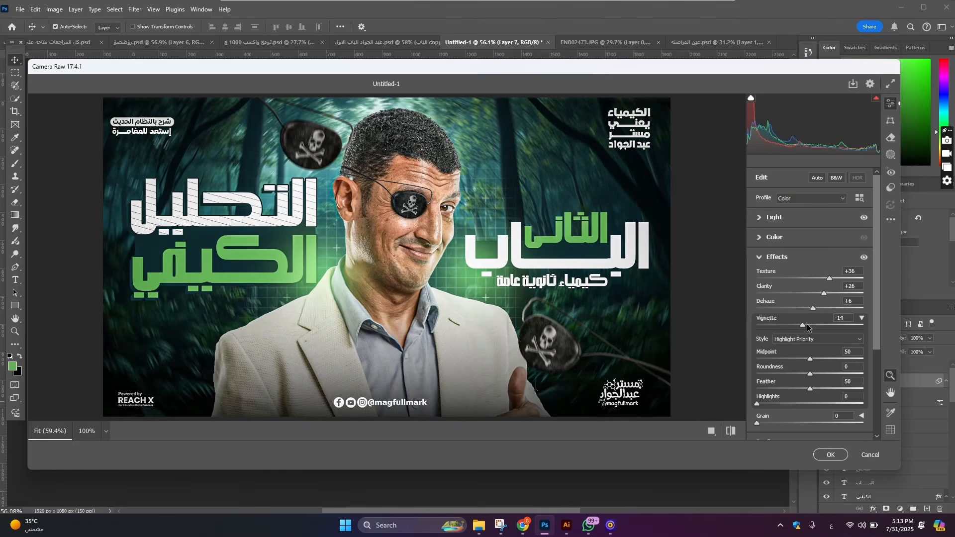
left_click(782, 238)
left_click(776, 217)
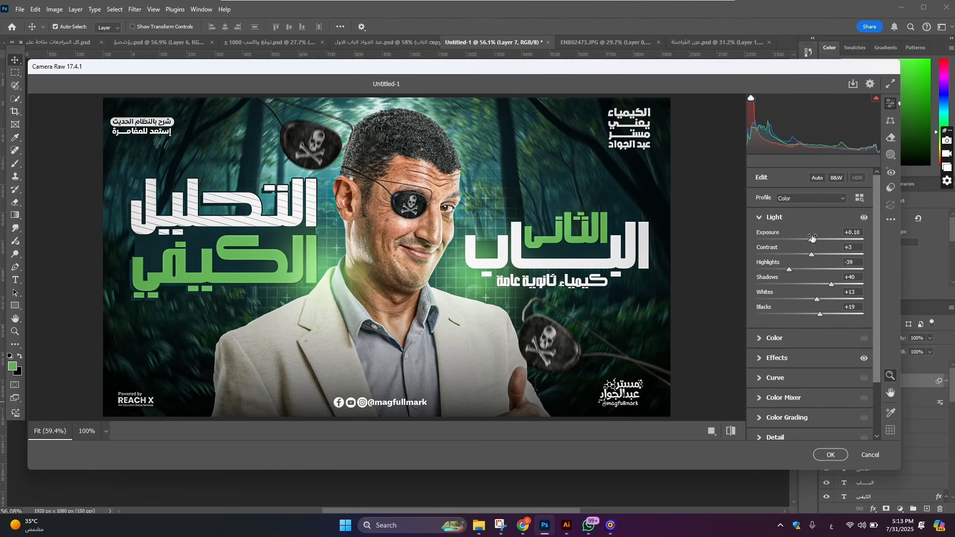
mouse_move(813, 238)
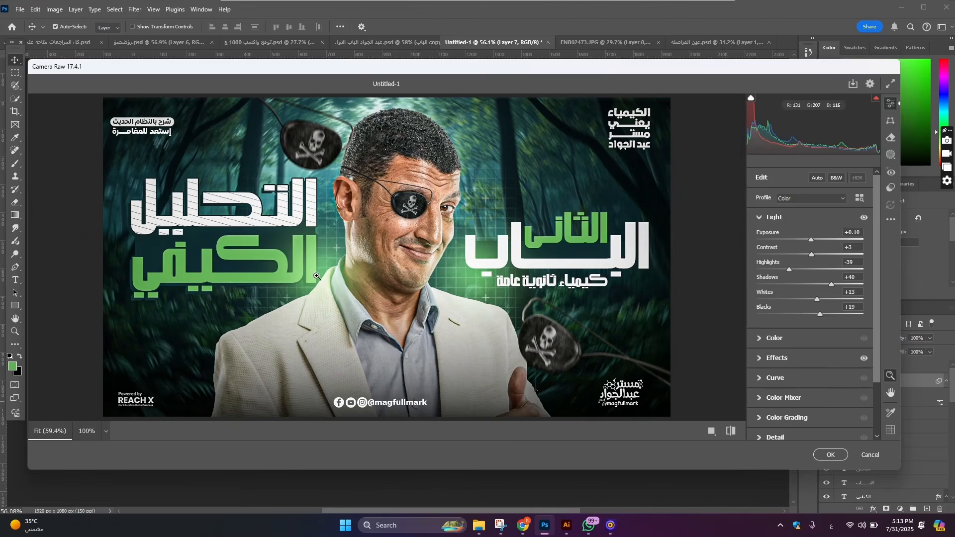
left_click(320, 276)
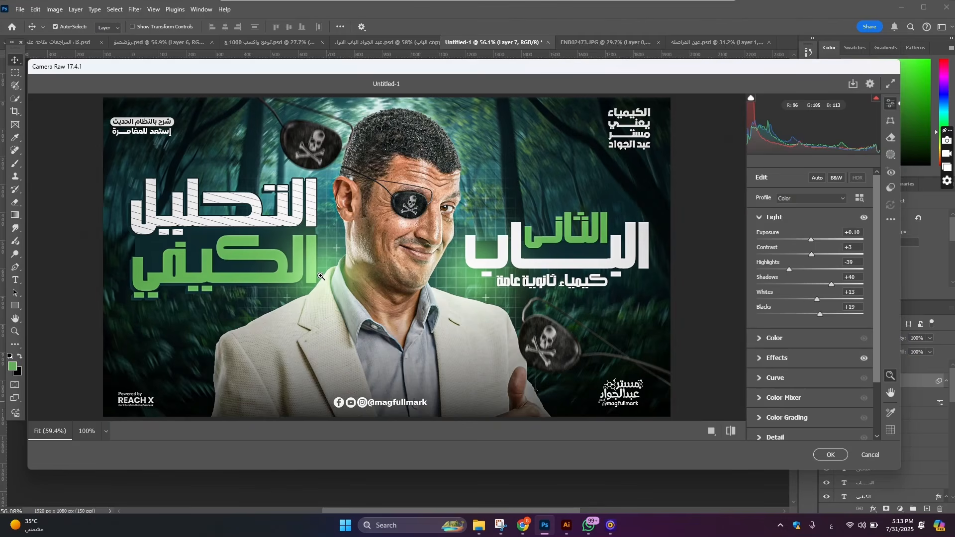